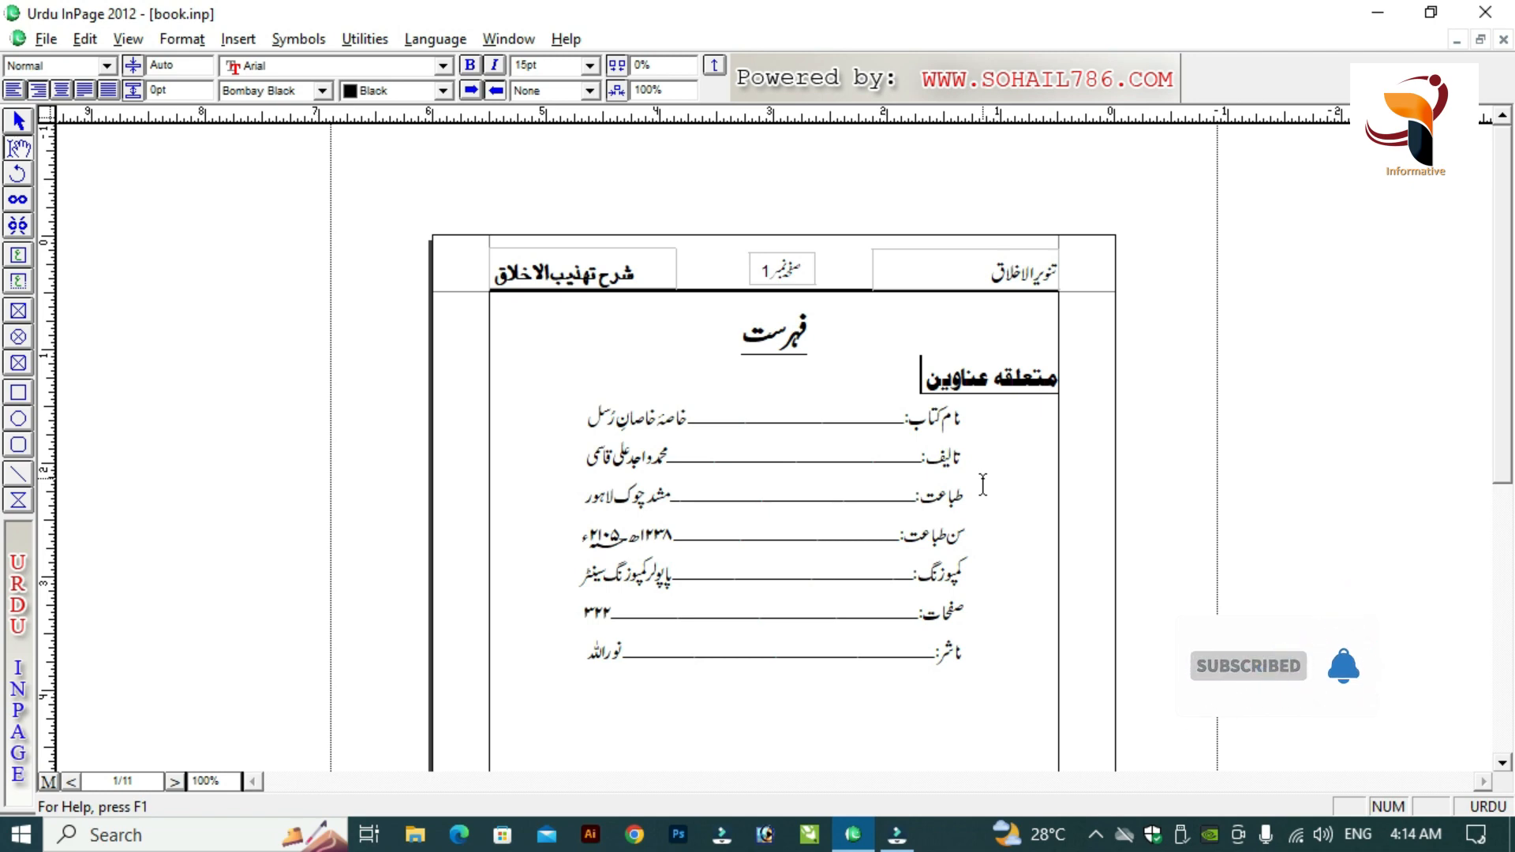
- Look through the heading and book-detail lines of the index page (فہرست) from top to bottom
{"action": "left_click", "coordinate": [983, 484]}
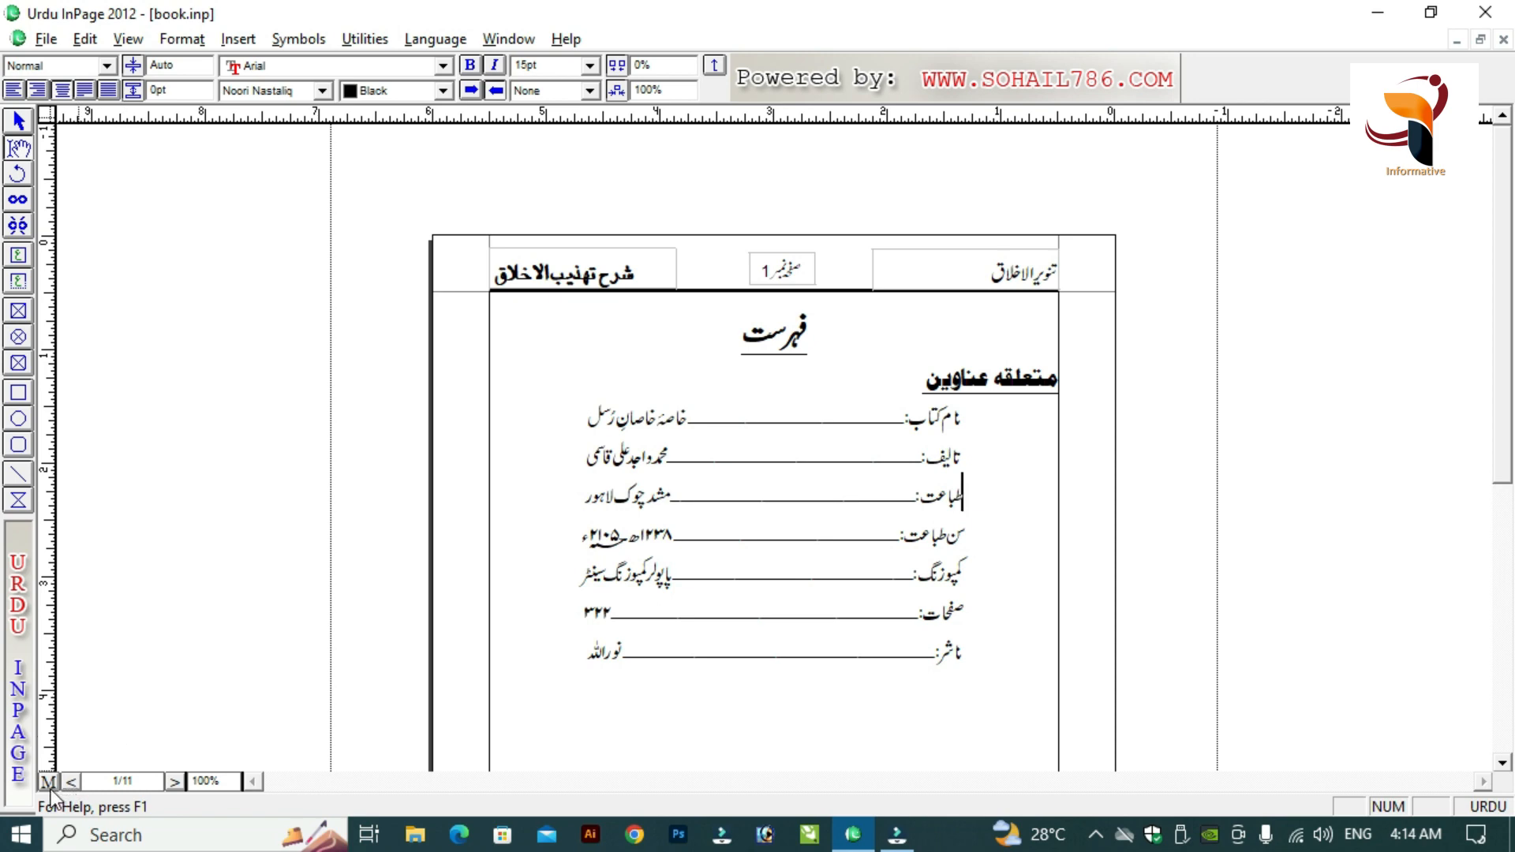
{"action": "left_click", "coordinate": [714, 706]}
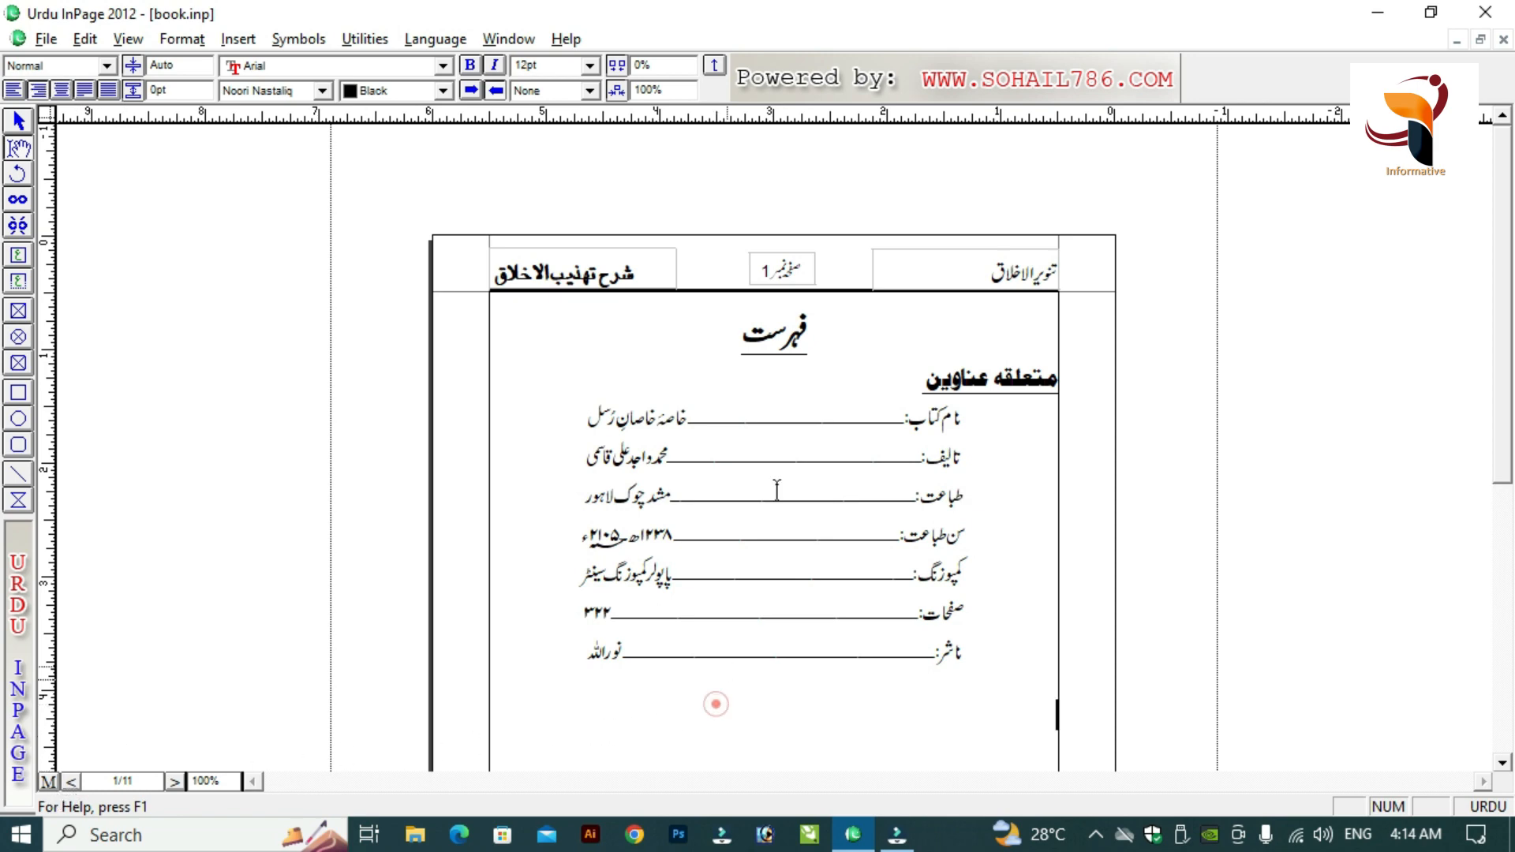
{"action": "left_click", "coordinate": [859, 378]}
{"action": "key", "text": "Up"}
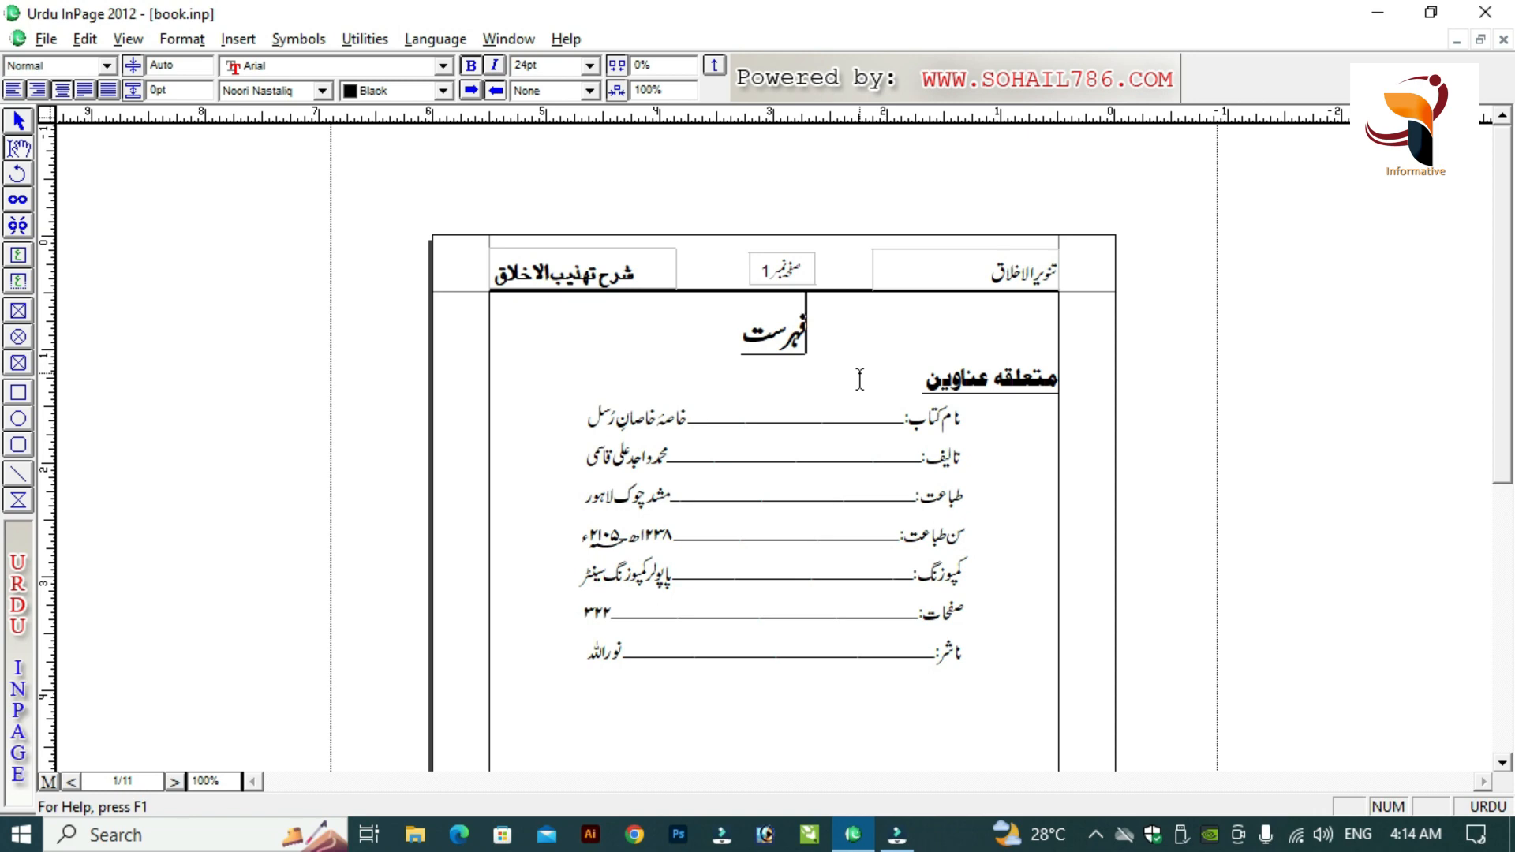
{"action": "key", "text": "Down"}
{"action": "key", "text": "Down"}
{"action": "key", "text": "Down"}
{"action": "key", "text": "Down"}
{"action": "key", "text": "Down"}
{"action": "key", "text": "Down"}
{"action": "key", "text": "Down"}
{"action": "key", "text": "Down"}
{"action": "key", "text": "Down"}
{"action": "key", "text": "Down"}
{"action": "key", "text": "Up"}
{"action": "key", "text": "Up"}
{"action": "key", "text": "Up"}
{"action": "key", "text": "Up"}
{"action": "key", "text": "Up"}
{"action": "key", "text": "Up"}
{"action": "key", "text": "Up"}
{"action": "key", "text": "Up"}
{"action": "key", "text": "Up"}
{"action": "key", "text": "Up"}
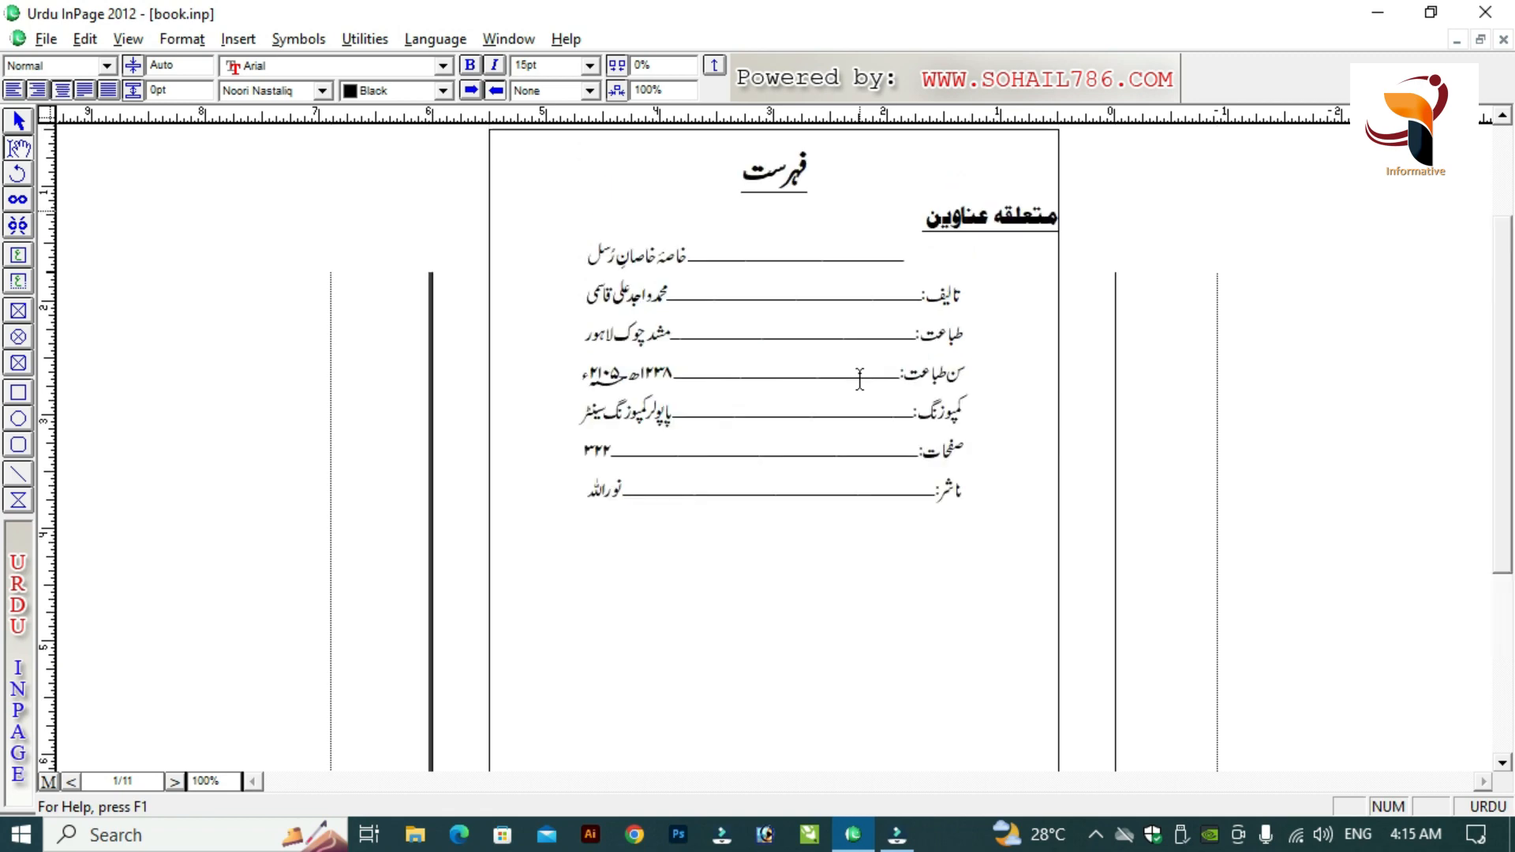
{"action": "key", "text": "Down"}
{"action": "key", "text": "Down"}
{"action": "key", "text": "Down"}
{"action": "key", "text": "Down"}
{"action": "key", "text": "Down"}
{"action": "key", "text": "Down"}
{"action": "key", "text": "Down"}
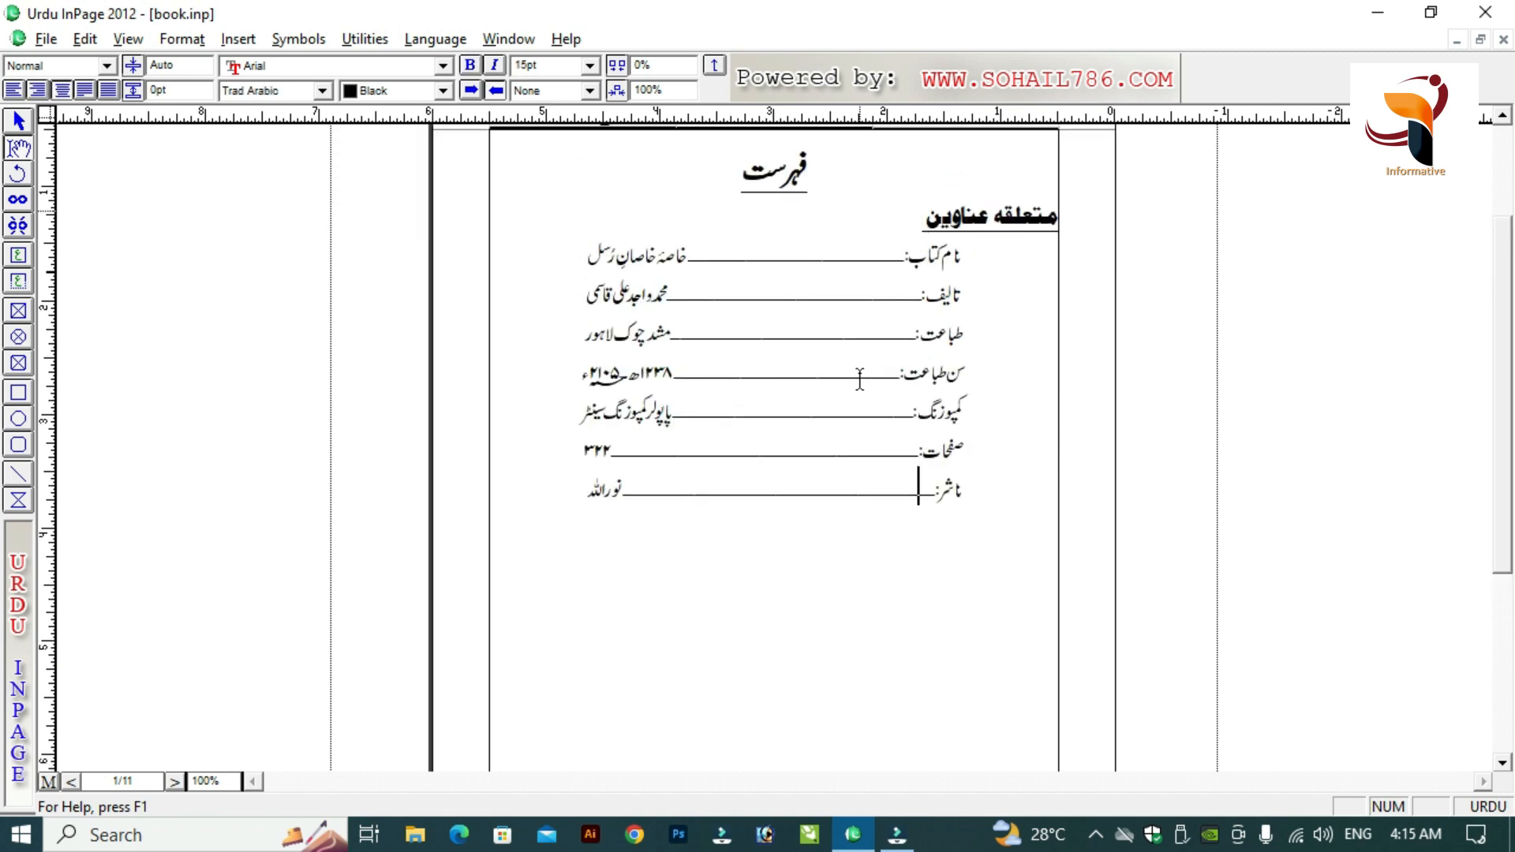
{"action": "key", "text": "Up"}
{"action": "key", "text": "Up"}
{"action": "key", "text": "Up"}
{"action": "key", "text": "Up"}
{"action": "key", "text": "Up"}
{"action": "key", "text": "Up"}
{"action": "key", "text": "Up"}
{"action": "key", "text": "Up"}
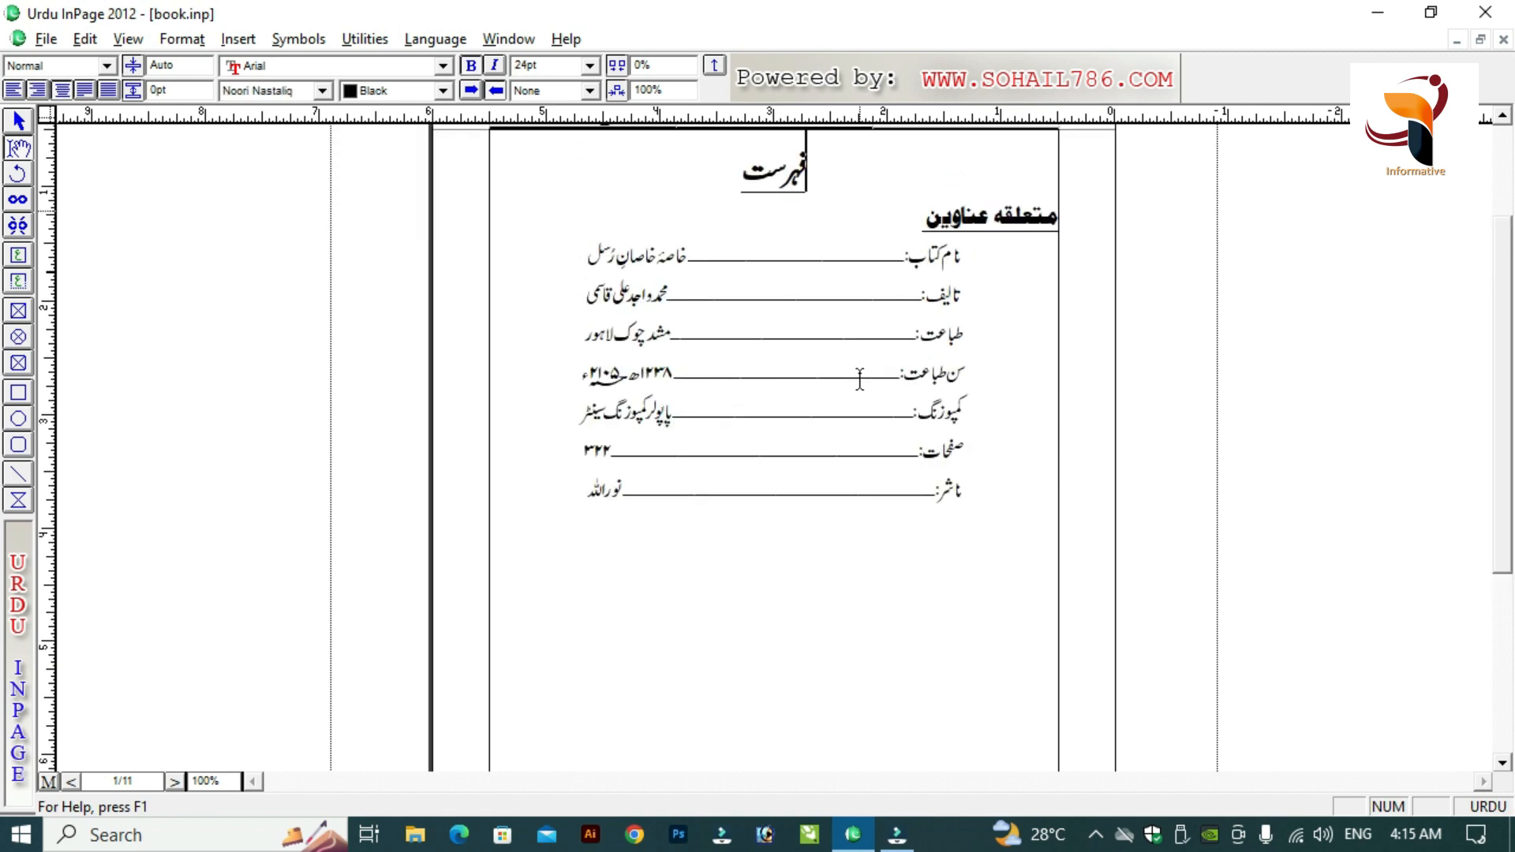
{"action": "key", "text": "Down"}
{"action": "key", "text": "Down"}
{"action": "key", "text": "Down"}
{"action": "key", "text": "Down"}
{"action": "key", "text": "Down"}
{"action": "key", "text": "Down"}
{"action": "key", "text": "Down"}
{"action": "key", "text": "Down"}
{"action": "key", "text": "Down"}
{"action": "key", "text": "Down"}
{"action": "key", "text": "Down"}
{"action": "key", "text": "Down"}
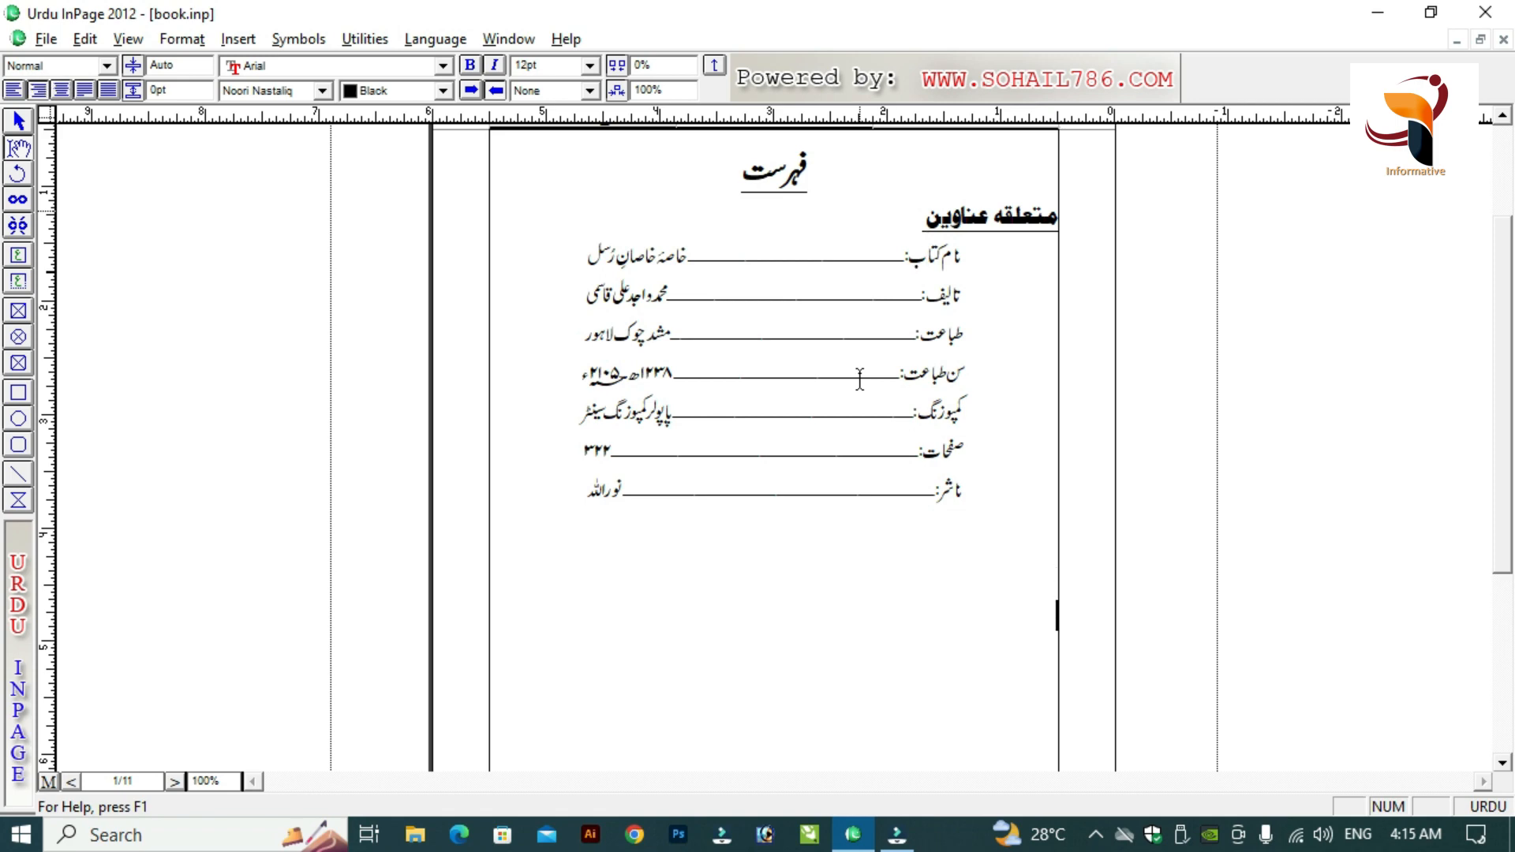
- View the beginning of page 2 and return to the heading of the index page
{"action": "key", "text": "Down"}
{"action": "key", "text": "Down"}
{"action": "key", "text": "Down"}
{"action": "key", "text": "Down"}
{"action": "key", "text": "Down"}
{"action": "key", "text": "Down"}
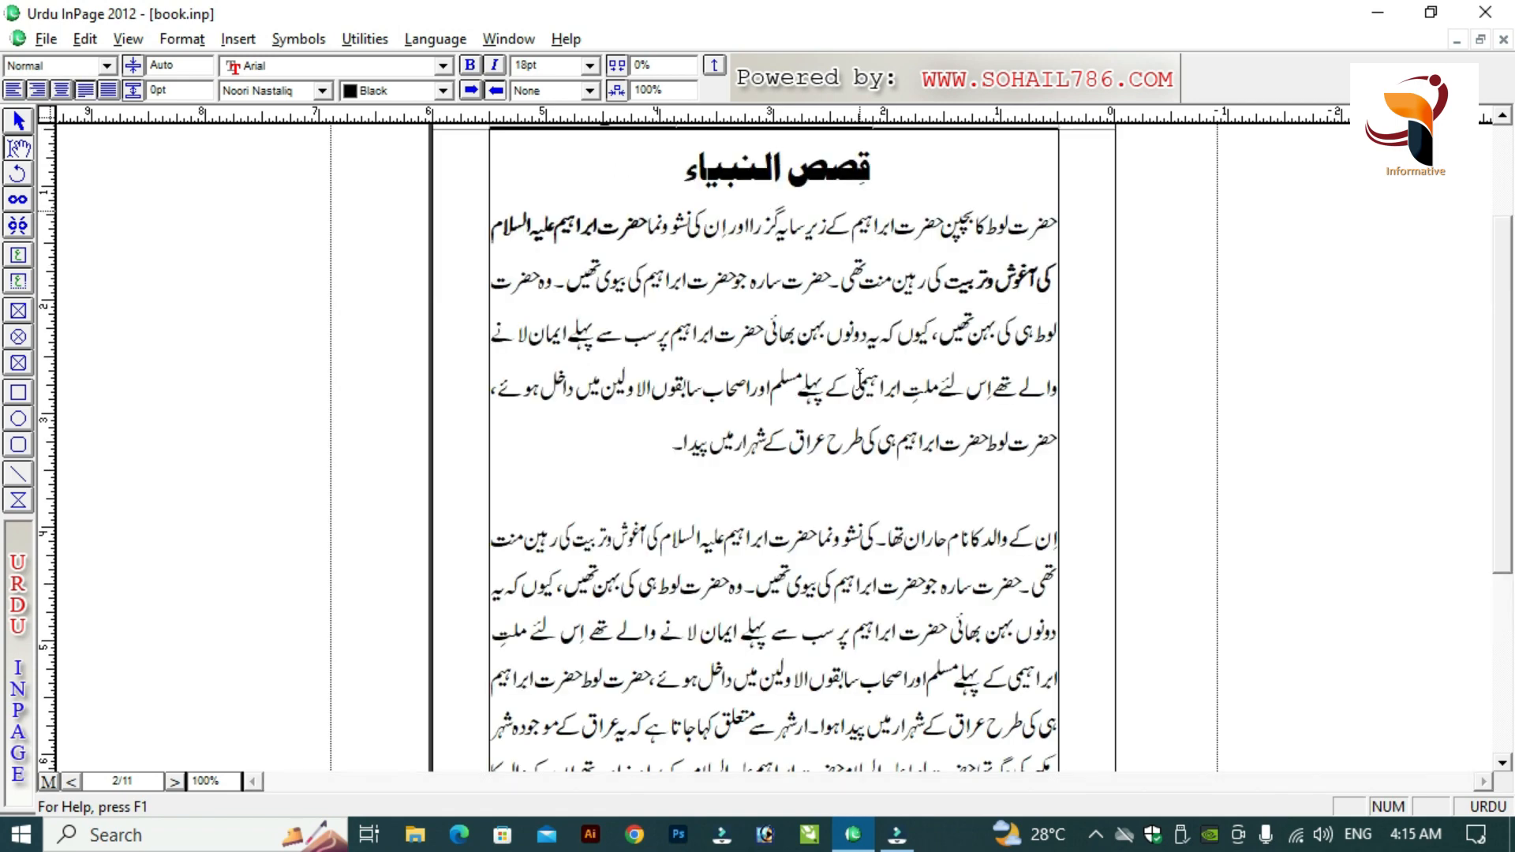
{"action": "key", "text": "Up"}
{"action": "key", "text": "Up"}
{"action": "key", "text": "Up"}
{"action": "key", "text": "Up"}
{"action": "key", "text": "Up"}
{"action": "key", "text": "Up"}
{"action": "key", "text": "Up"}
{"action": "key", "text": "Up"}
{"action": "key", "text": "Up"}
{"action": "key", "text": "Up"}
{"action": "key", "text": "Up"}
{"action": "key", "text": "Up"}
{"action": "key", "text": "Up"}
{"action": "key", "text": "Up"}
{"action": "key", "text": "Up"}
{"action": "key", "text": "Up"}
{"action": "key", "text": "Up"}
{"action": "key", "text": "Up"}
{"action": "key", "text": "Up"}
{"action": "key", "text": "Up"}
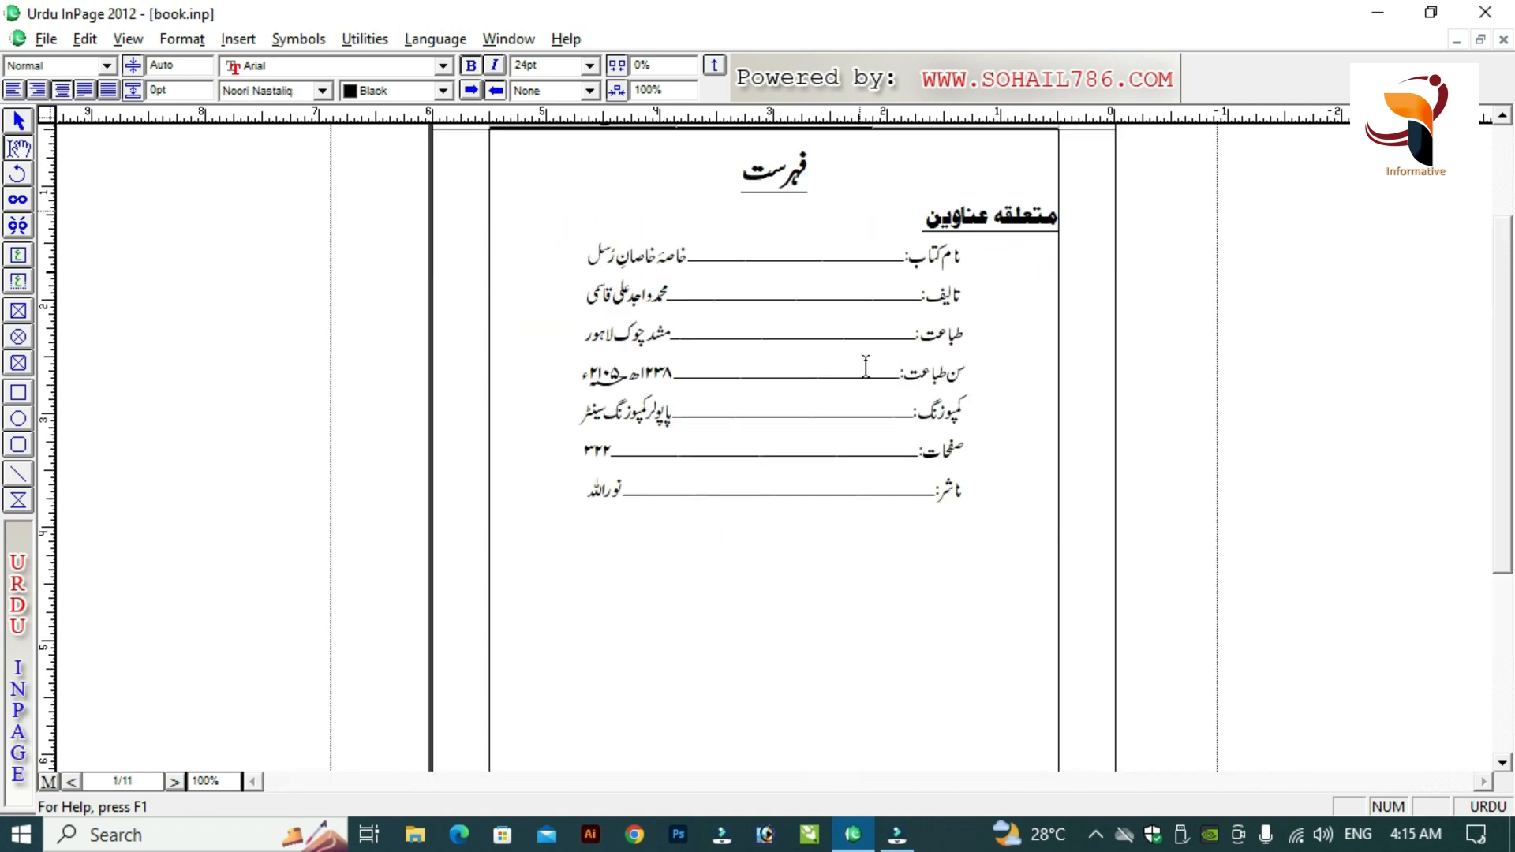
- Examine the header of page 1 at 200% zoom and return the view to 100%
{"action": "left_click", "coordinate": [1503, 117]}
{"action": "left_click", "coordinate": [1504, 120]}
{"action": "key", "text": "F6"}
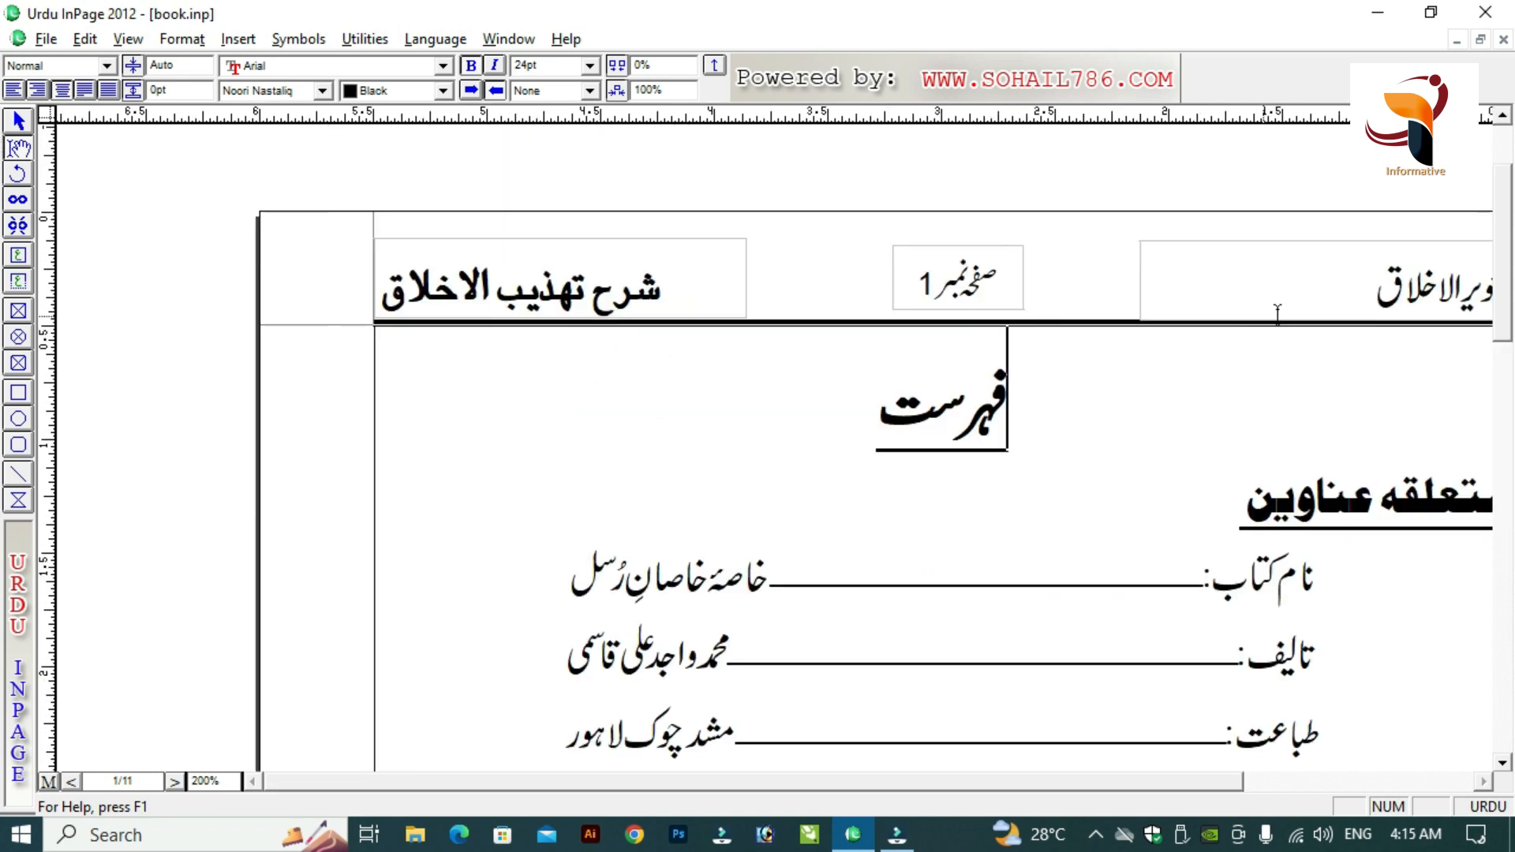
{"action": "left_click", "coordinate": [1483, 781]}
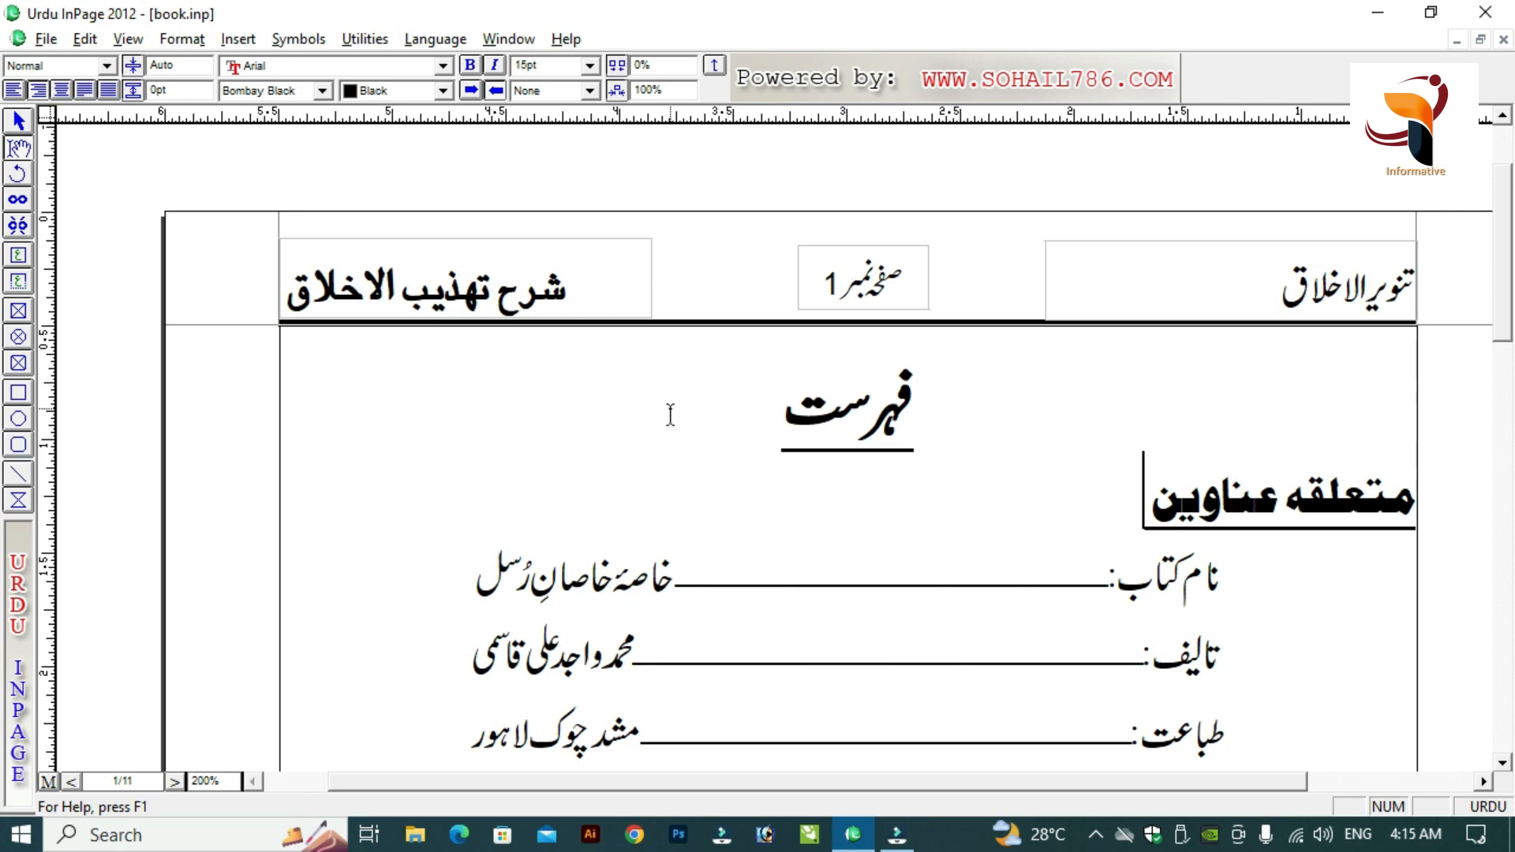
{"action": "left_click", "coordinate": [700, 389]}
{"action": "left_click", "coordinate": [954, 430]}
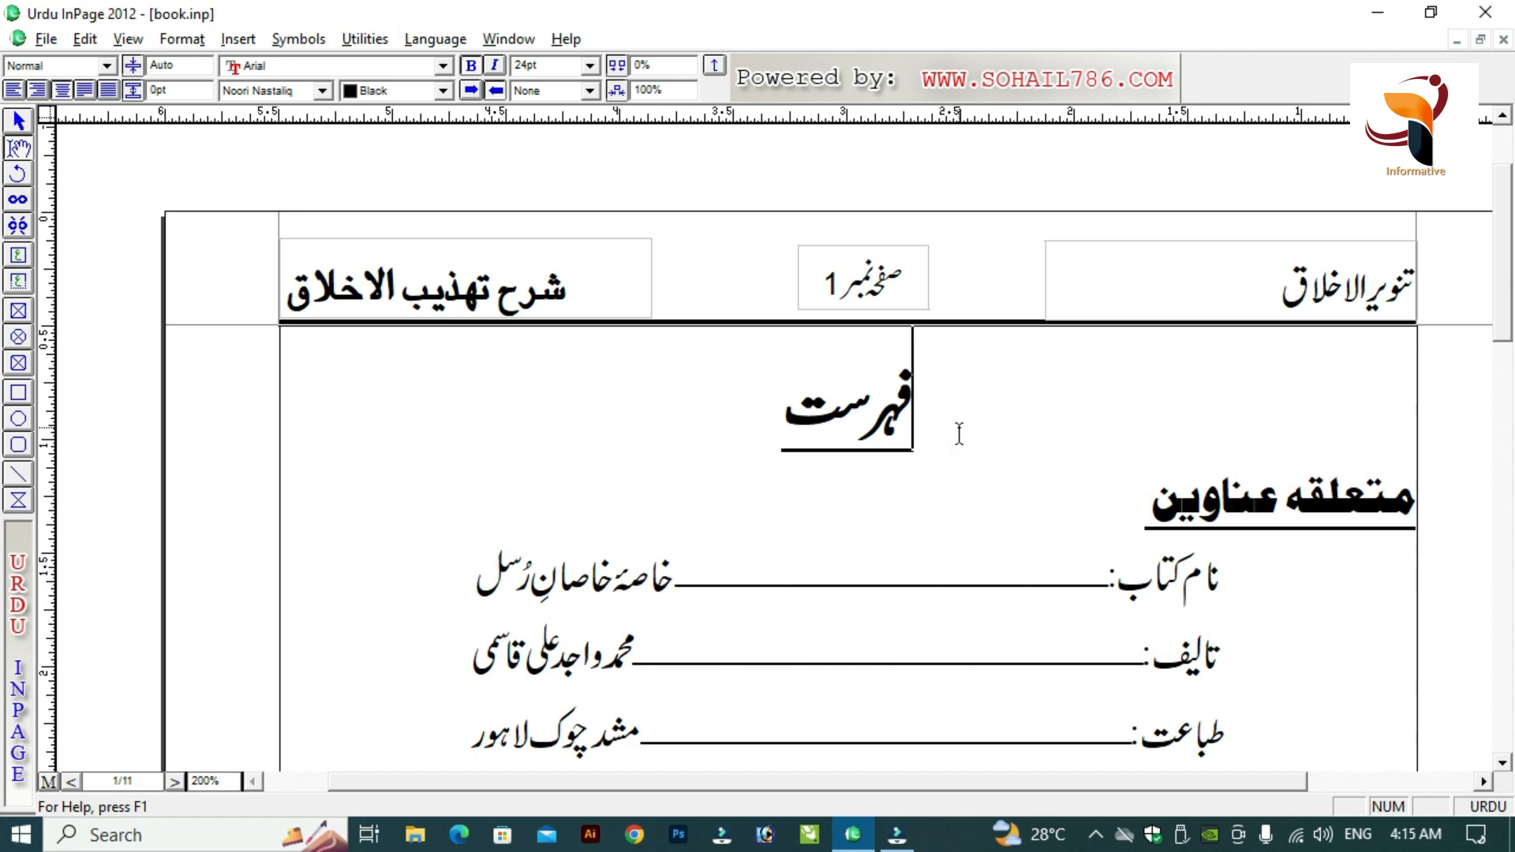
{"action": "key", "text": "Down"}
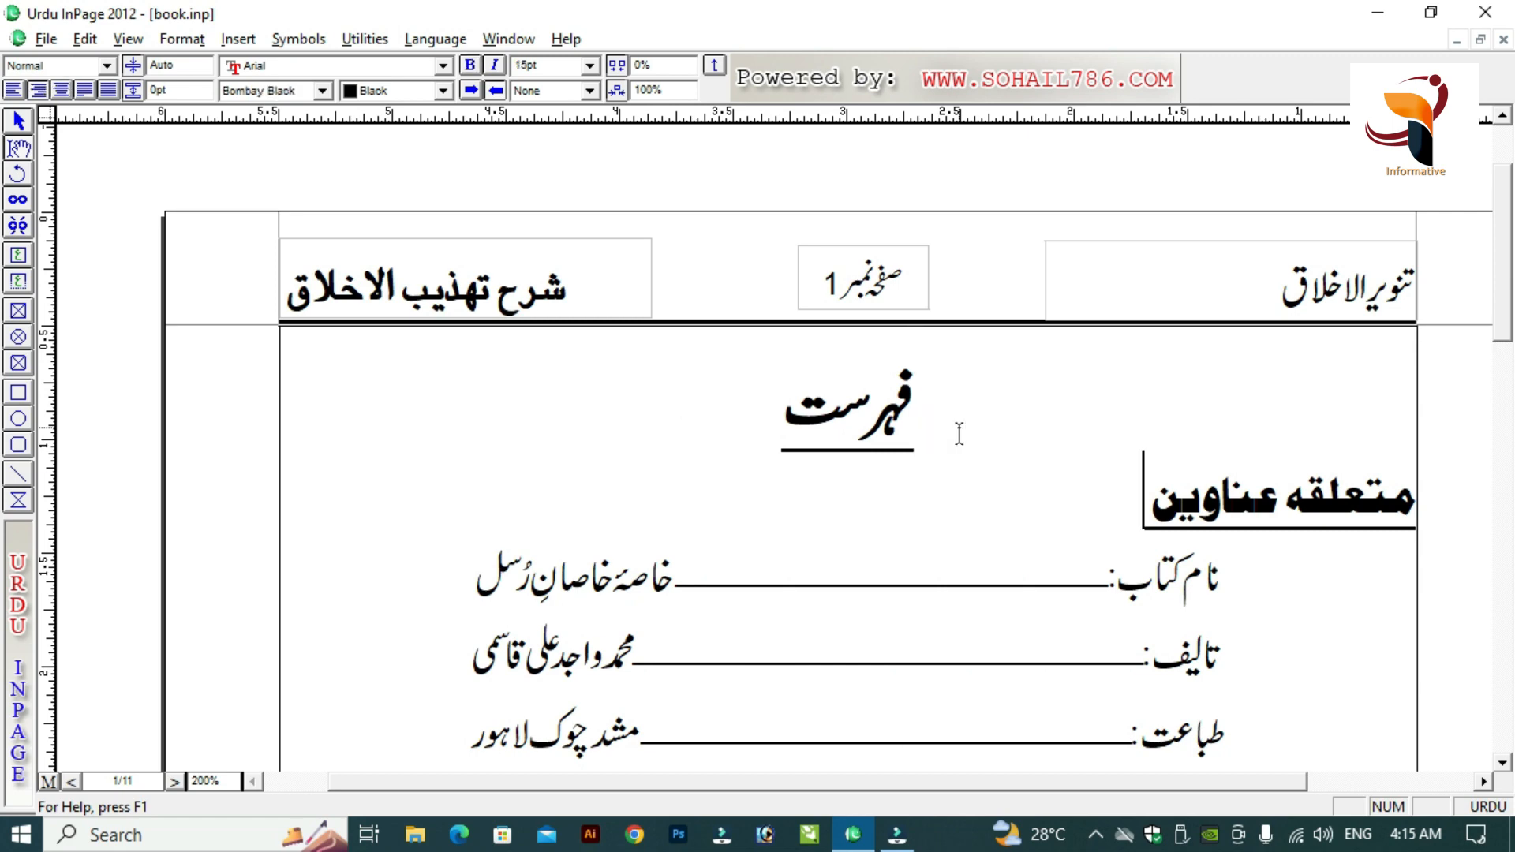
{"action": "key", "text": "ctrl+0"}
{"action": "key", "text": "ctrl+1"}
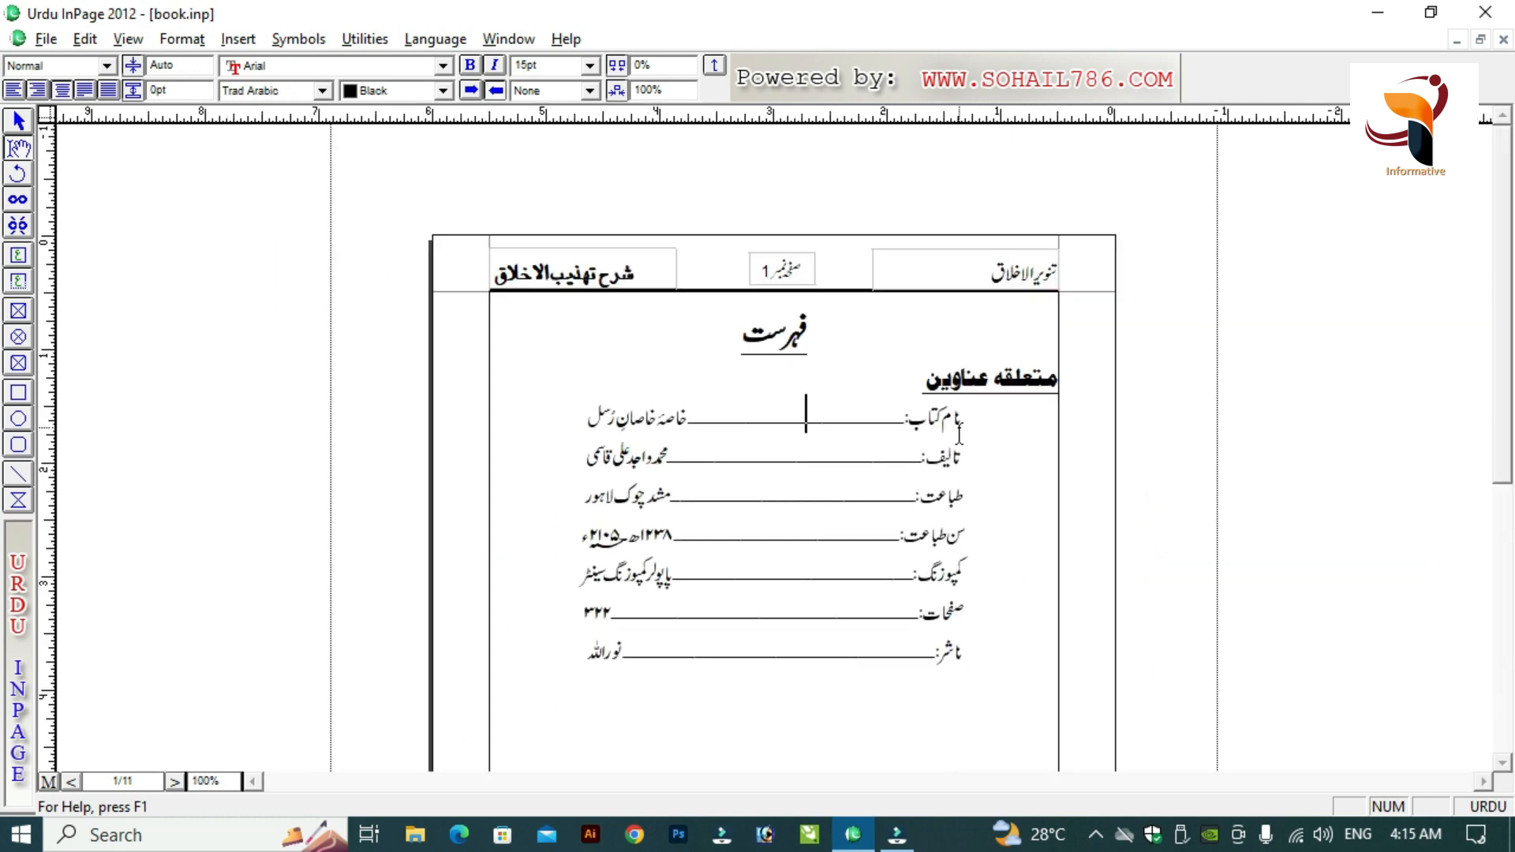
- Examine the header and opening paragraph of page 2, headed قصص النبیاء
{"action": "key", "text": "Down"}
{"action": "key", "text": "Down"}
{"action": "key", "text": "Down"}
{"action": "key", "text": "Down"}
{"action": "key", "text": "Down"}
{"action": "key", "text": "Down"}
{"action": "key", "text": "Down"}
{"action": "key", "text": "Down"}
{"action": "key", "text": "Down"}
{"action": "key", "text": "Down"}
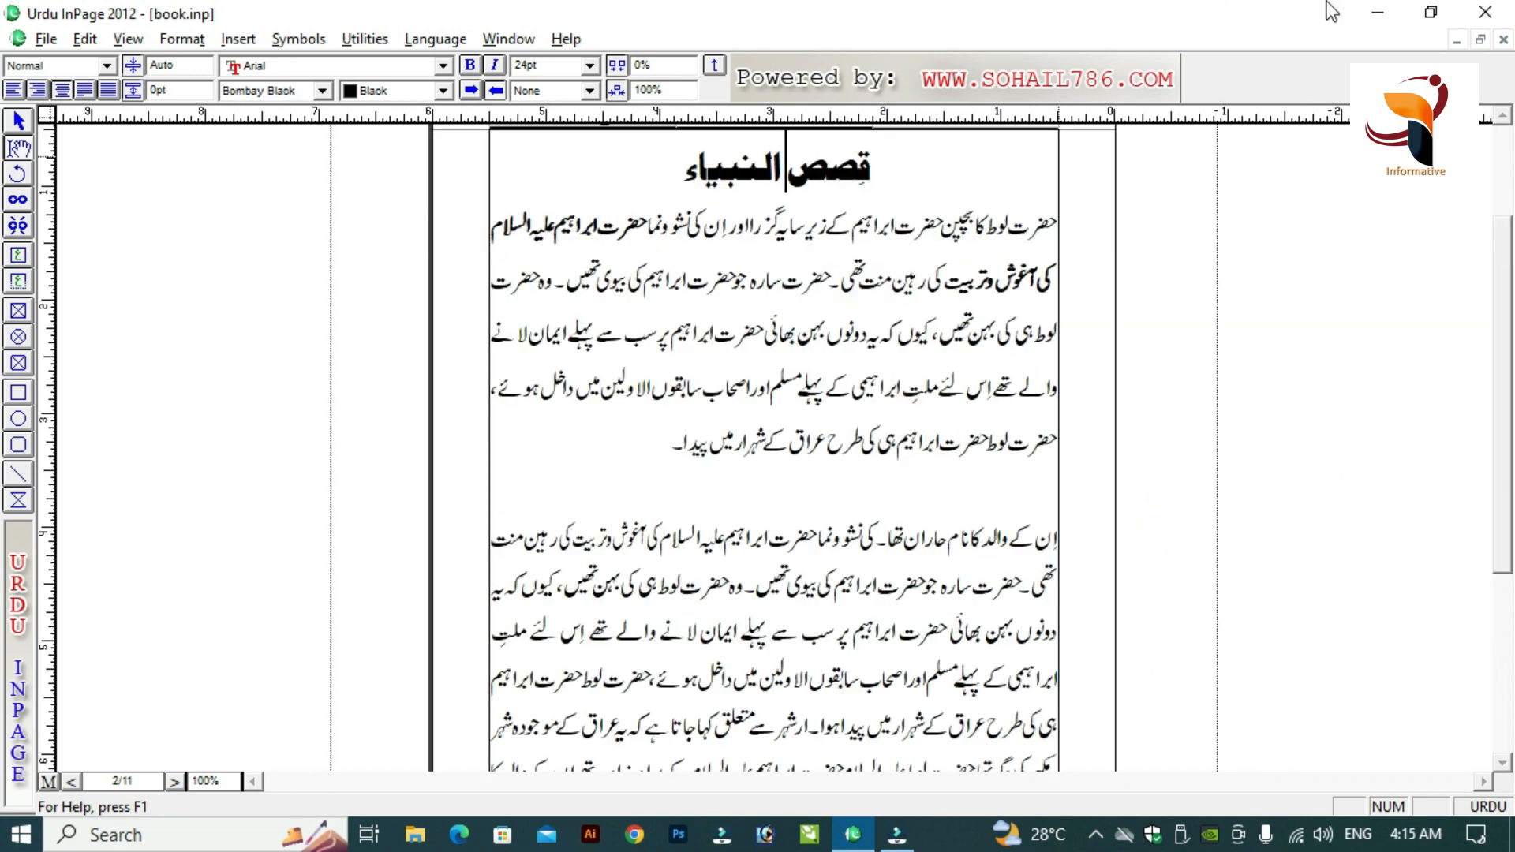
{"action": "scroll", "coordinate": [984, 191], "scroll_direction": "up", "scroll_amount": 1}
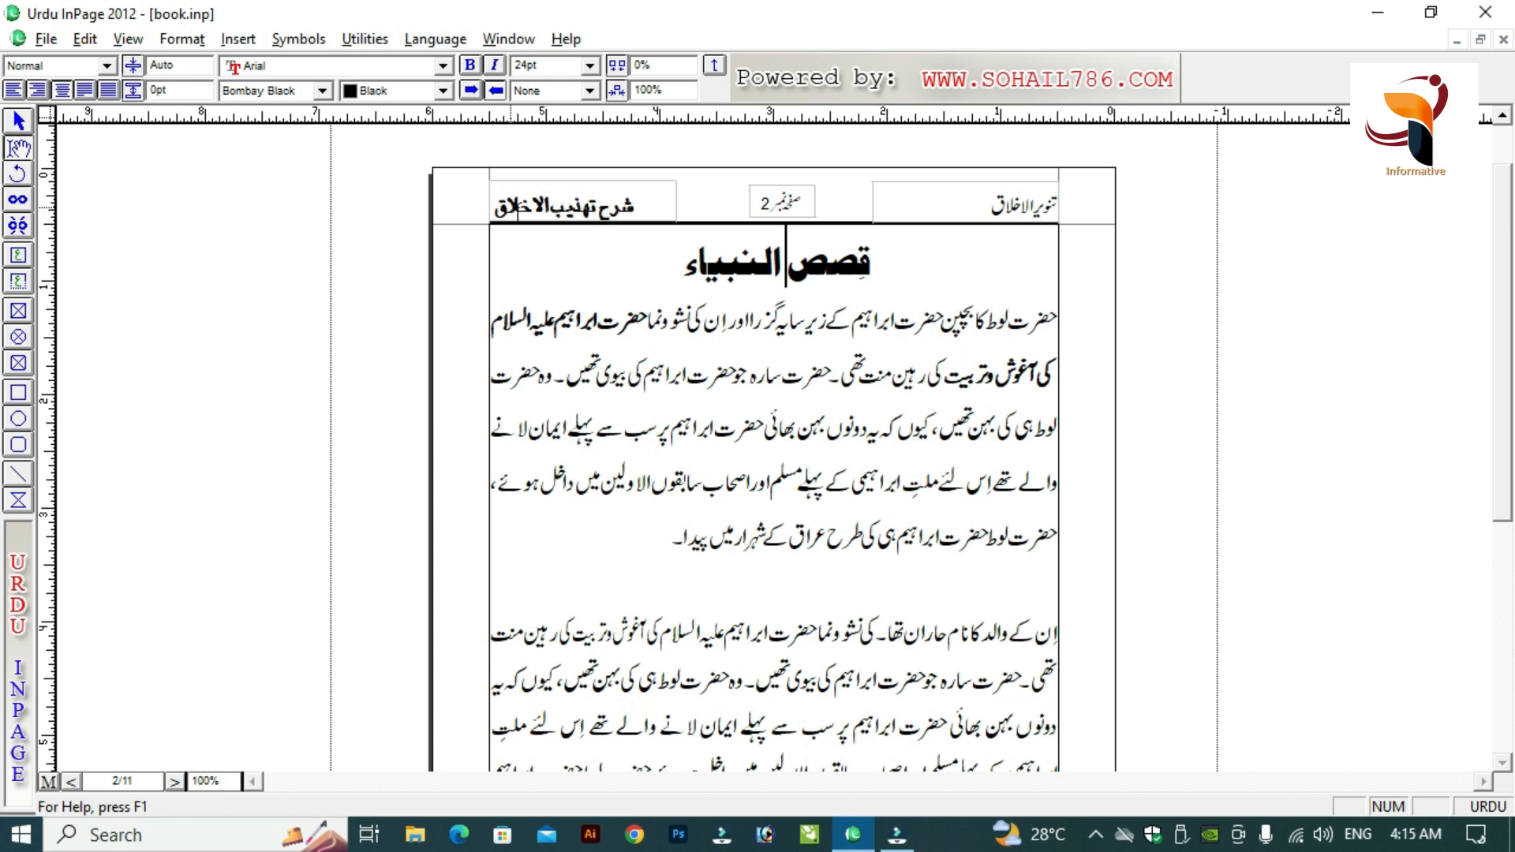
{"action": "left_click", "coordinate": [779, 280]}
{"action": "key", "text": "Down"}
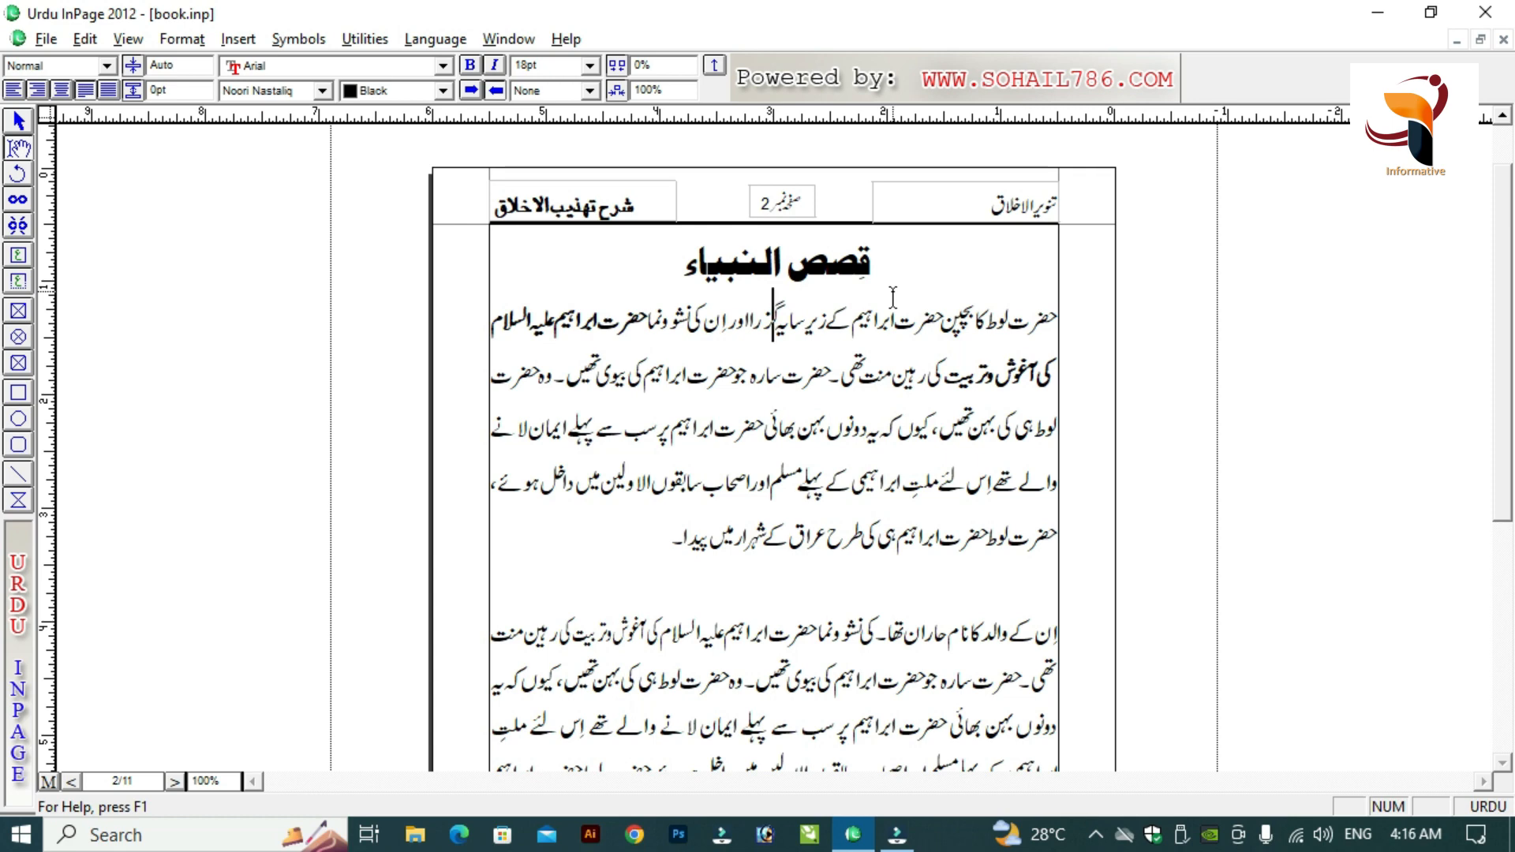
{"action": "key", "text": "Down"}
{"action": "key", "text": "Down"}
{"action": "key", "text": "Down"}
{"action": "key", "text": "Down"}
{"action": "key", "text": "Down"}
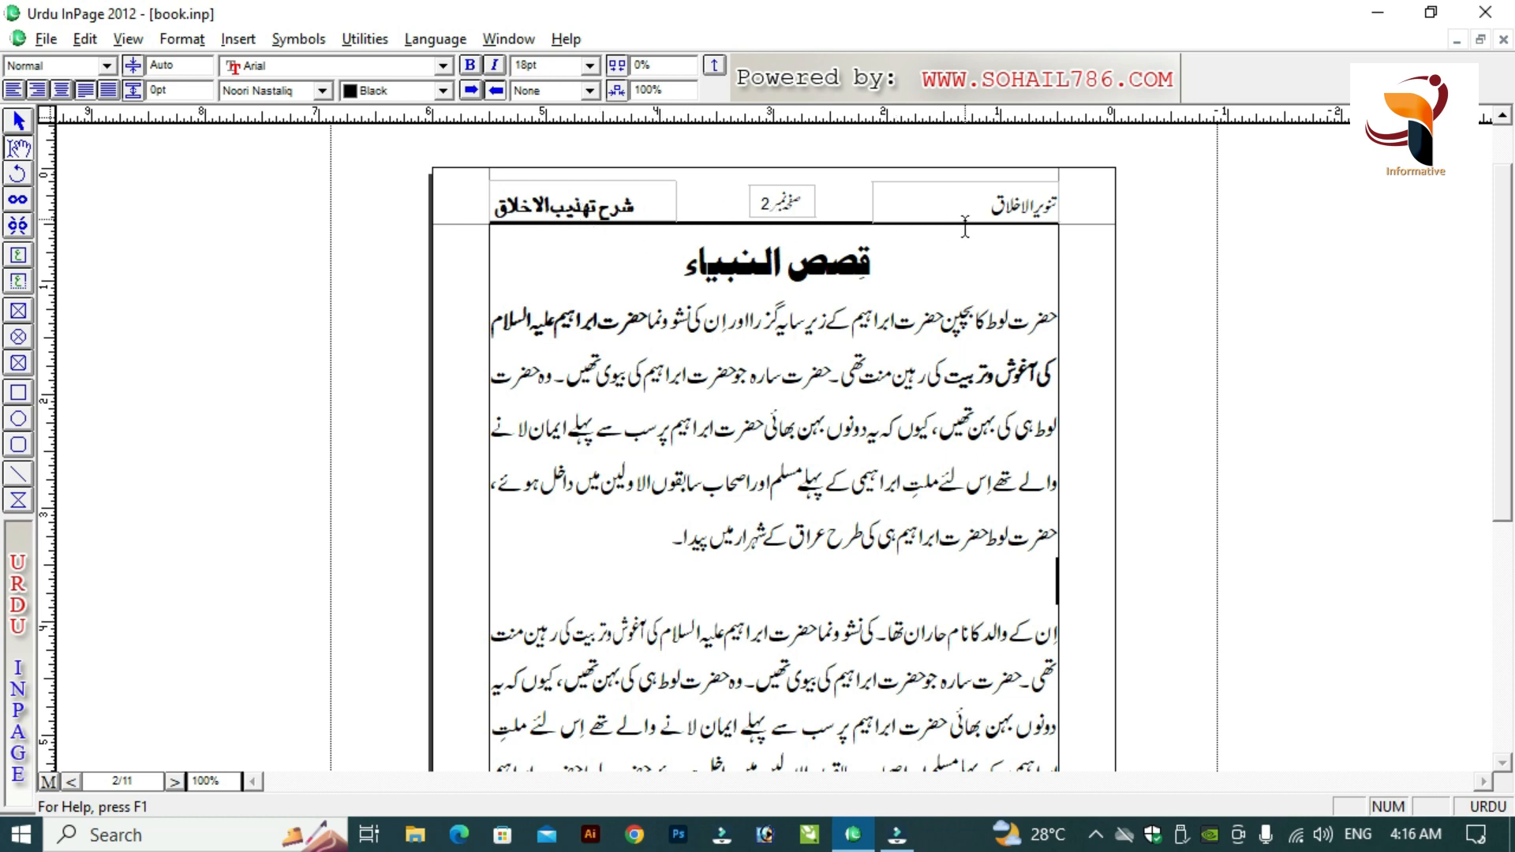
- Look ahead to the text of page 3 and return to the header of page 1
{"action": "left_click", "coordinate": [934, 331]}
{"action": "scroll", "coordinate": [934, 331], "scroll_direction": "down", "scroll_amount": 3}
{"action": "scroll", "coordinate": [934, 332], "scroll_direction": "down", "scroll_amount": 3}
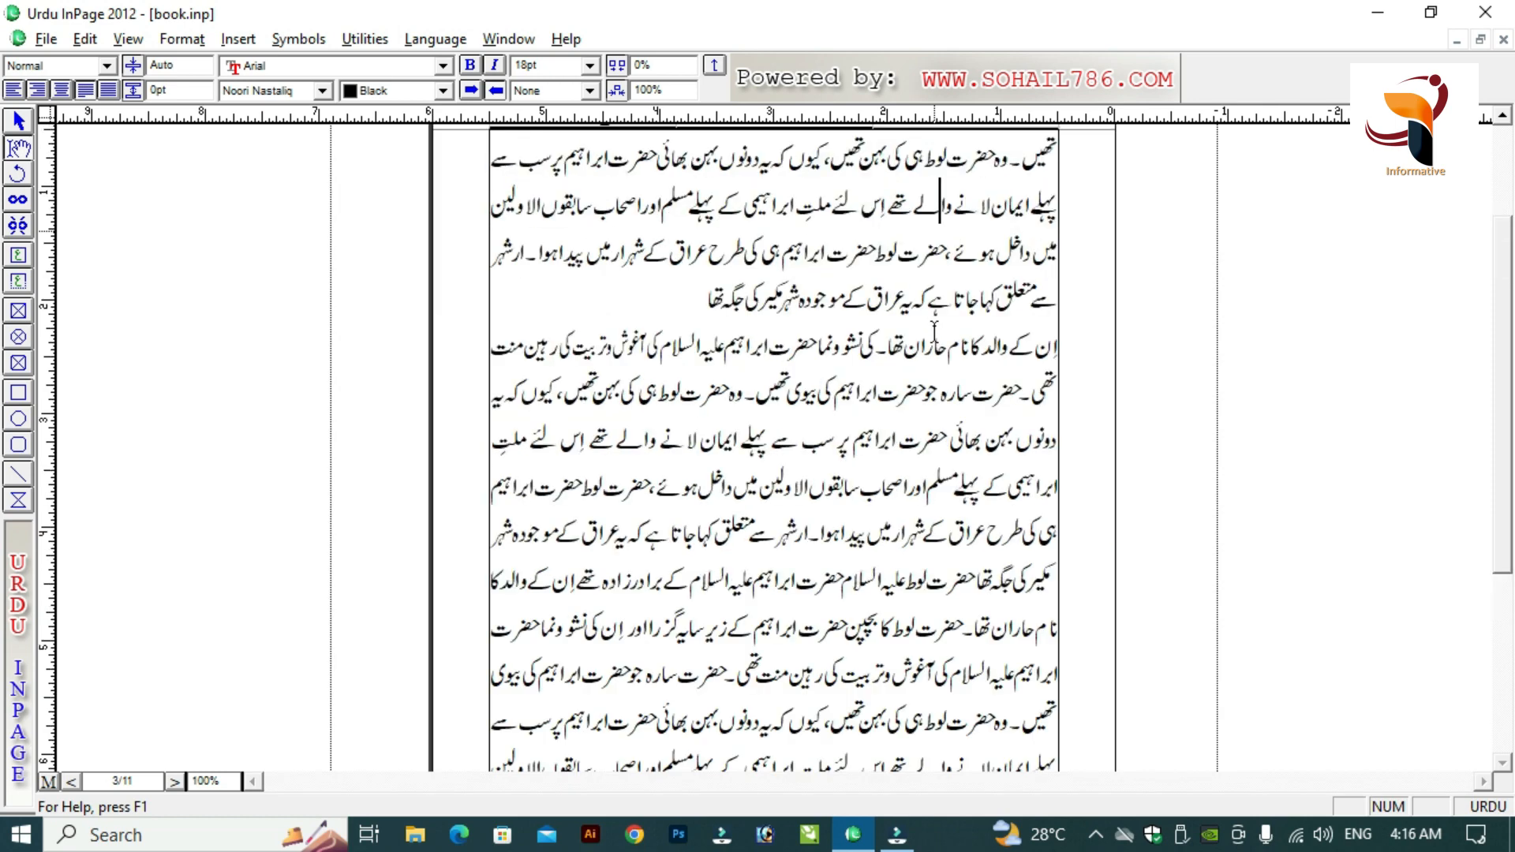
{"action": "scroll", "coordinate": [934, 331], "scroll_direction": "up", "scroll_amount": 3}
{"action": "key", "text": "Page_Up"}
{"action": "left_click", "coordinate": [934, 332]}
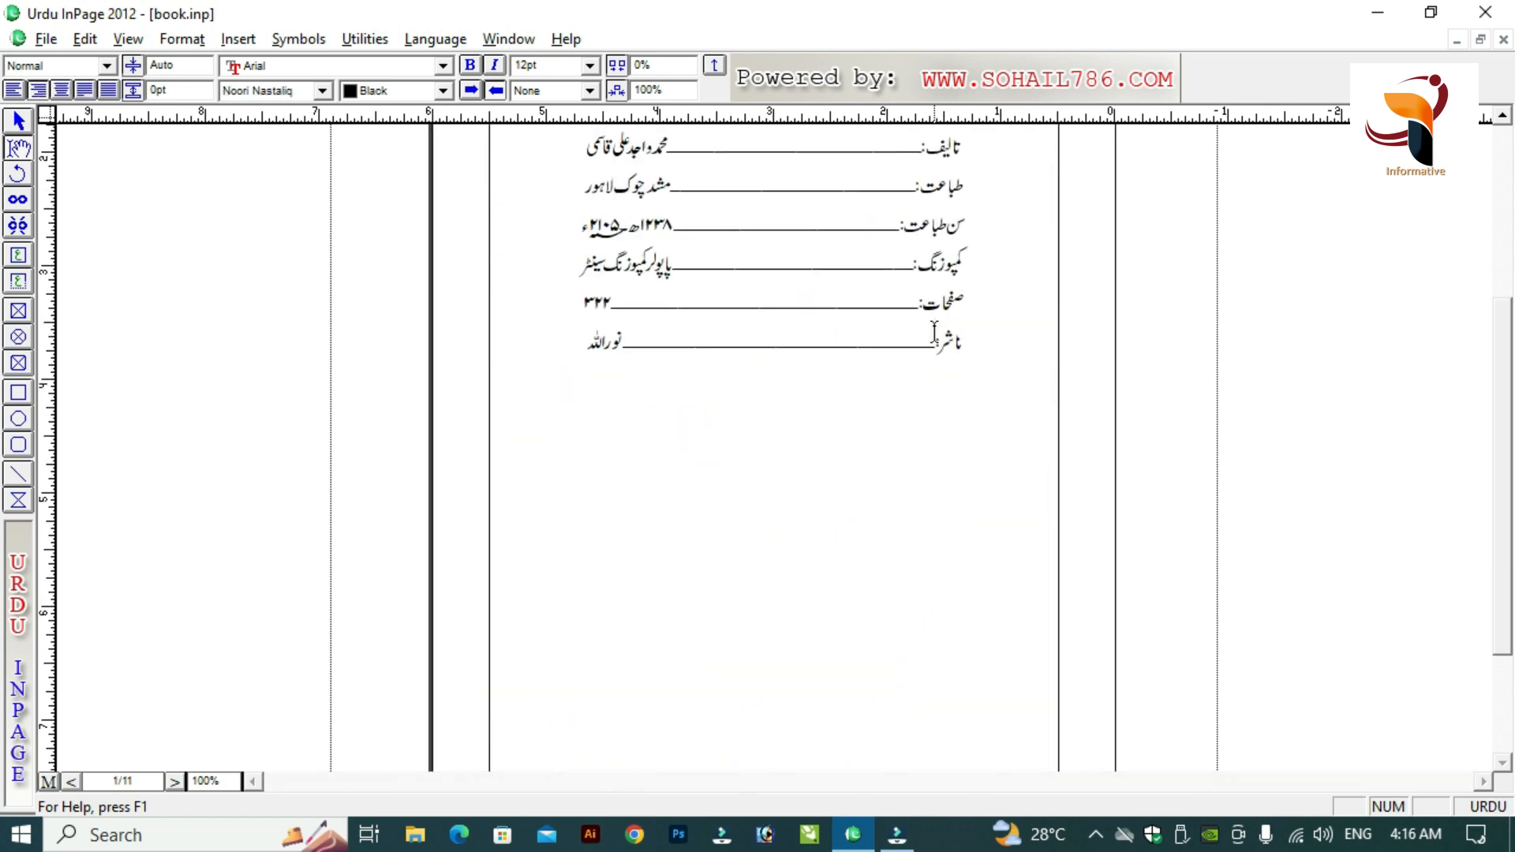
{"action": "scroll", "coordinate": [934, 331], "scroll_direction": "up", "scroll_amount": 2}
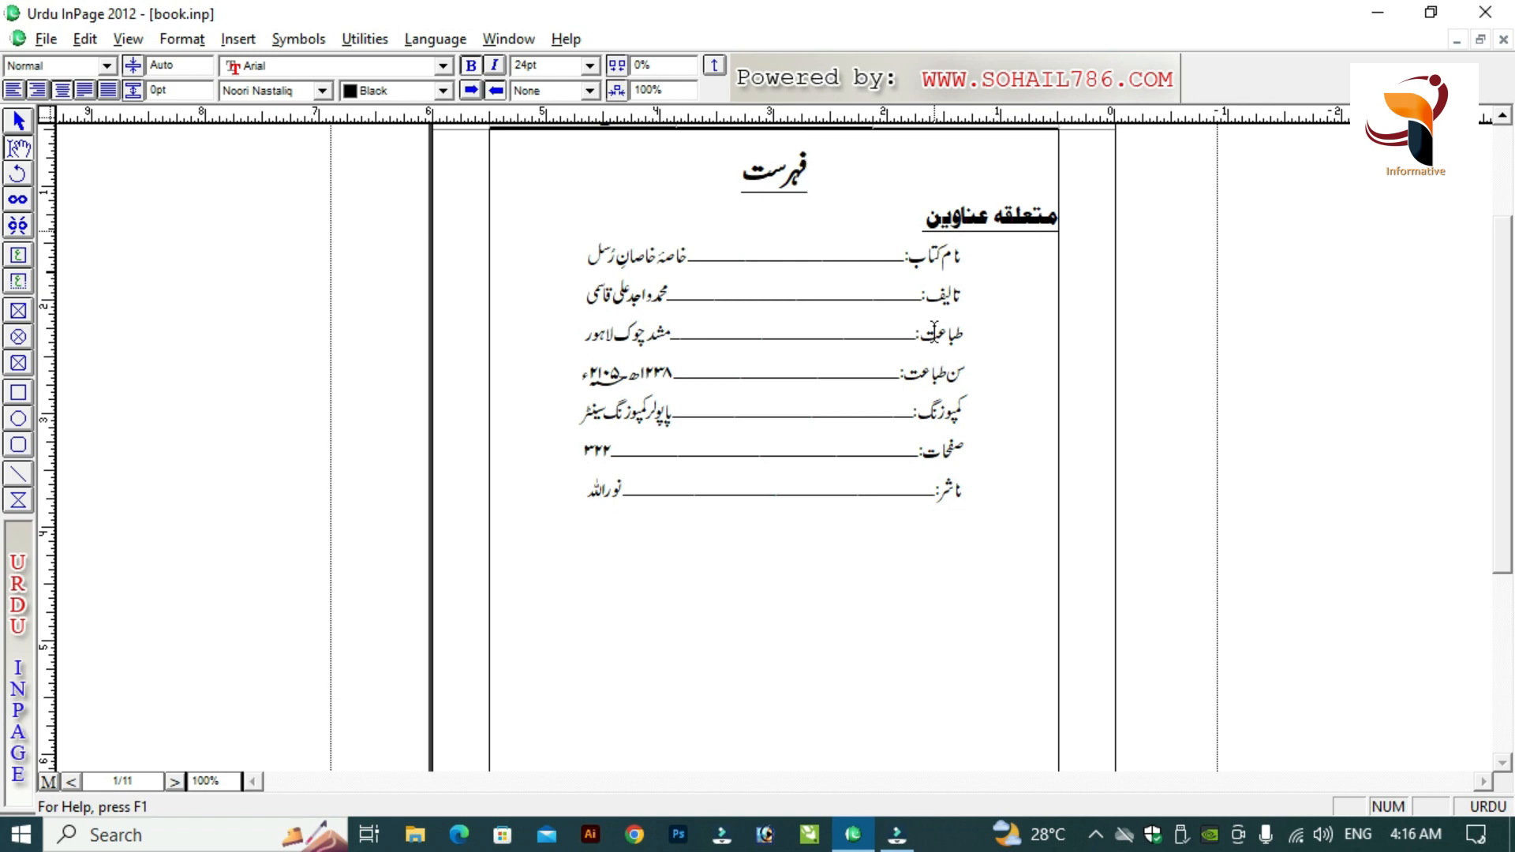
{"action": "left_click", "coordinate": [1501, 117]}
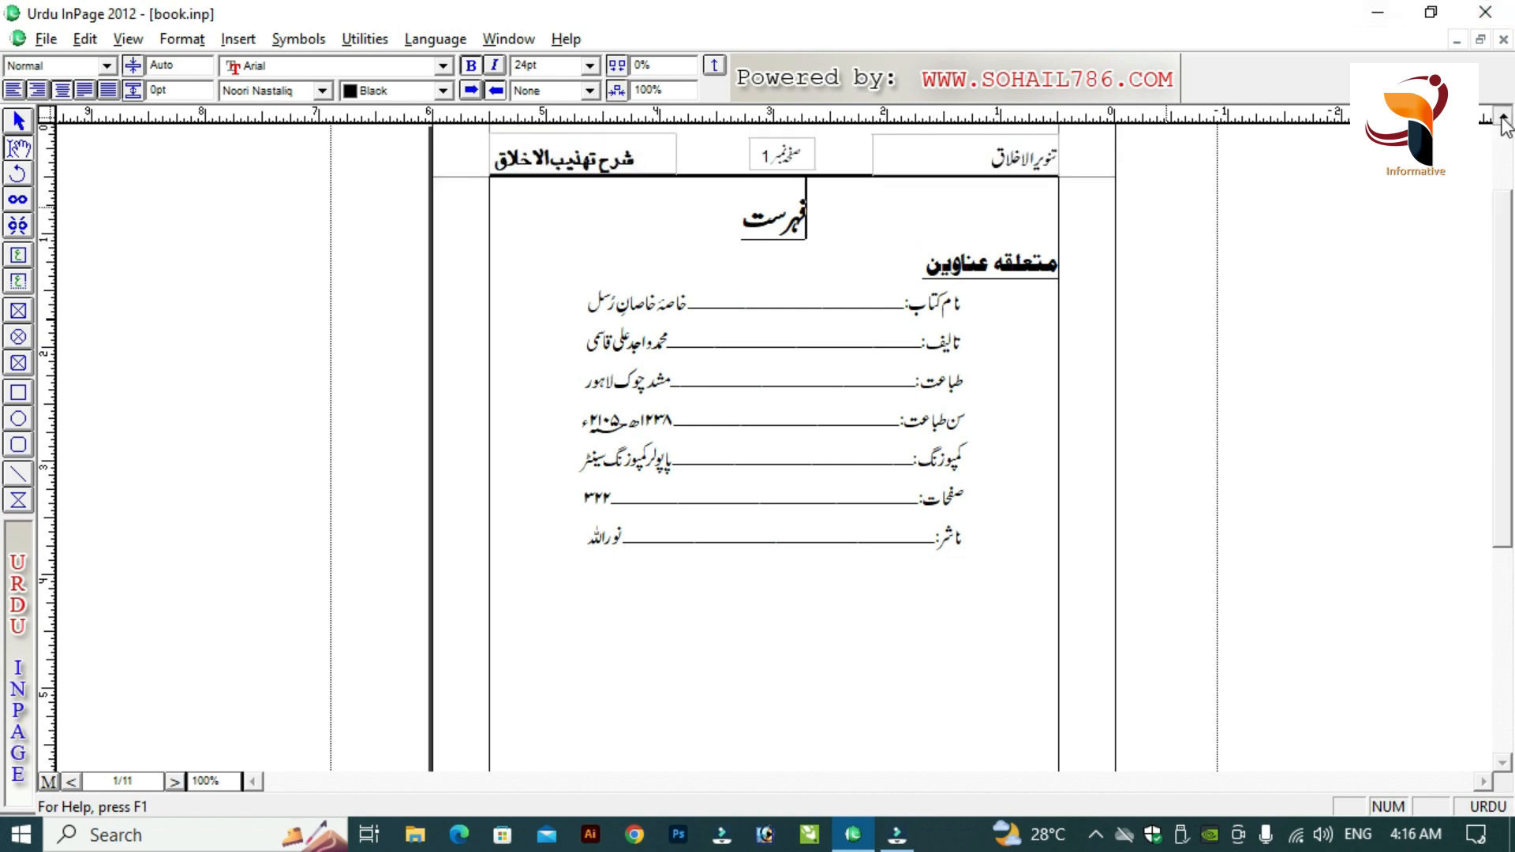
{"action": "left_click", "coordinate": [983, 261]}
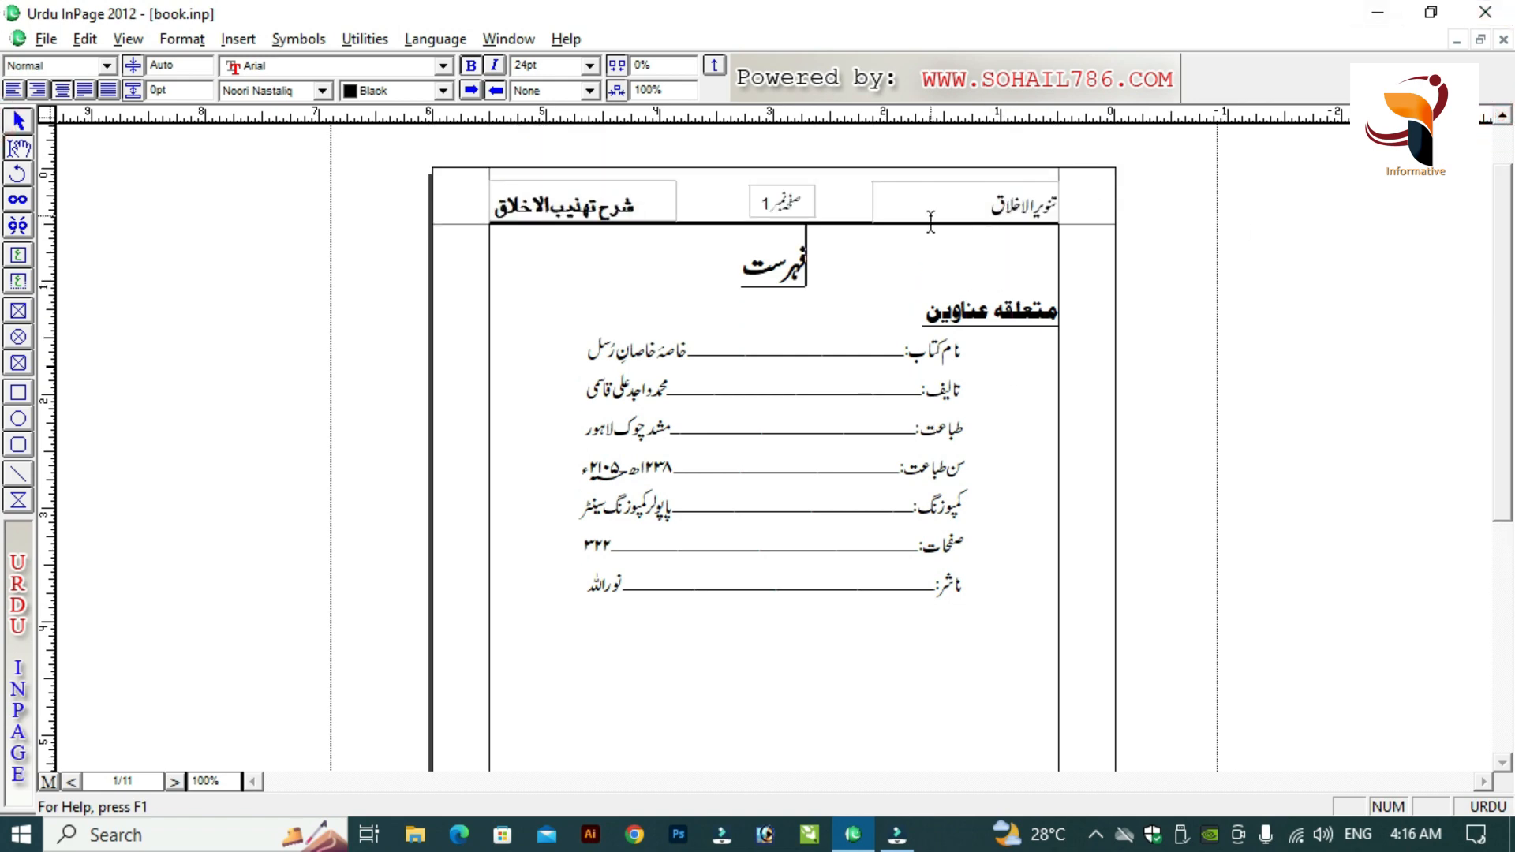
- Inspect the header titles and page number on page 1 at 200% zoom, and restore the 100% view
{"action": "left_click", "coordinate": [902, 234]}
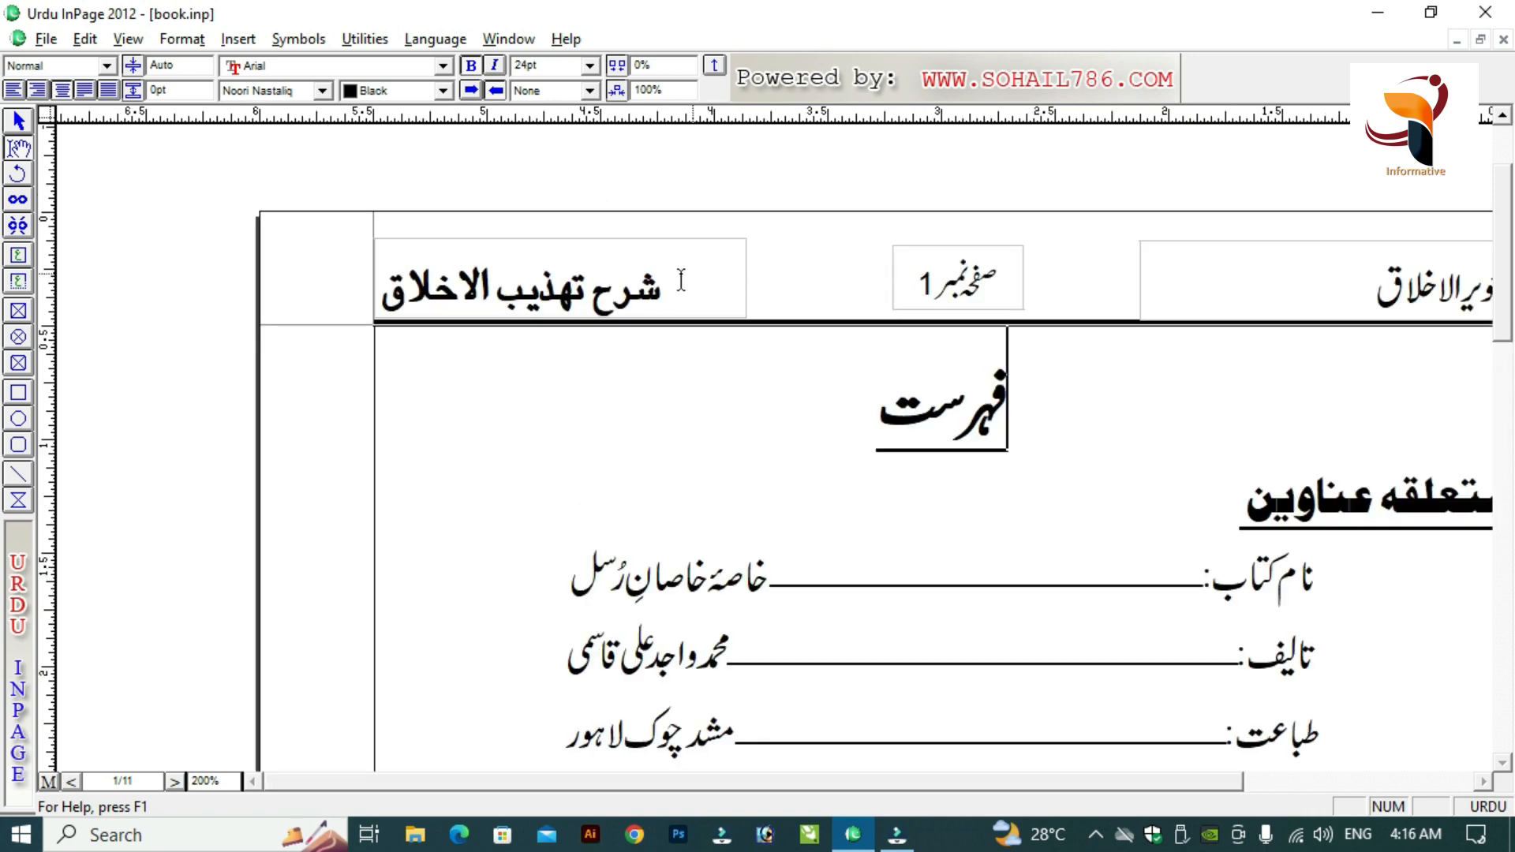
{"action": "left_click", "coordinate": [1222, 440]}
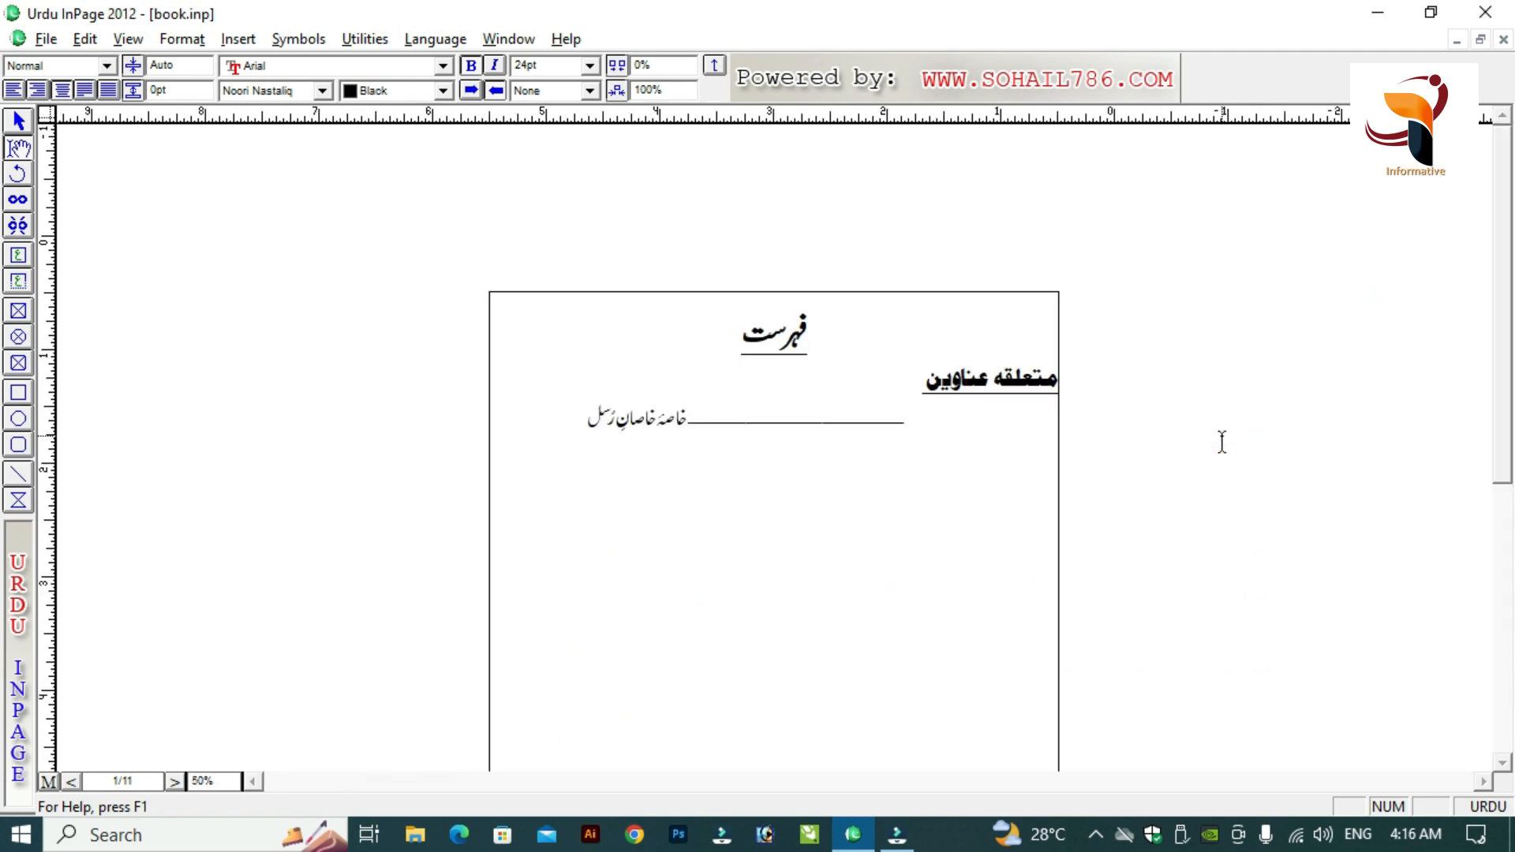
{"action": "key", "text": "Down"}
{"action": "key", "text": "Down"}
{"action": "key", "text": "Down"}
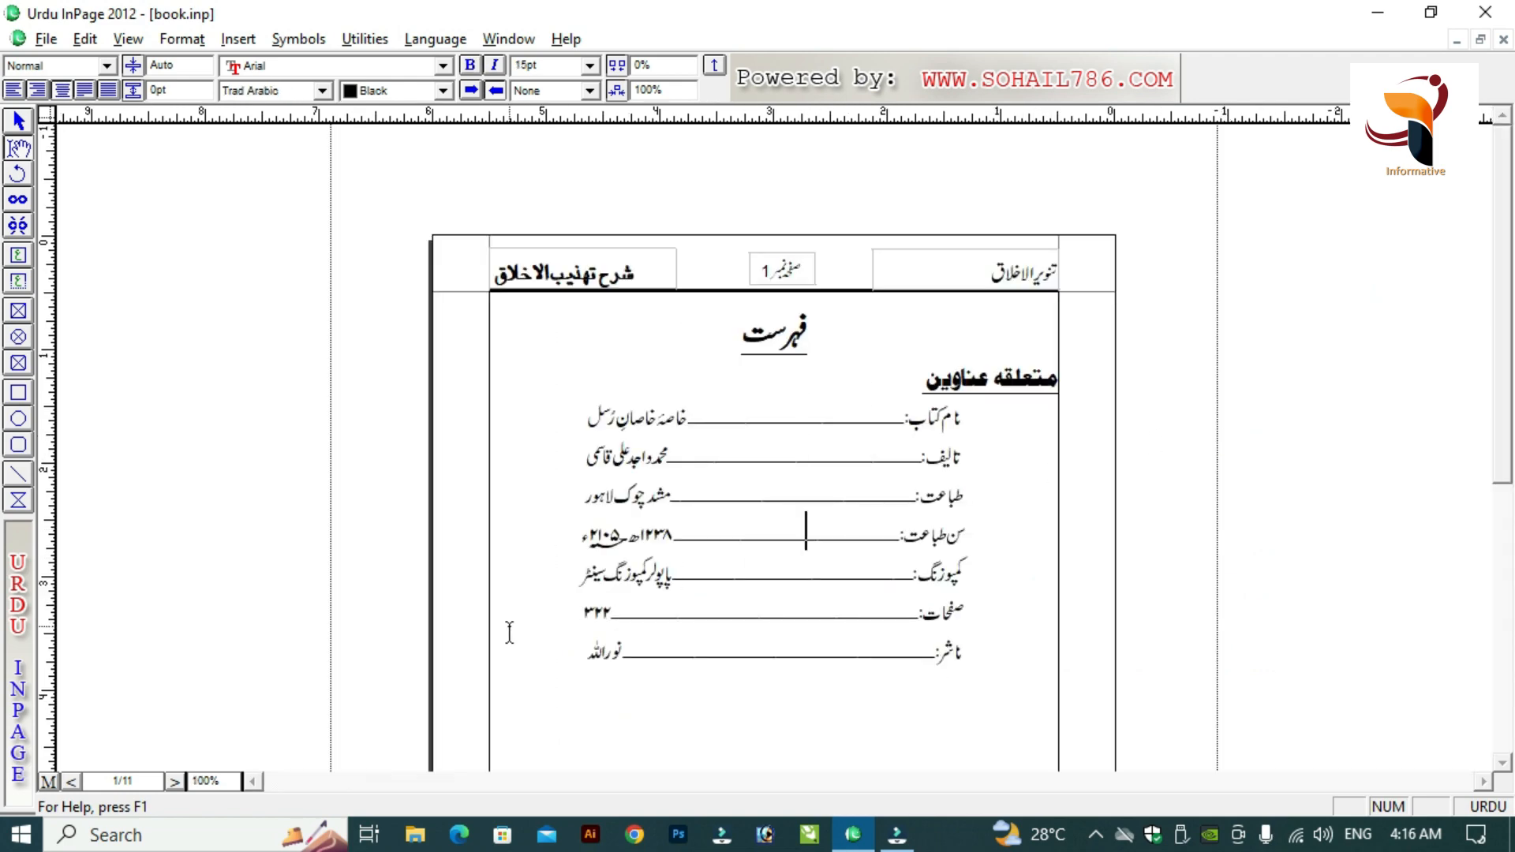
- Magnify the master page toggle beside the page counter with the Windows screen magnifier
{"action": "key", "text": "super+plus"}
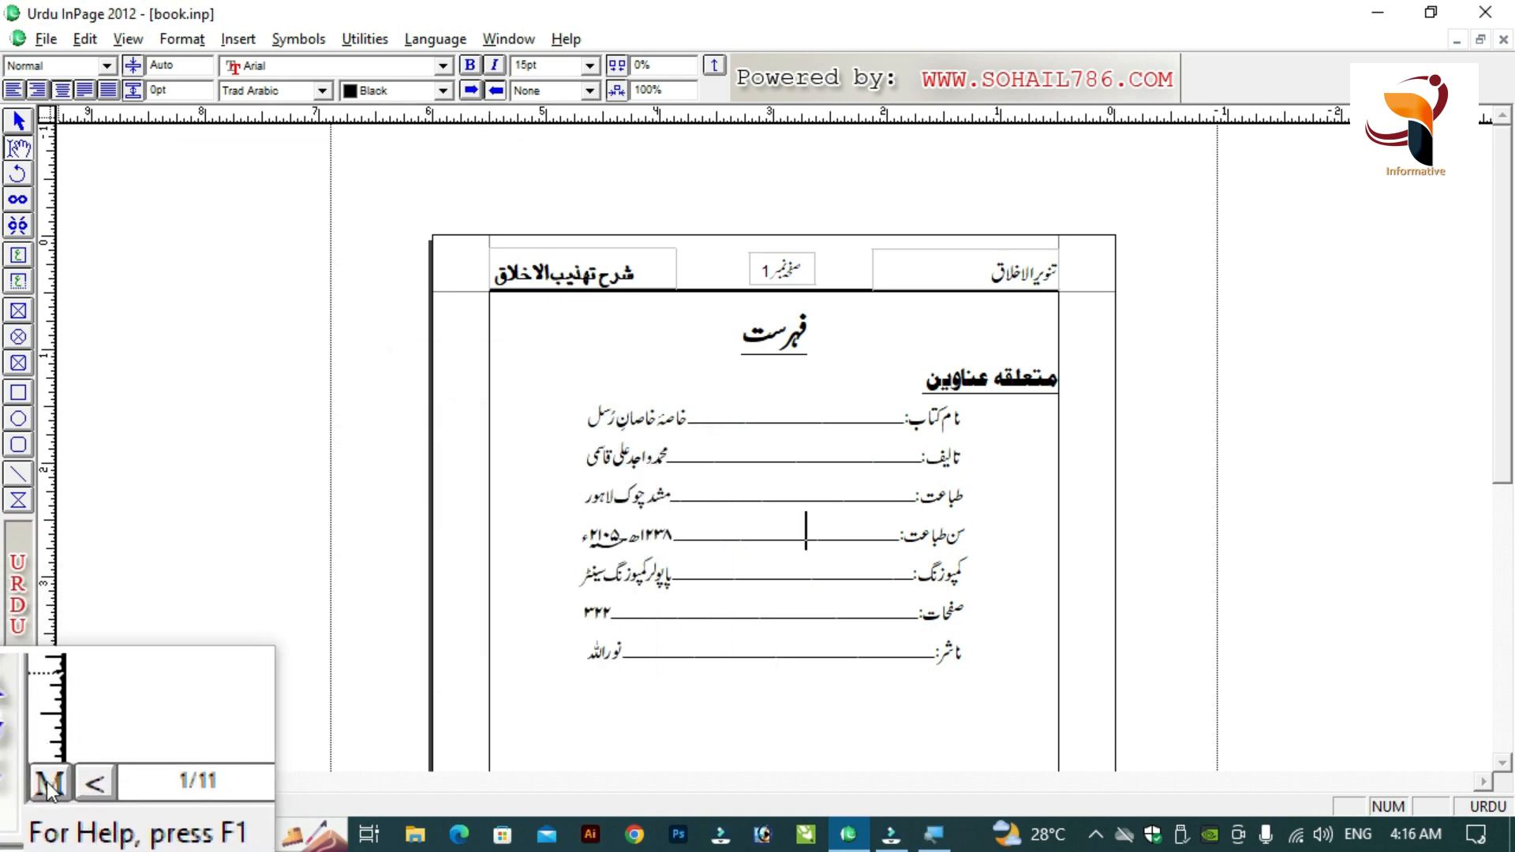
{"action": "key", "text": "super+plus"}
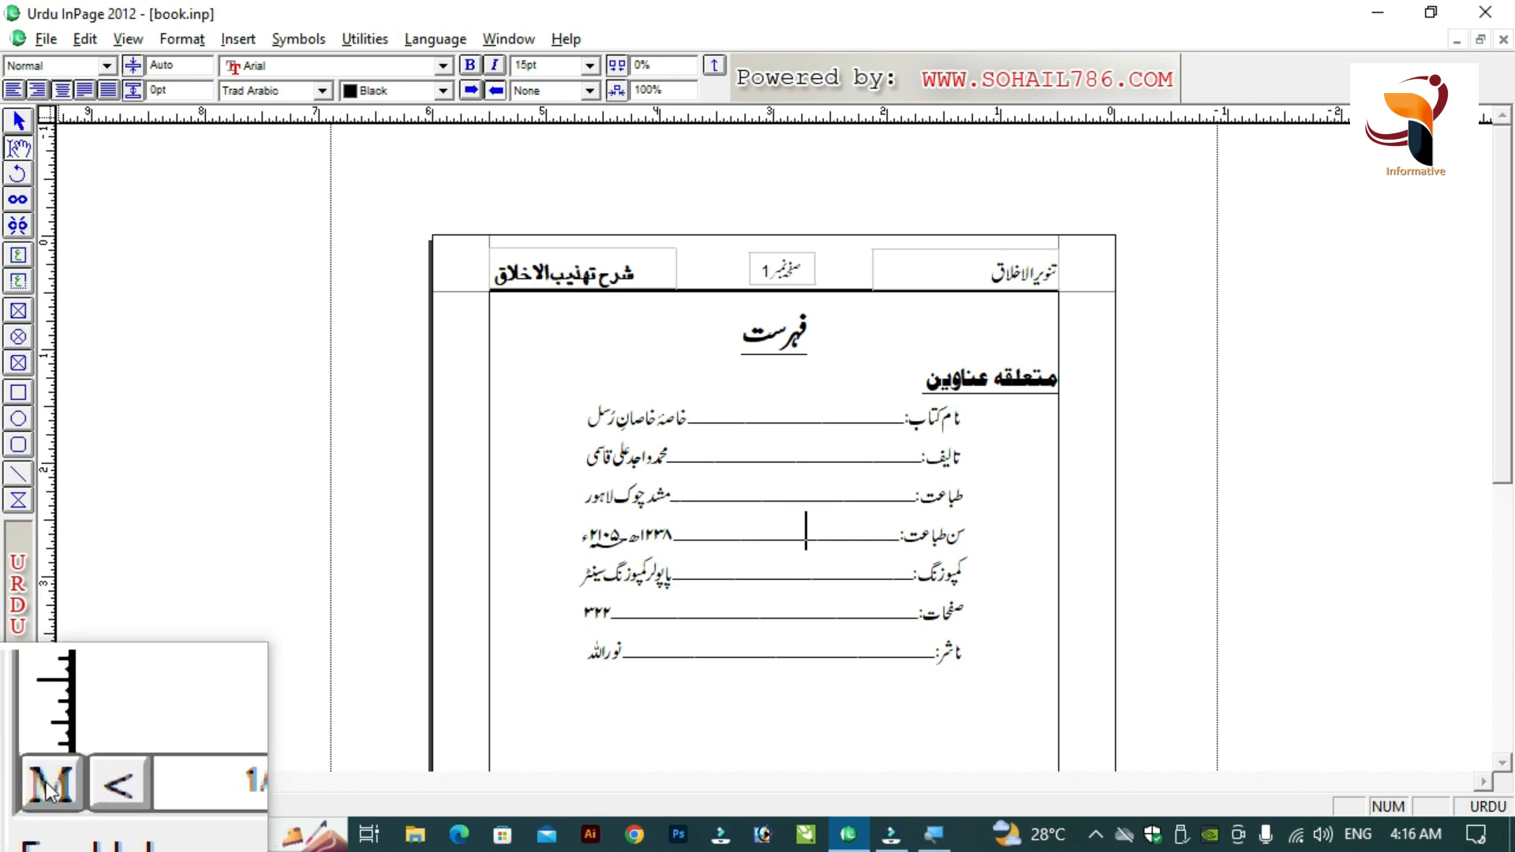
{"action": "key", "text": "super+Escape"}
{"action": "left_click", "coordinate": [759, 440]}
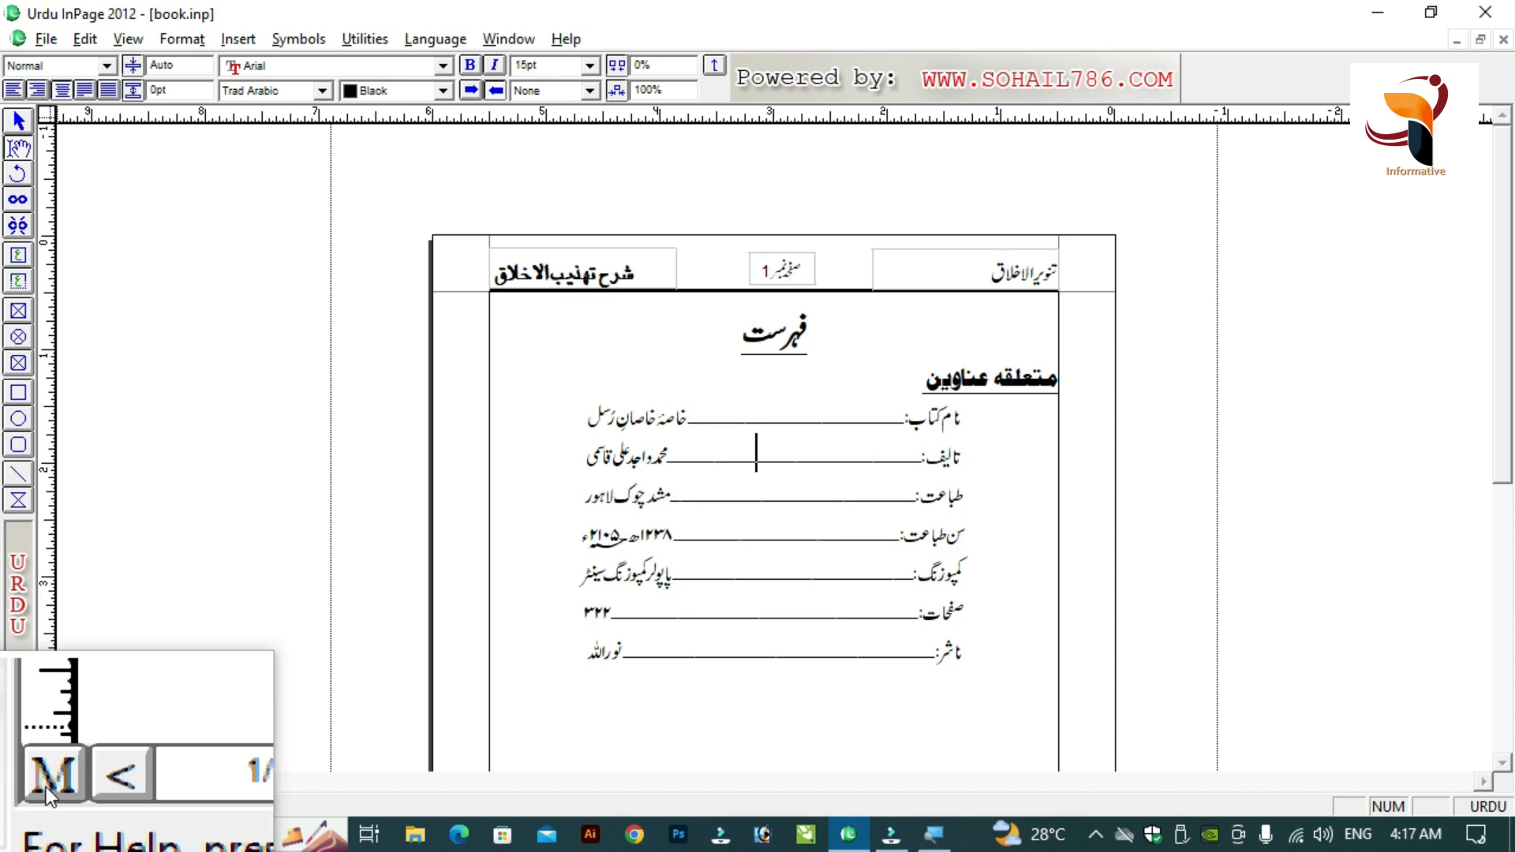
- Switch to the master page and inspect its header text boxes تنویر الاخلاق and شرح تہذیب الاخلاق
{"action": "left_click", "coordinate": [47, 782]}
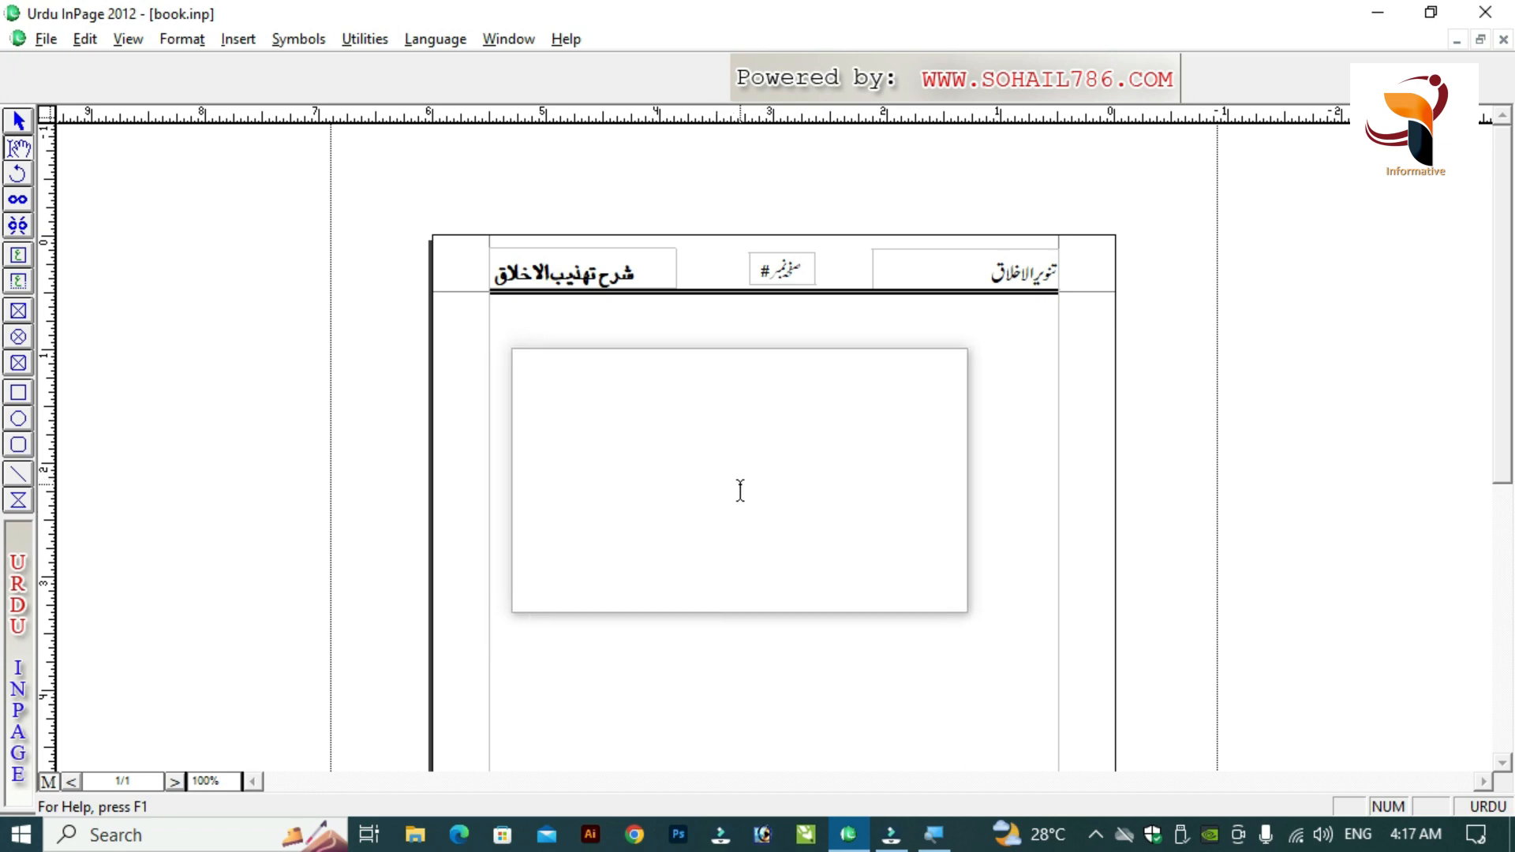
{"action": "left_click", "coordinate": [910, 264]}
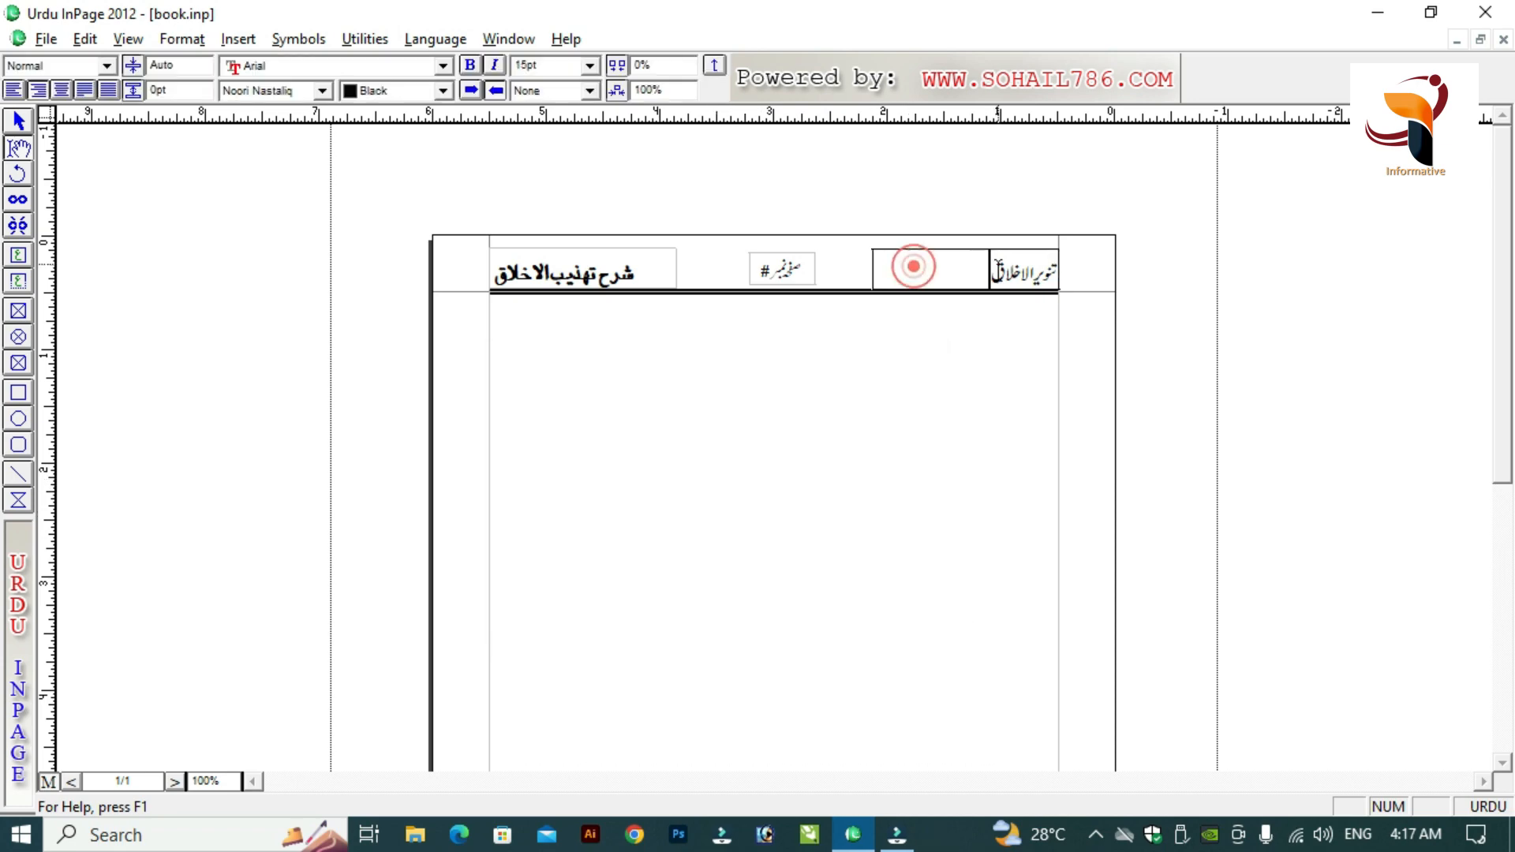
{"action": "left_click", "coordinate": [1009, 268]}
{"action": "left_click", "coordinate": [619, 271]}
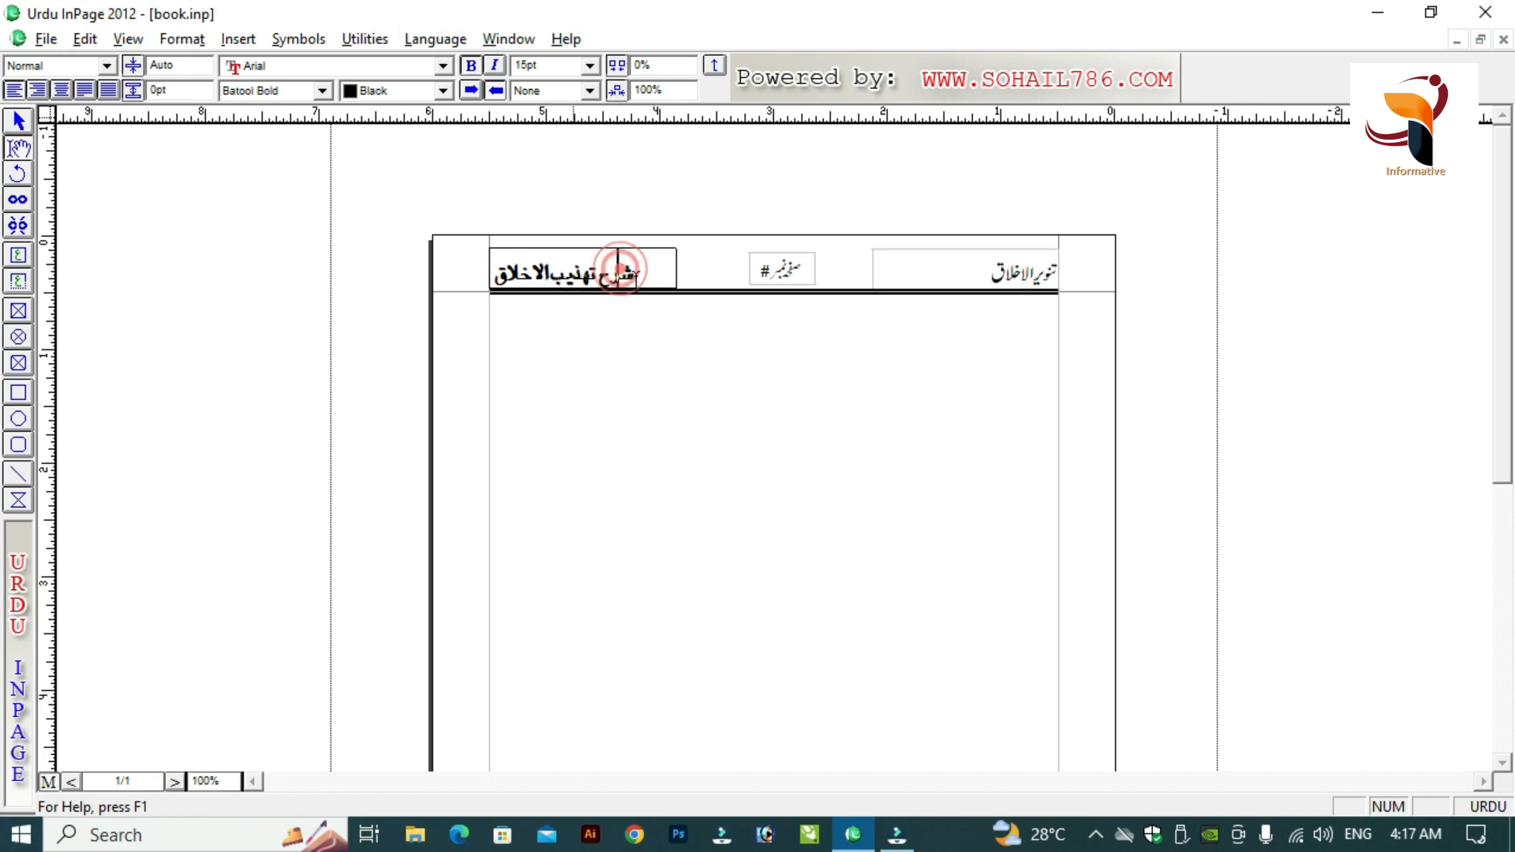
{"action": "left_click", "coordinate": [975, 268]}
{"action": "left_click", "coordinate": [972, 263]}
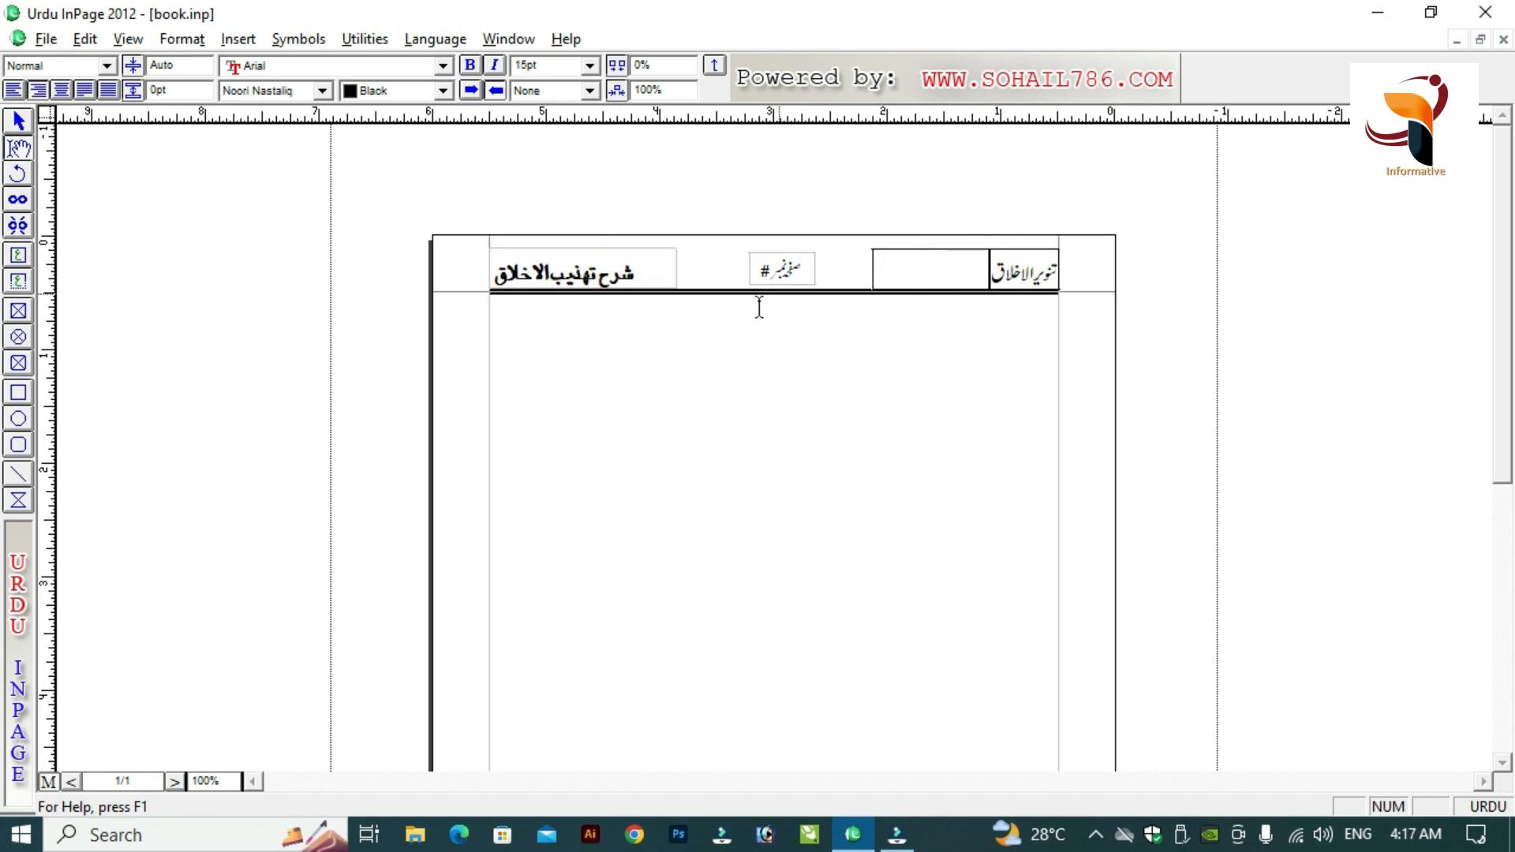
- Return from the master page to the document pages and select all the body text
{"action": "left_click", "coordinate": [47, 782]}
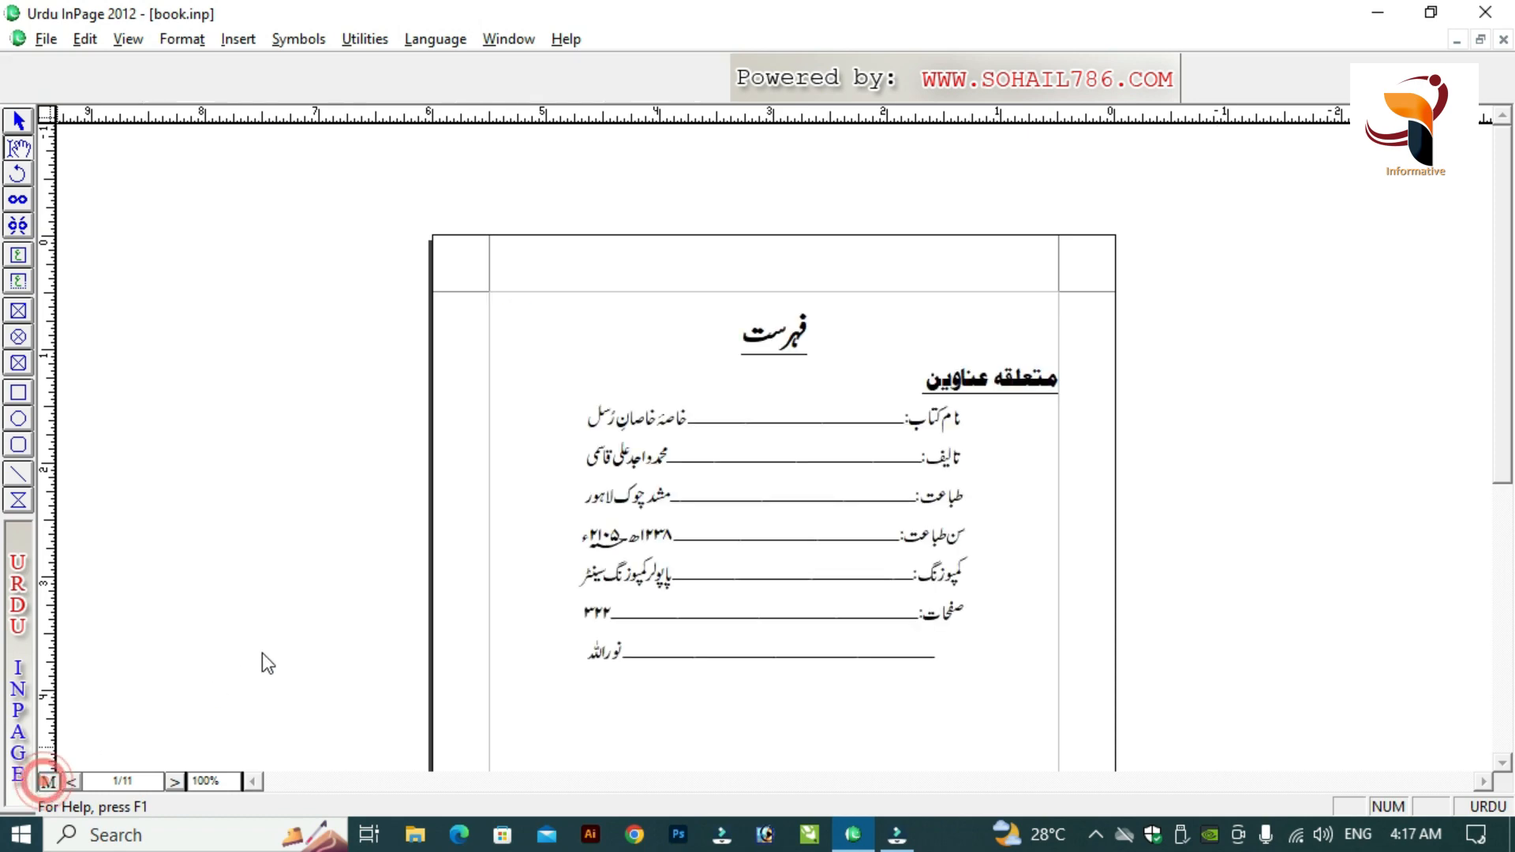
{"action": "left_click", "coordinate": [831, 358]}
{"action": "key", "text": "ctrl+a"}
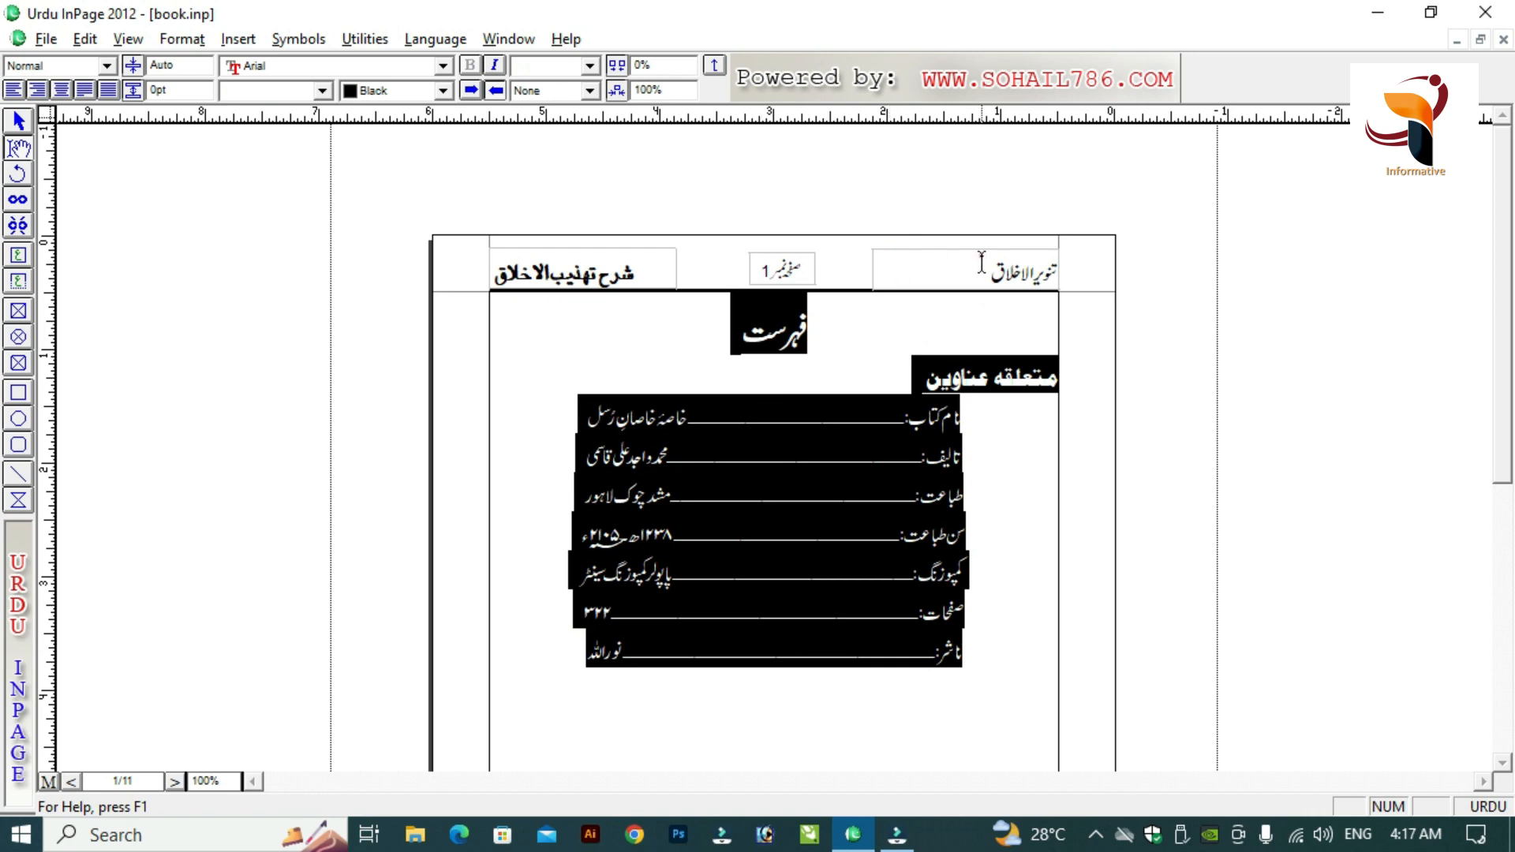
- Deselect the body text and inspect the header areas above the first page of the book
{"action": "left_click", "coordinate": [900, 330]}
{"action": "left_click", "coordinate": [945, 266]}
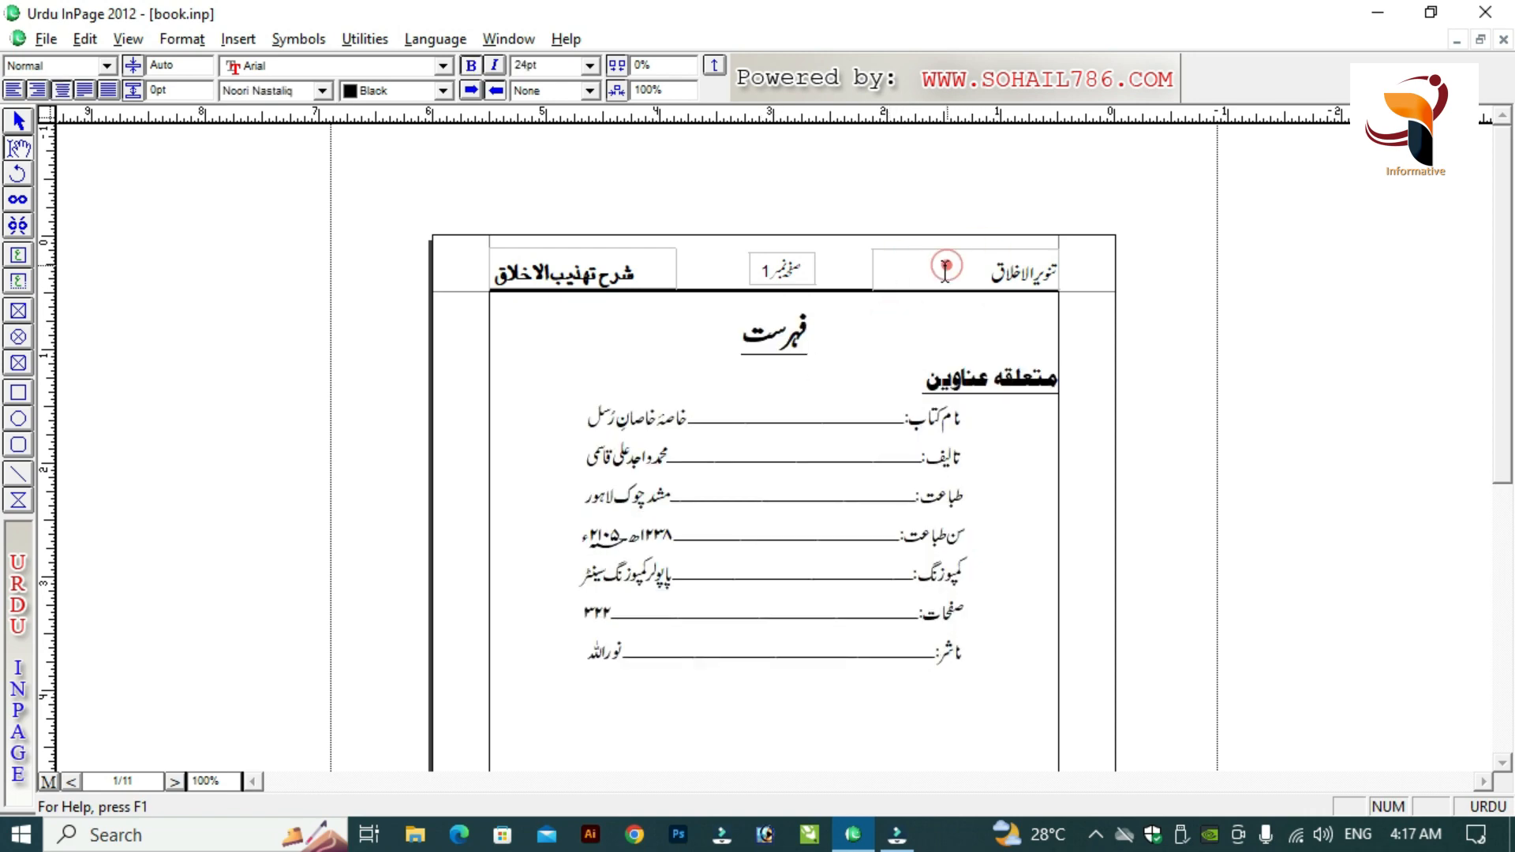
{"action": "left_click", "coordinate": [576, 268]}
{"action": "left_click_drag", "start_coordinate": [898, 350], "coordinate": [862, 371]}
{"action": "left_click", "coordinate": [775, 479]}
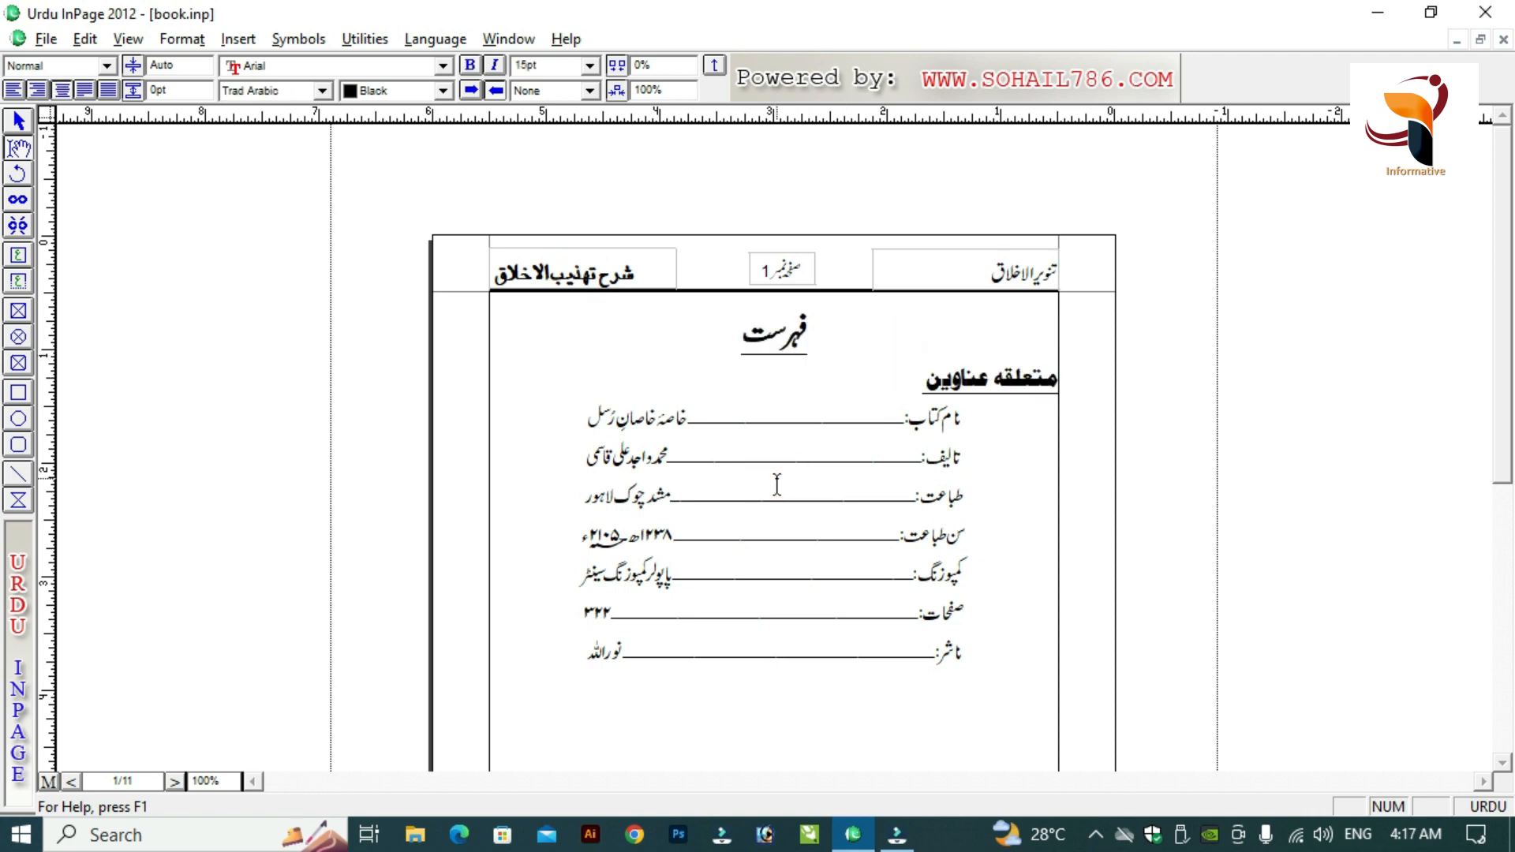
- Create a new one-page A4 portrait document with 0.5-inch margins, one column, right-to-left direction and an automatic text box
{"action": "key", "text": "ctrl+n"}
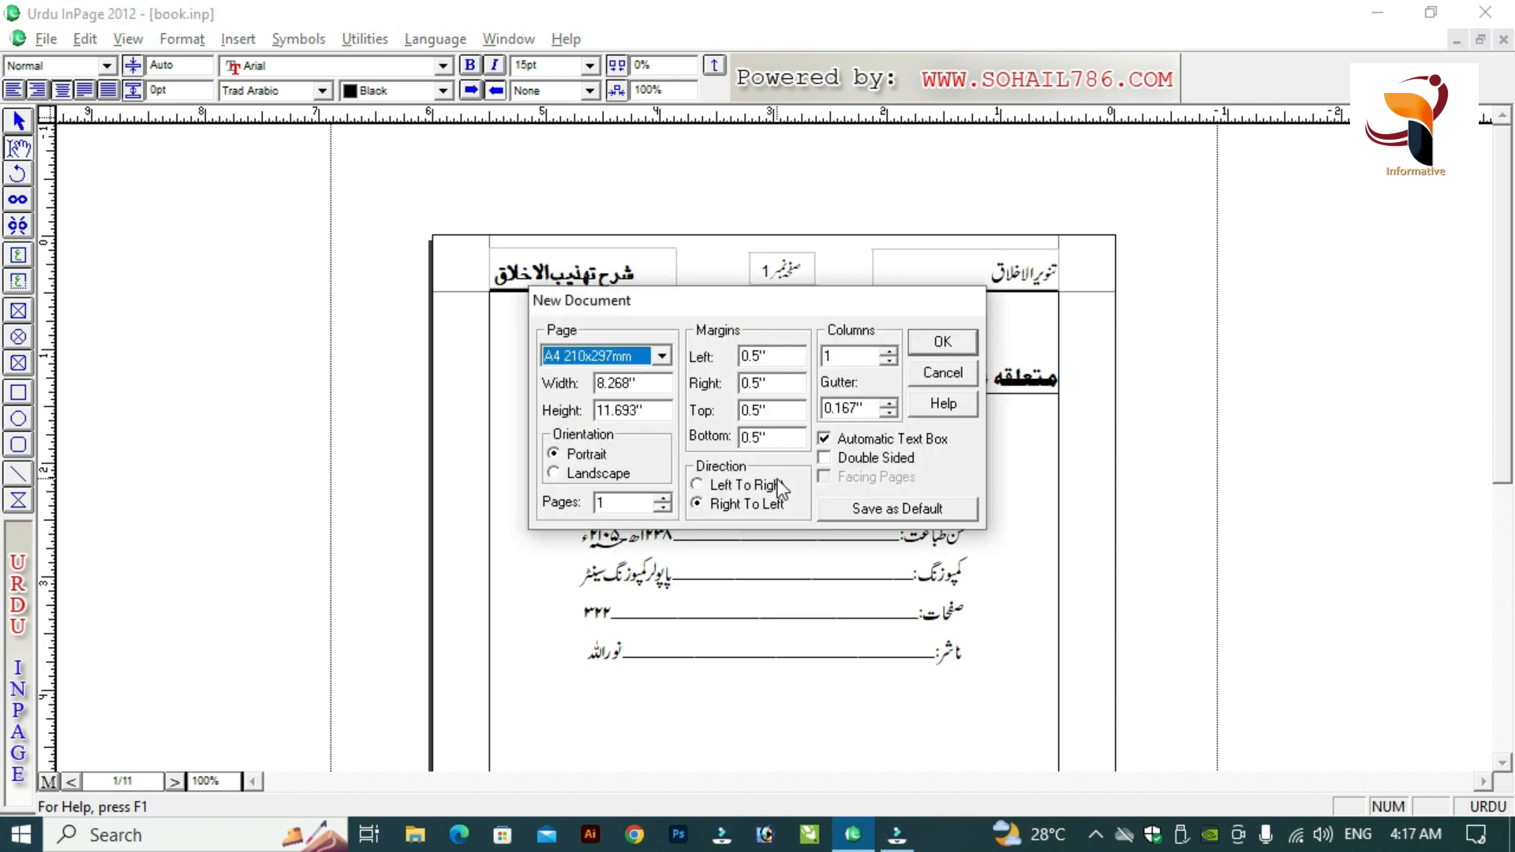
{"action": "key", "text": "Return"}
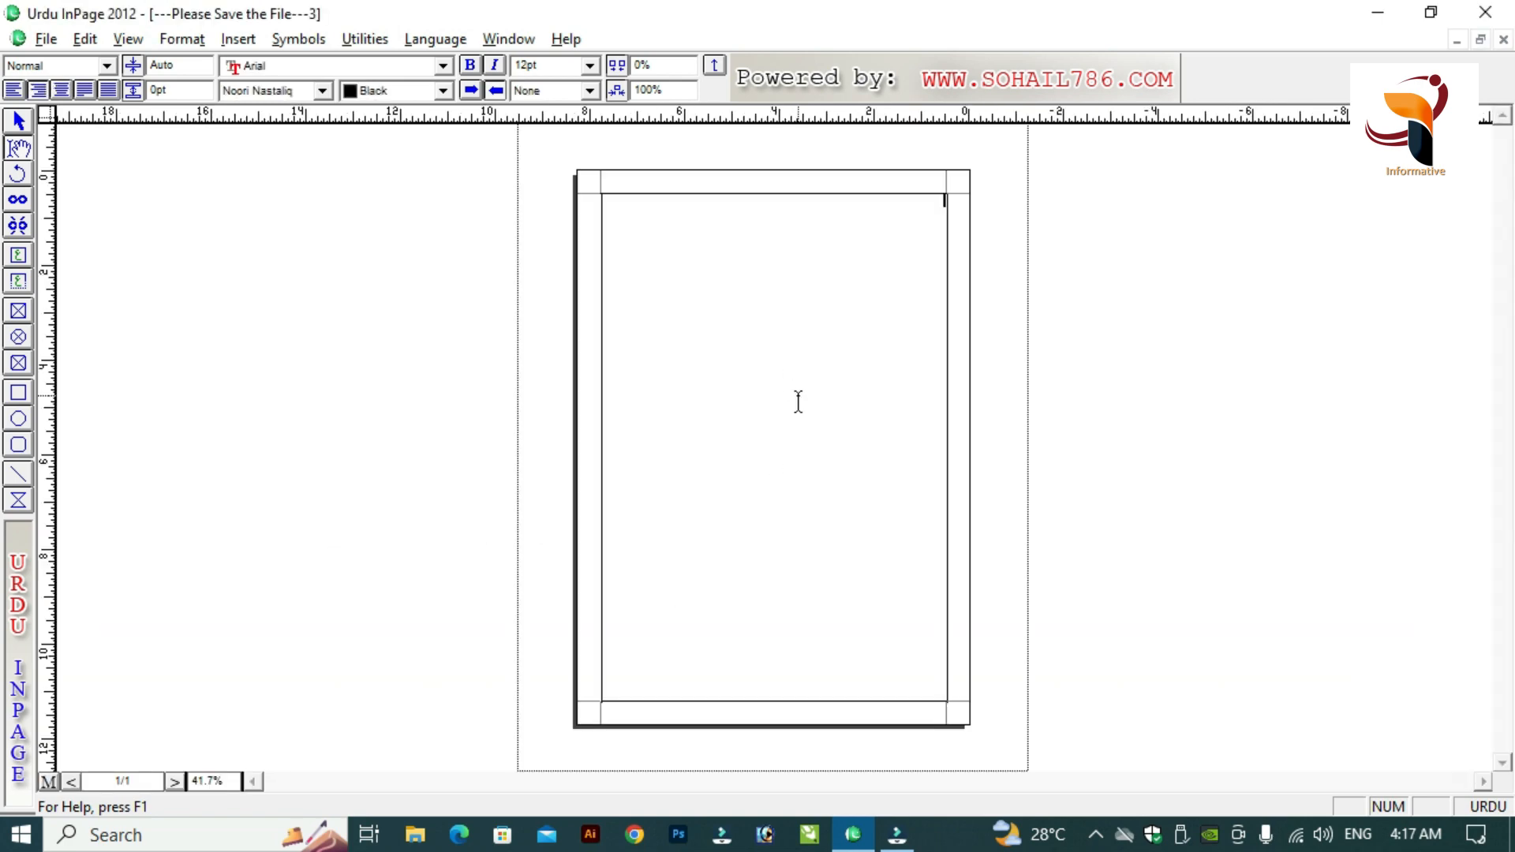
{"action": "left_click", "coordinate": [798, 402], "text": "ctrl"}
{"action": "left_click", "coordinate": [802, 310]}
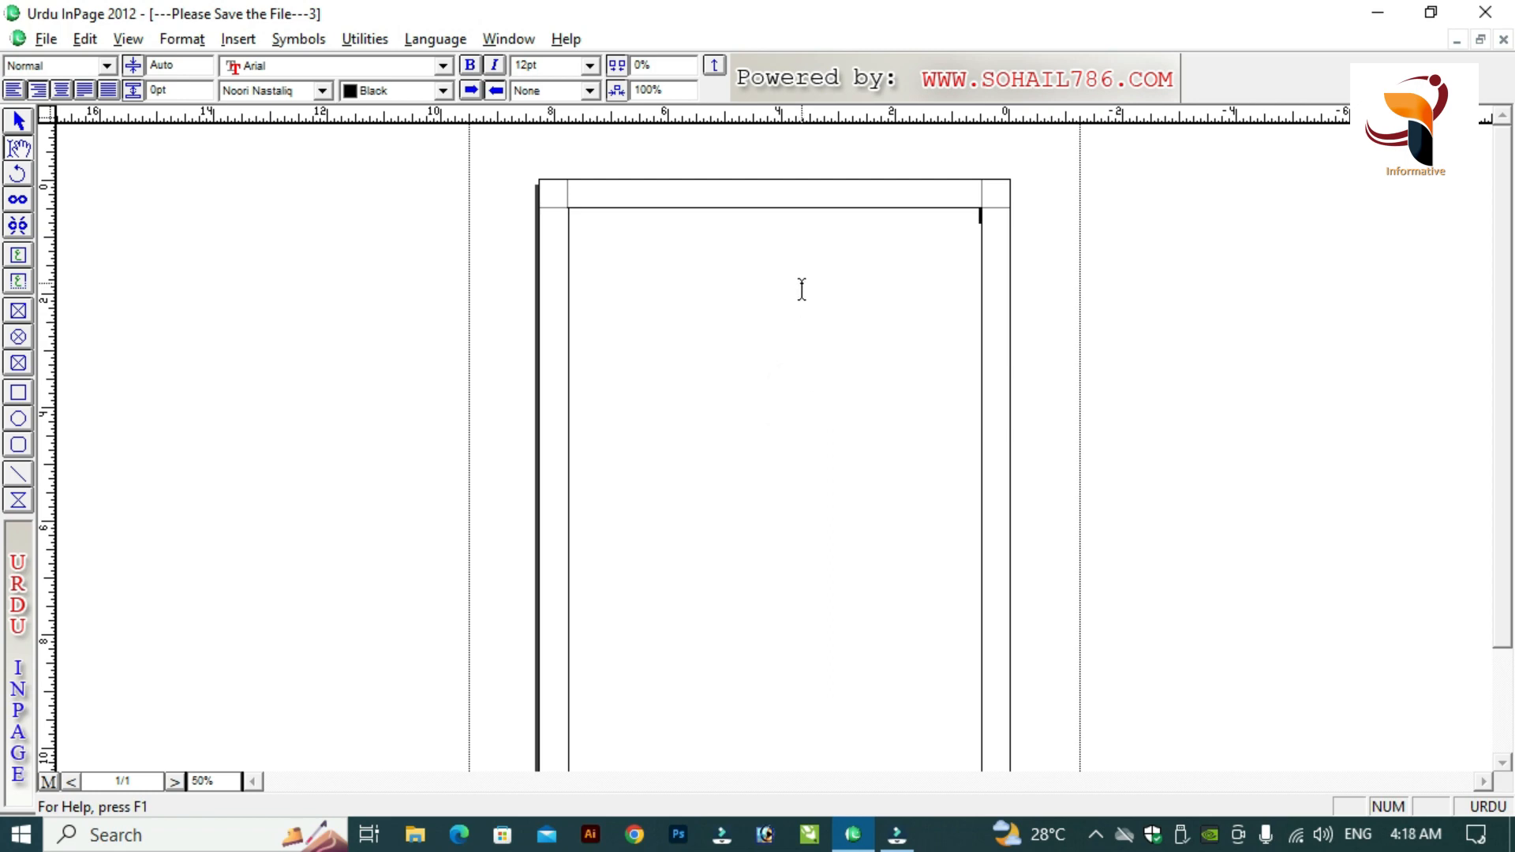
{"action": "left_click", "coordinate": [801, 284]}
{"action": "key", "text": "ctrl+n"}
{"action": "key", "text": "Return"}
{"action": "left_click", "coordinate": [779, 284]}
- Compare the new document's master page with its normal page by testing where the text cursor can be placed
{"action": "left_click", "coordinate": [49, 781]}
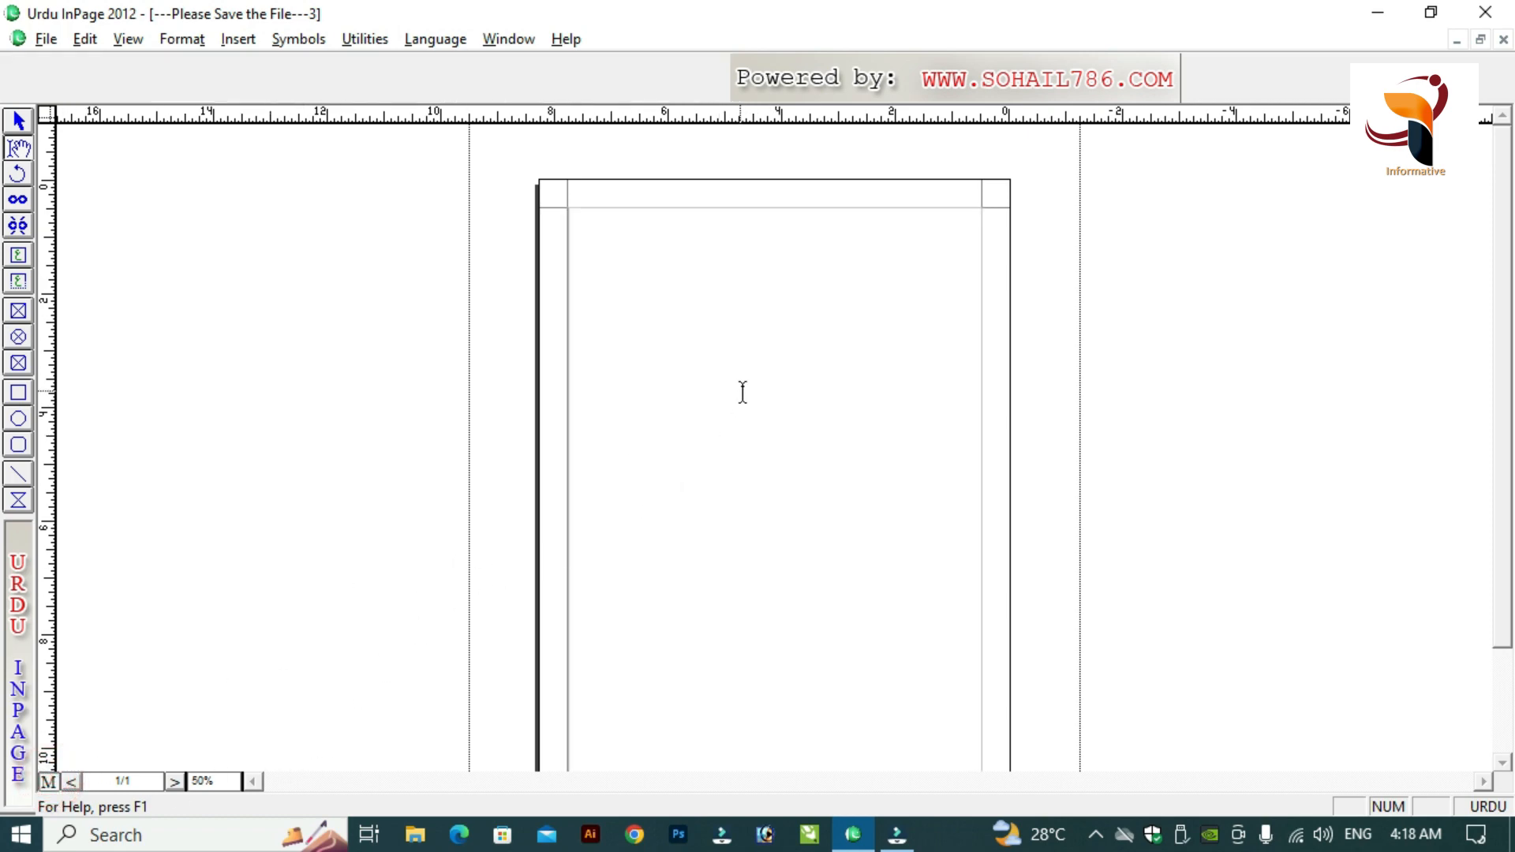
{"action": "left_click", "coordinate": [852, 285]}
{"action": "left_click", "coordinate": [937, 237]}
{"action": "left_click", "coordinate": [949, 231]}
{"action": "left_click", "coordinate": [927, 235]}
{"action": "left_click", "coordinate": [901, 241]}
{"action": "left_click", "coordinate": [895, 227]}
{"action": "left_click", "coordinate": [903, 239]}
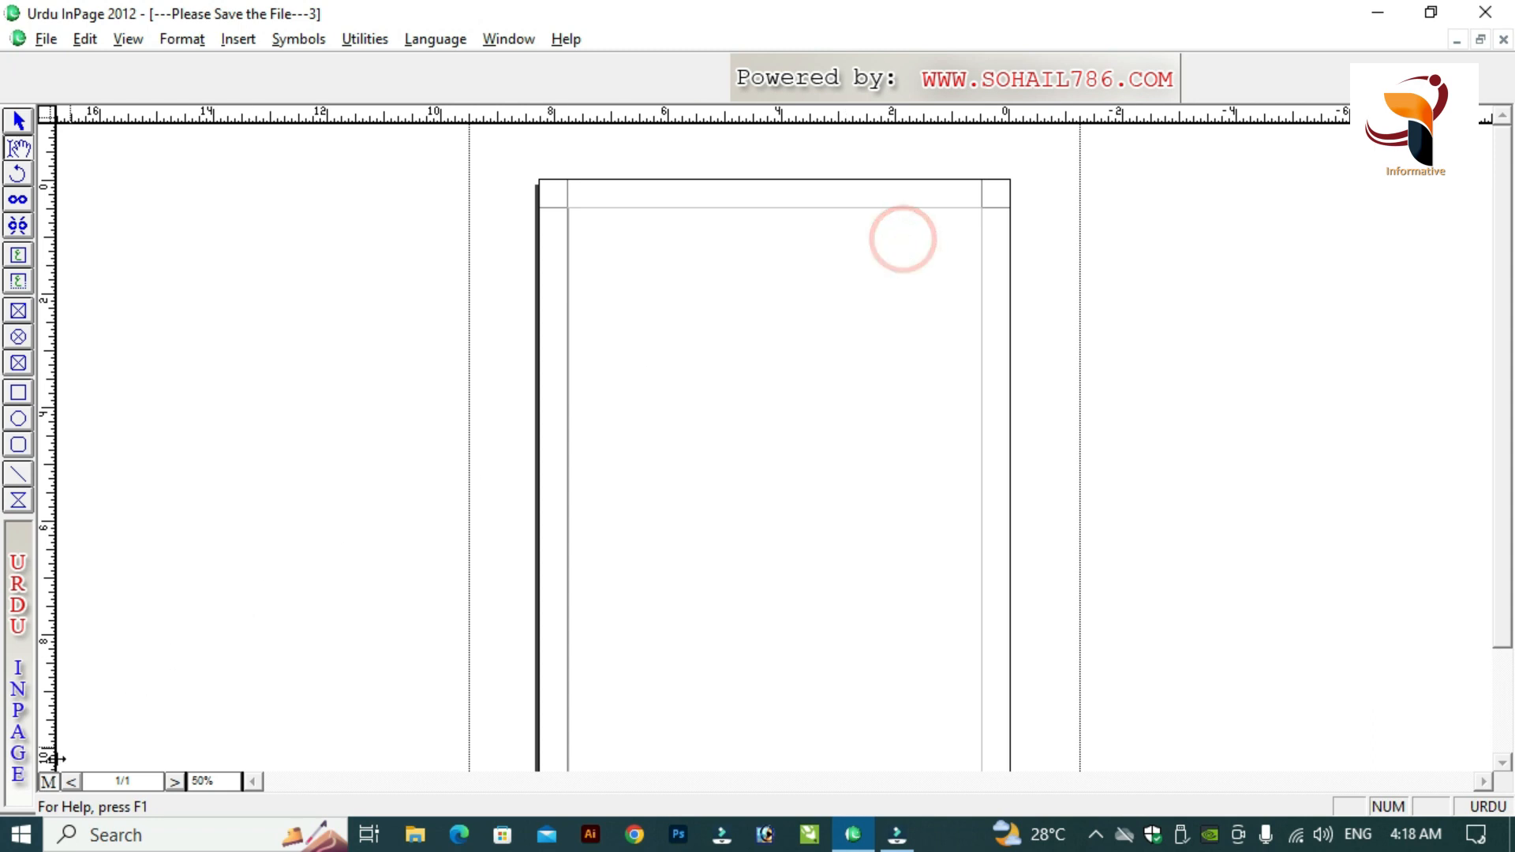
{"action": "left_click", "coordinate": [46, 780]}
{"action": "left_click", "coordinate": [791, 295]}
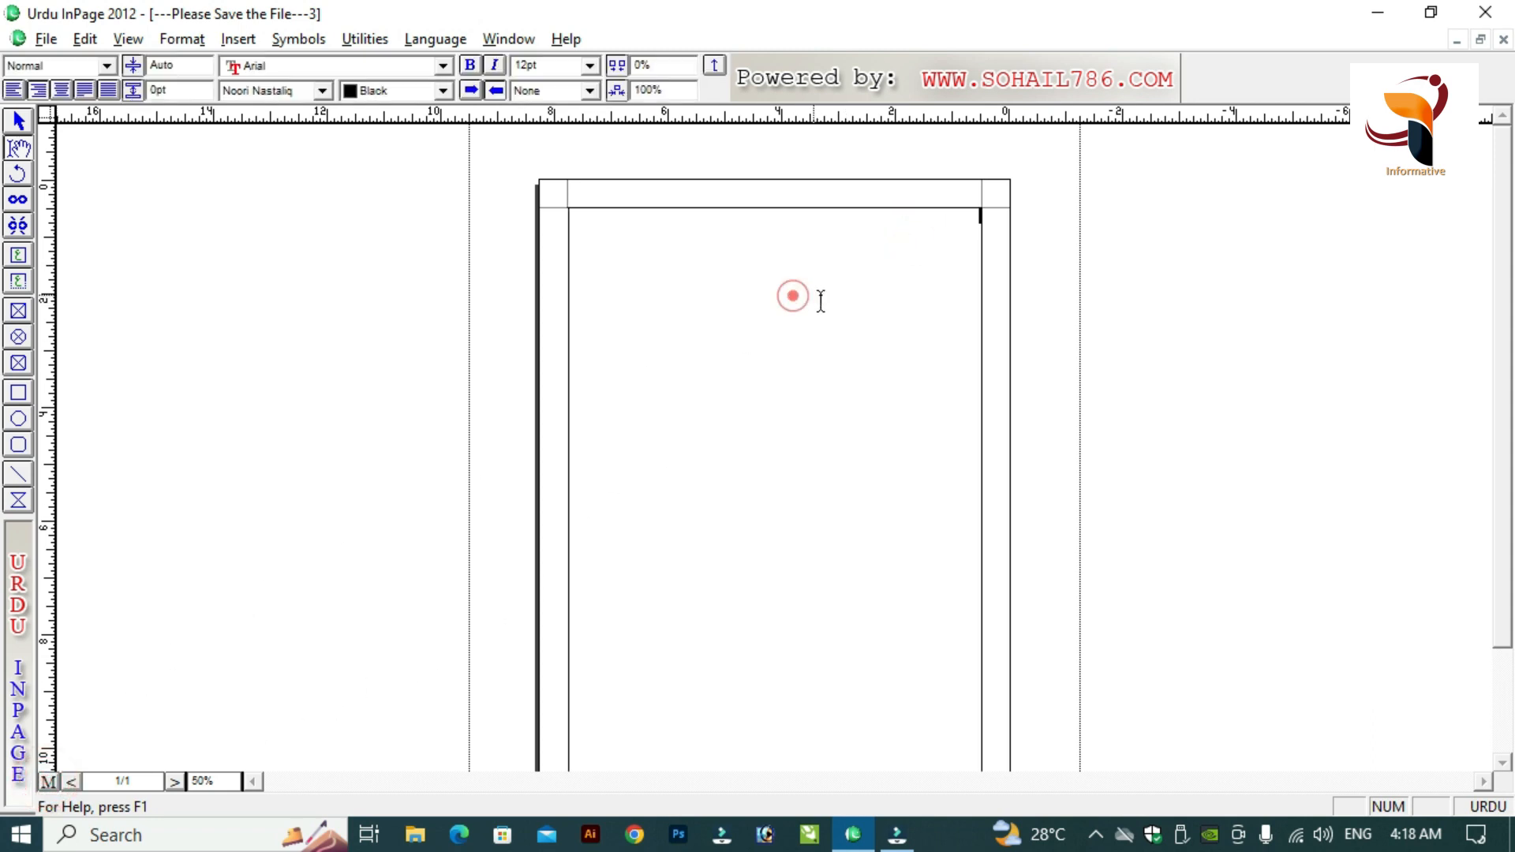
- Draw a text box about 2.23 by 0.31 inches in the master page's top margin, ending at the right margin guide
{"action": "key", "text": "ctrl+1"}
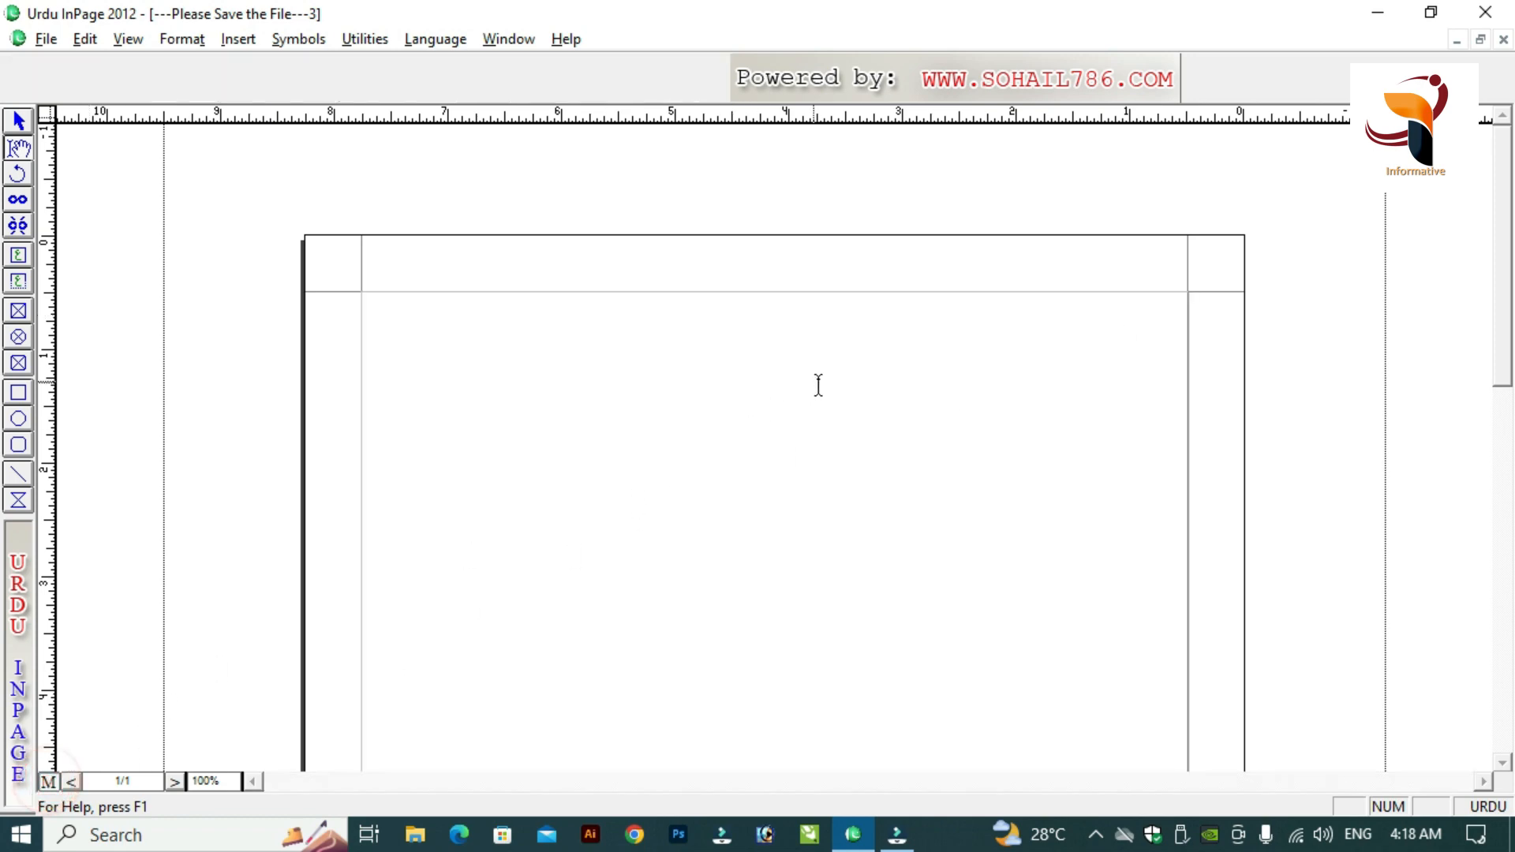
{"action": "left_click", "coordinate": [986, 349]}
{"action": "key", "text": "super+plus"}
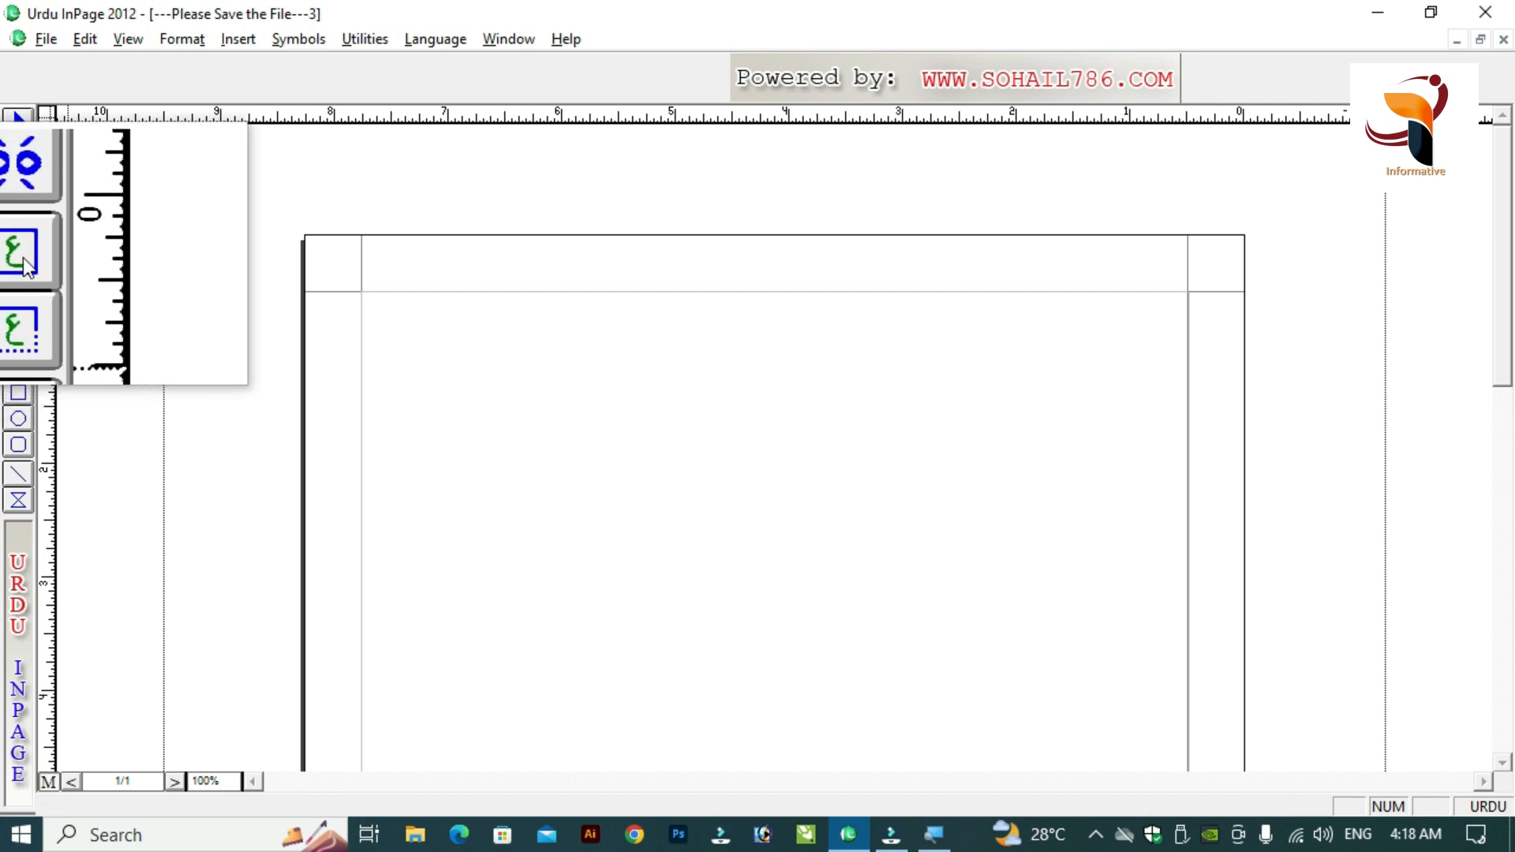
{"action": "left_click", "coordinate": [20, 260]}
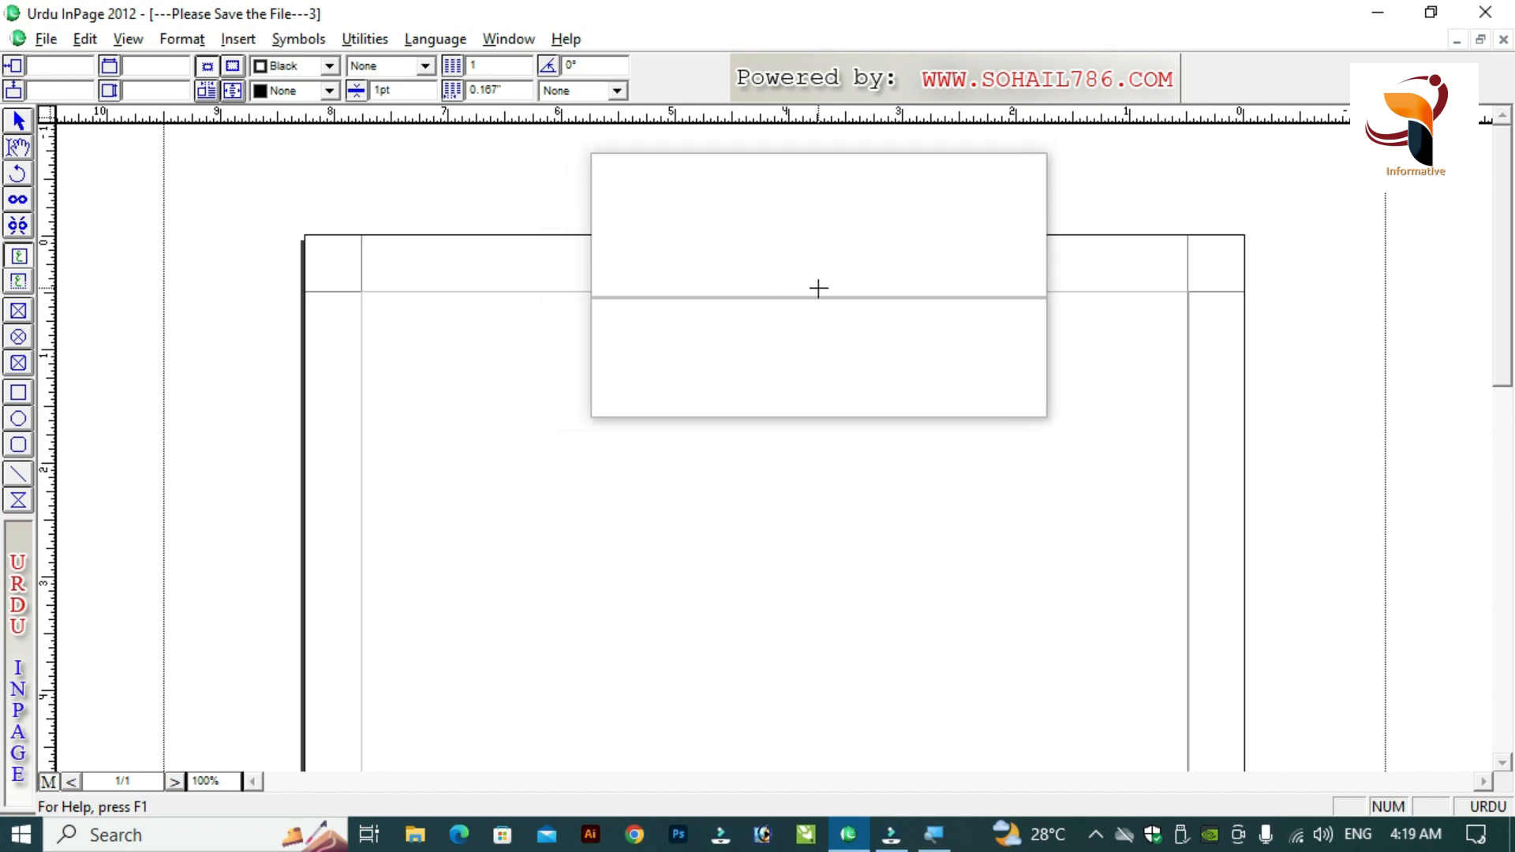
{"action": "key", "text": "super+Escape"}
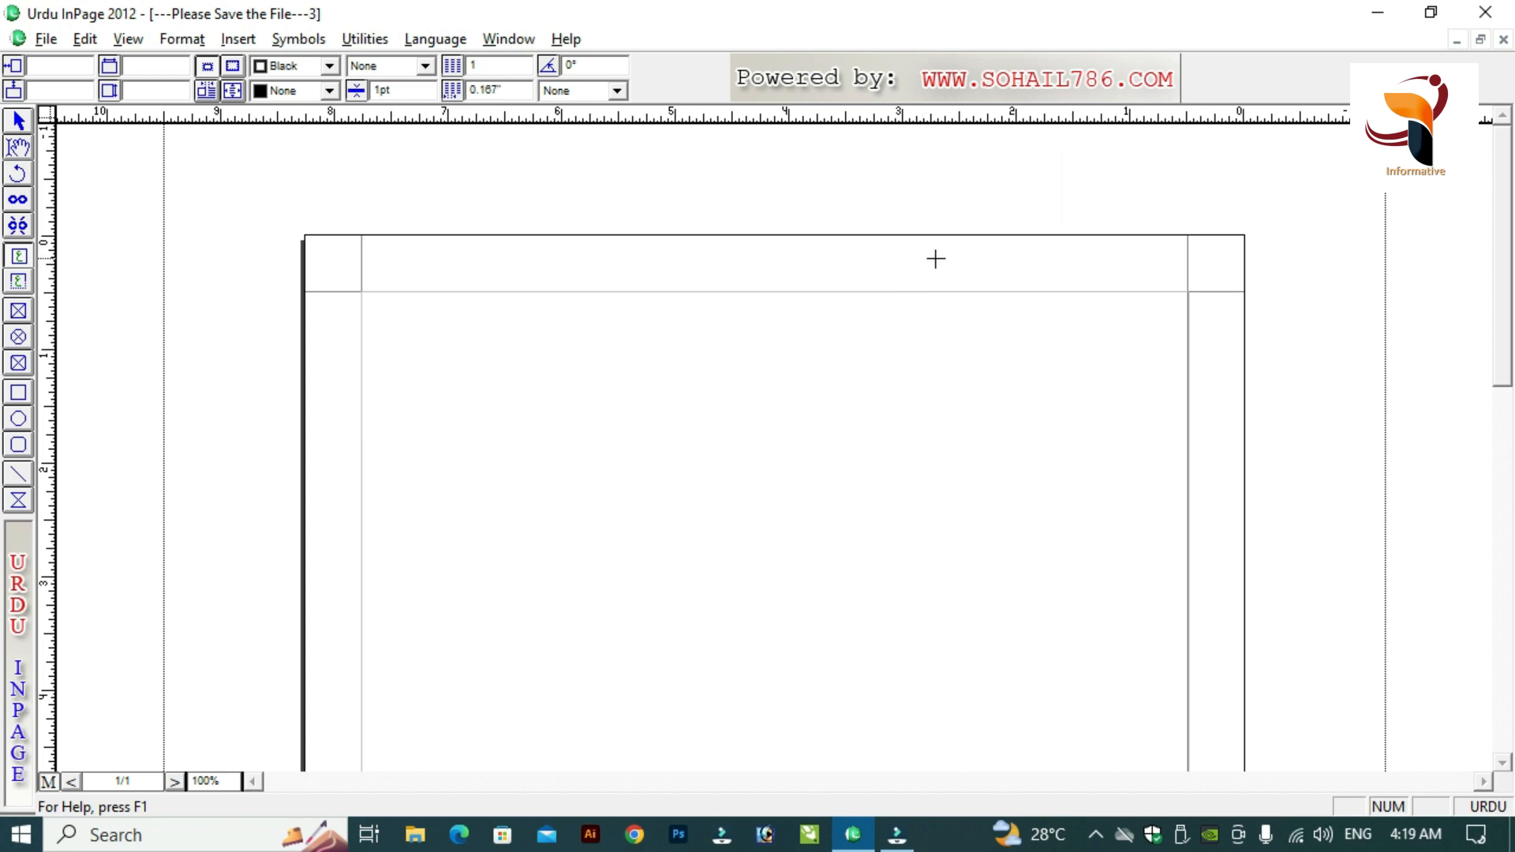
{"action": "left_click_drag", "start_coordinate": [935, 258], "coordinate": [1183, 284]}
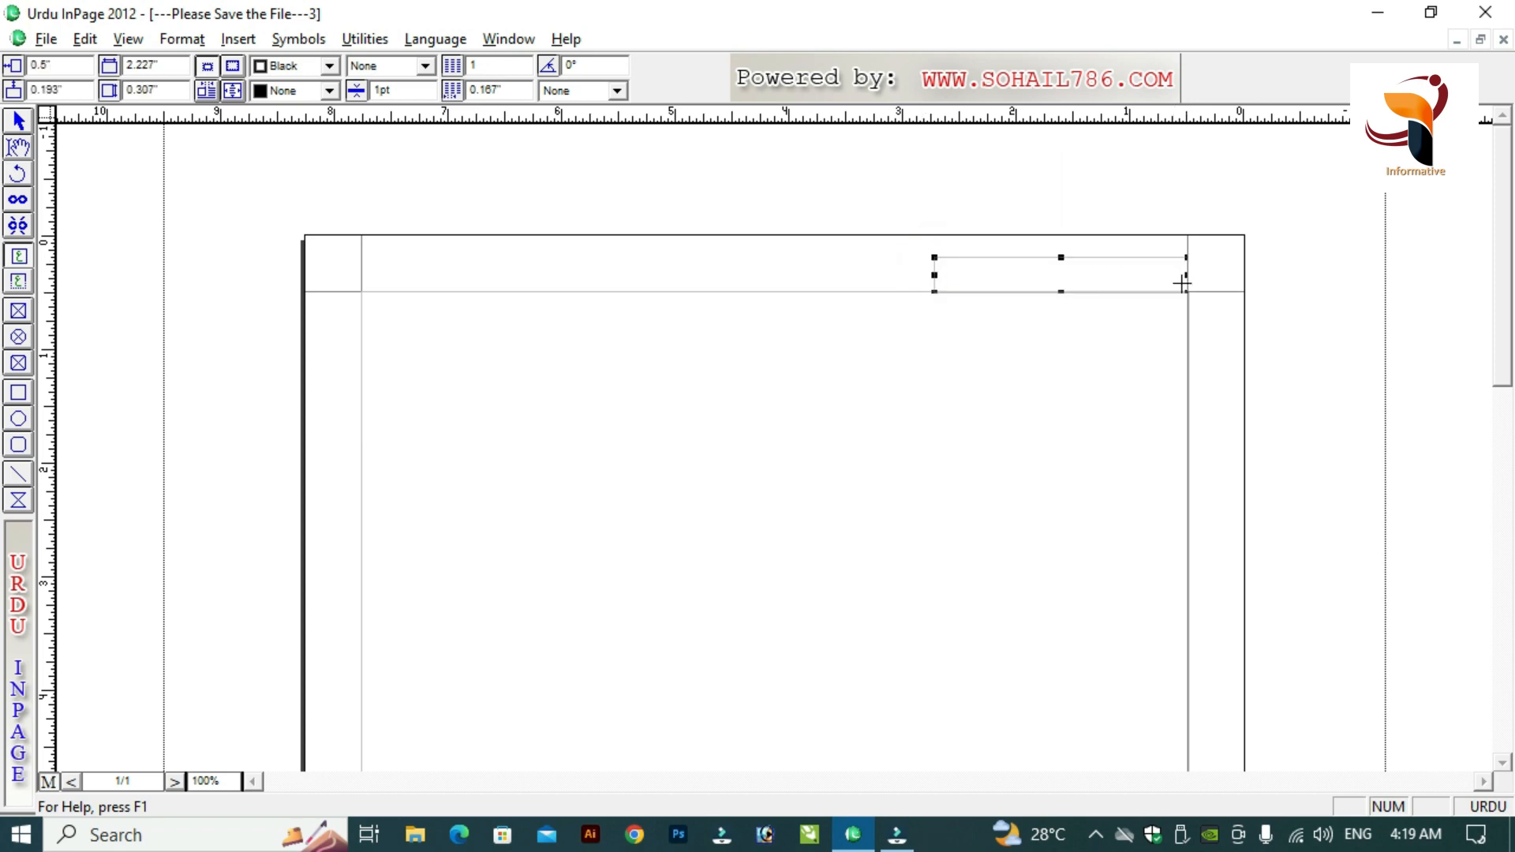
{"action": "left_click", "coordinate": [18, 153]}
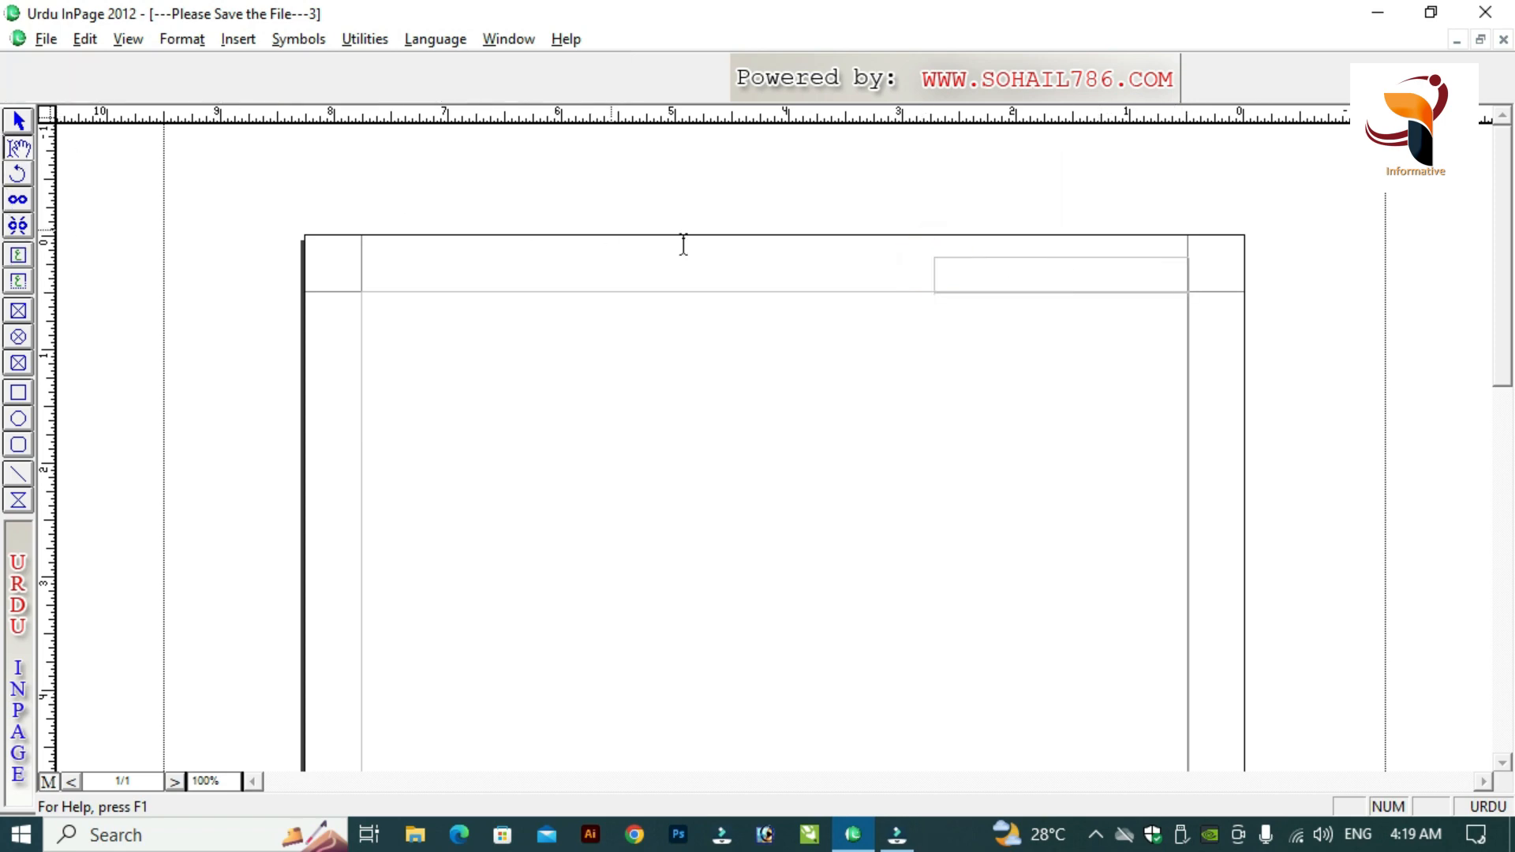
- Delete the header text box from the master page and confirm its removal from all pages
{"action": "left_click", "coordinate": [1117, 272]}
{"action": "left_click", "coordinate": [19, 122]}
{"action": "left_click", "coordinate": [1020, 277]}
{"action": "key", "text": "Delete"}
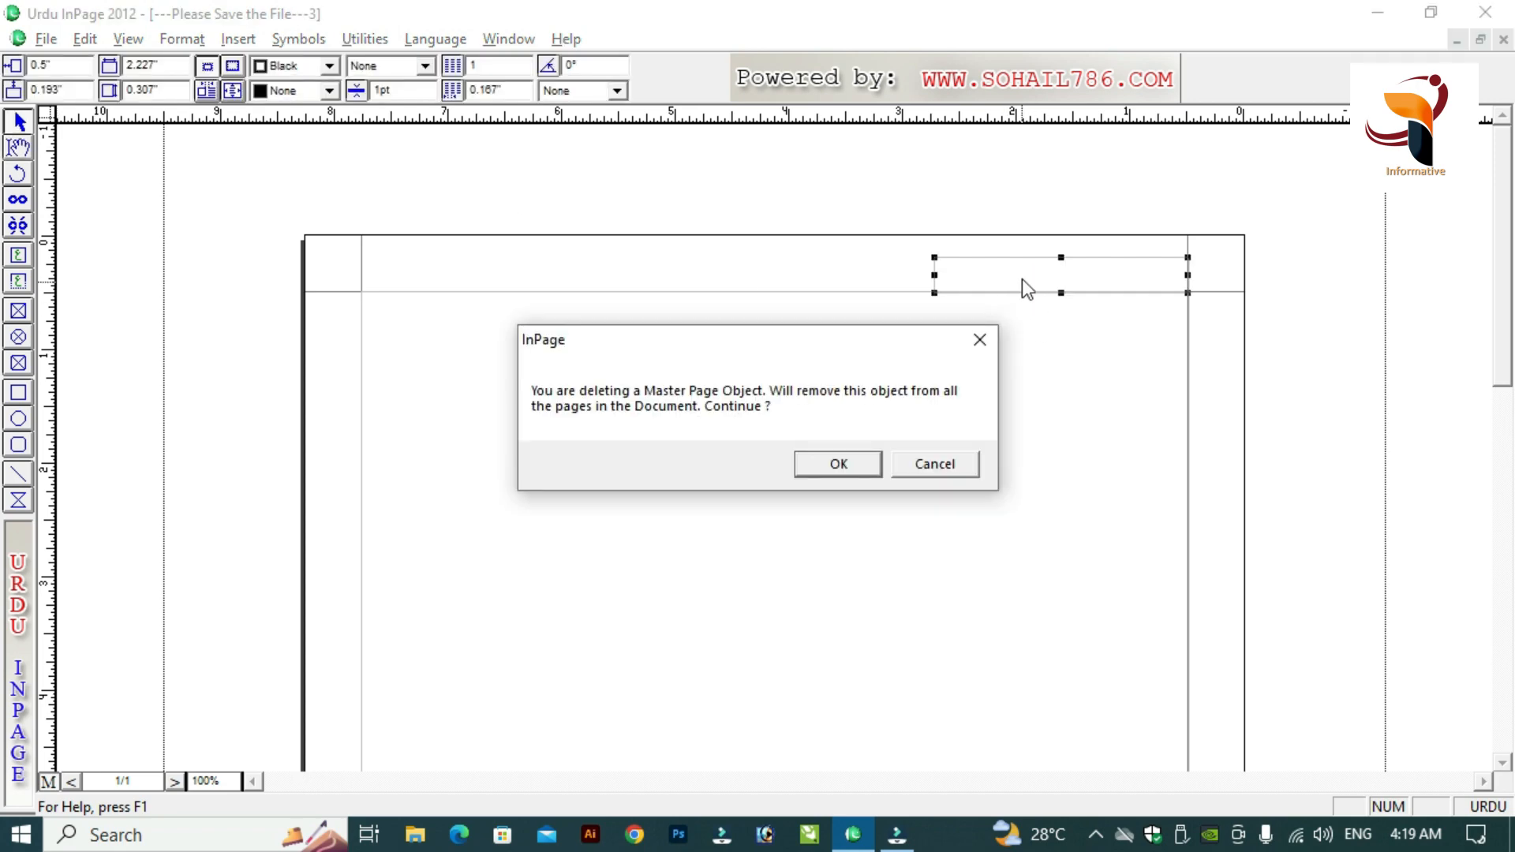
{"action": "left_click", "coordinate": [838, 467]}
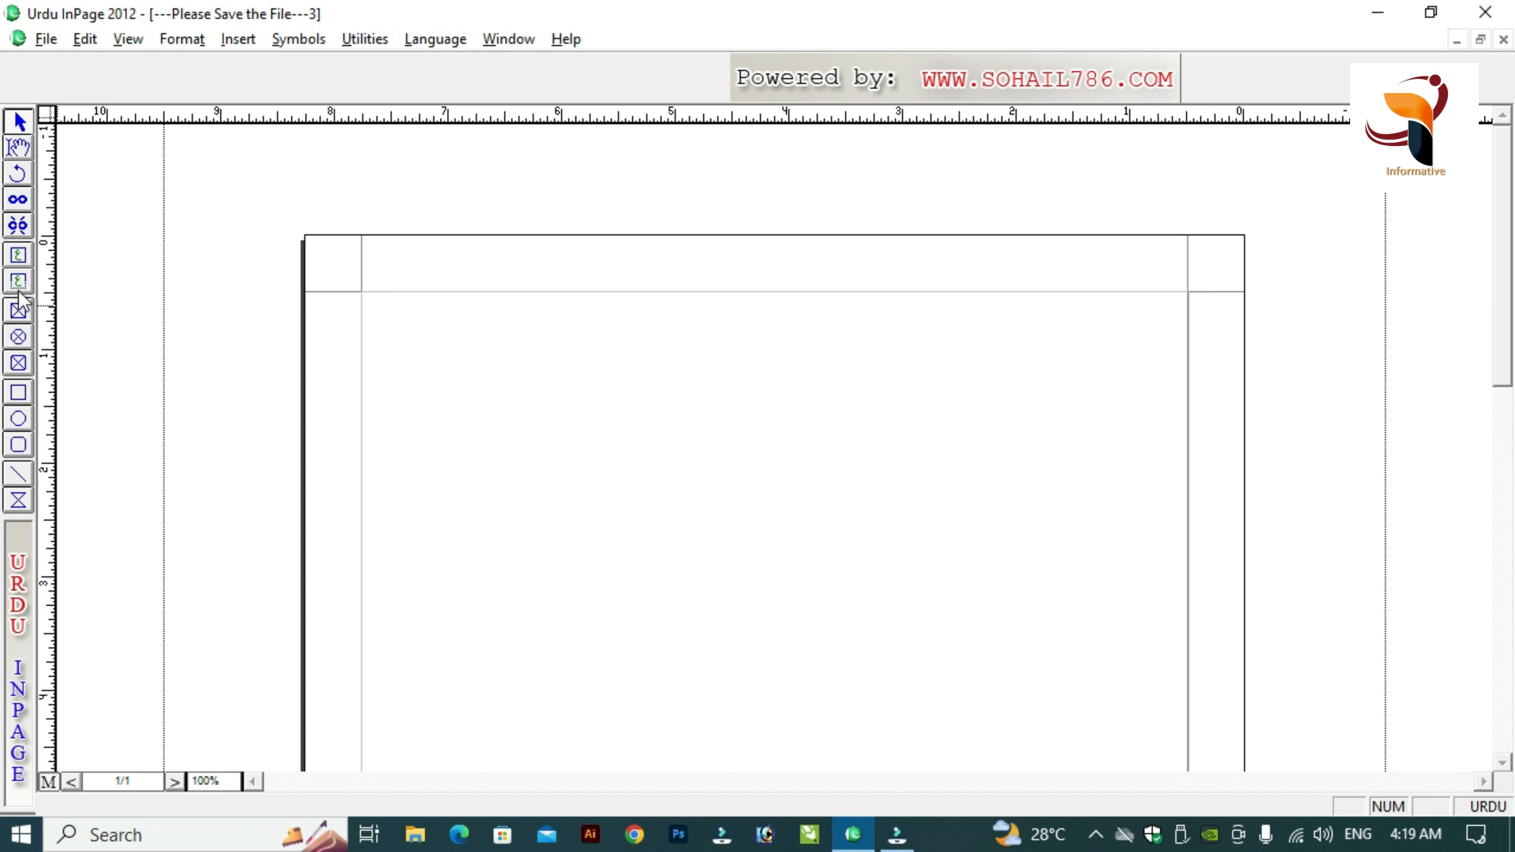
- Select the master page's body text box and place a horizontal and a vertical guide through its centre
{"action": "key", "text": "super+plus"}
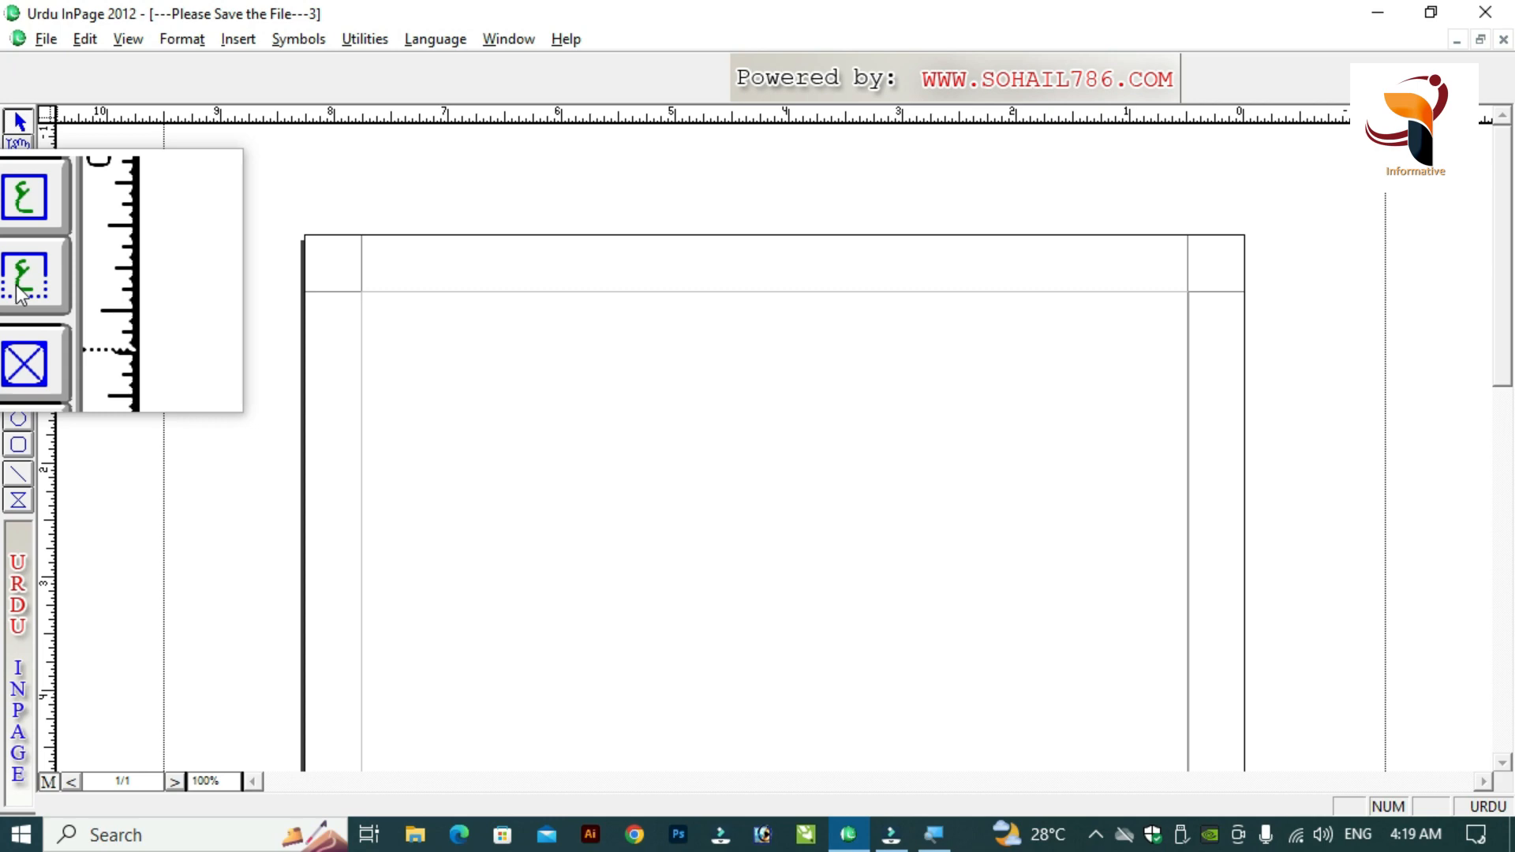
{"action": "key", "text": "super+Escape"}
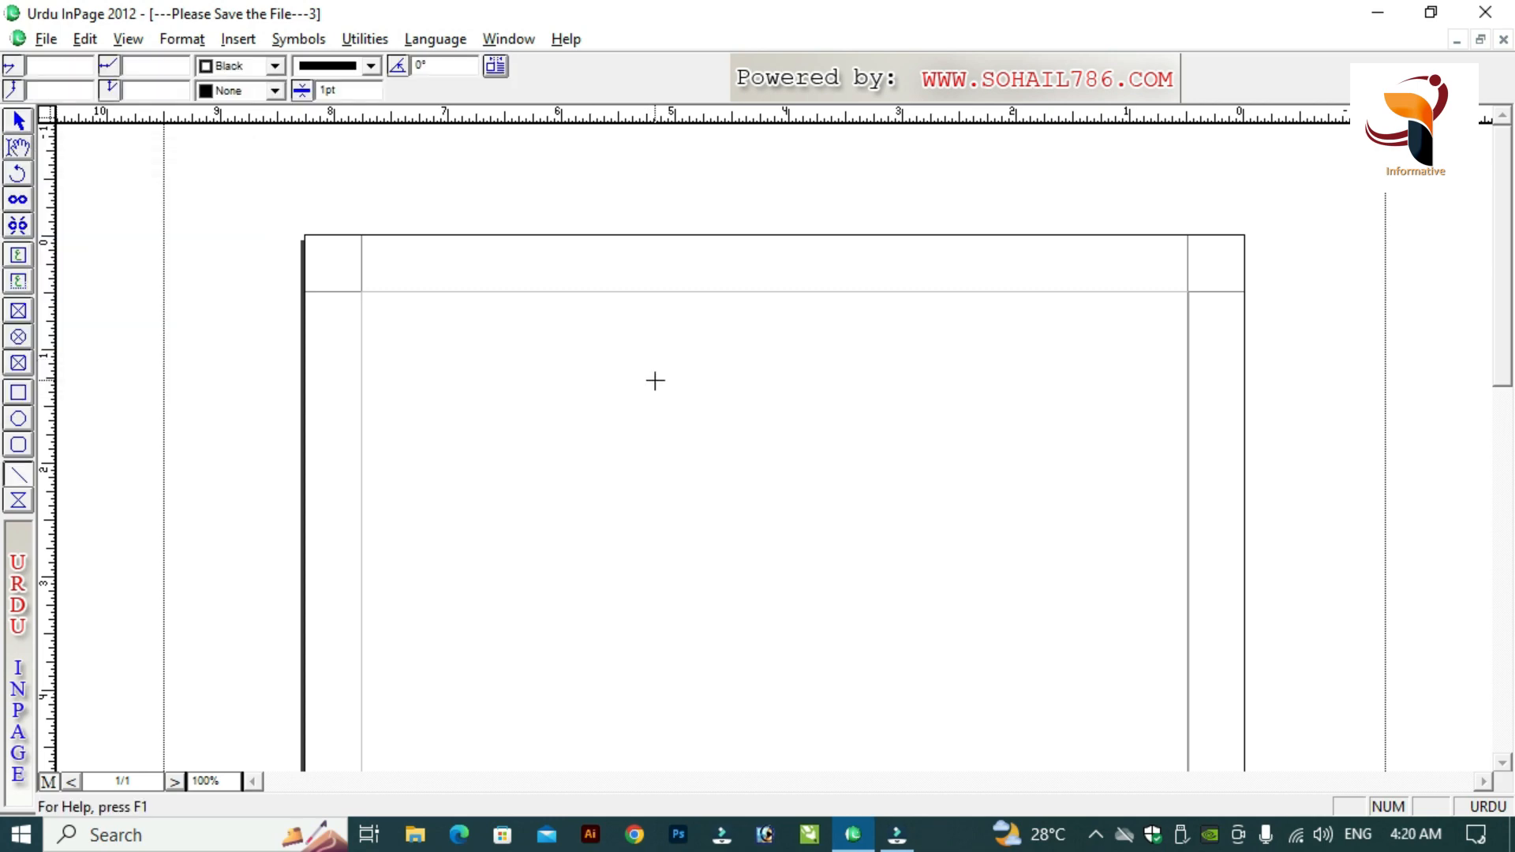
{"action": "left_click", "coordinate": [20, 126]}
{"action": "left_click", "coordinate": [562, 361]}
{"action": "key", "text": "ctrl+5"}
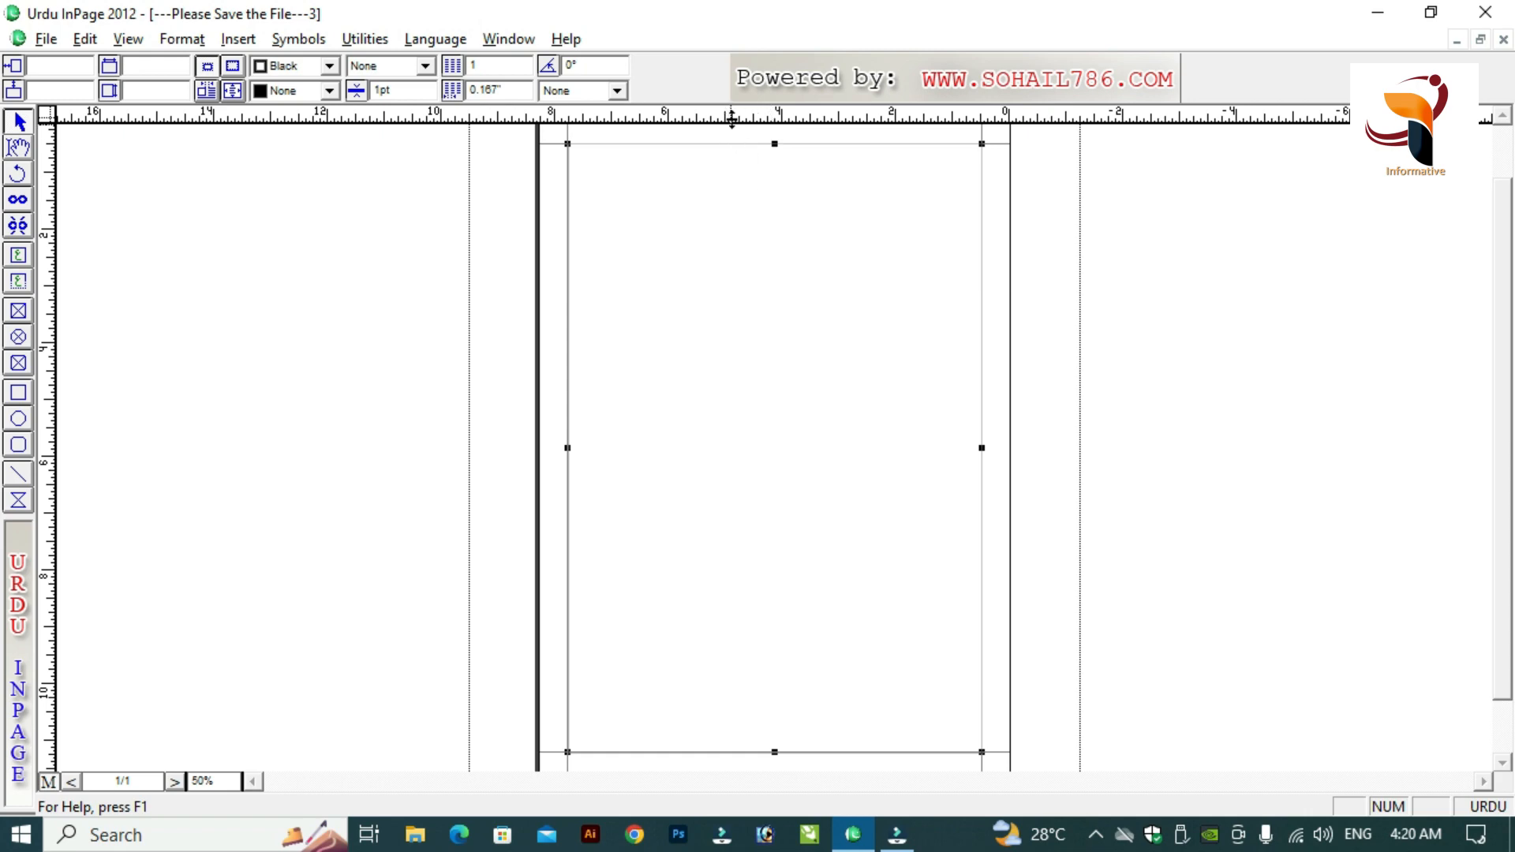
{"action": "left_click_drag", "start_coordinate": [733, 117], "coordinate": [709, 447]}
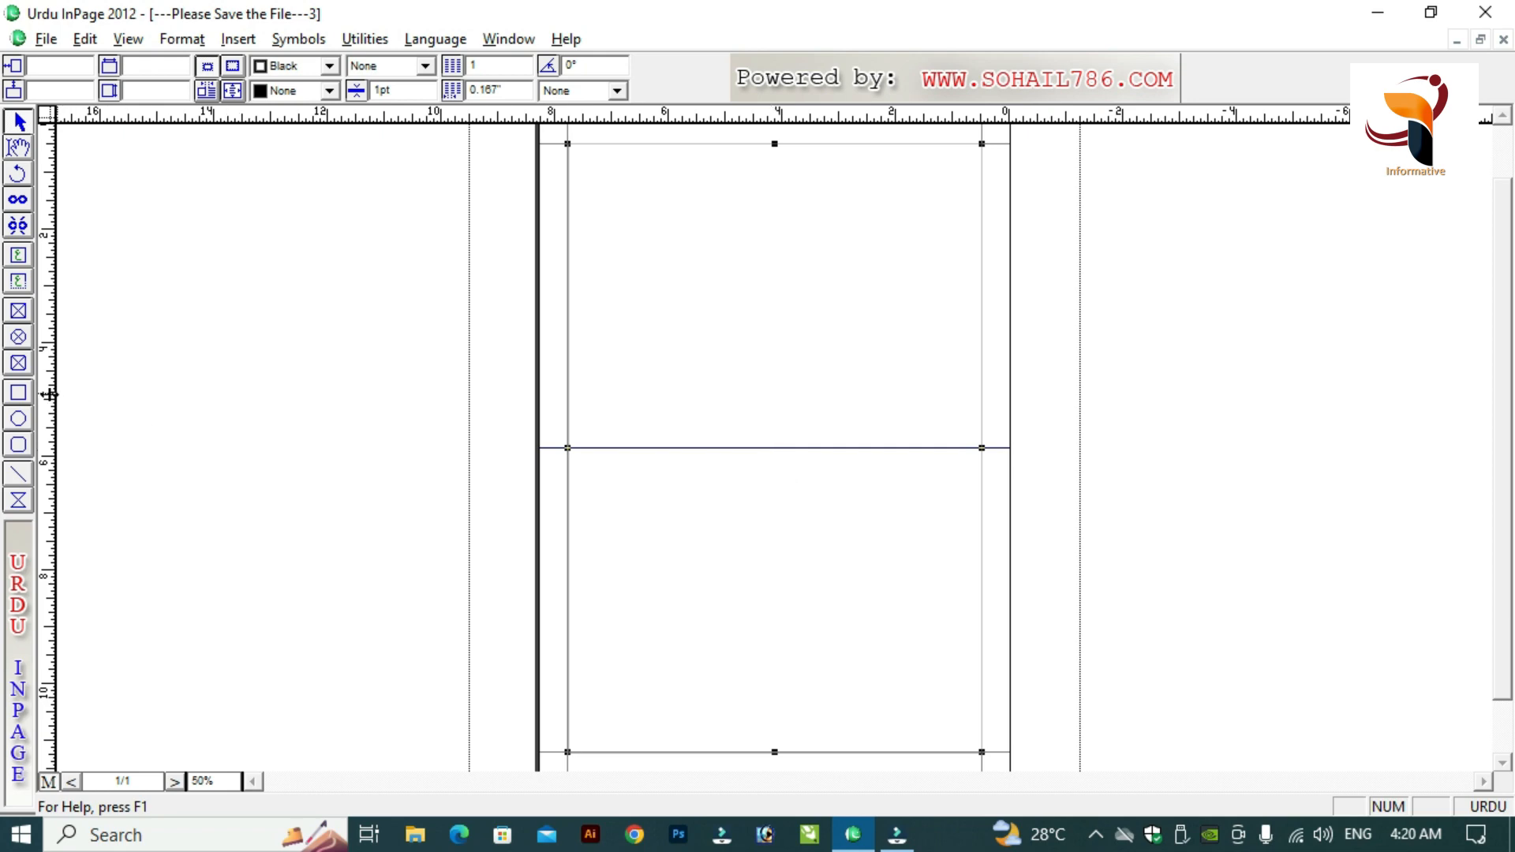
{"action": "left_click_drag", "start_coordinate": [49, 394], "coordinate": [776, 429]}
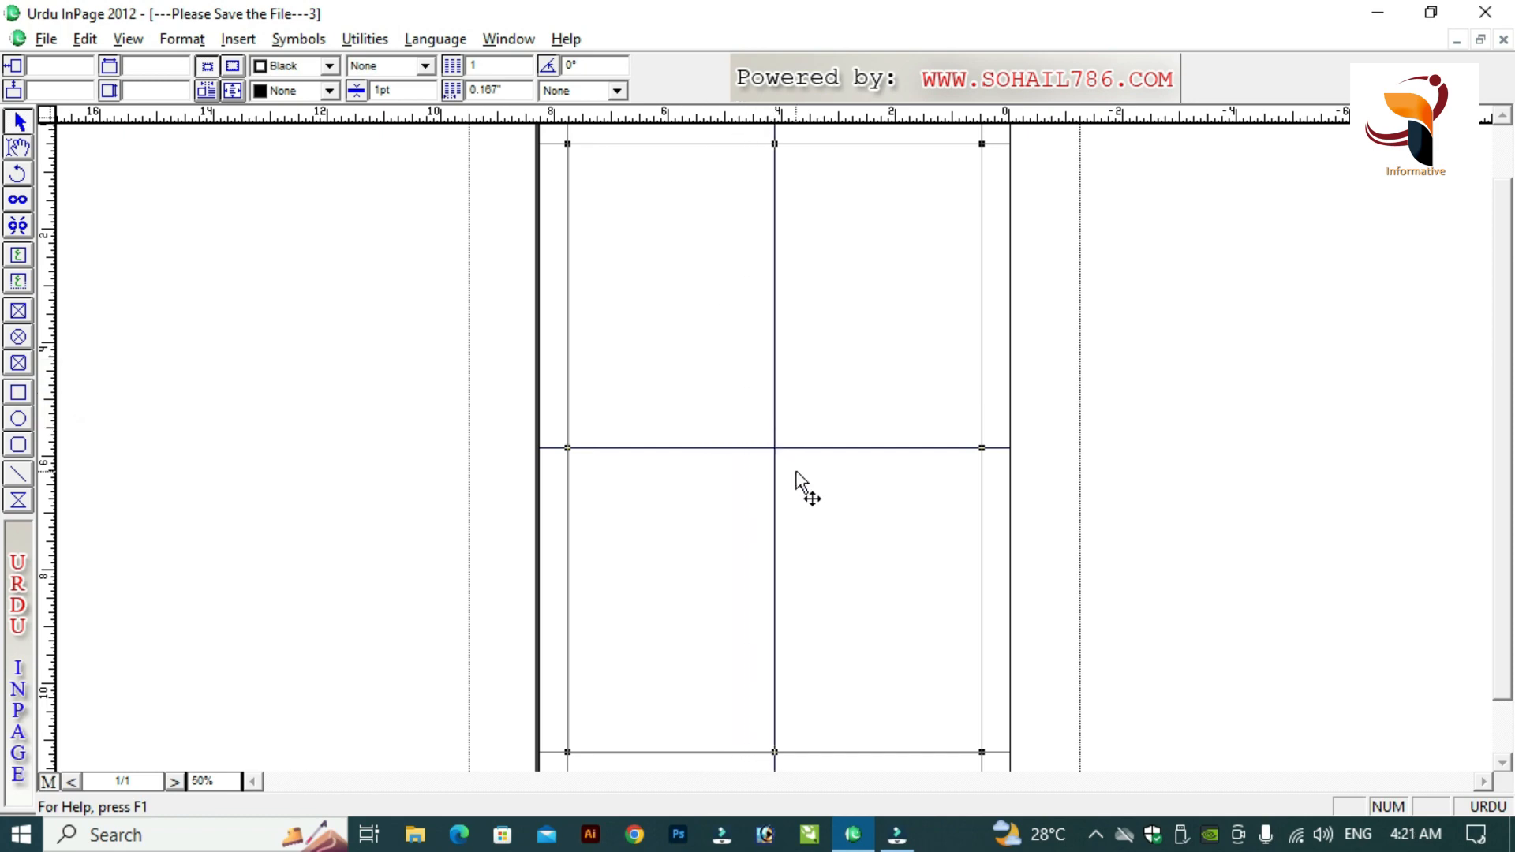
- Set the body text box's width to 6 inches and its height to 8 inches
{"action": "left_click", "coordinate": [649, 197]}
{"action": "key", "text": "super+plus"}
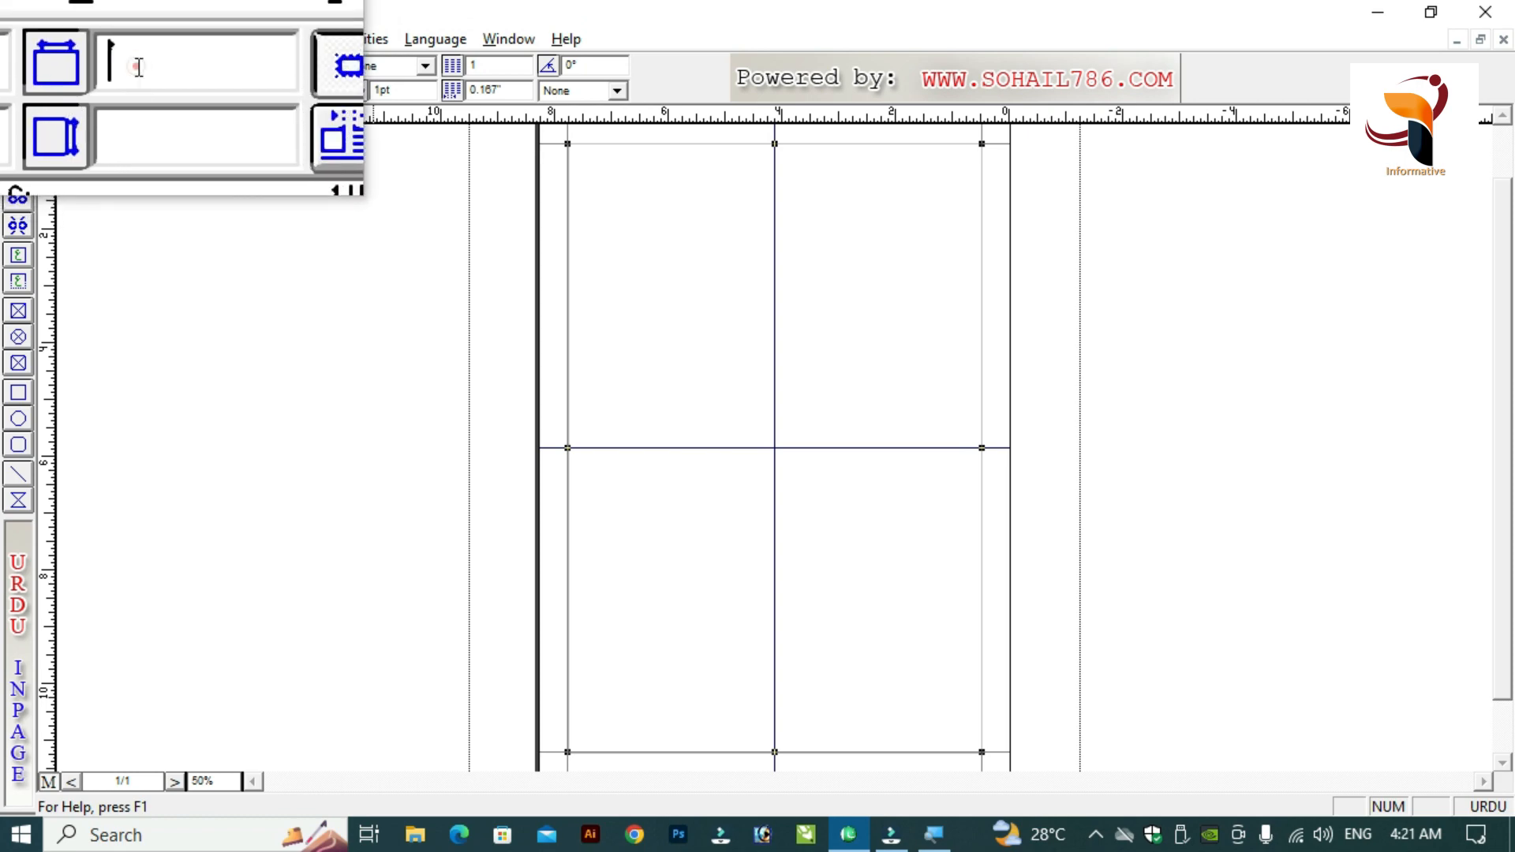
{"action": "left_click", "coordinate": [139, 66]}
{"action": "type", "text": "ع"}
{"action": "type", "text": "8"}
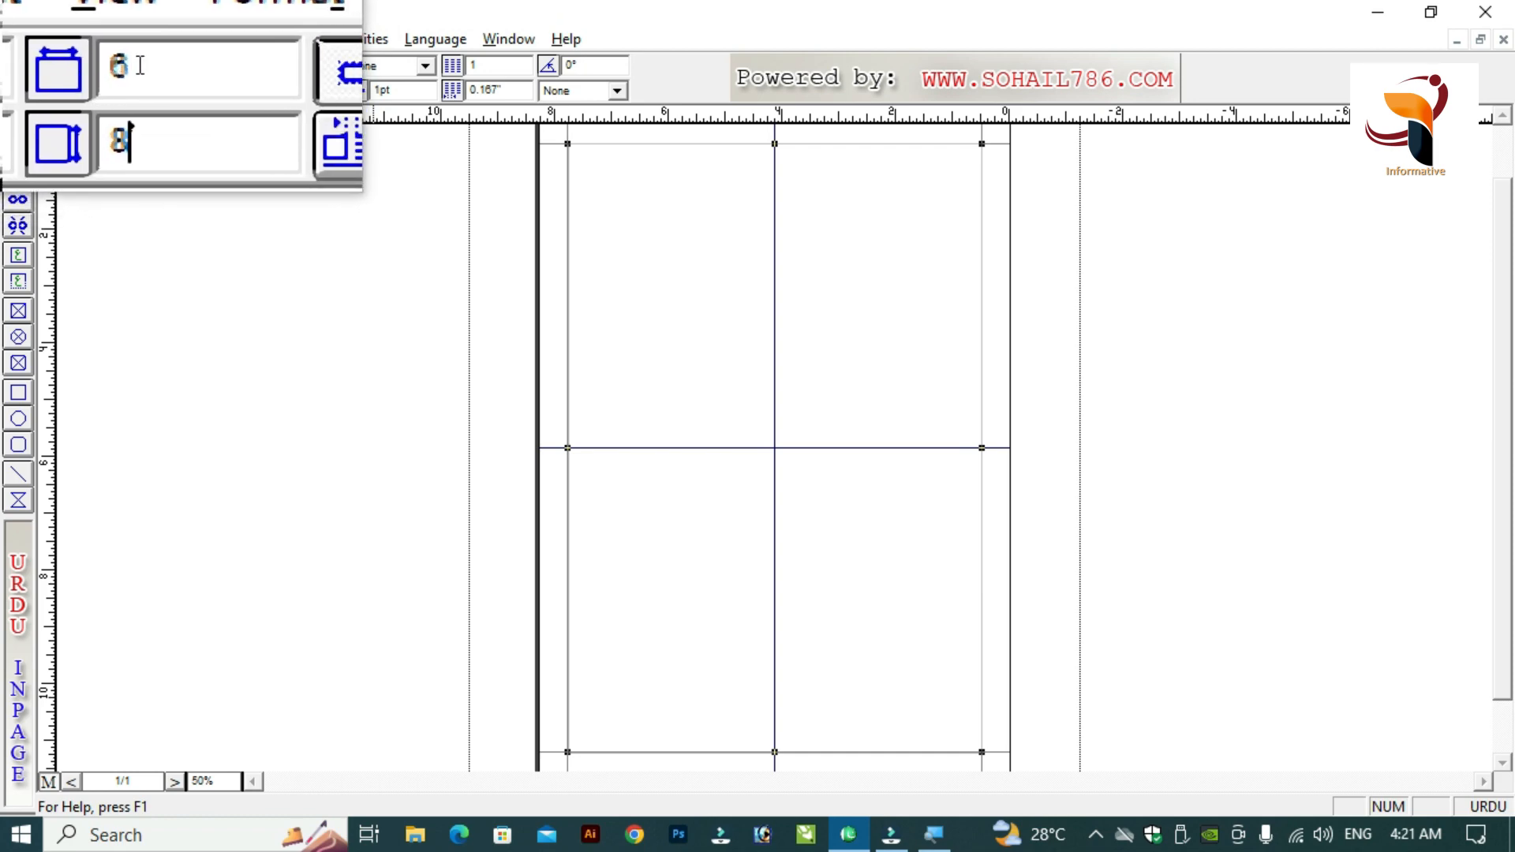
{"action": "key", "text": "super+Escape"}
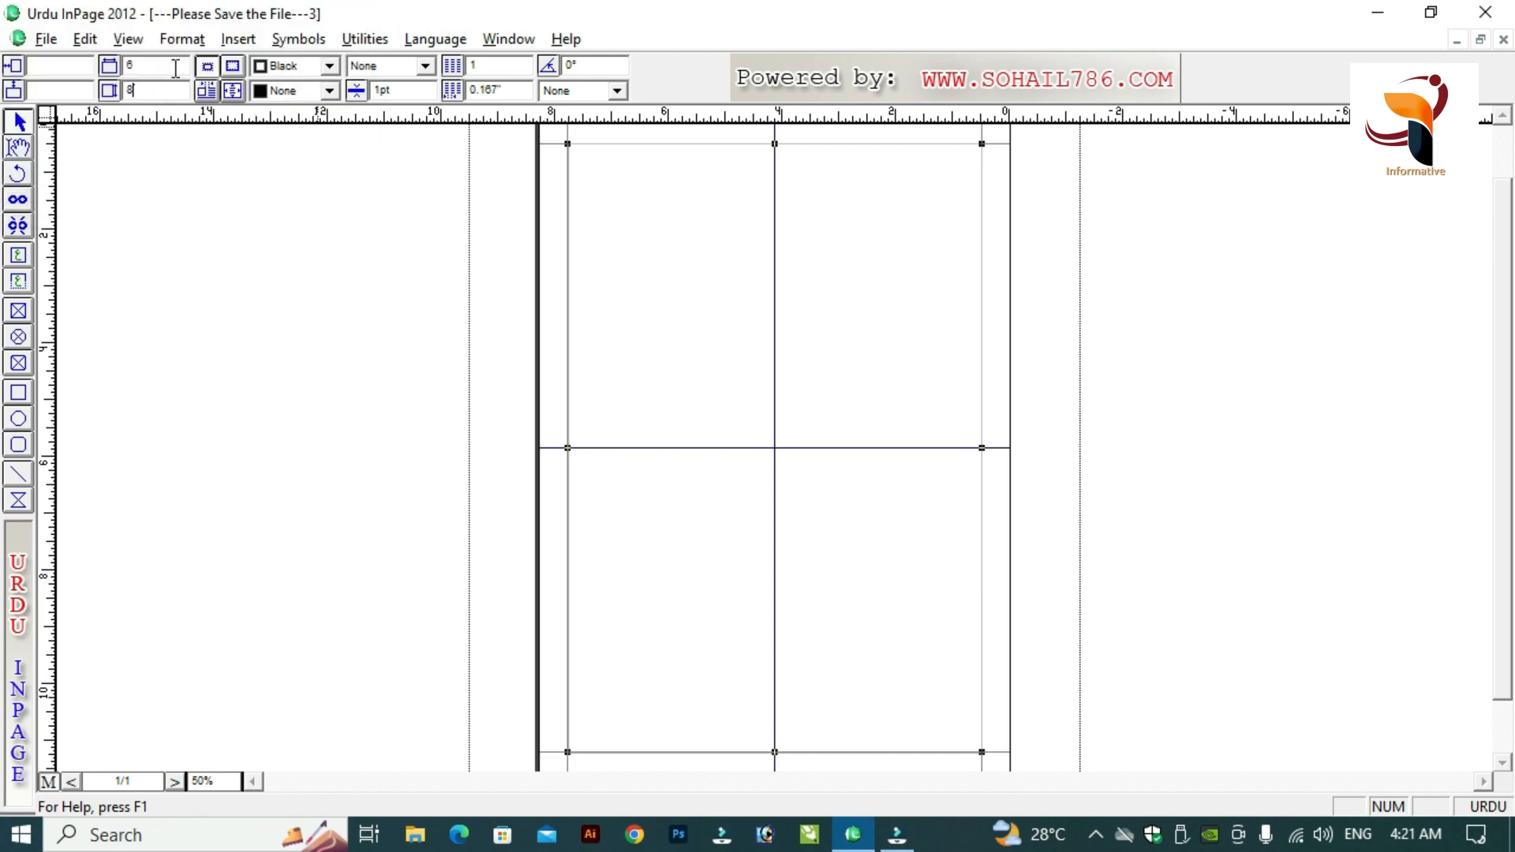
{"action": "key", "text": "Return"}
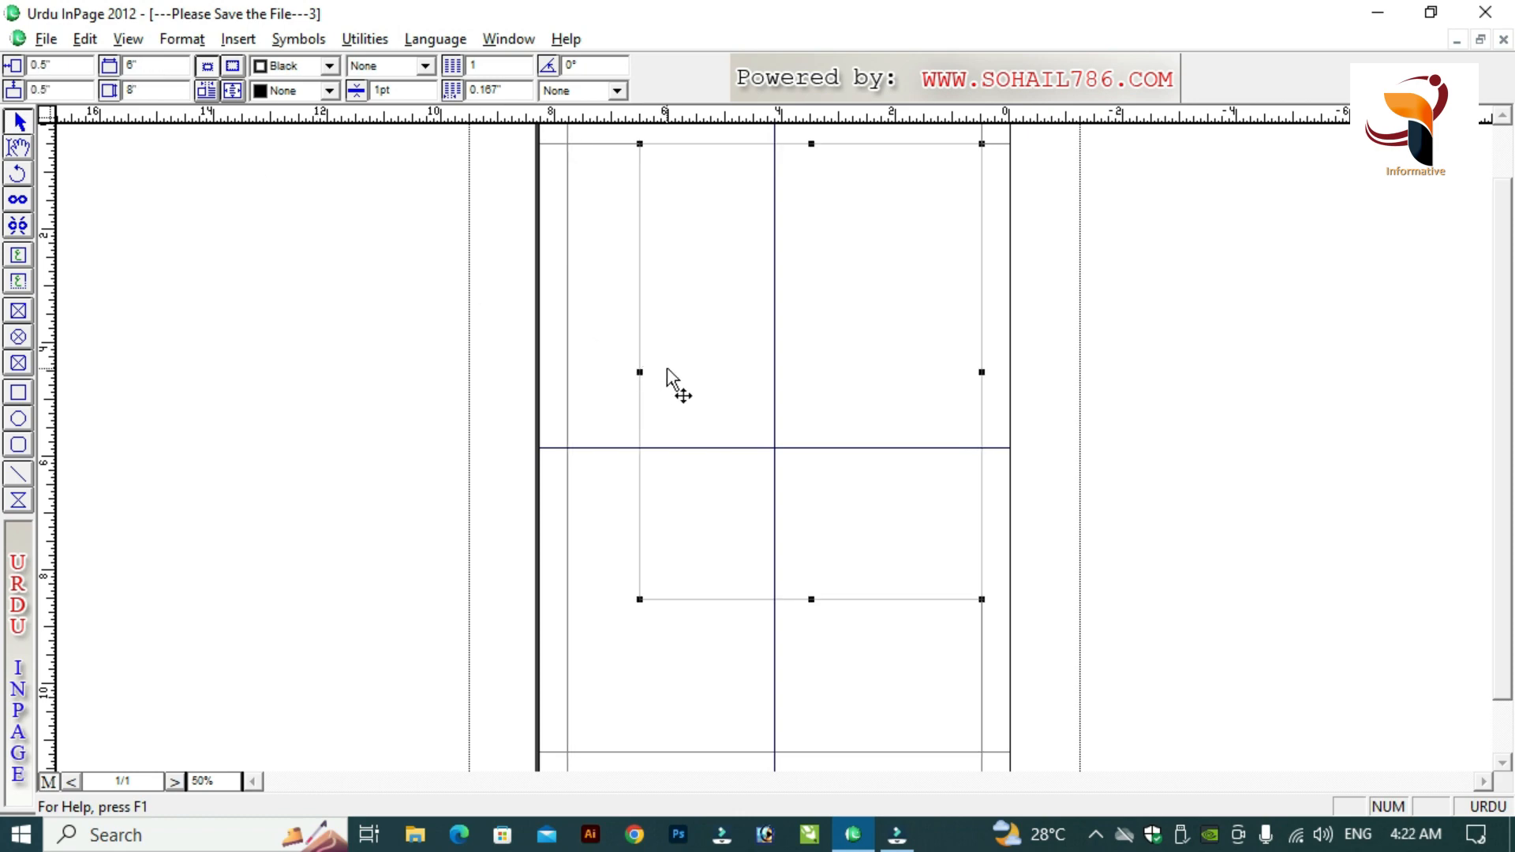
- Move the body text box to the page centre, aligning its middle handles with the guides at about 1.199 and 1.824 inches
{"action": "key", "text": "ctrl+2"}
{"action": "key", "text": "ctrl+1"}
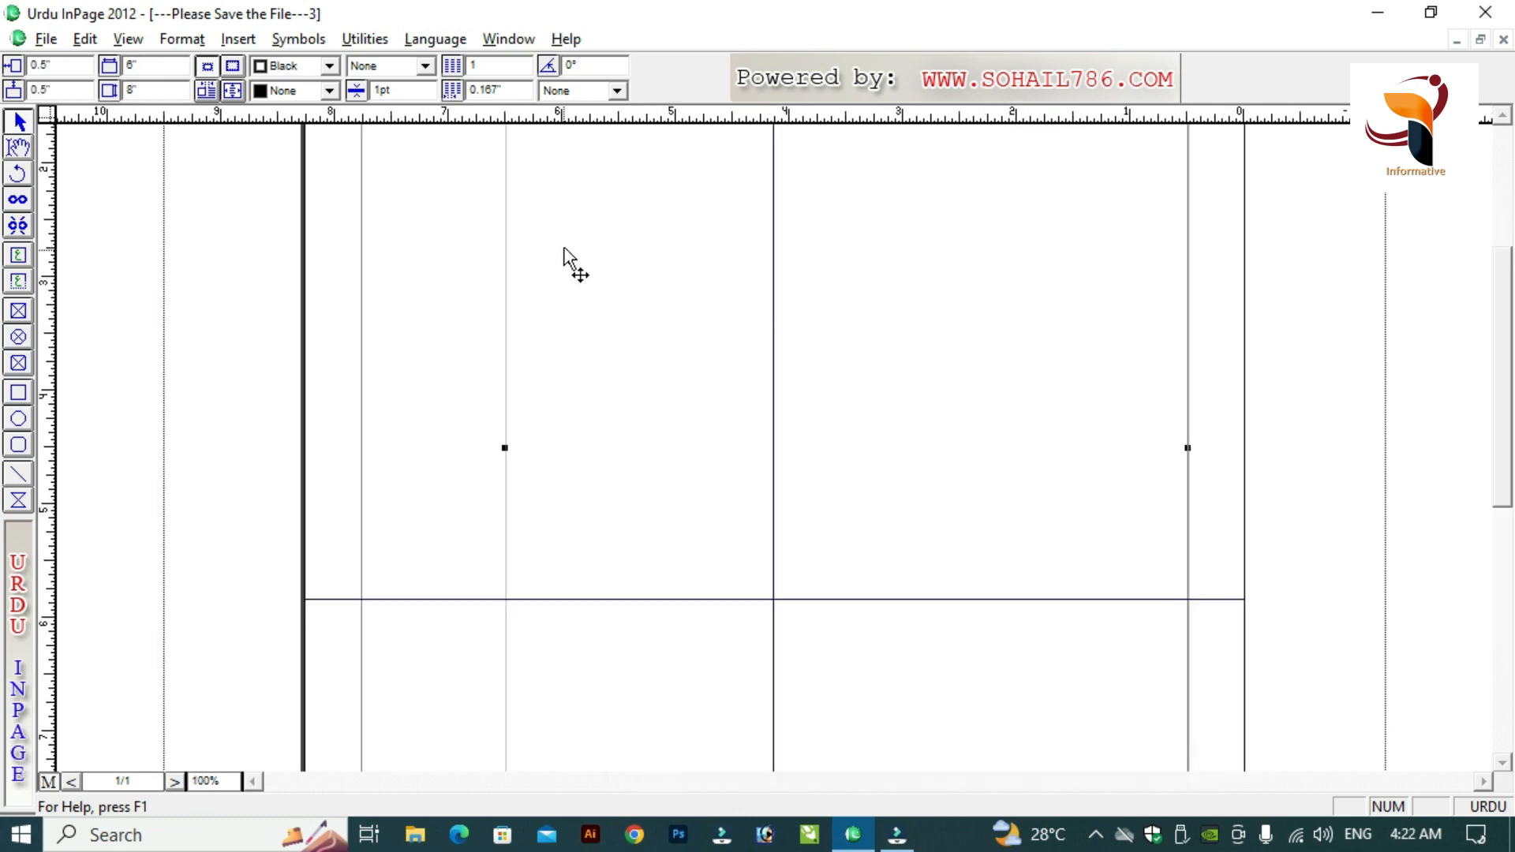
{"action": "key", "text": "ctrl+5"}
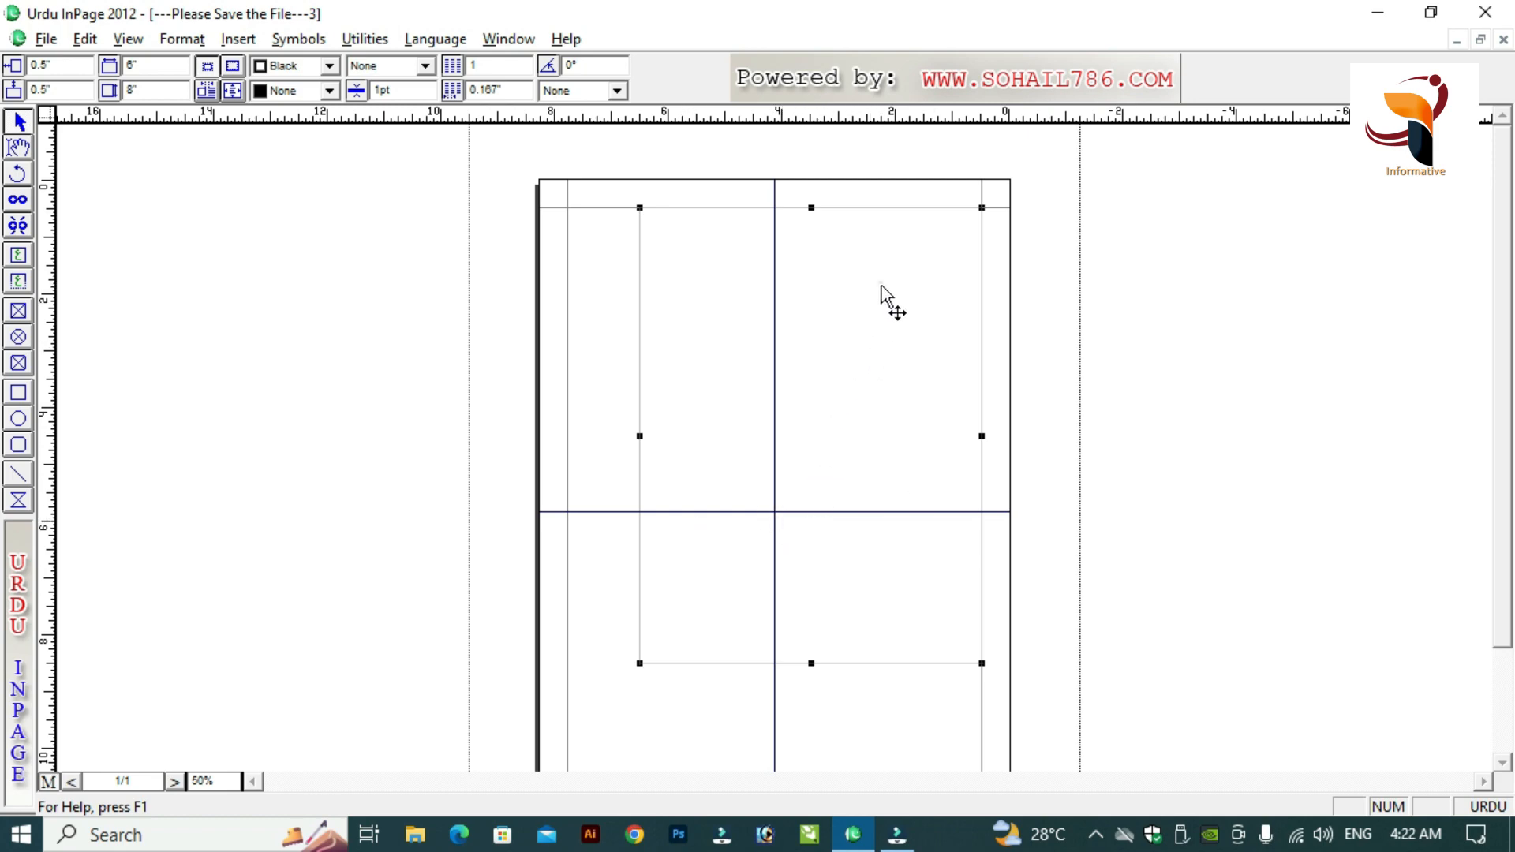
{"action": "left_click_drag", "start_coordinate": [879, 295], "coordinate": [849, 361]}
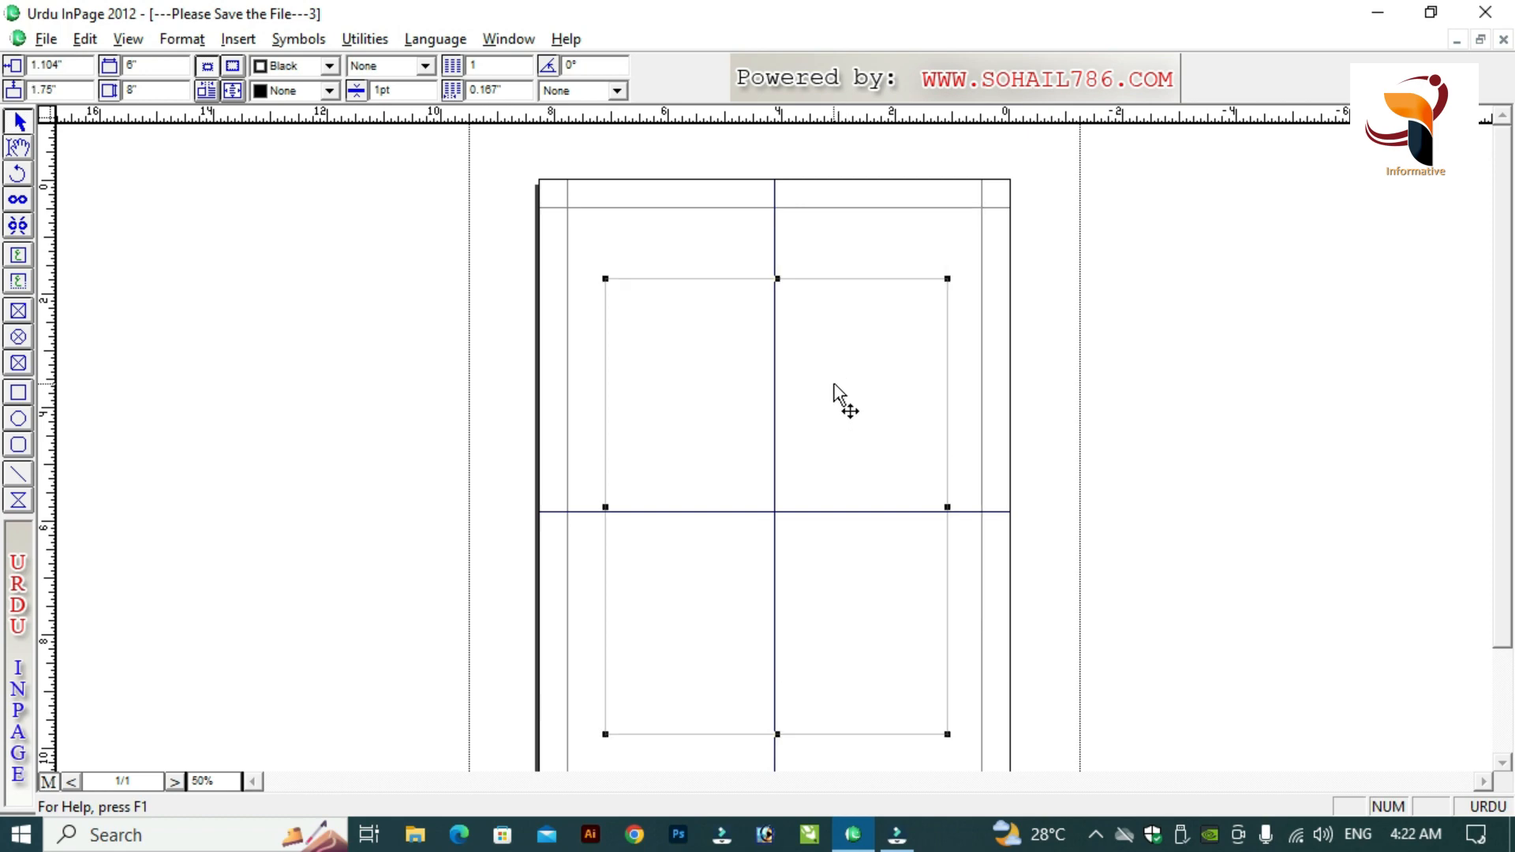
{"action": "key", "text": "Left"}
{"action": "key", "text": "Down"}
{"action": "key", "text": "ctrl+2"}
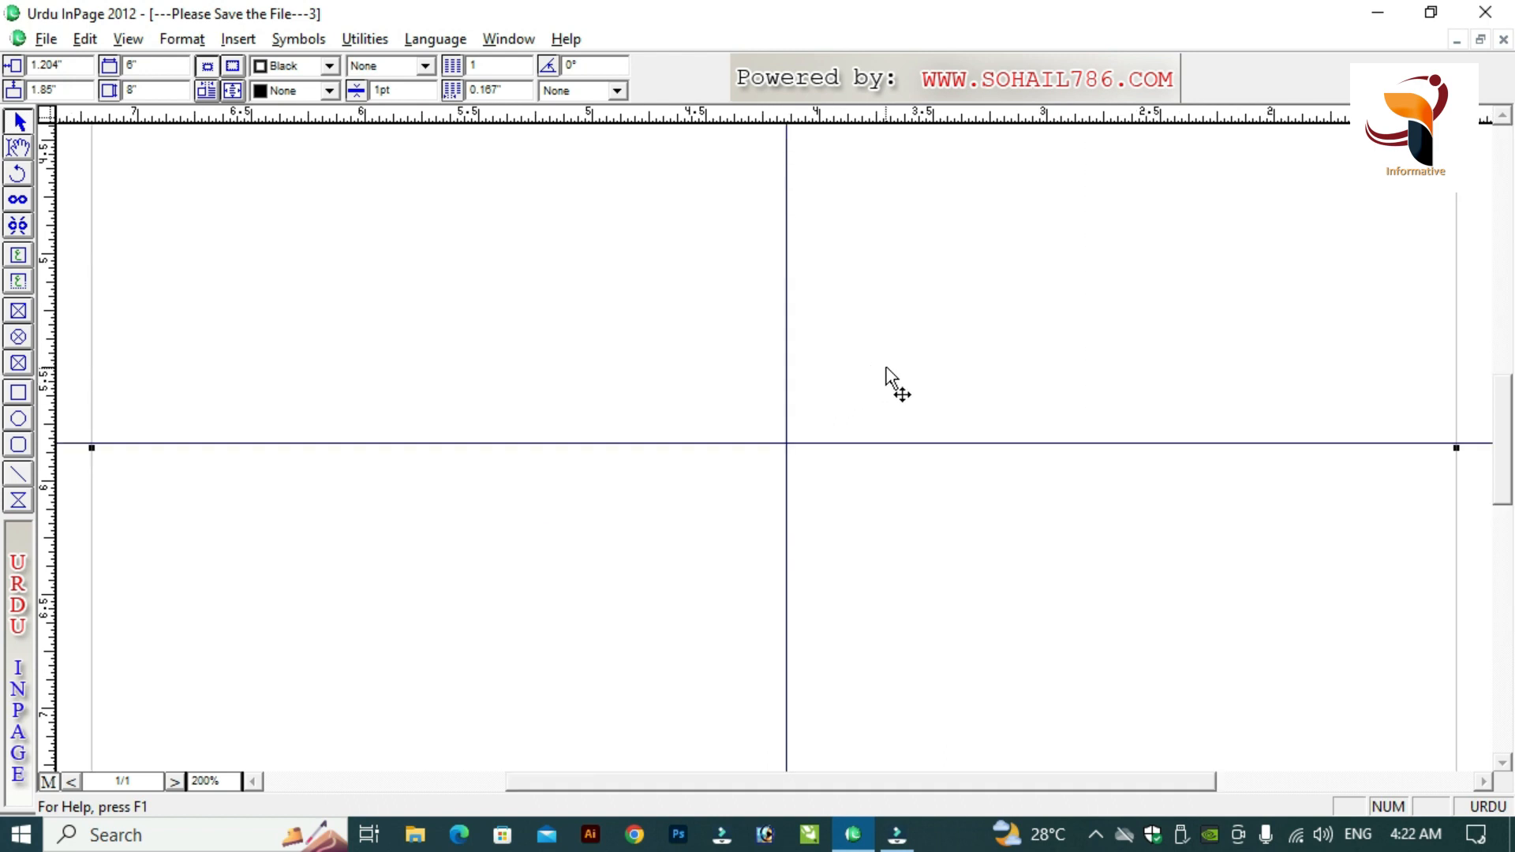
{"action": "left_click", "coordinate": [914, 307]}
{"action": "left_click_drag", "start_coordinate": [914, 306], "coordinate": [915, 304]}
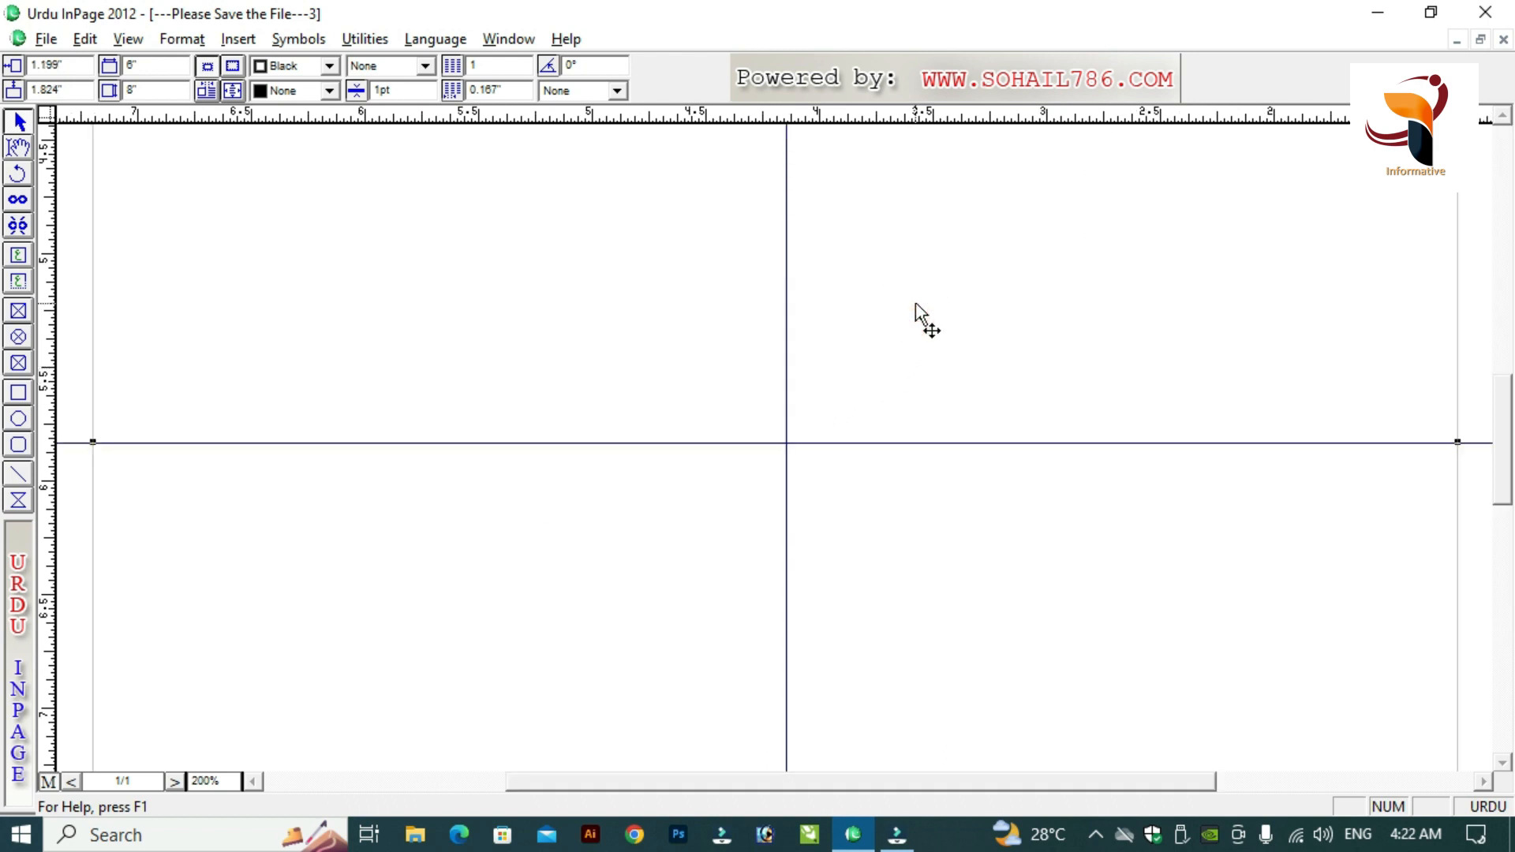
{"action": "key", "text": "ctrl+5"}
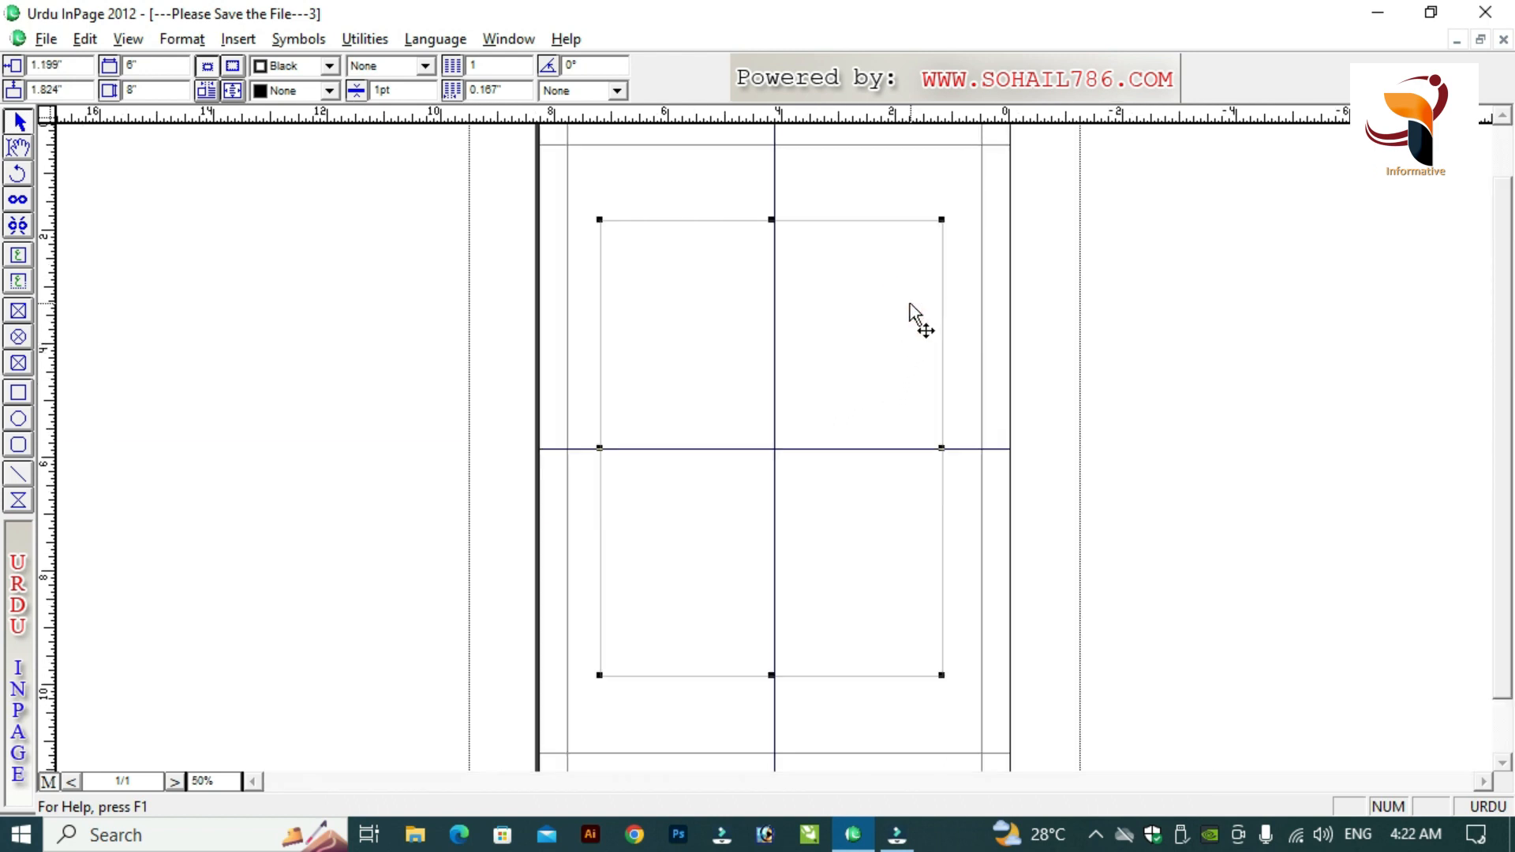
{"action": "key", "text": "ctrl+1"}
{"action": "key", "text": "ctrl+5"}
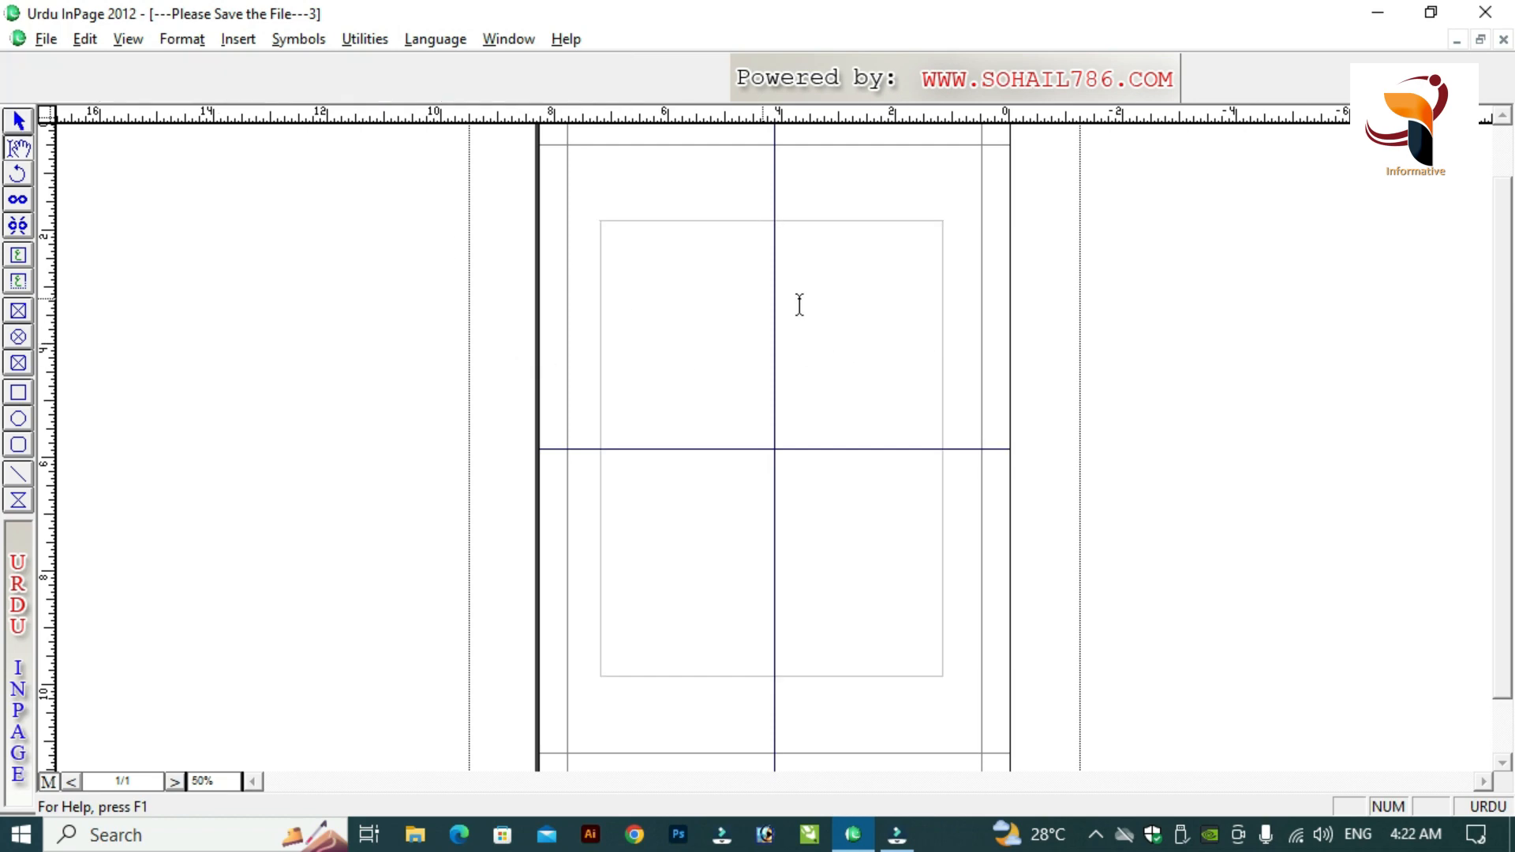
- Draw a horizontal line along the top edge of the body text box, spanning its full width
{"action": "left_click", "coordinate": [827, 294]}
{"action": "left_click", "coordinate": [809, 251]}
{"action": "key", "text": "ctrl+2"}
{"action": "key", "text": "ctrl+1"}
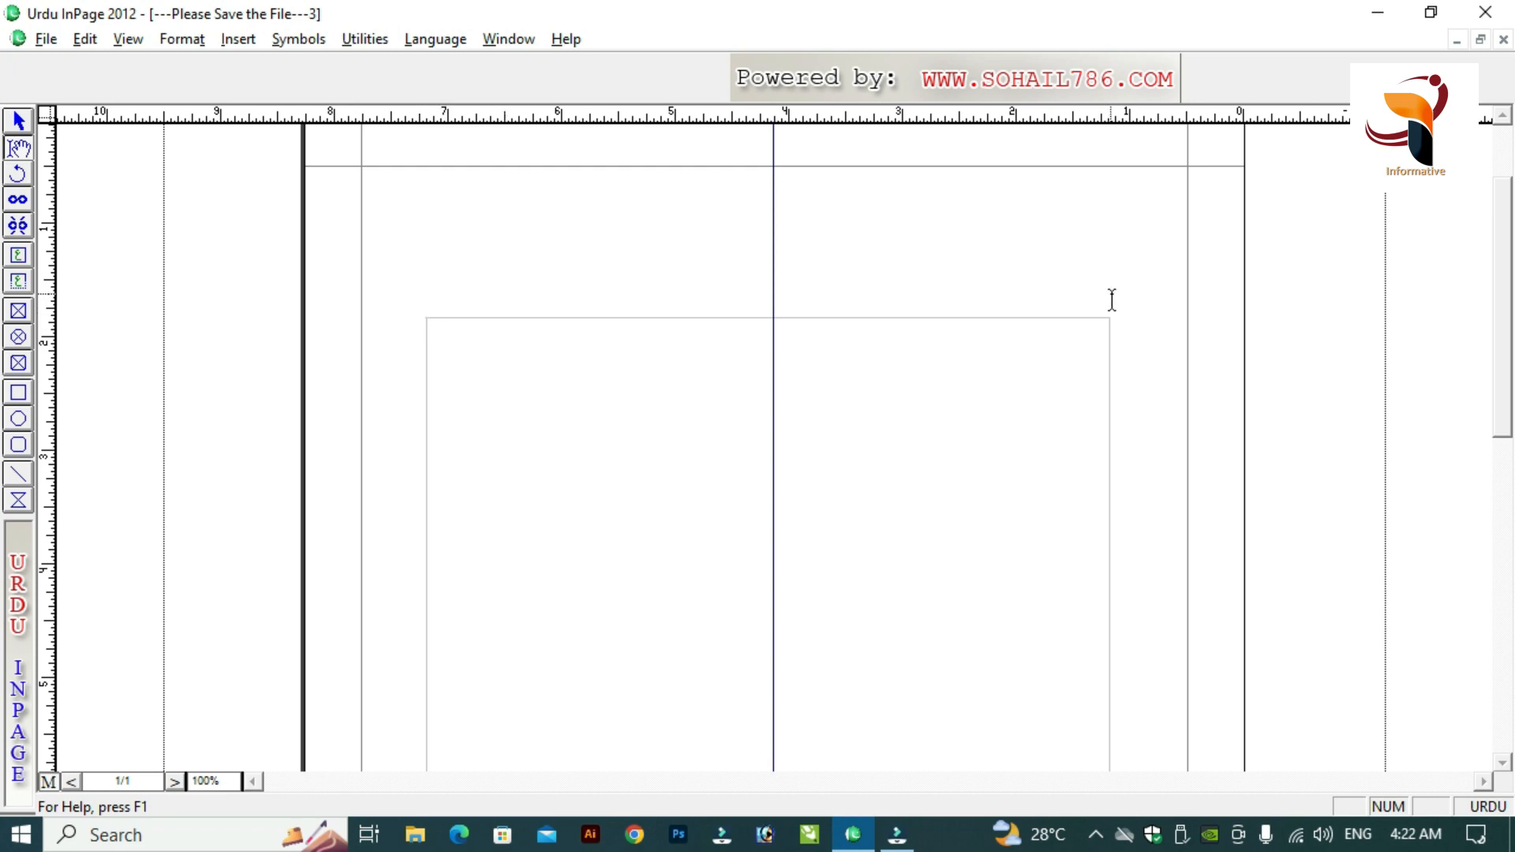
{"action": "left_click", "coordinate": [966, 372]}
{"action": "left_click", "coordinate": [18, 478]}
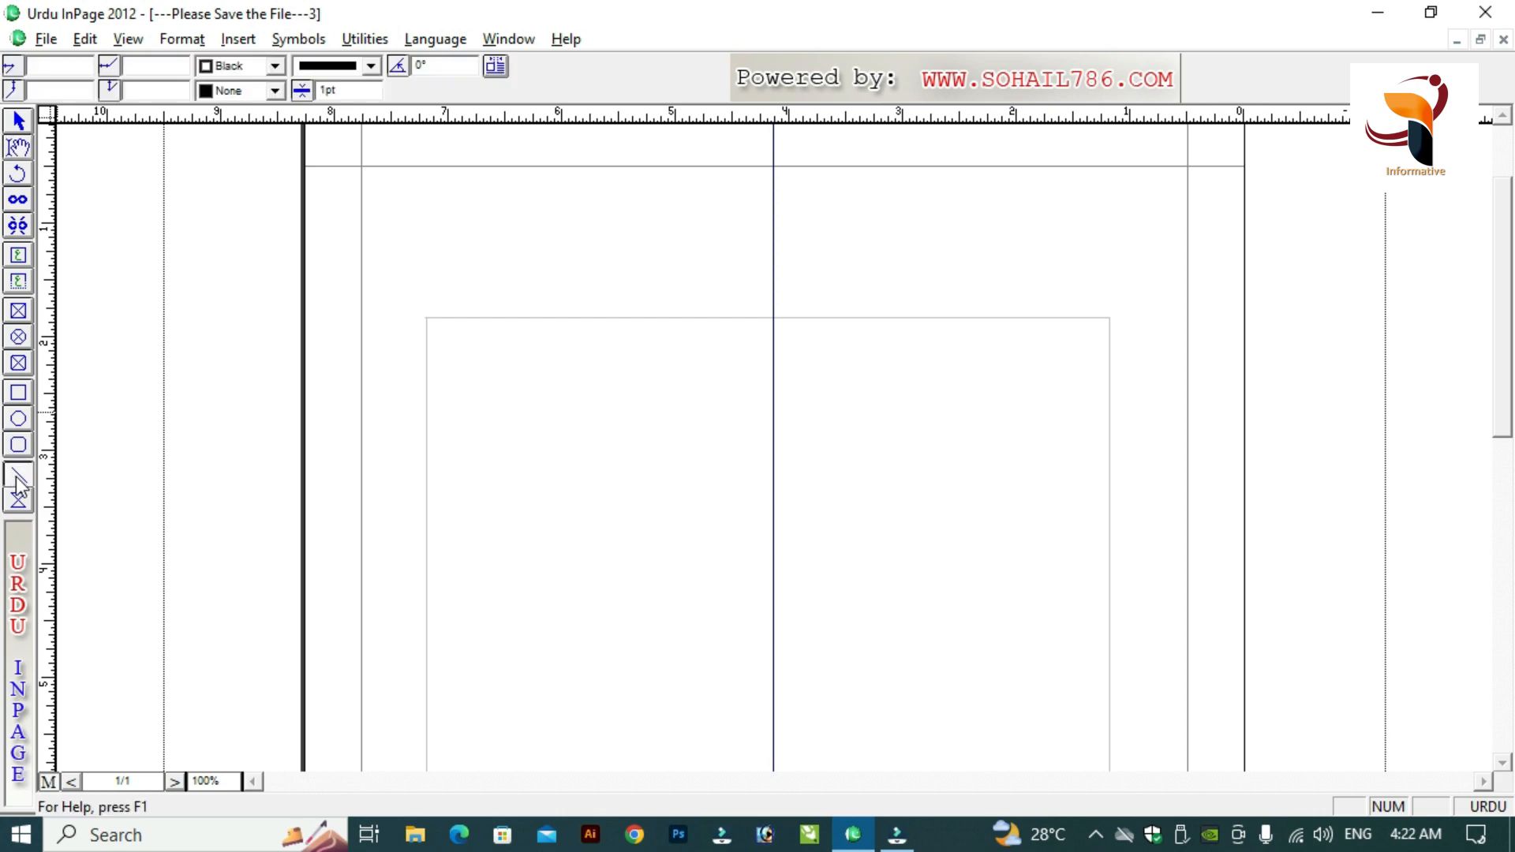
{"action": "left_click", "coordinate": [426, 318]}
{"action": "left_click_drag", "start_coordinate": [426, 318], "coordinate": [1109, 345]}
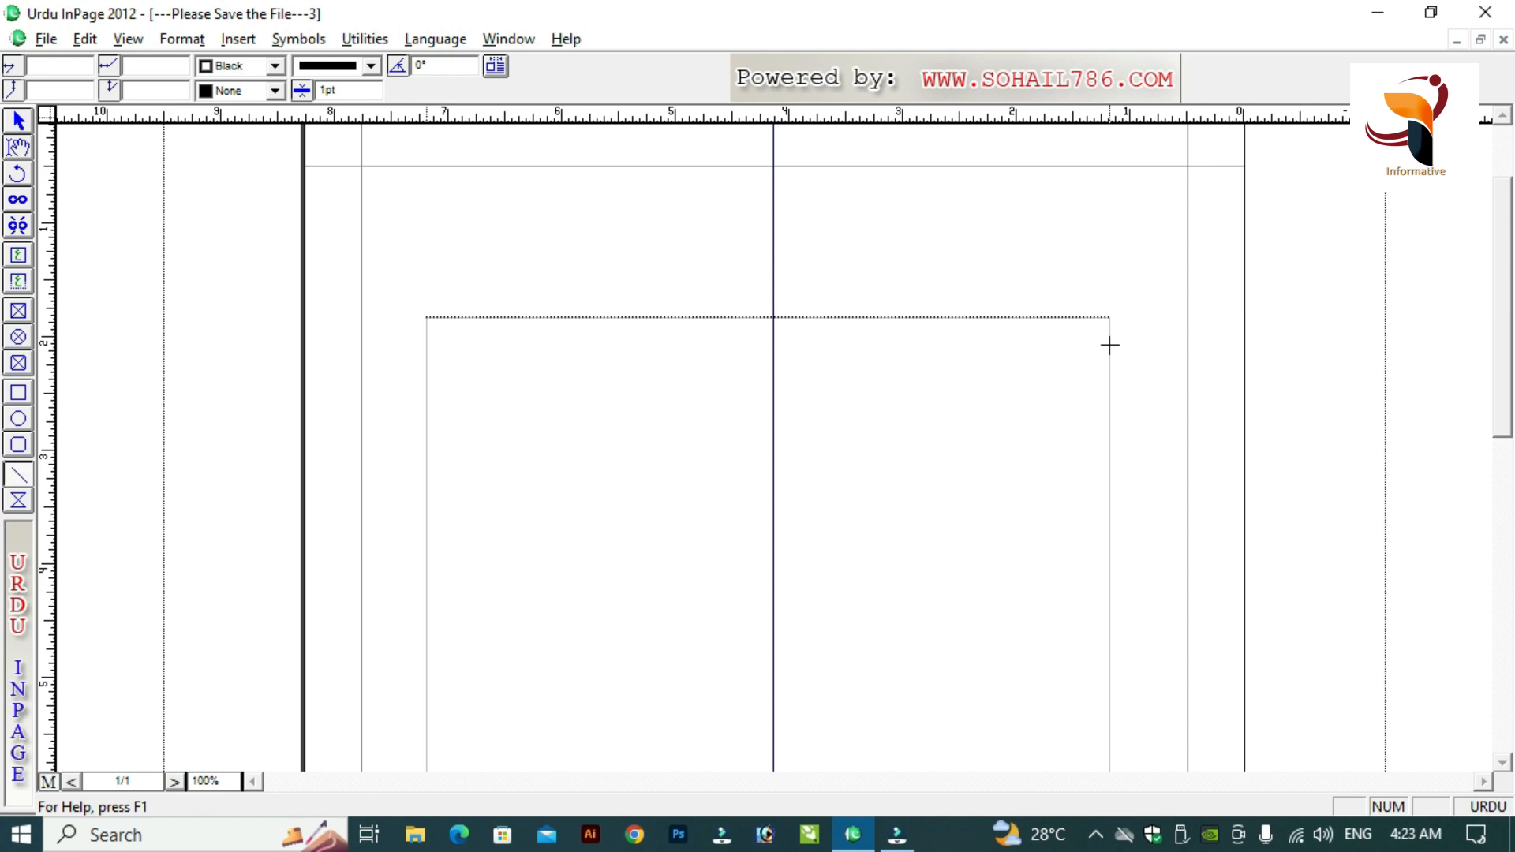
- Finish the horizontal line along the body text box's upper edge, setting its weight to 3pt and its style to a double line
{"action": "left_click_drag", "start_coordinate": [1109, 344], "coordinate": [1109, 345]}
{"action": "left_click_drag", "start_coordinate": [1109, 343], "coordinate": [1109, 342]}
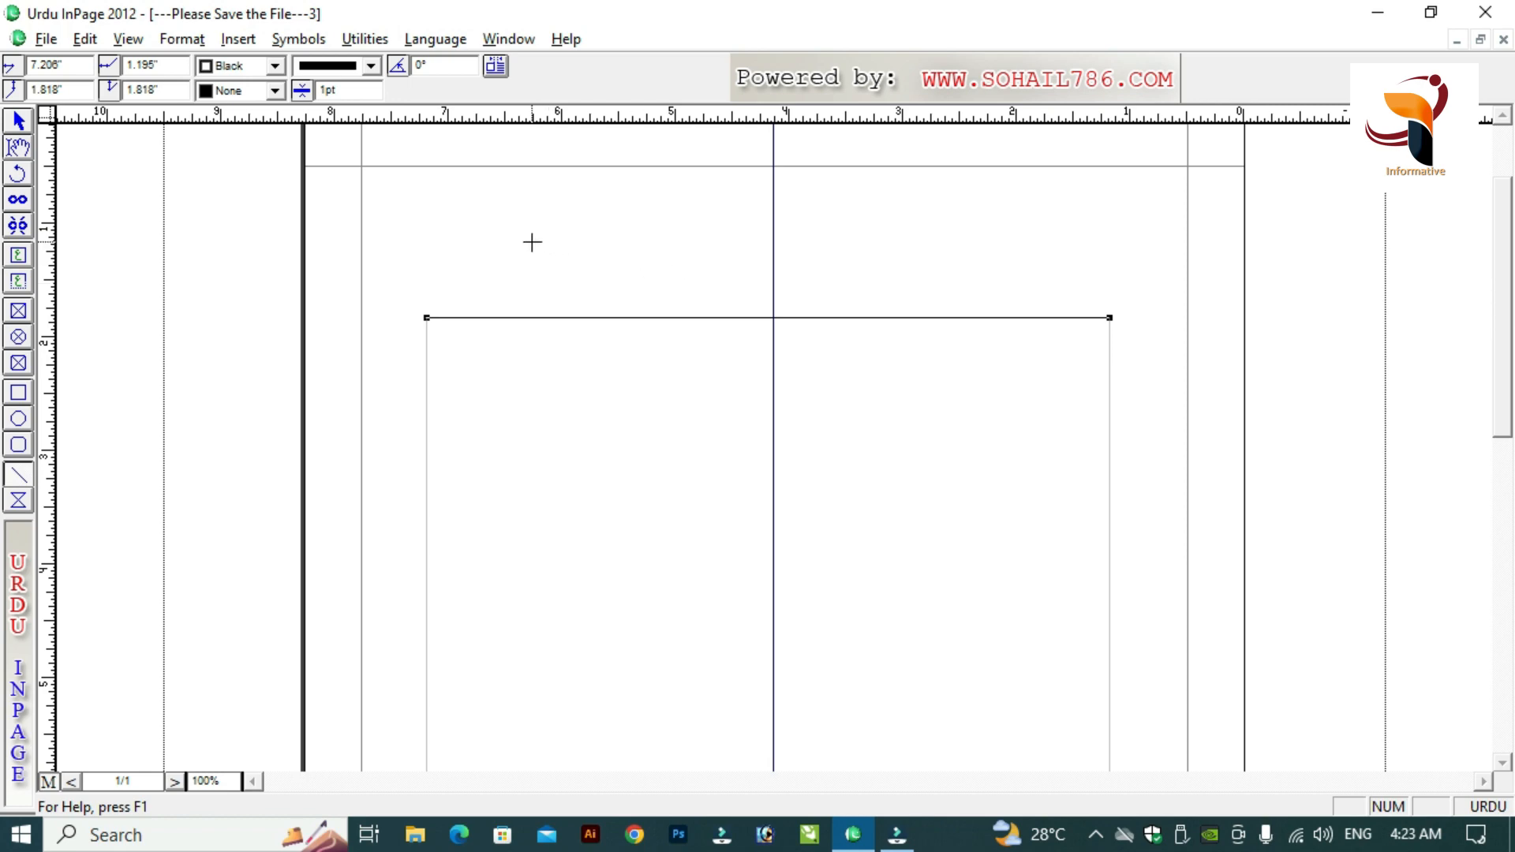
{"action": "left_click_drag", "start_coordinate": [354, 94], "coordinate": [323, 94]}
{"action": "key", "text": "Return"}
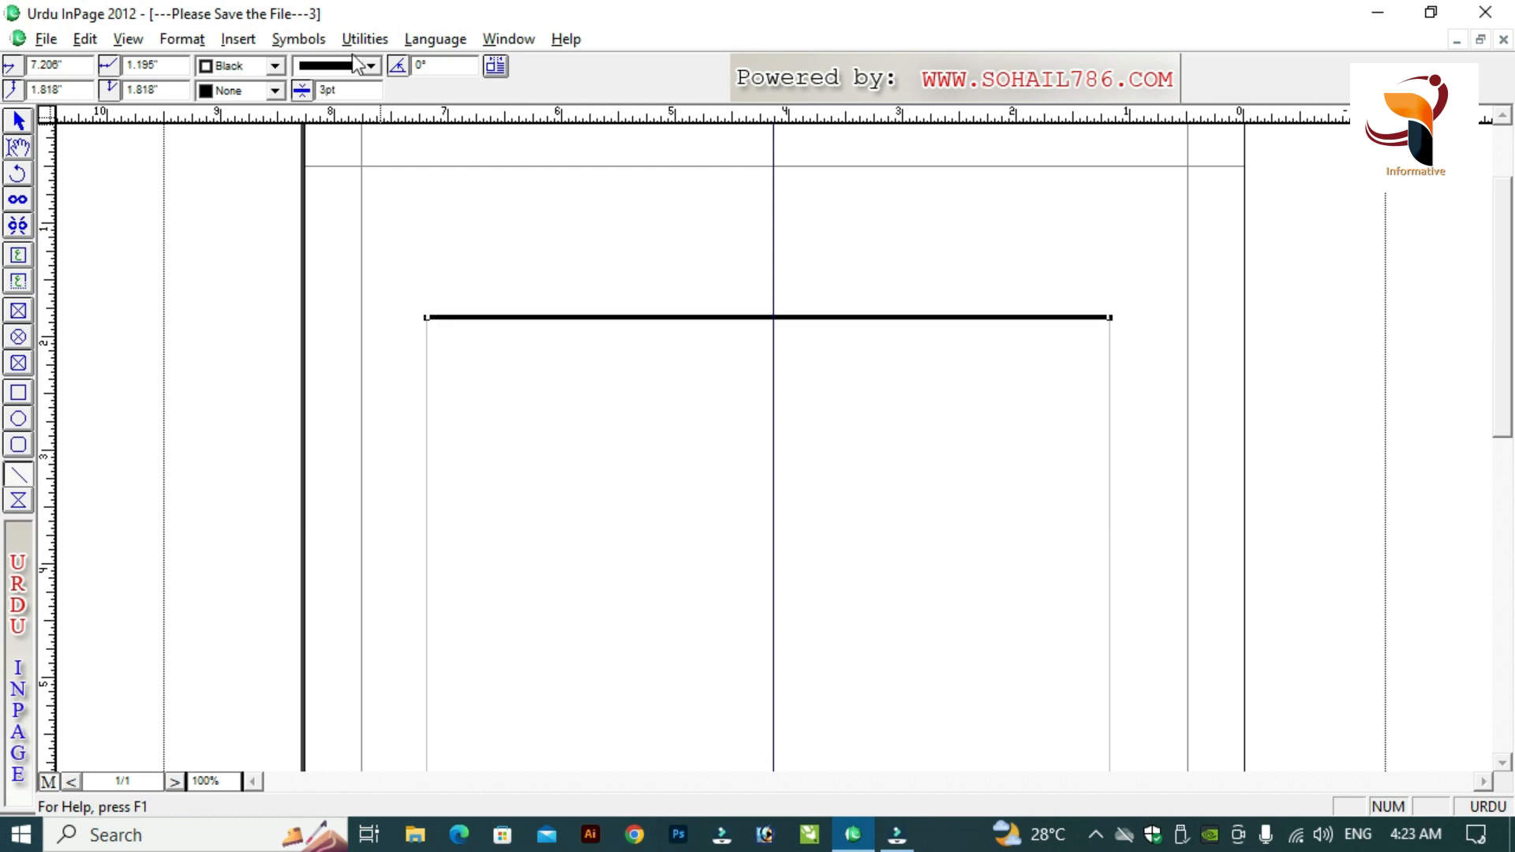
{"action": "left_click", "coordinate": [370, 66]}
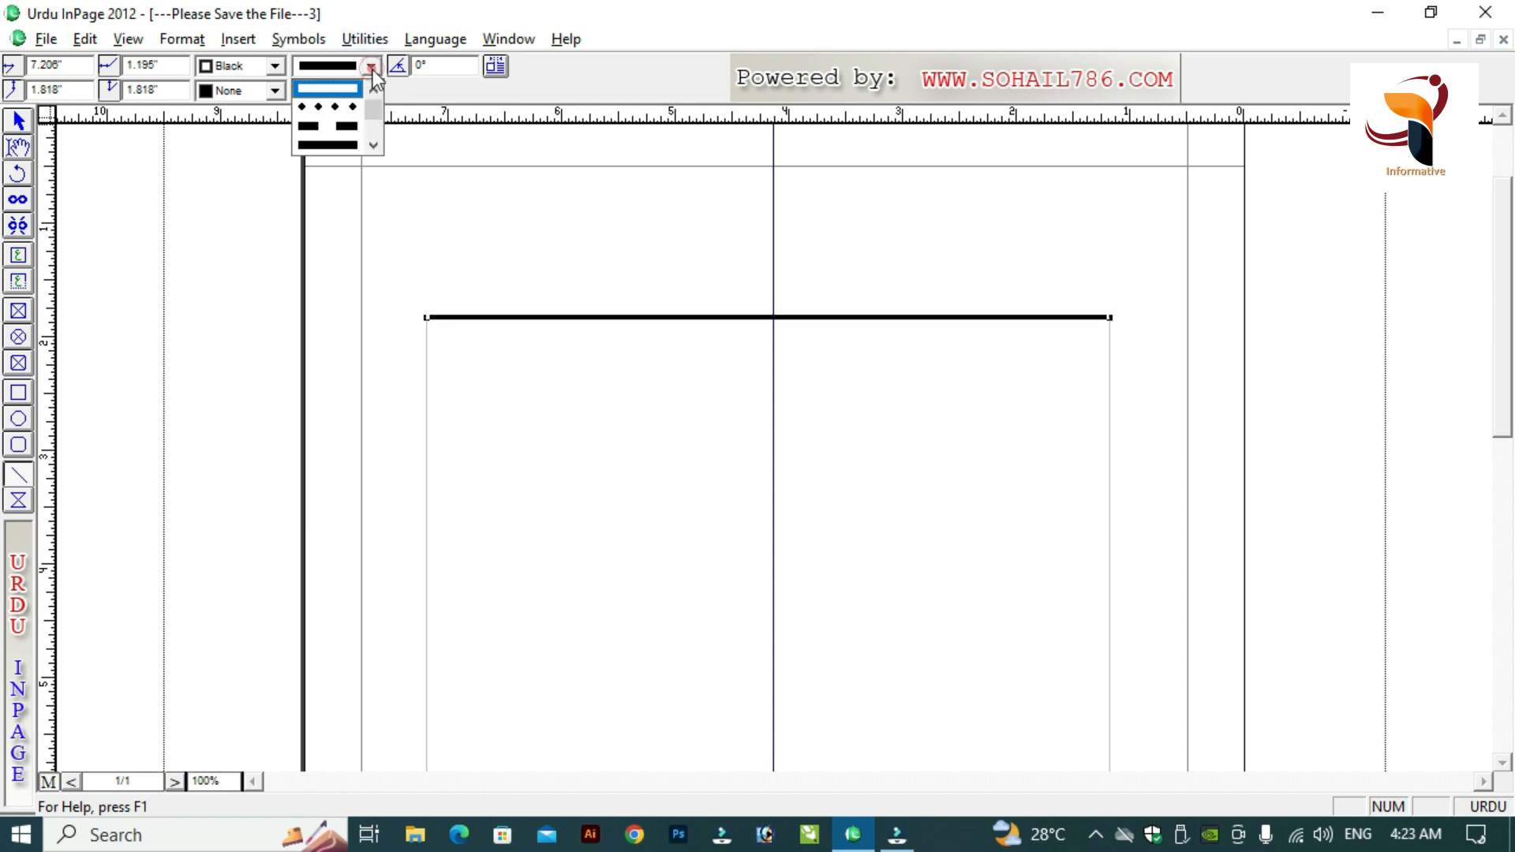
{"action": "left_click", "coordinate": [373, 141]}
{"action": "left_click", "coordinate": [373, 141]}
{"action": "left_click", "coordinate": [373, 140]}
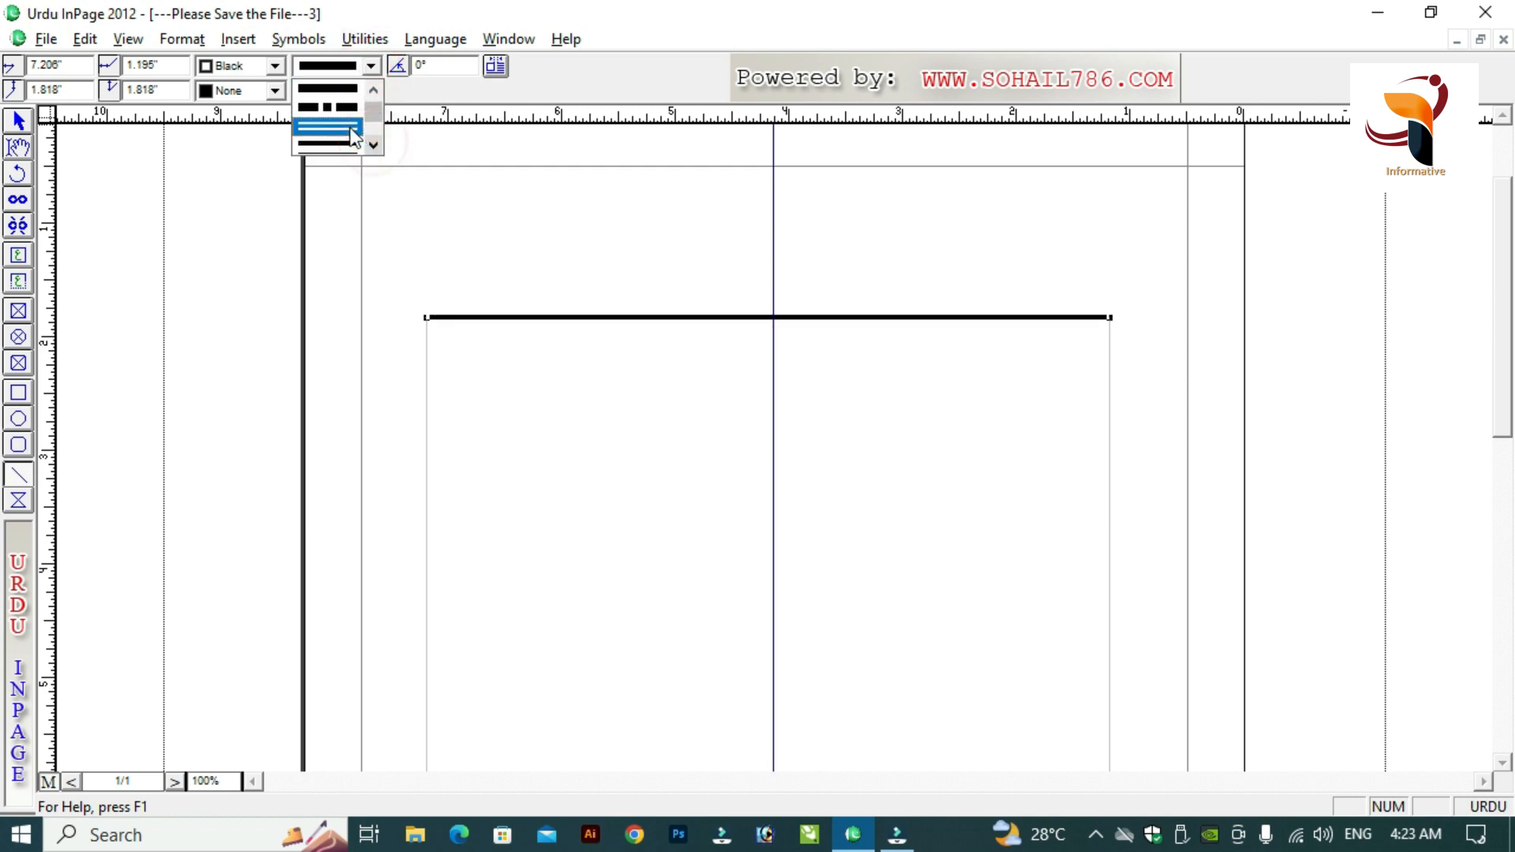
{"action": "left_click", "coordinate": [352, 131]}
{"action": "scroll", "coordinate": [764, 318], "scroll_direction": "up", "scroll_amount": 3}
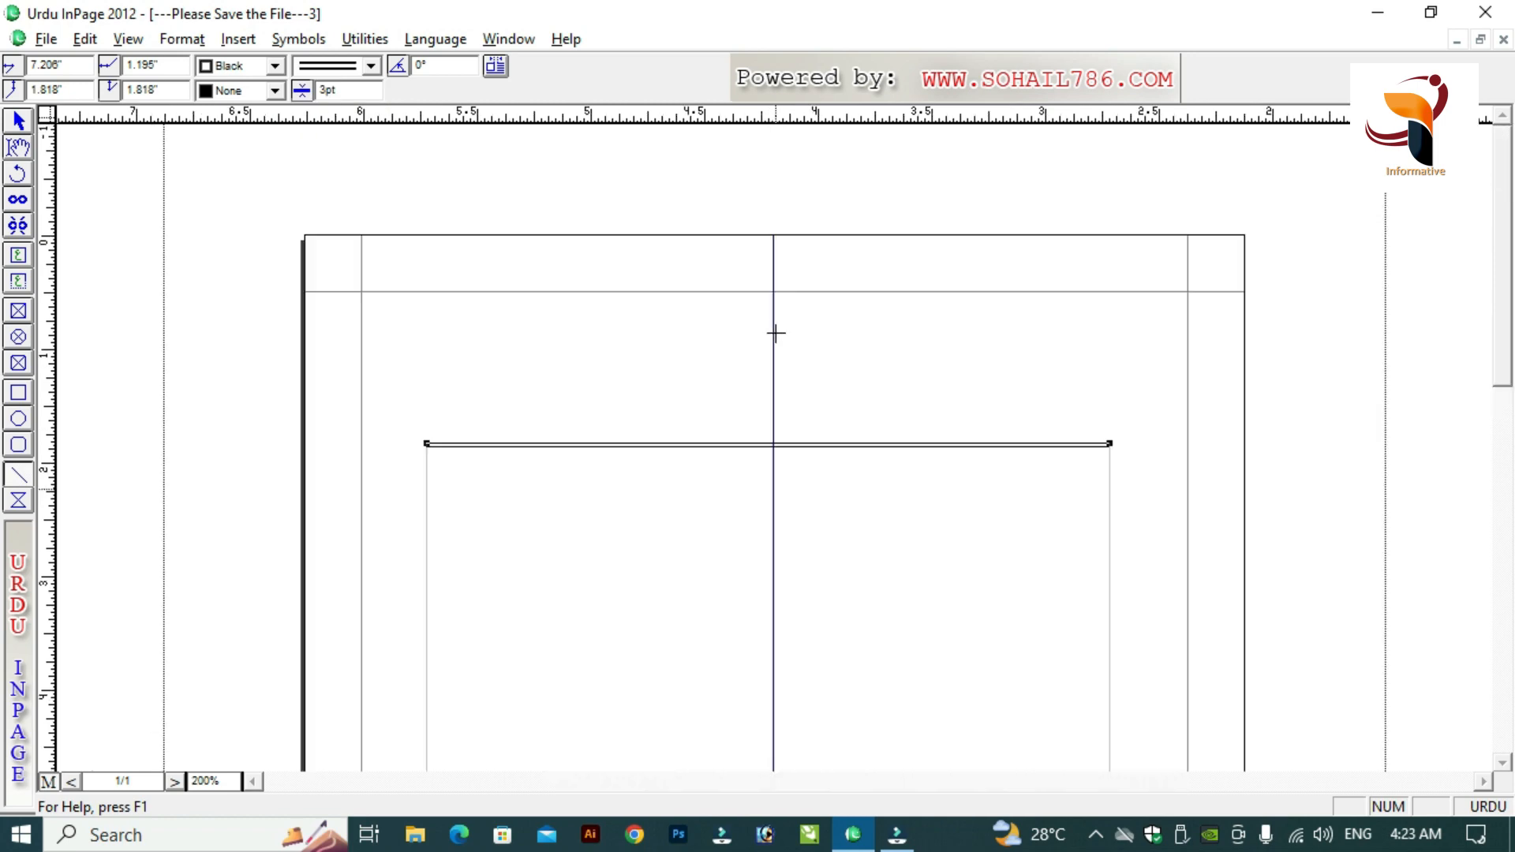
{"action": "left_click", "coordinate": [774, 331]}
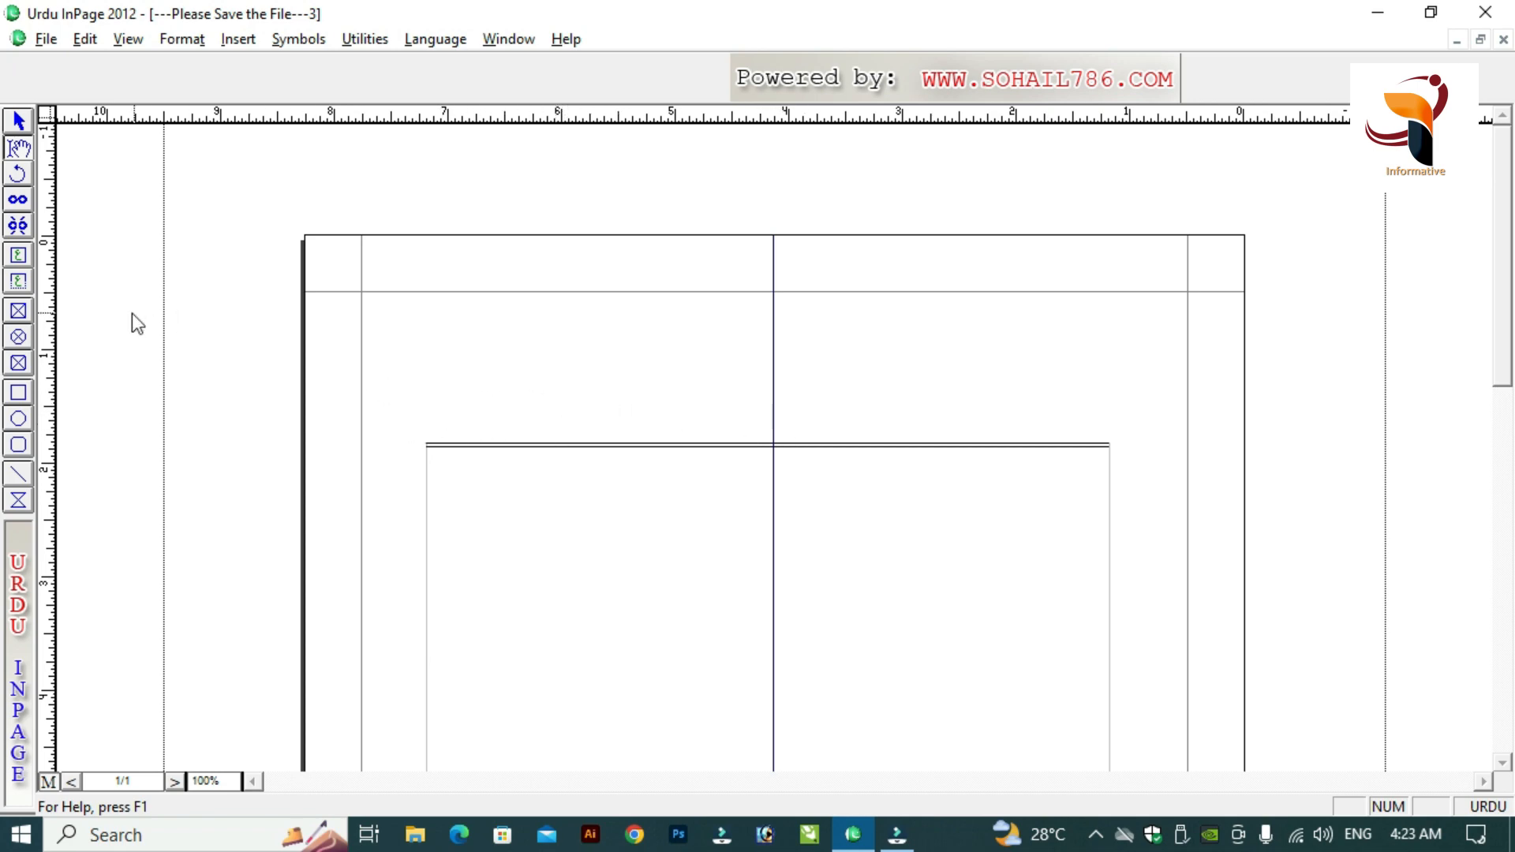
- Draw a header text box about 1.469 by 0.275 inches resting on the right end of the double line
{"action": "left_click", "coordinate": [17, 284]}
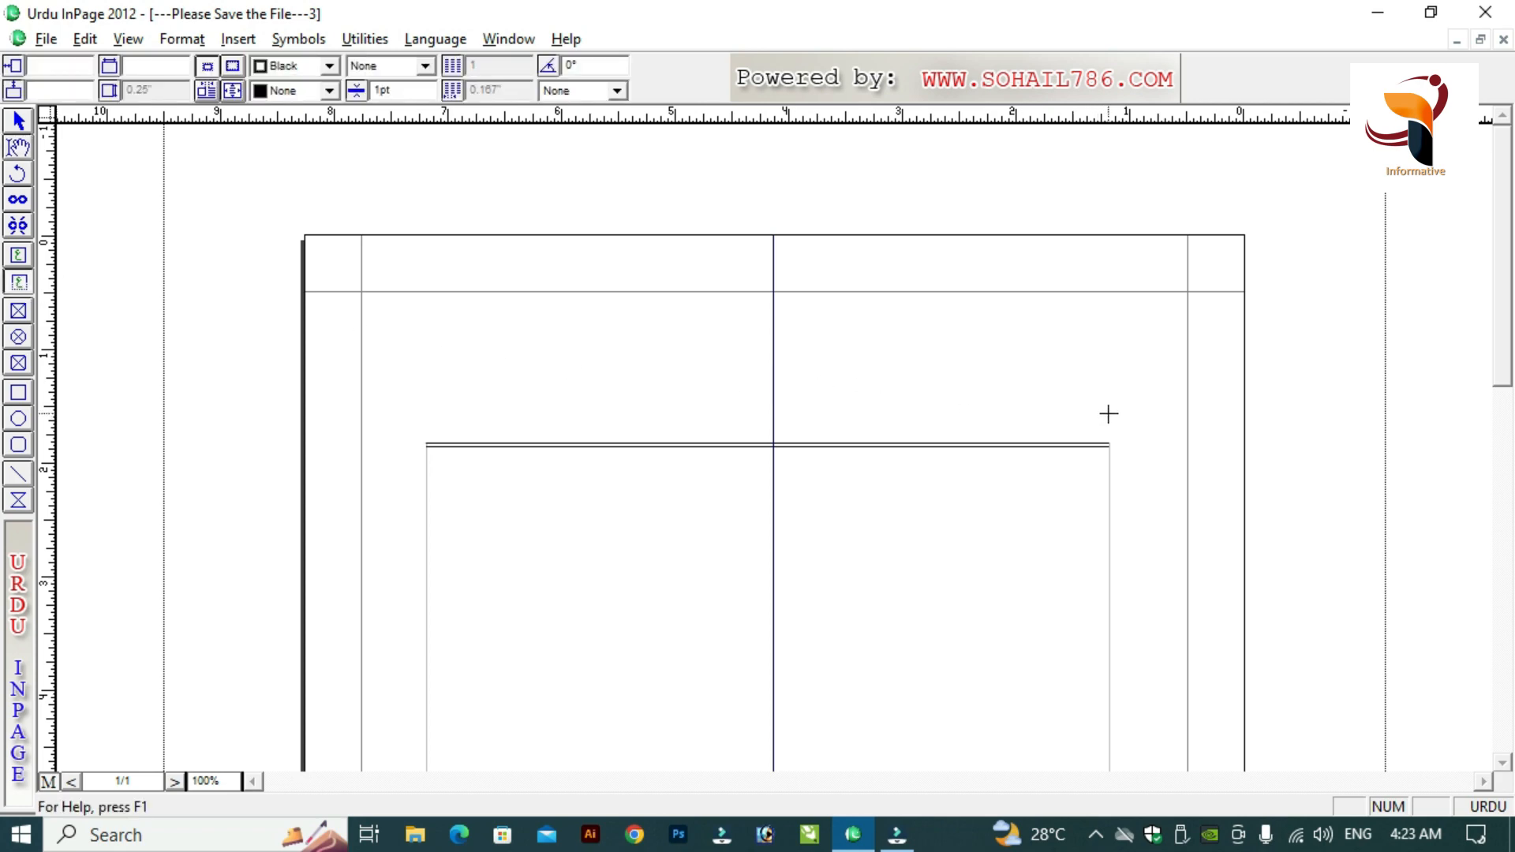
{"action": "mouse_move", "coordinate": [1107, 414]}
{"action": "left_mouse_down"}
{"action": "mouse_move", "coordinate": [991, 419]}
{"action": "mouse_move", "coordinate": [943, 442]}
{"action": "left_mouse_up"}
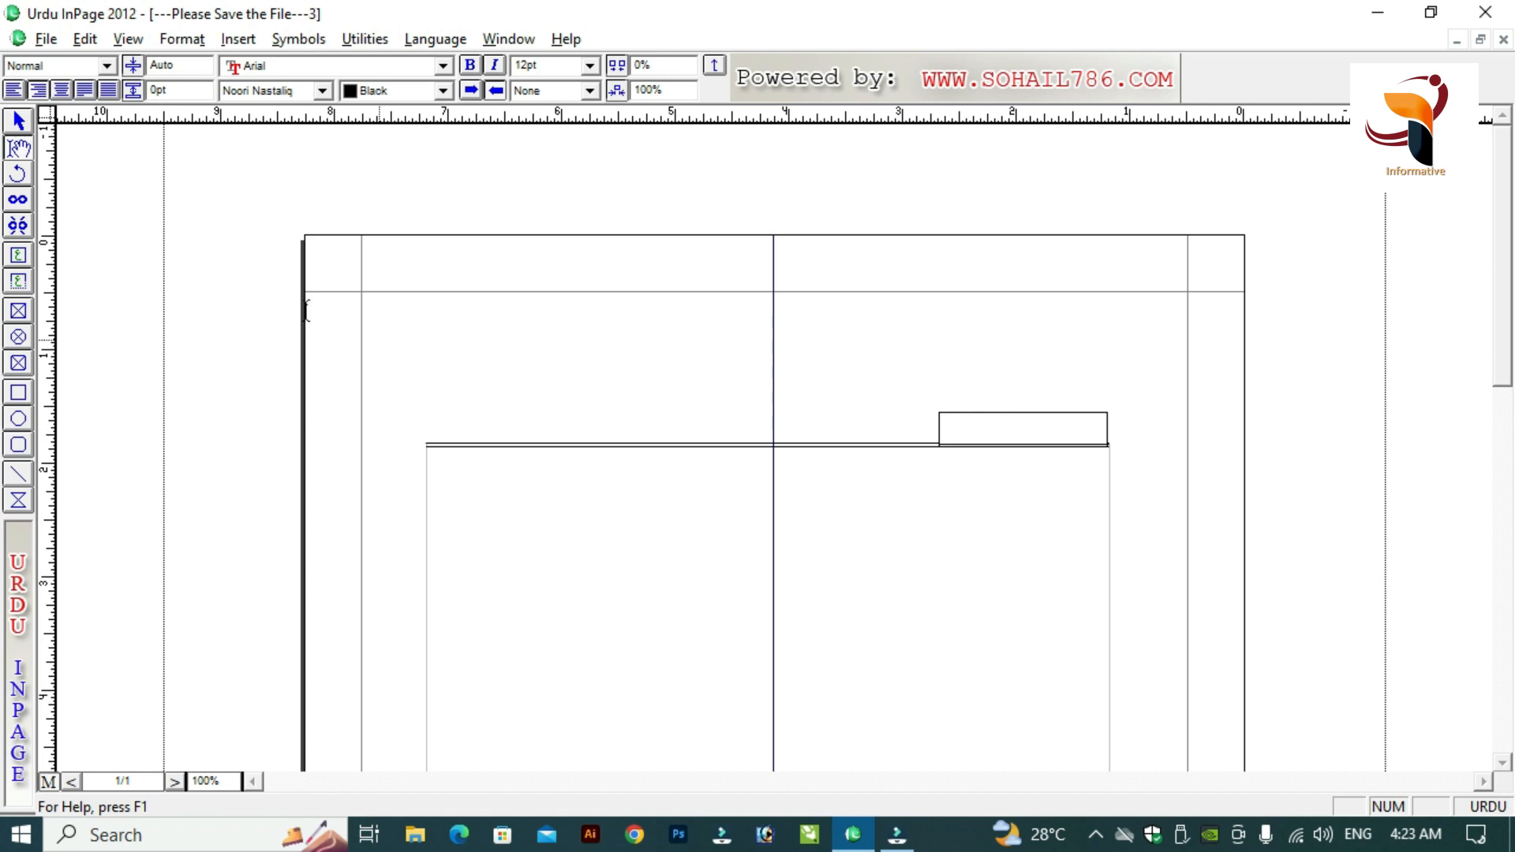
{"action": "key", "text": "Escape"}
{"action": "left_click", "coordinate": [988, 430]}
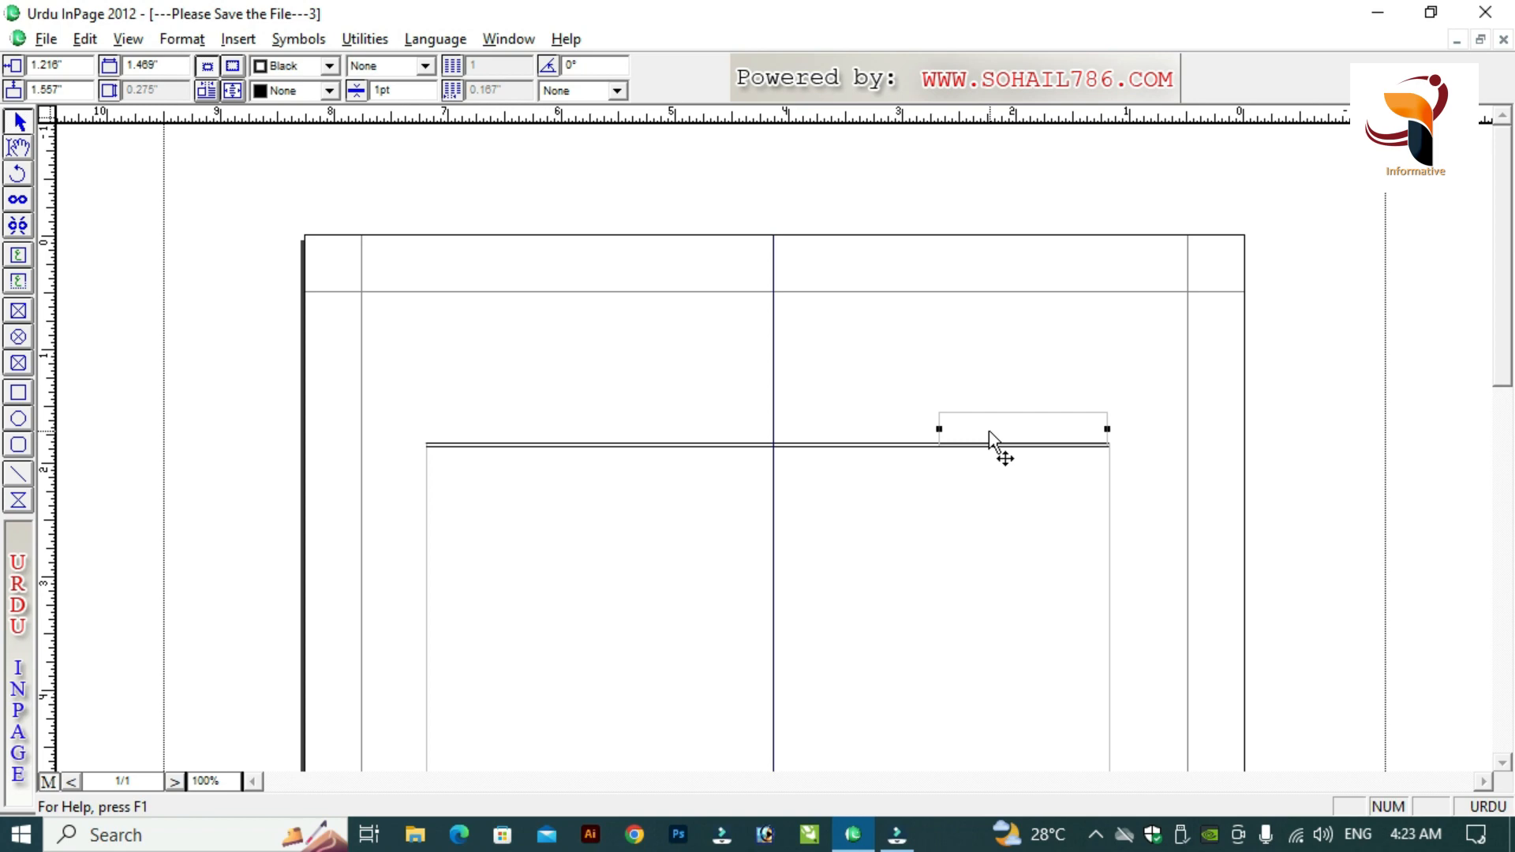
{"action": "left_click_drag", "start_coordinate": [992, 430], "coordinate": [993, 427]}
- Enter the book title "تنویرالاخلاق" in the right header box and make it bold
{"action": "left_click", "coordinate": [28, 150]}
{"action": "left_click", "coordinate": [1012, 427]}
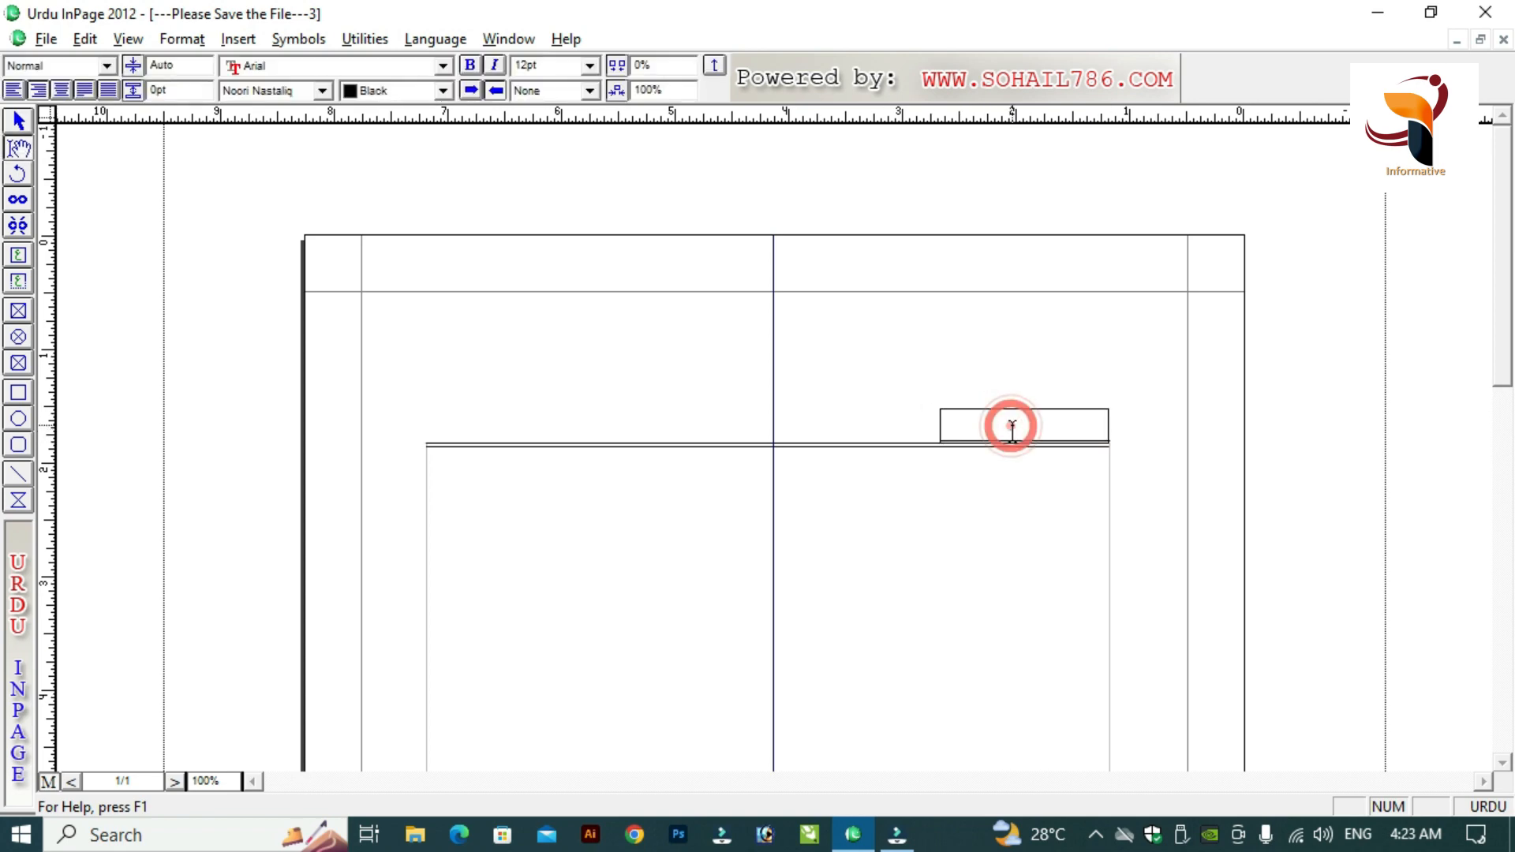
{"action": "type", "text": "تنویرالاخلاق"}
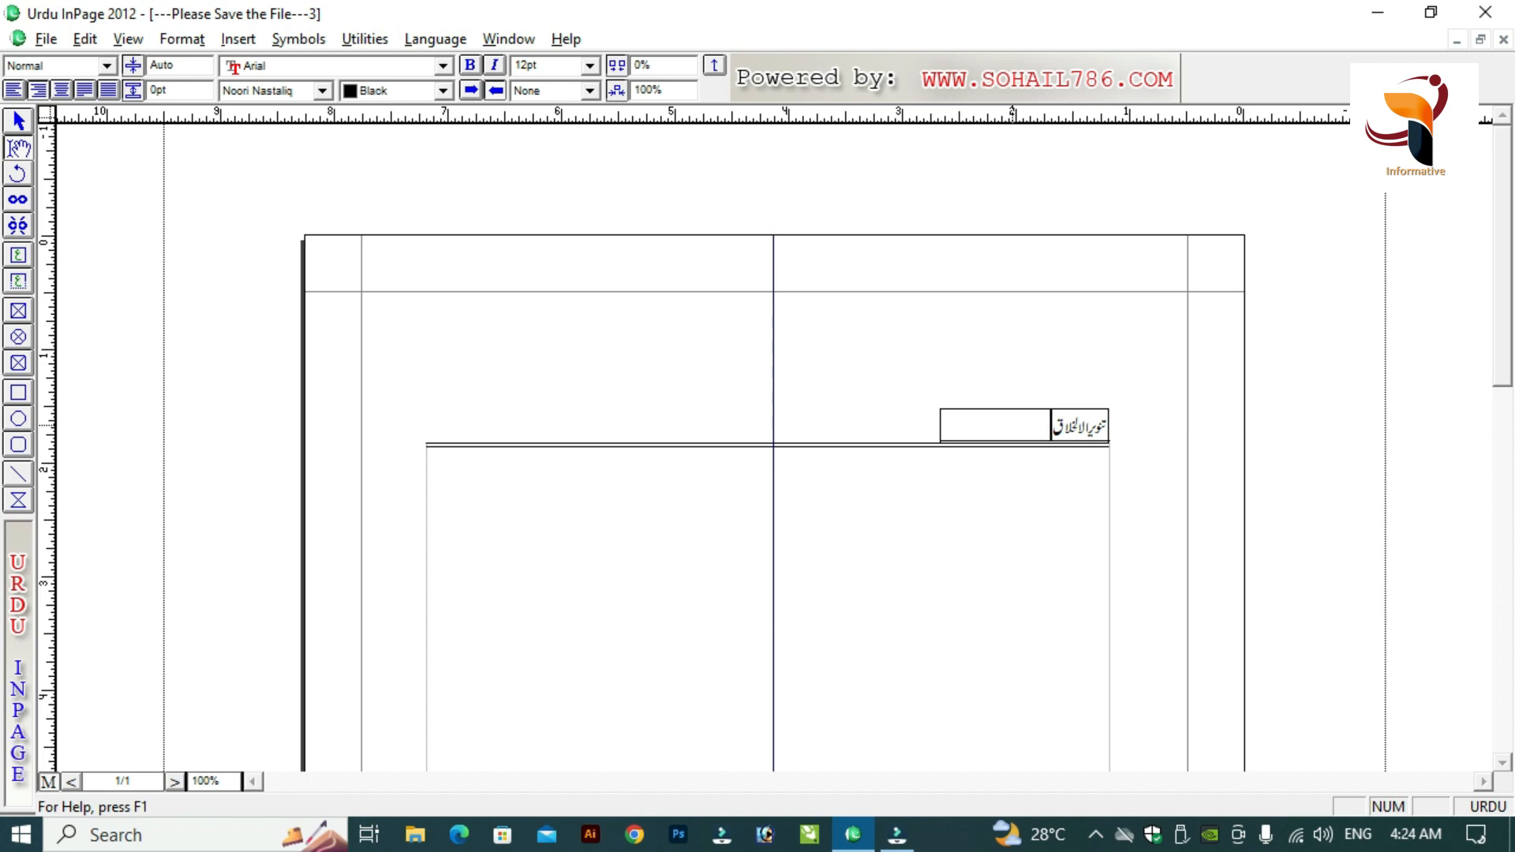
{"action": "key", "text": "ctrl+Tab"}
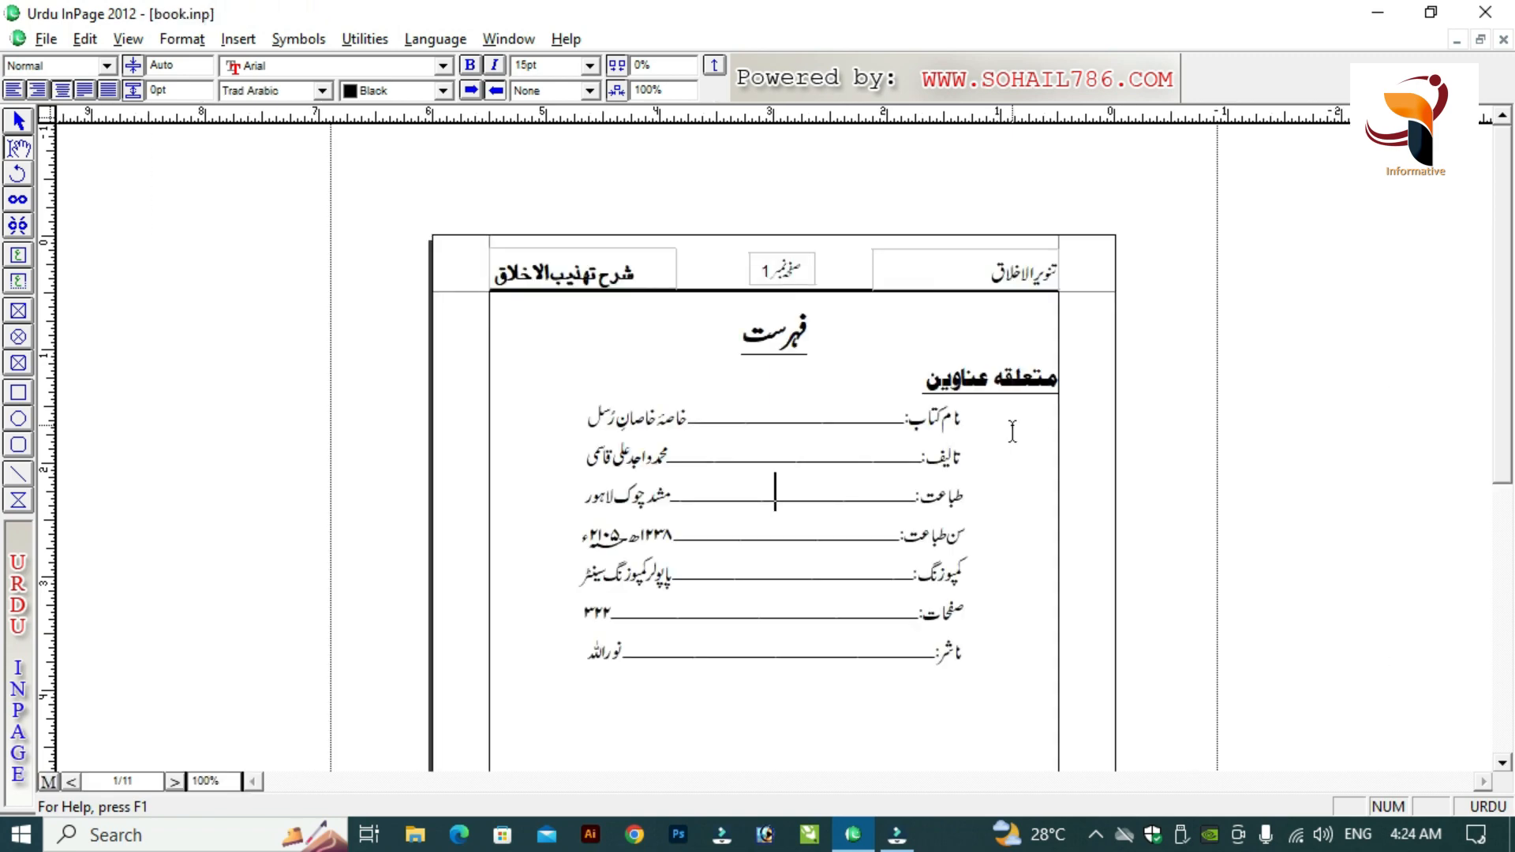
{"action": "key", "text": "ctrl+Tab"}
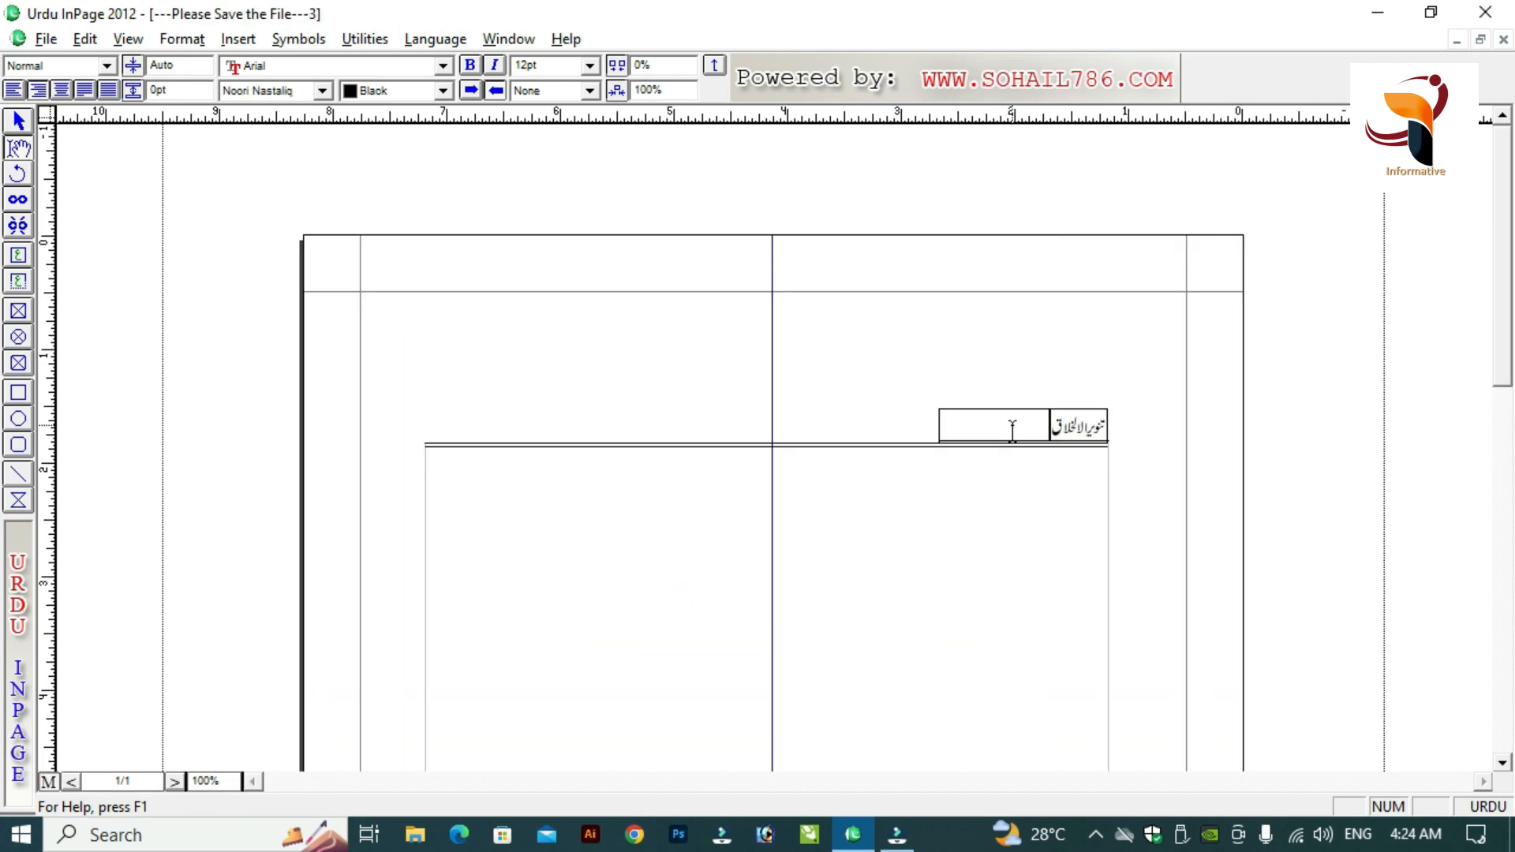
{"action": "key", "text": "ctrl+shift+Right"}
{"action": "key", "text": "ctrl+shift+Right"}
{"action": "left_click", "coordinate": [1012, 430]}
{"action": "key", "text": "Escape"}
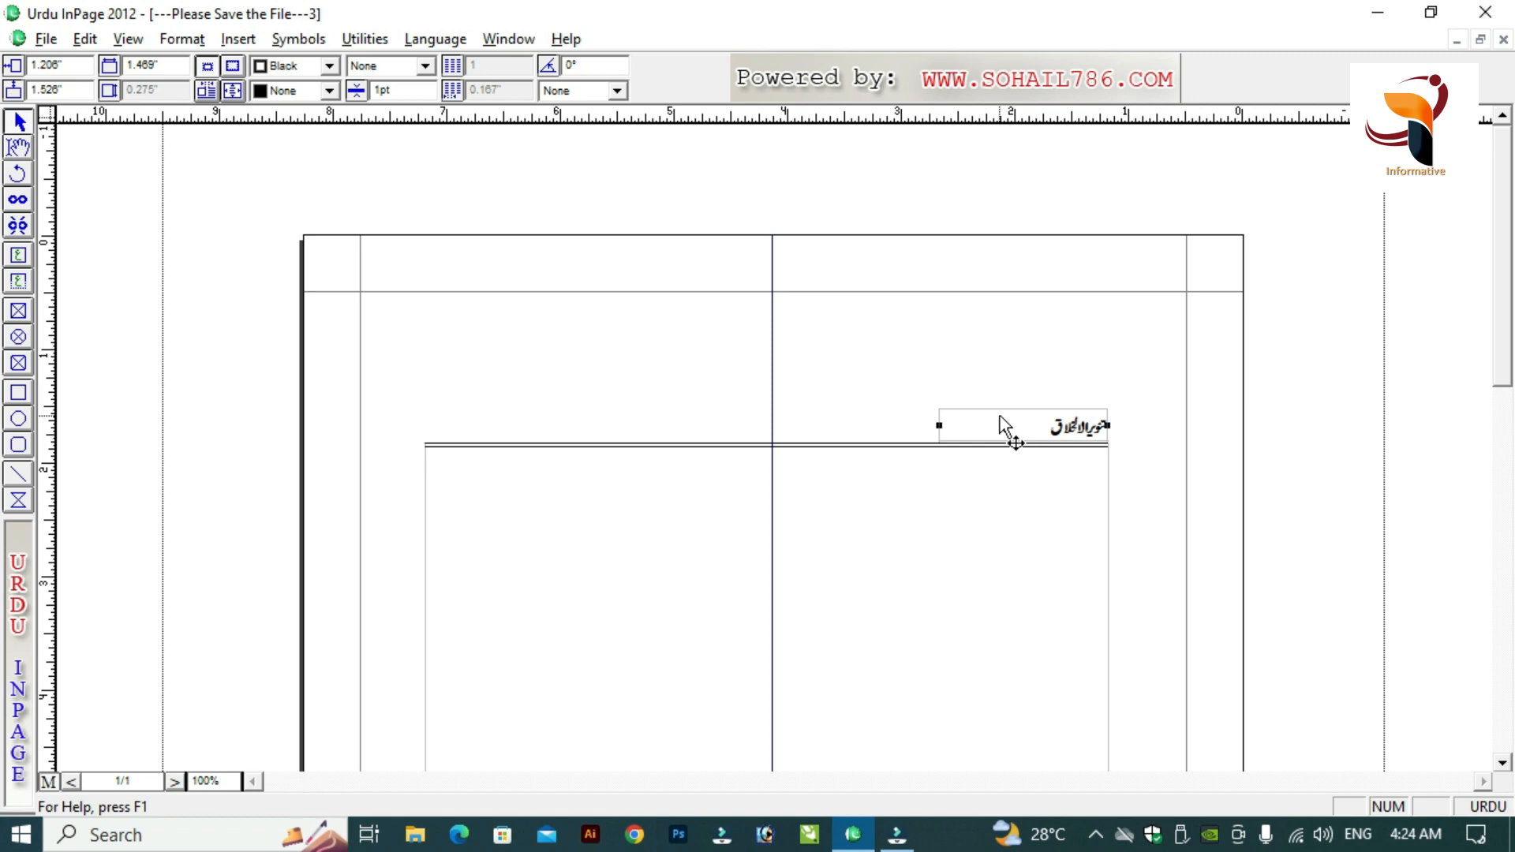
- Duplicate the header text box and move the copy to the left end of the double line, at about 5.706 inches horizontally
{"action": "key", "text": "ctrl+v"}
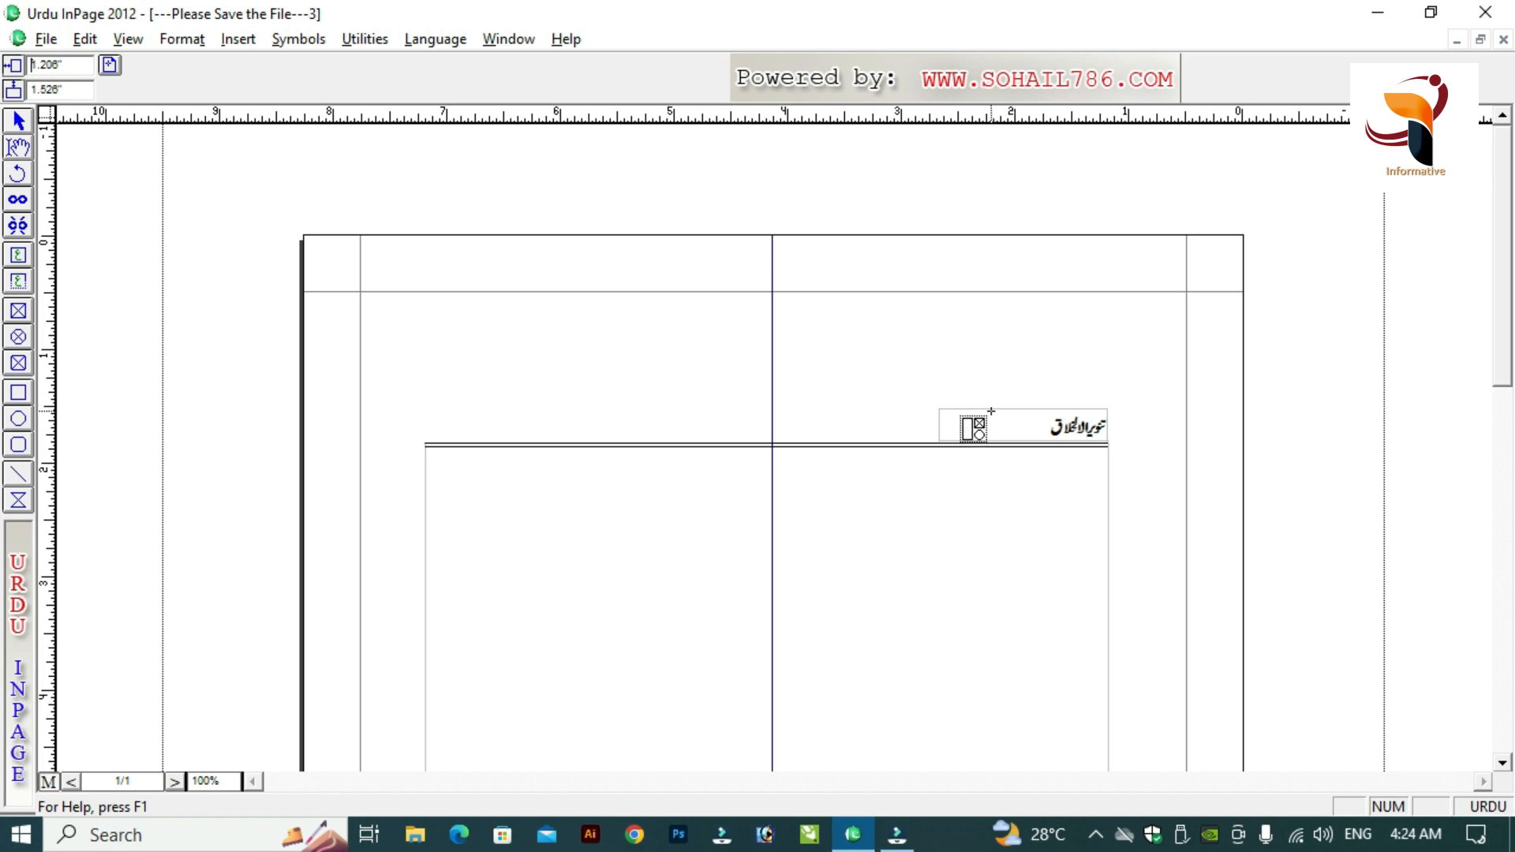
{"action": "left_click", "coordinate": [991, 411]}
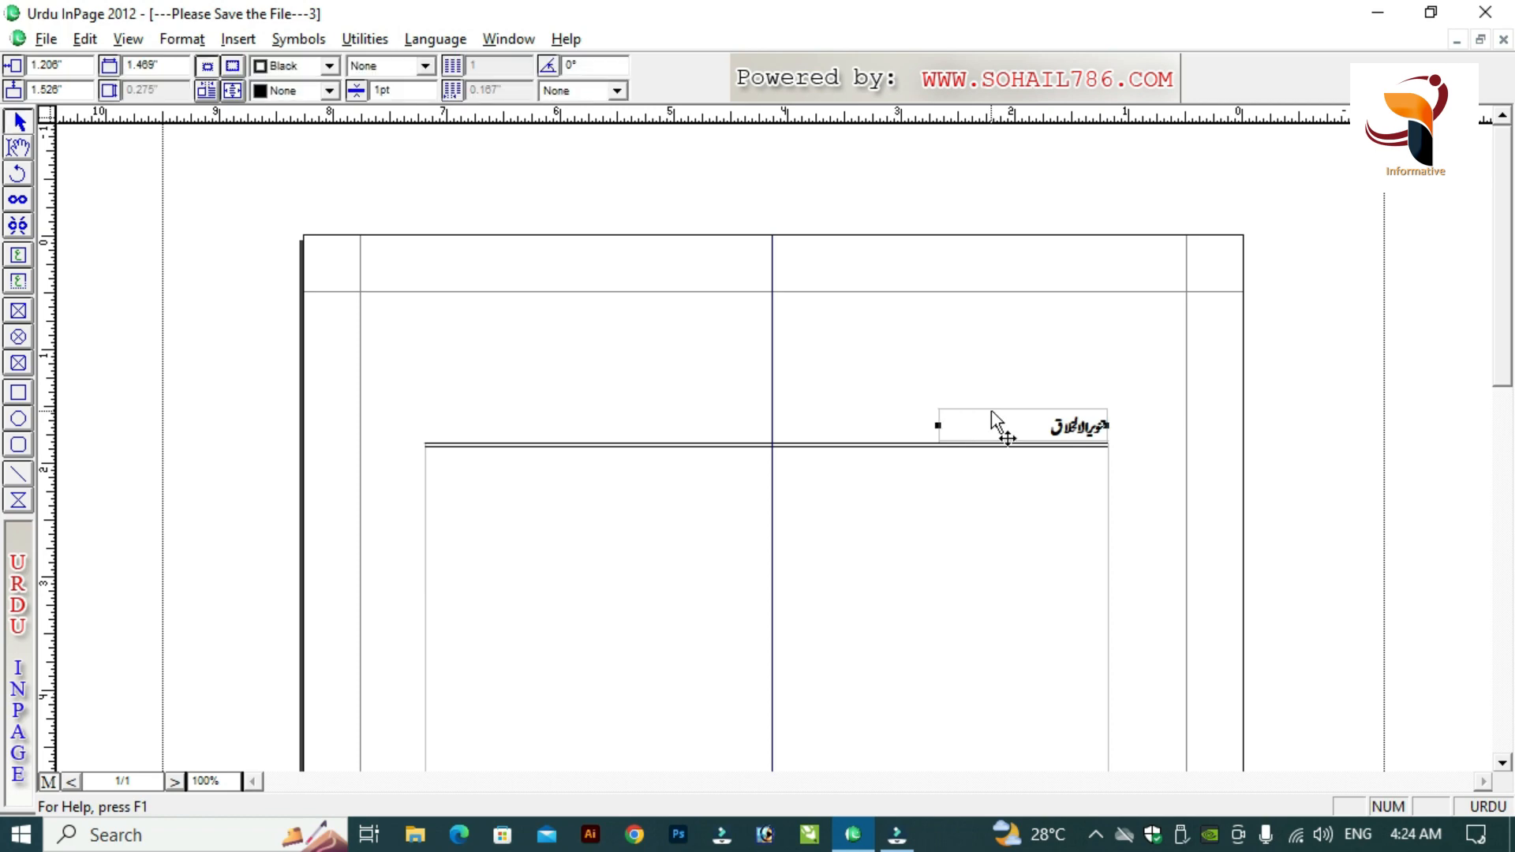
{"action": "key", "text": "ctrl+d"}
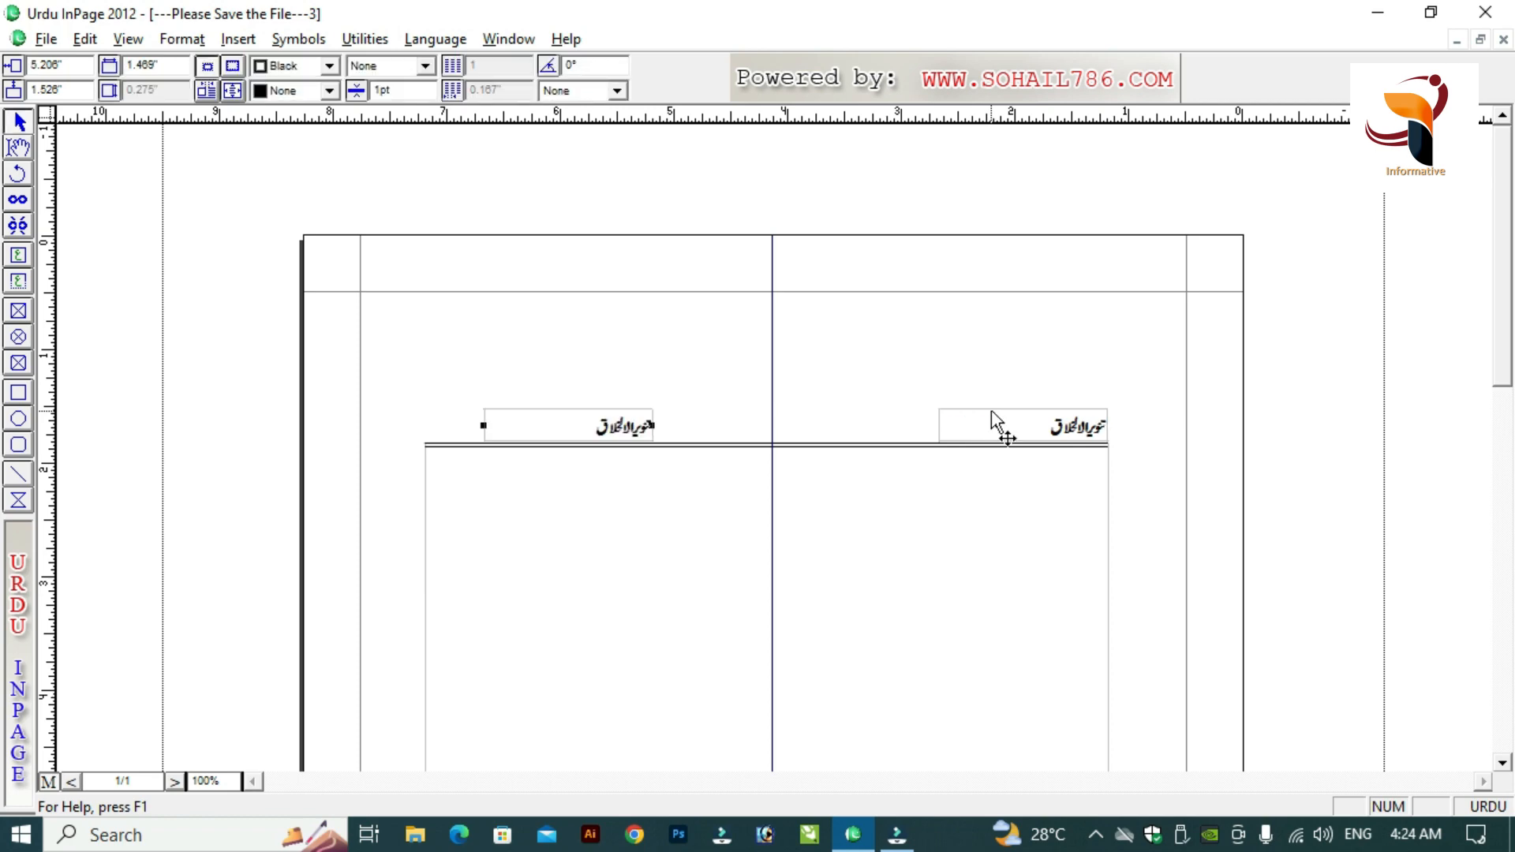
{"action": "key", "text": "Left"}
{"action": "key", "text": "Left"}
{"action": "key", "text": "Left"}
{"action": "key", "text": "Left"}
{"action": "key", "text": "Left"}
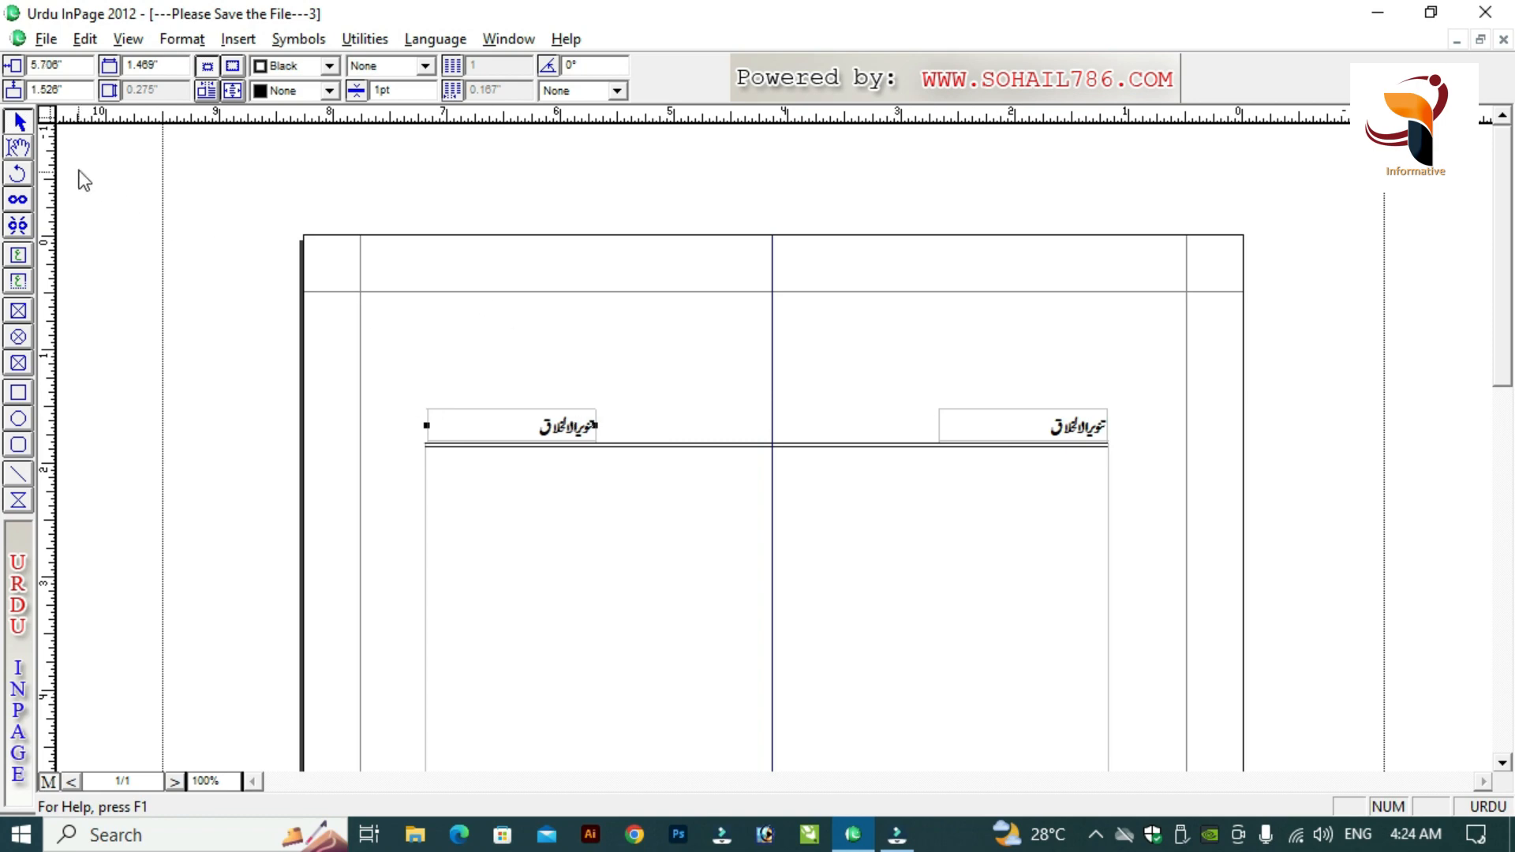
- Replace the left header box's text with "شرح تہذیب الاخلاق" and align it to the box's left edge
{"action": "key", "text": "ctrl+Tab"}
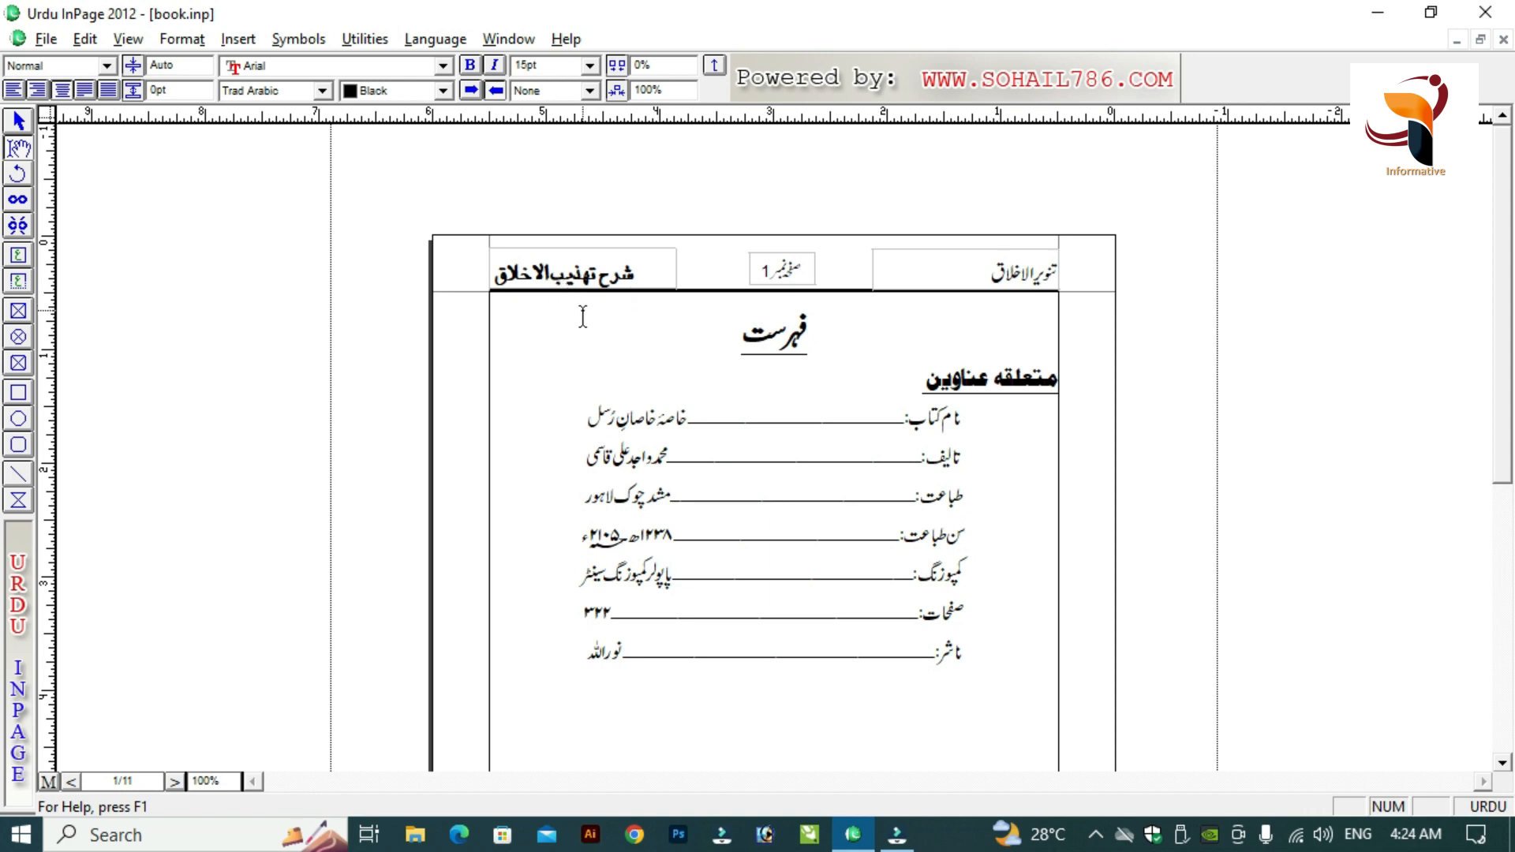
{"action": "key", "text": "ctrl+Tab"}
{"action": "double_click", "coordinate": [521, 426]}
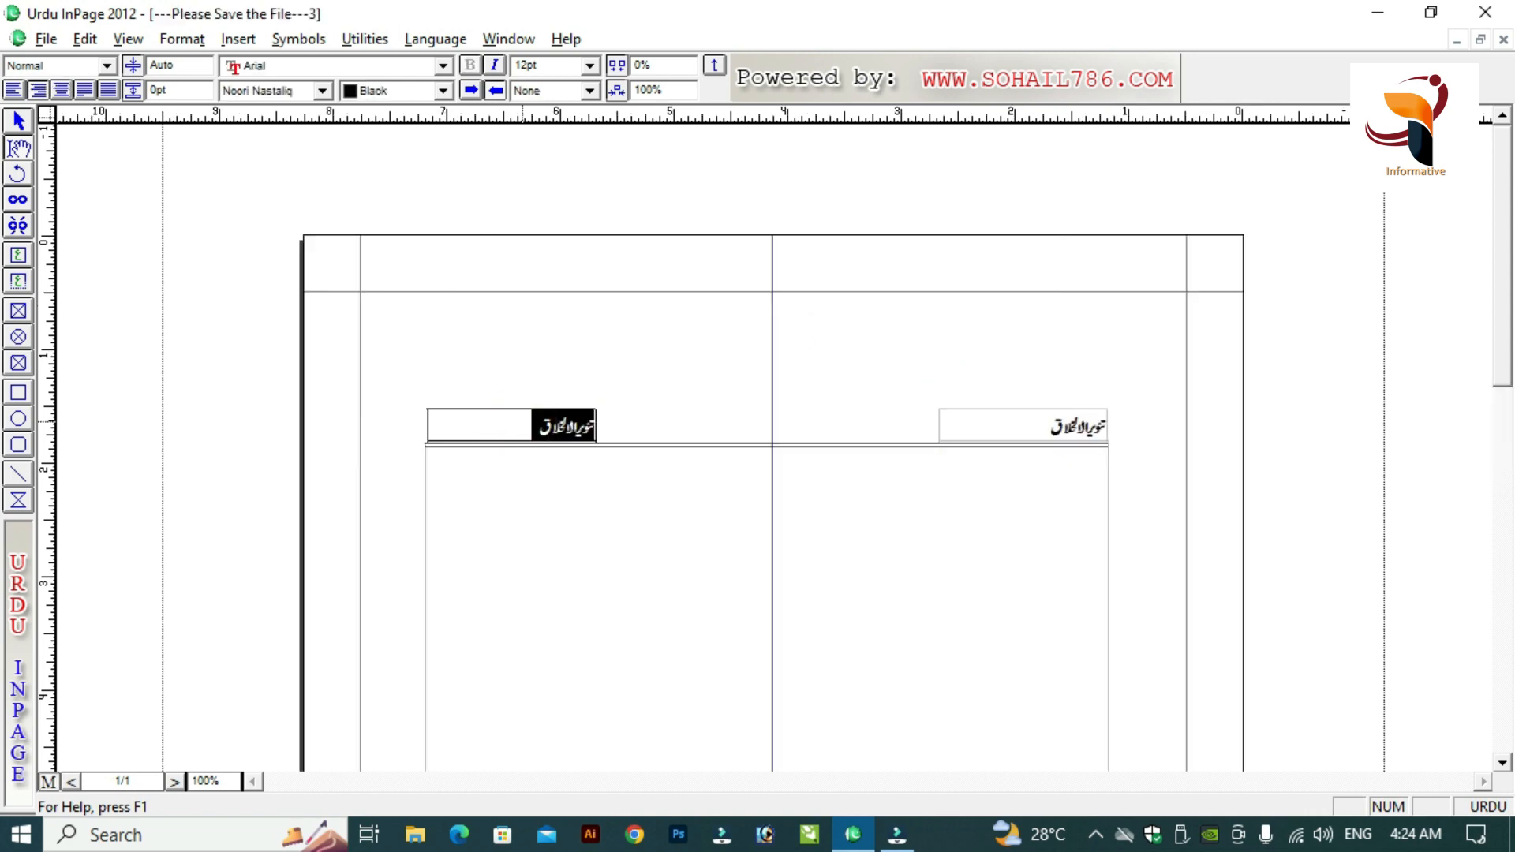
{"action": "key", "text": "BackSpace"}
{"action": "type", "text": "شرح تہذیب الا"}
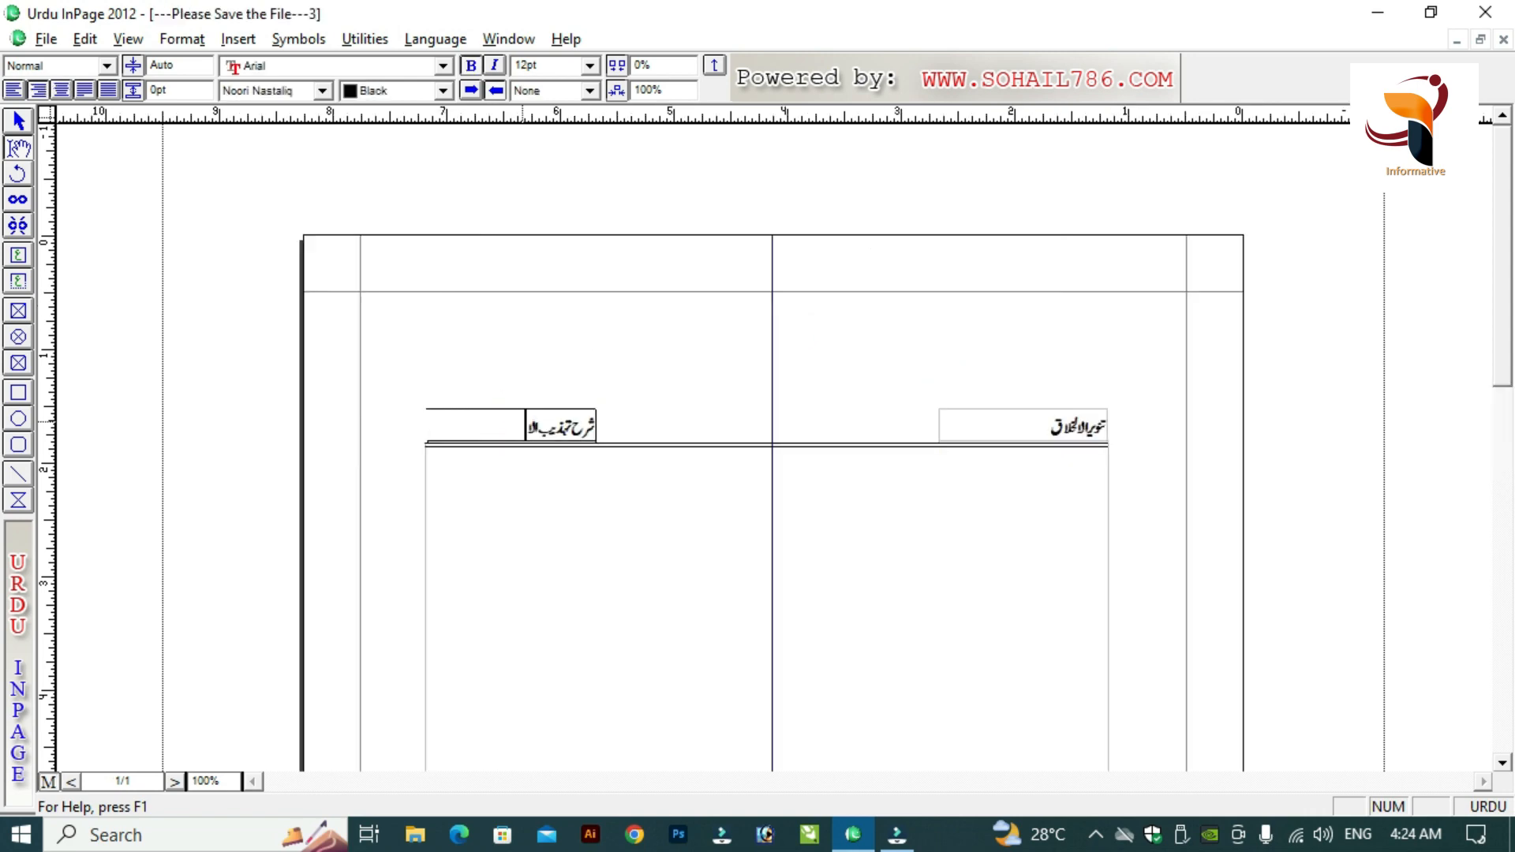
{"action": "type", "text": "خلاق"}
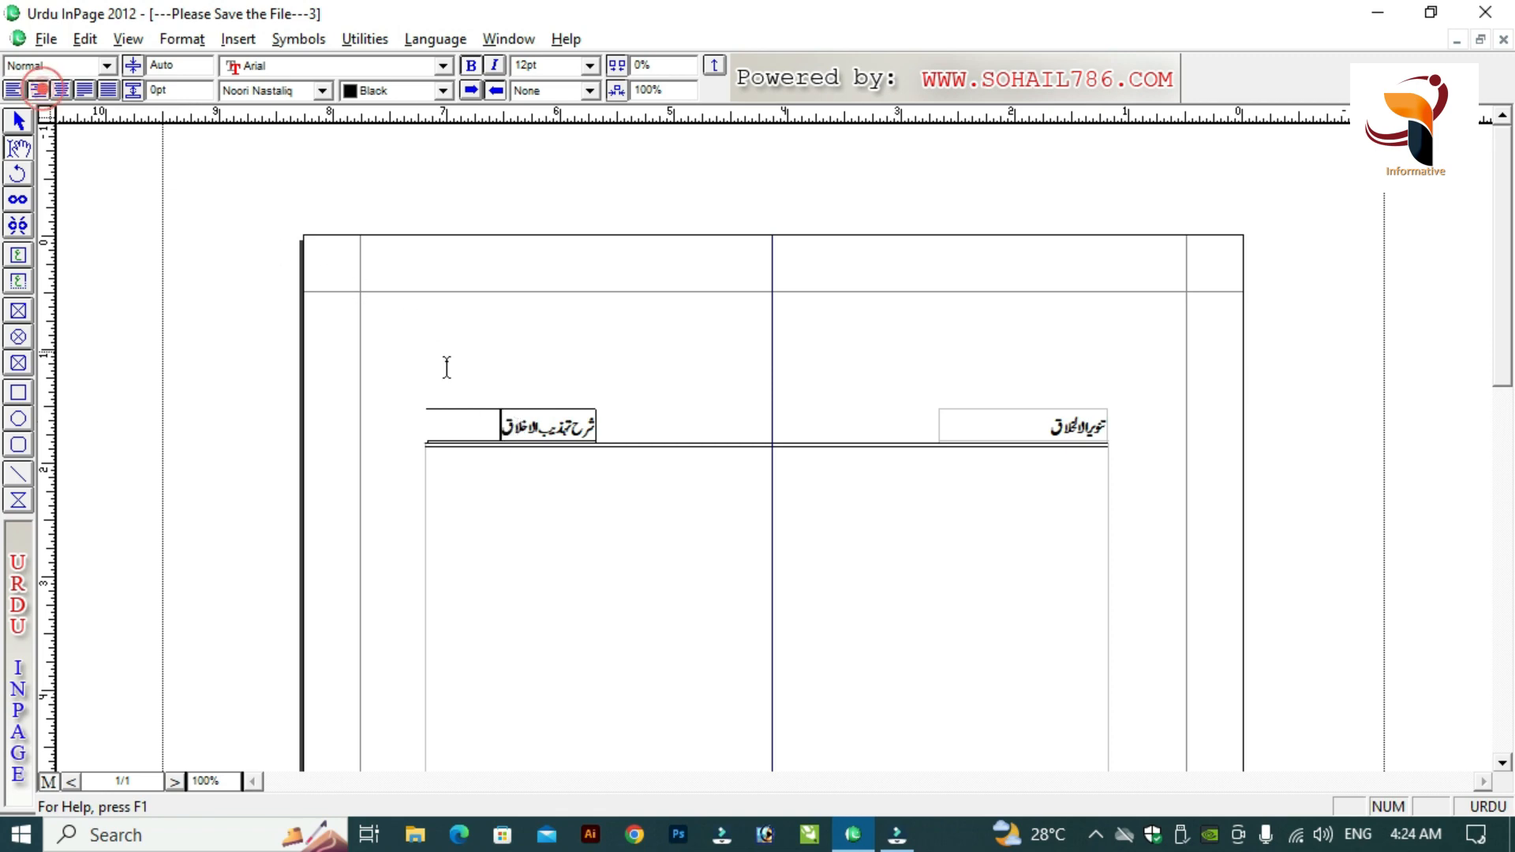
{"action": "scroll", "coordinate": [789, 395], "scroll_direction": "down", "scroll_amount": 3}
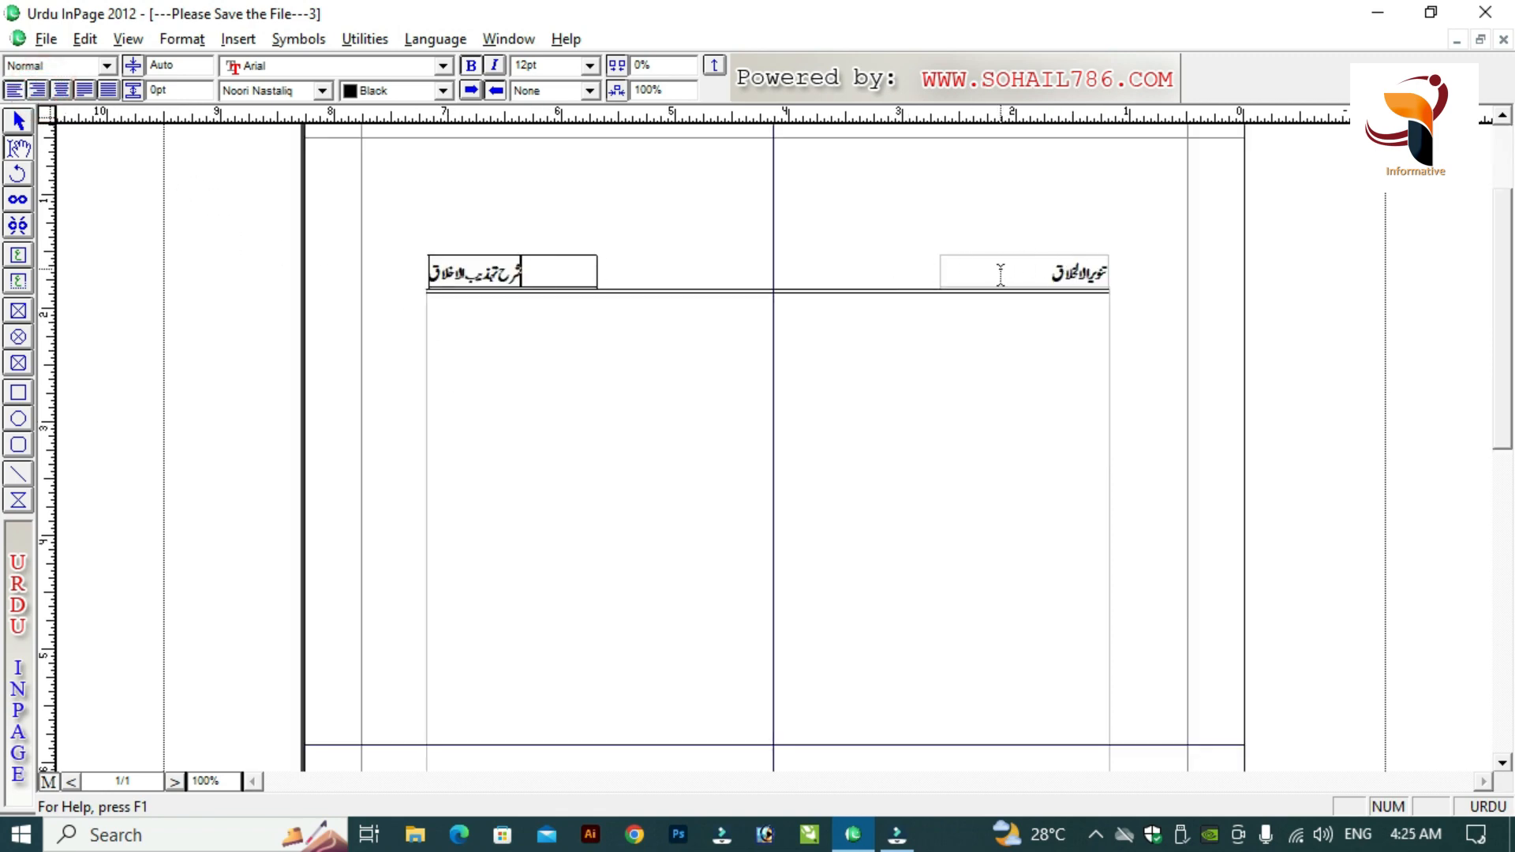
{"action": "left_click", "coordinate": [1034, 269]}
{"action": "left_click", "coordinate": [552, 272]}
{"action": "left_click", "coordinate": [553, 271]}
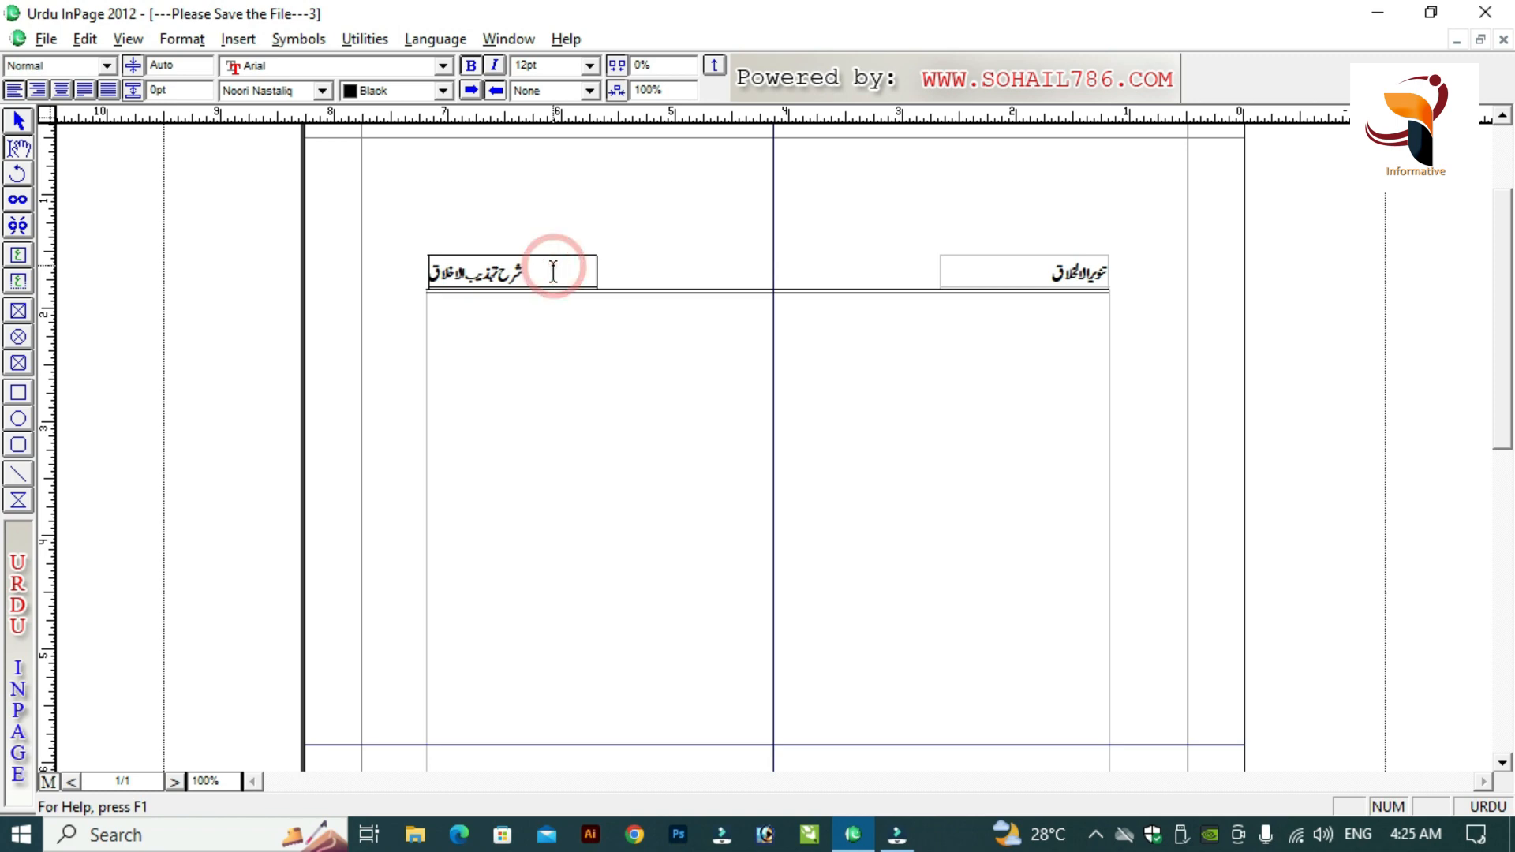
{"action": "left_click", "coordinate": [553, 272]}
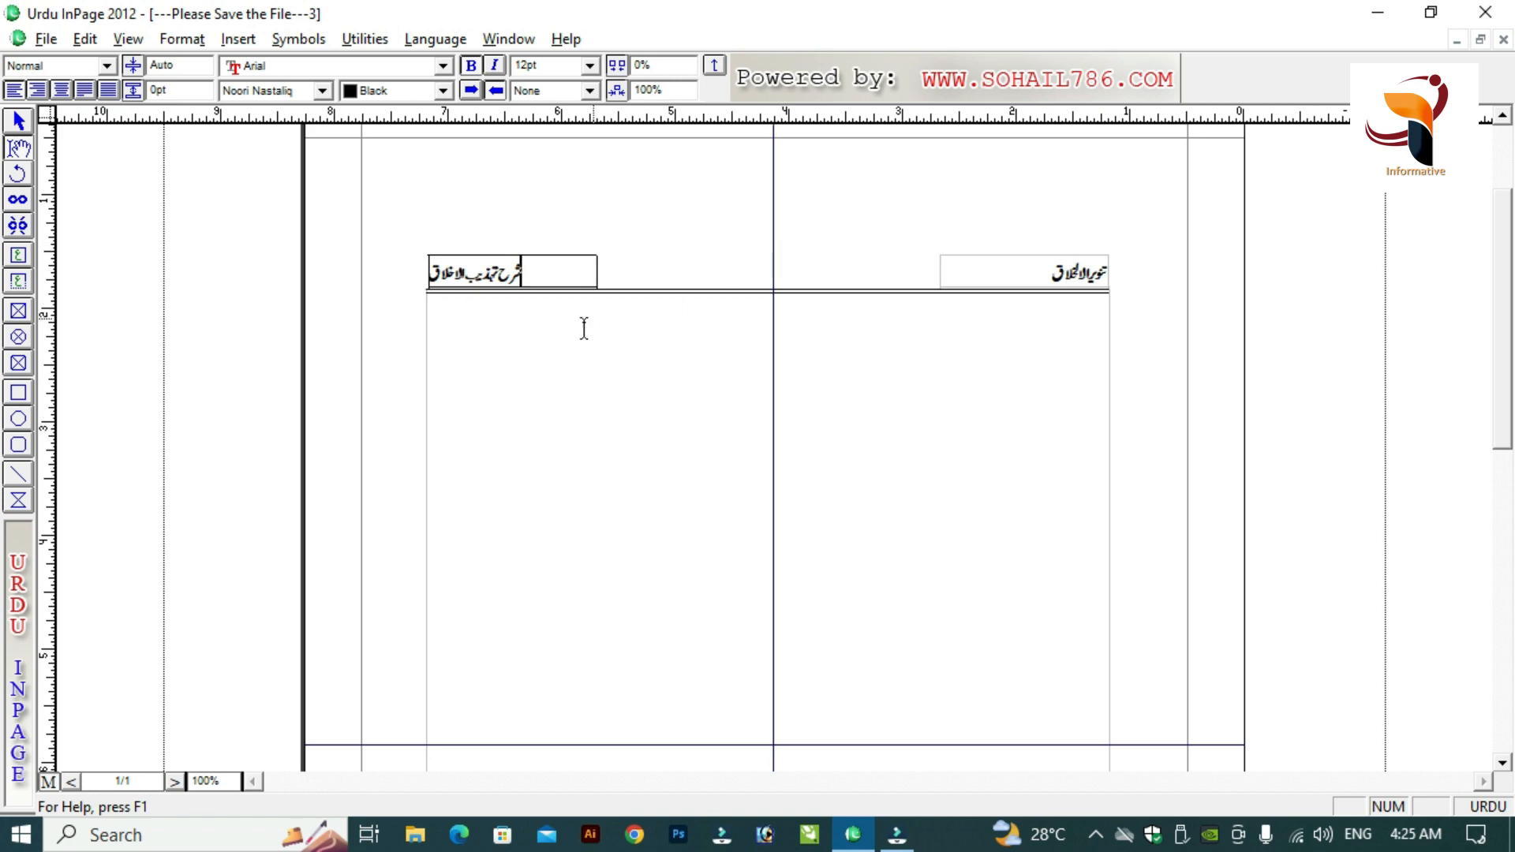
- Draw a small header text box over the vertical centre guide, just above the double line, and enter the centred label "صفحہ نمبر"
{"action": "left_click", "coordinate": [20, 287]}
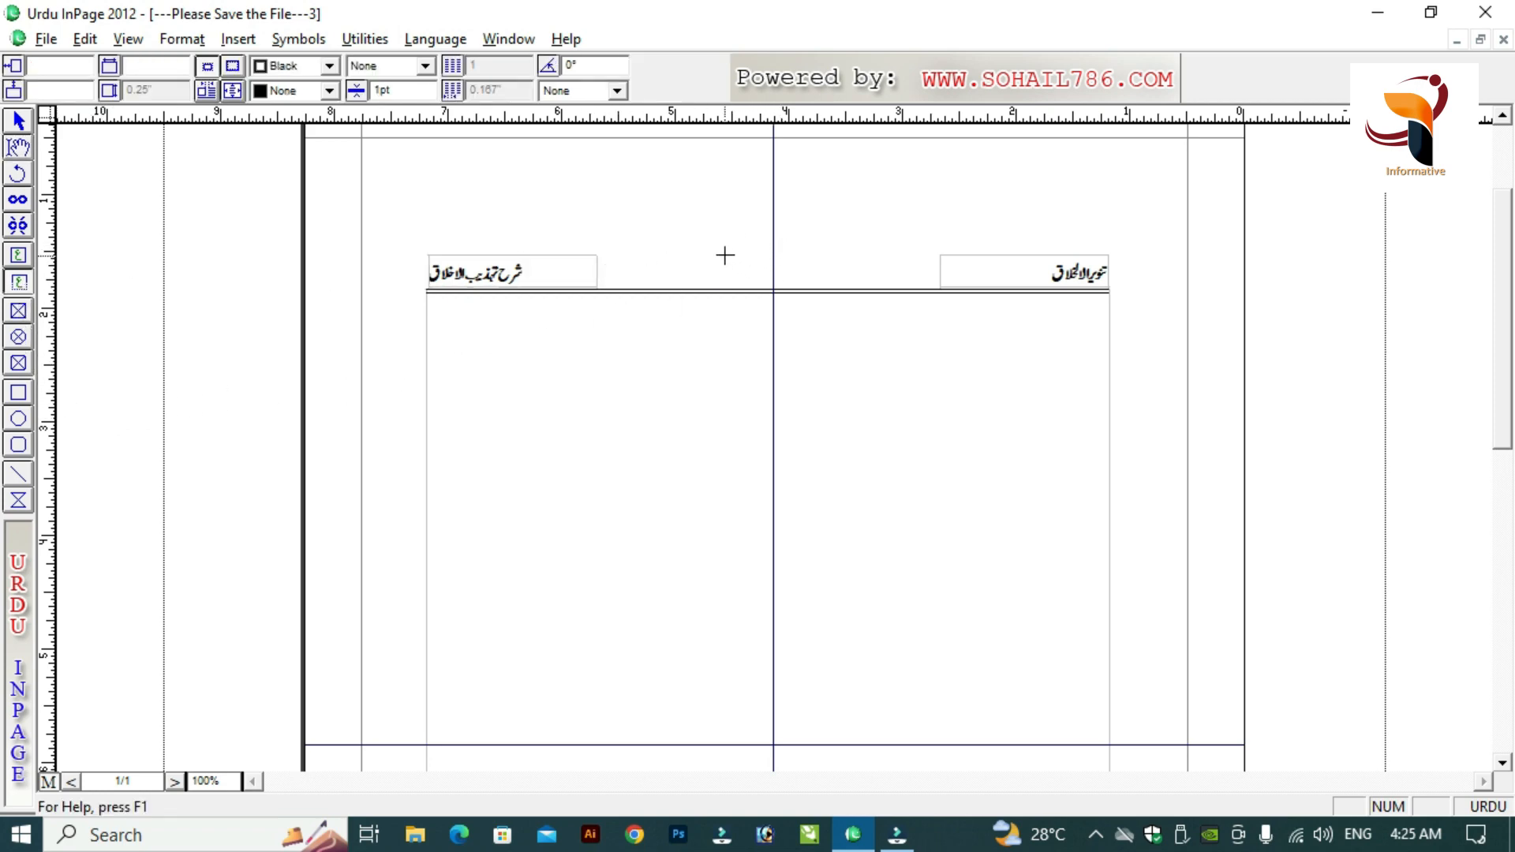
{"action": "left_click_drag", "start_coordinate": [716, 257], "coordinate": [818, 288]}
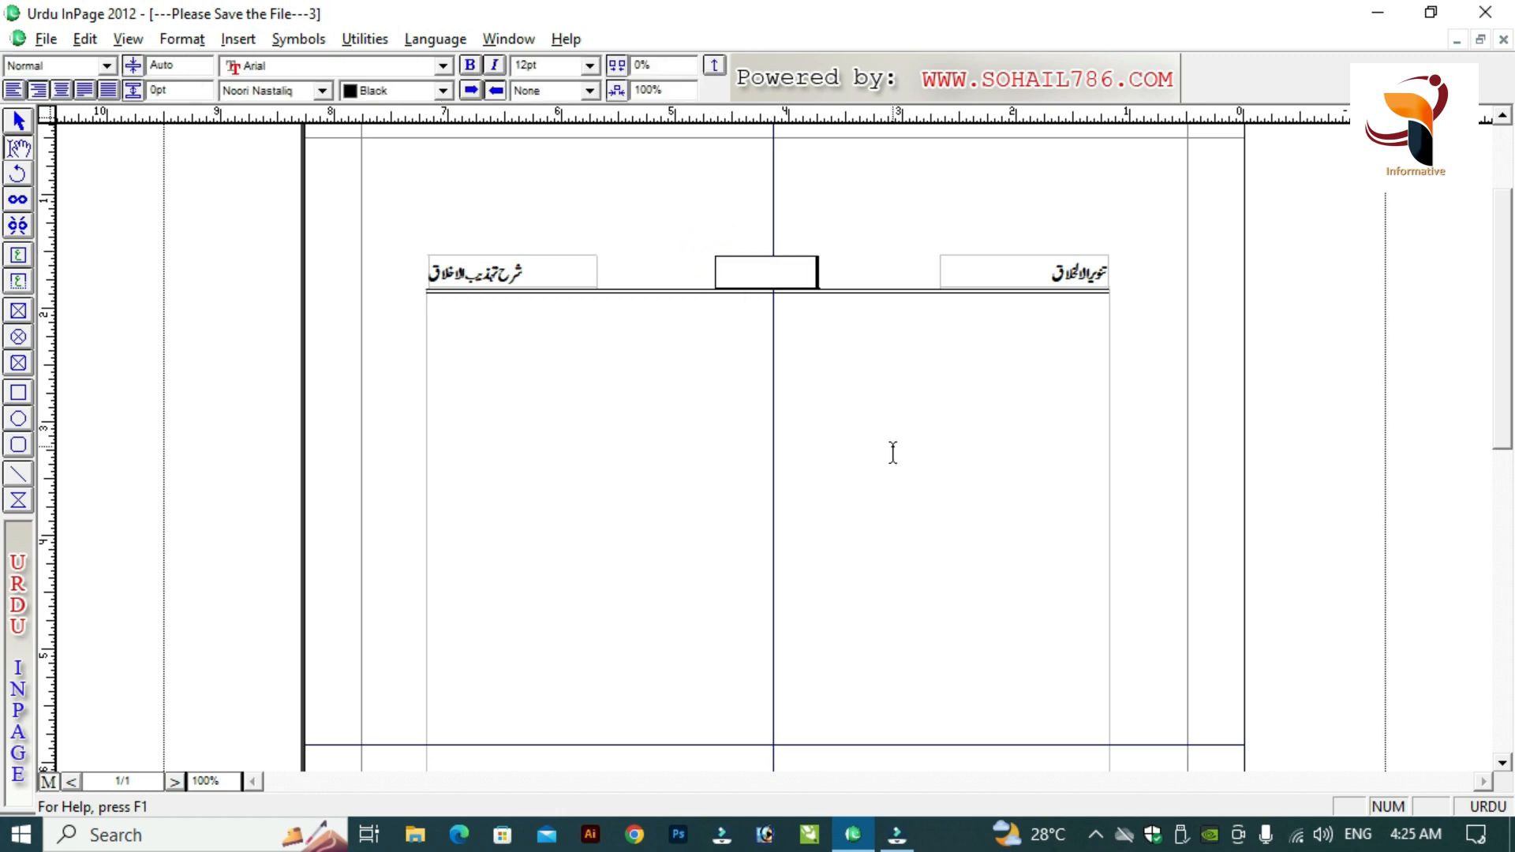
{"action": "left_click", "coordinate": [778, 264], "text": "ctrl"}
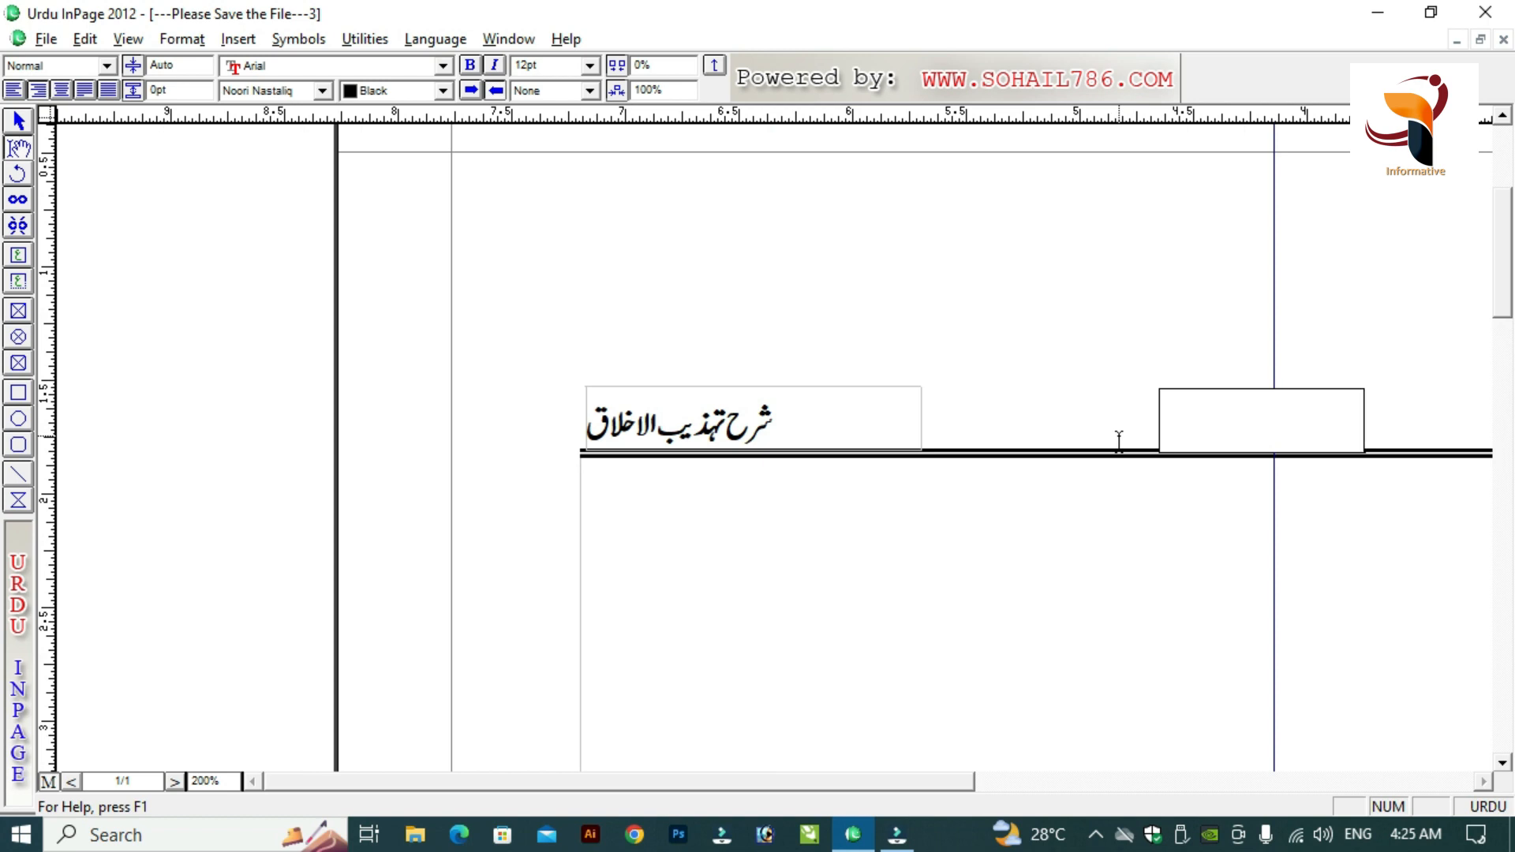
{"action": "key", "text": "ctrl+shift+c"}
{"action": "type", "text": "صف"}
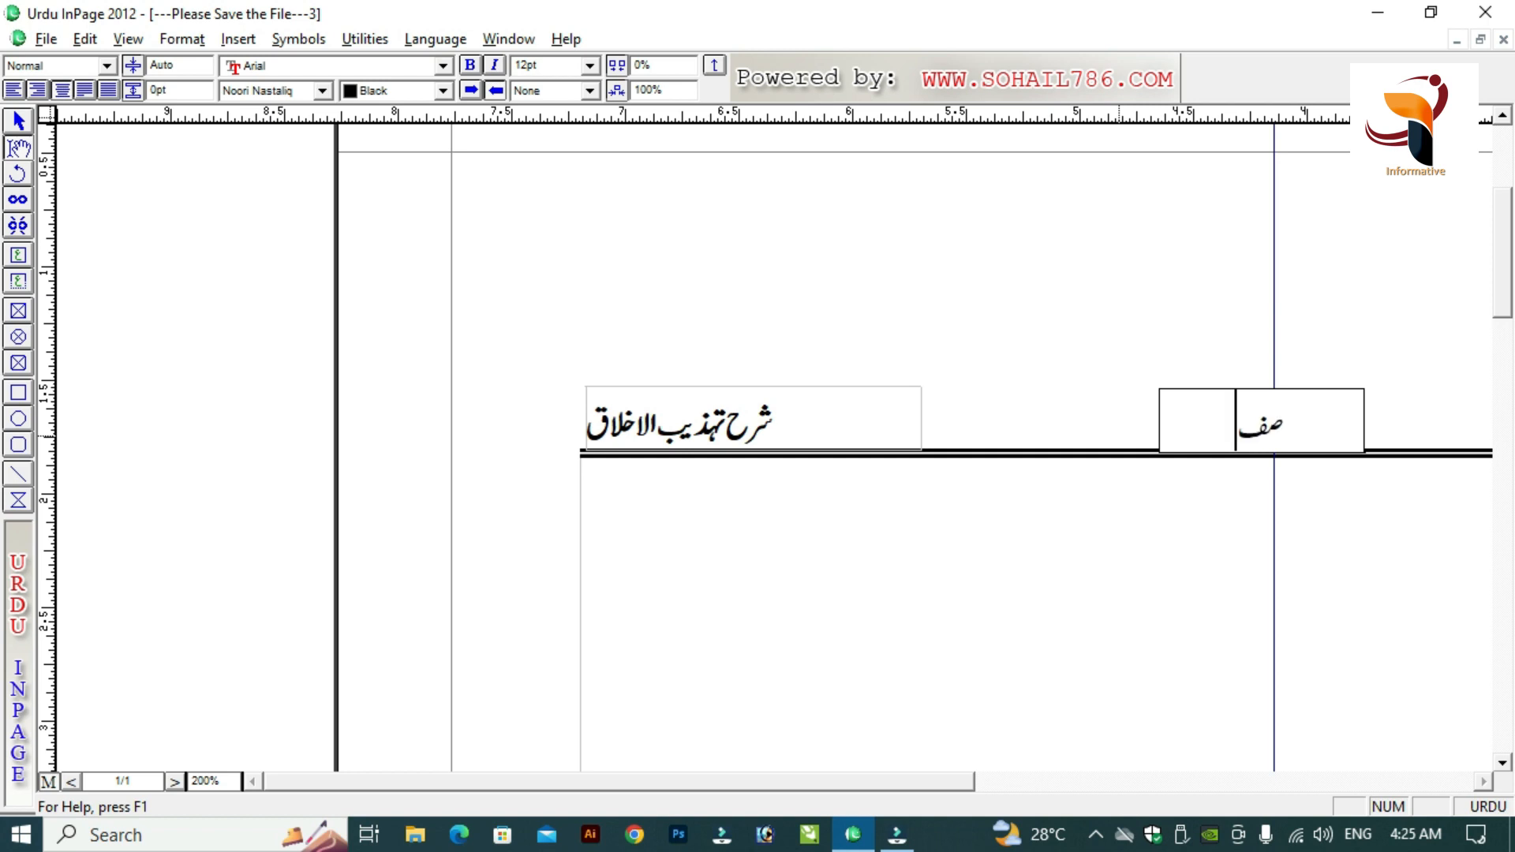
{"action": "type", "text": "حہ نمبر"}
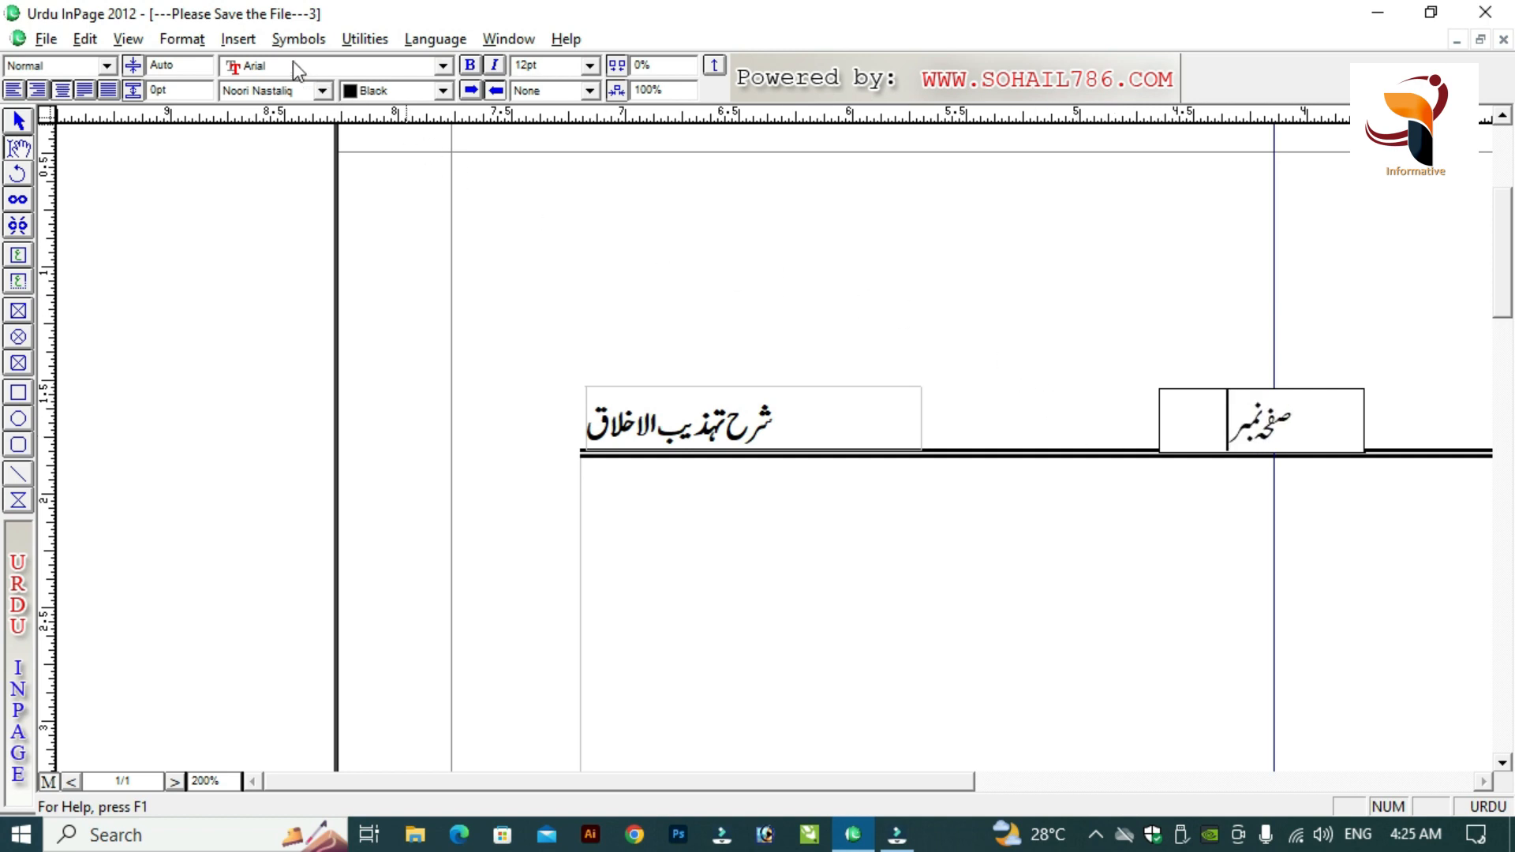
- Insert an automatic page number after the "صفحہ نمبر" label in the centre header box
{"action": "left_click", "coordinate": [238, 39]}
{"action": "mouse_move", "coordinate": [272, 41]}
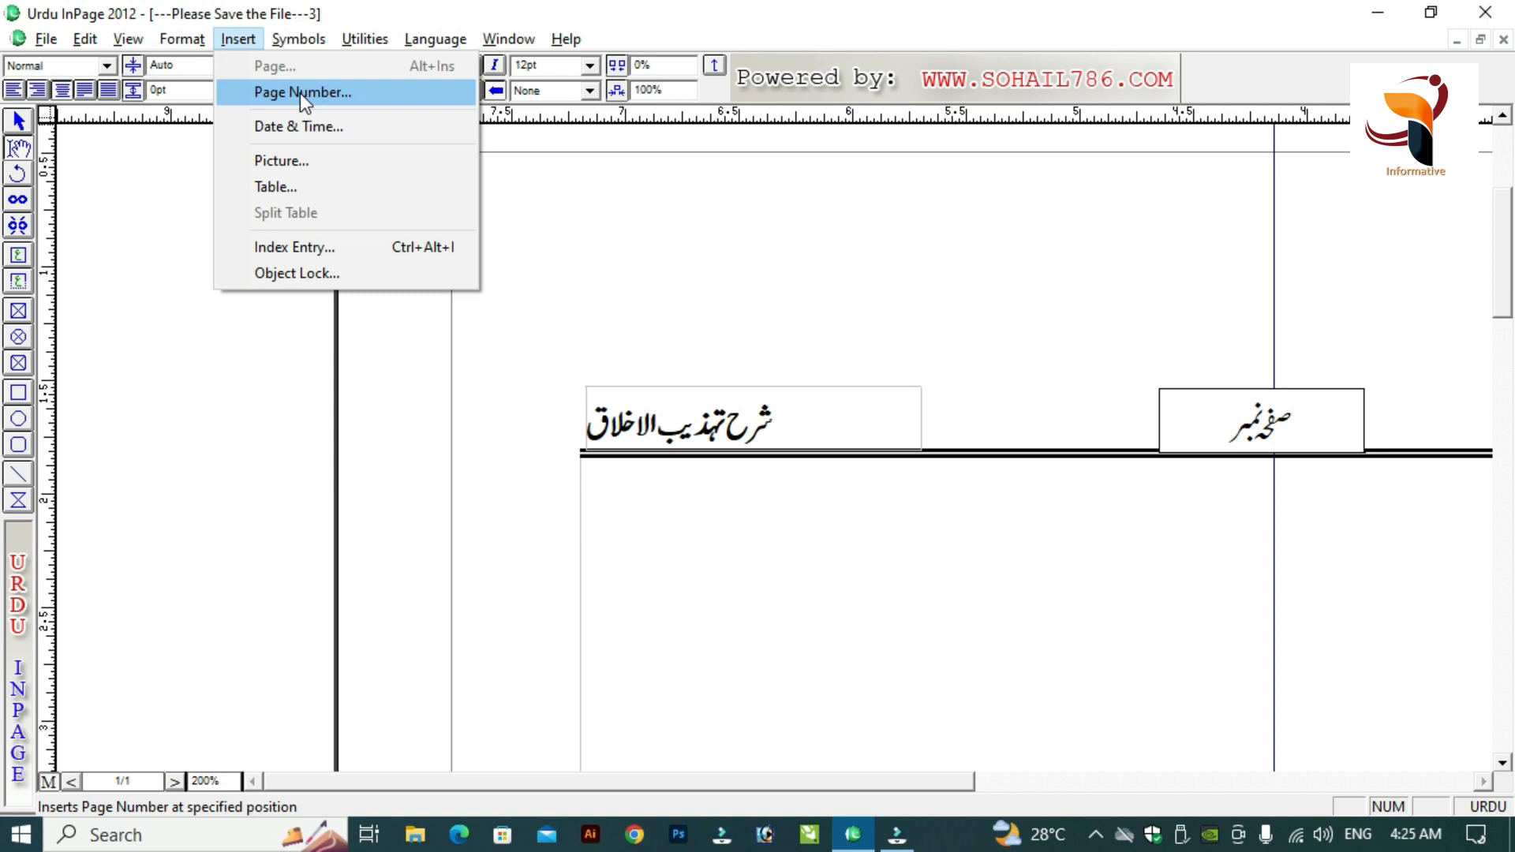
{"action": "left_click", "coordinate": [300, 93]}
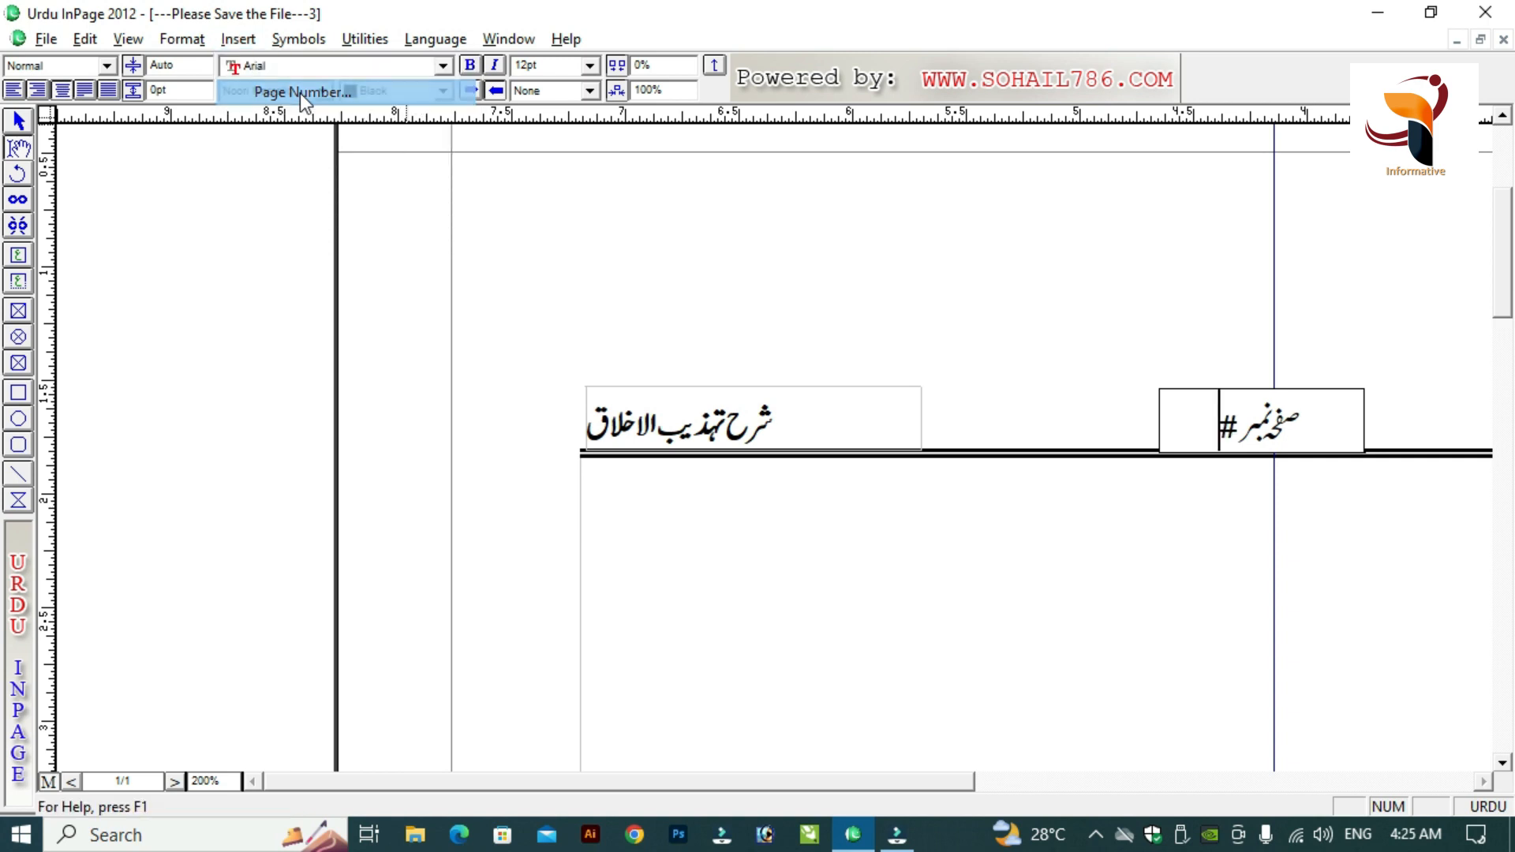
{"action": "left_click", "coordinate": [1237, 419]}
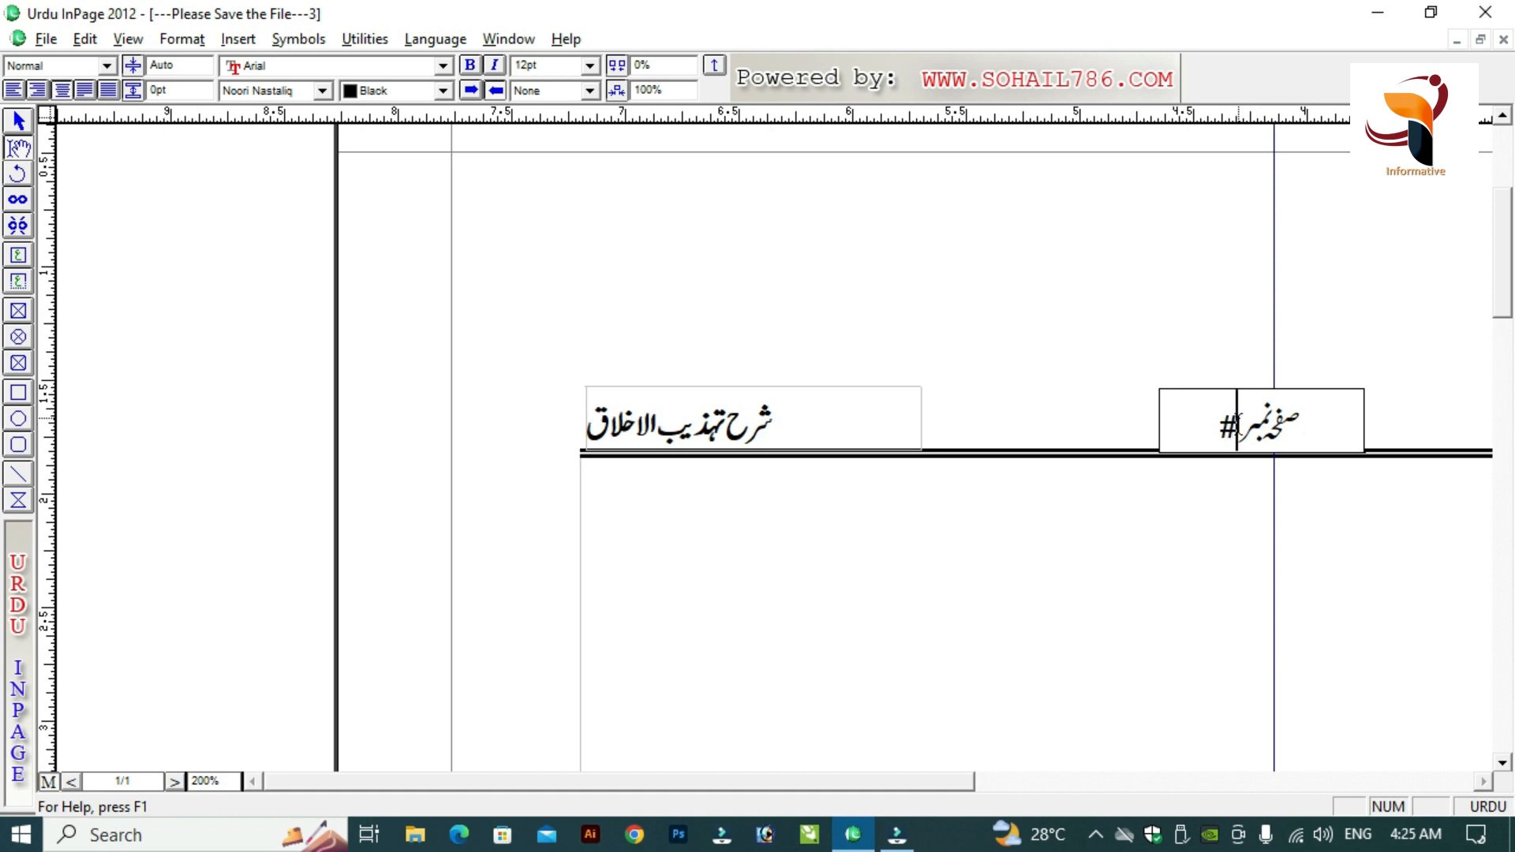
{"action": "key", "text": "ctrl+0"}
{"action": "key", "text": "ctrl+1"}
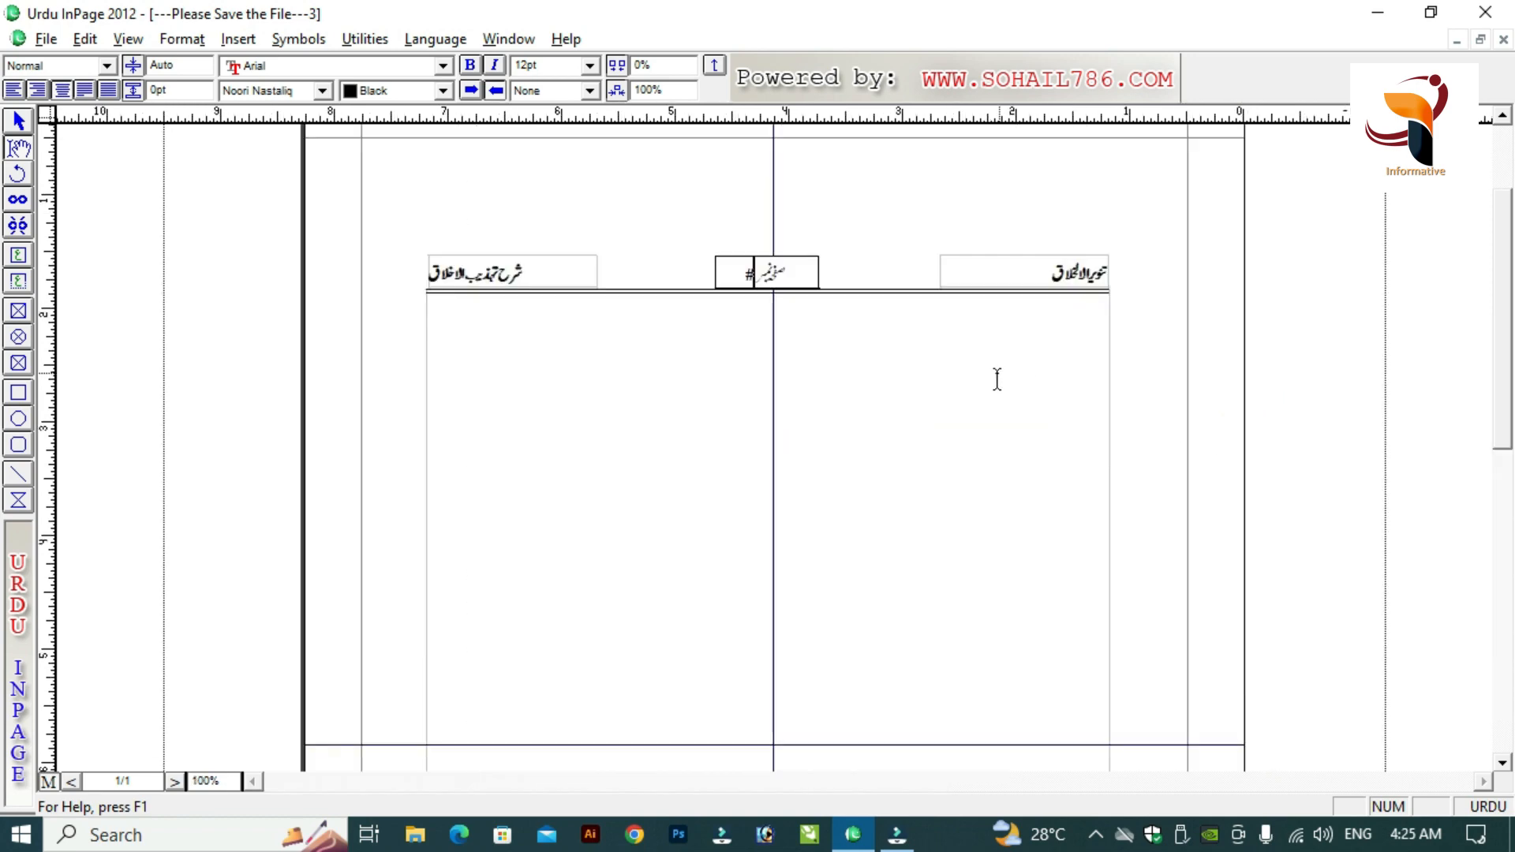
{"action": "key", "text": "ctrl+0"}
{"action": "key", "text": "ctrl+1"}
{"action": "key", "text": "ctrl+0"}
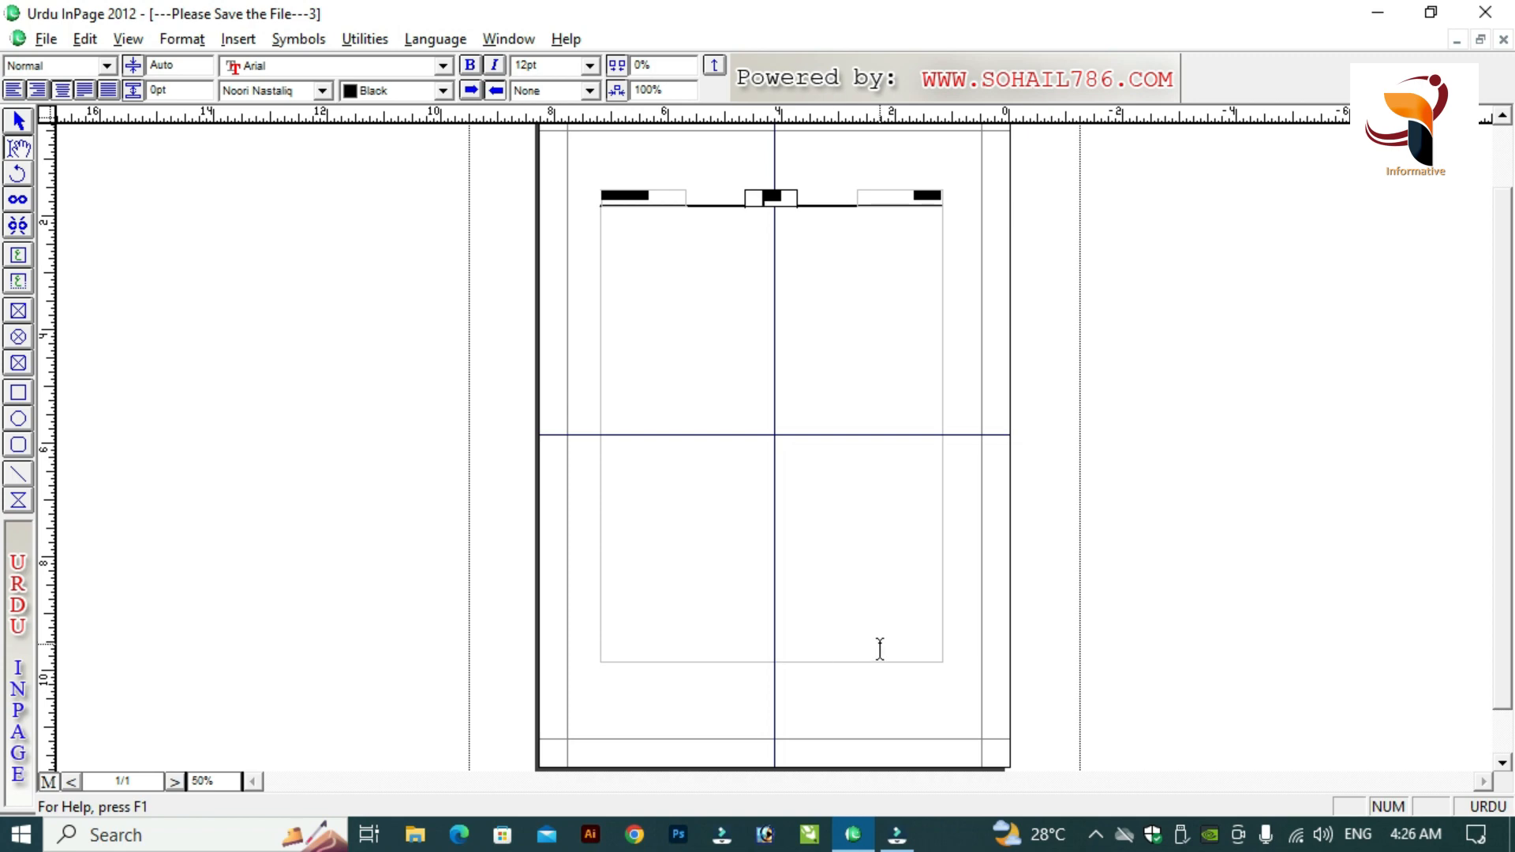
- Duplicate the double line under the header on the master page
{"action": "key", "text": "ctrl+1"}
{"action": "key", "text": "Escape"}
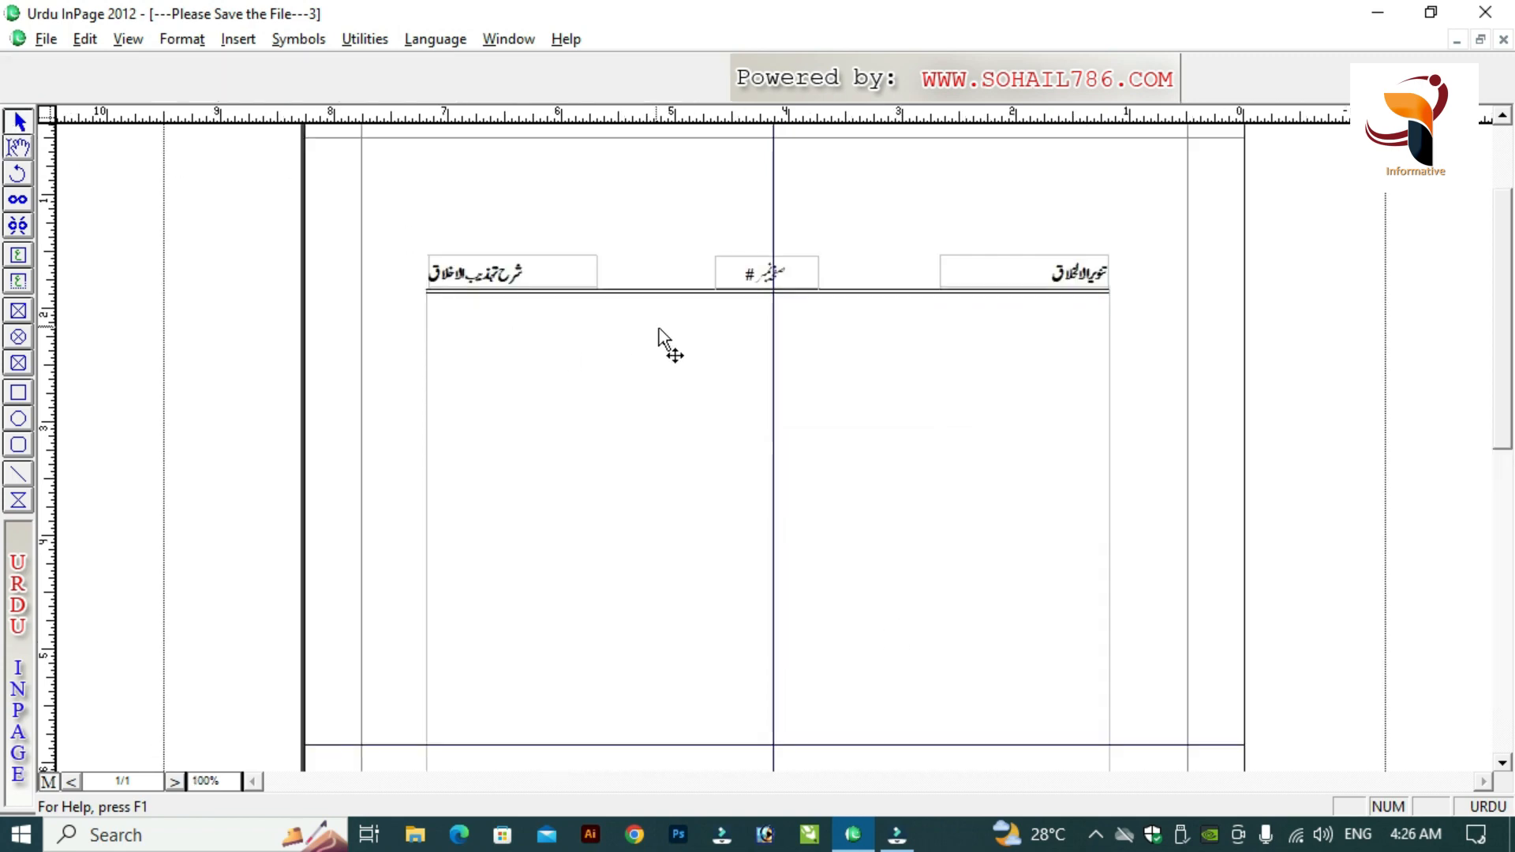
{"action": "left_click", "coordinate": [877, 292]}
{"action": "left_click", "coordinate": [869, 293]}
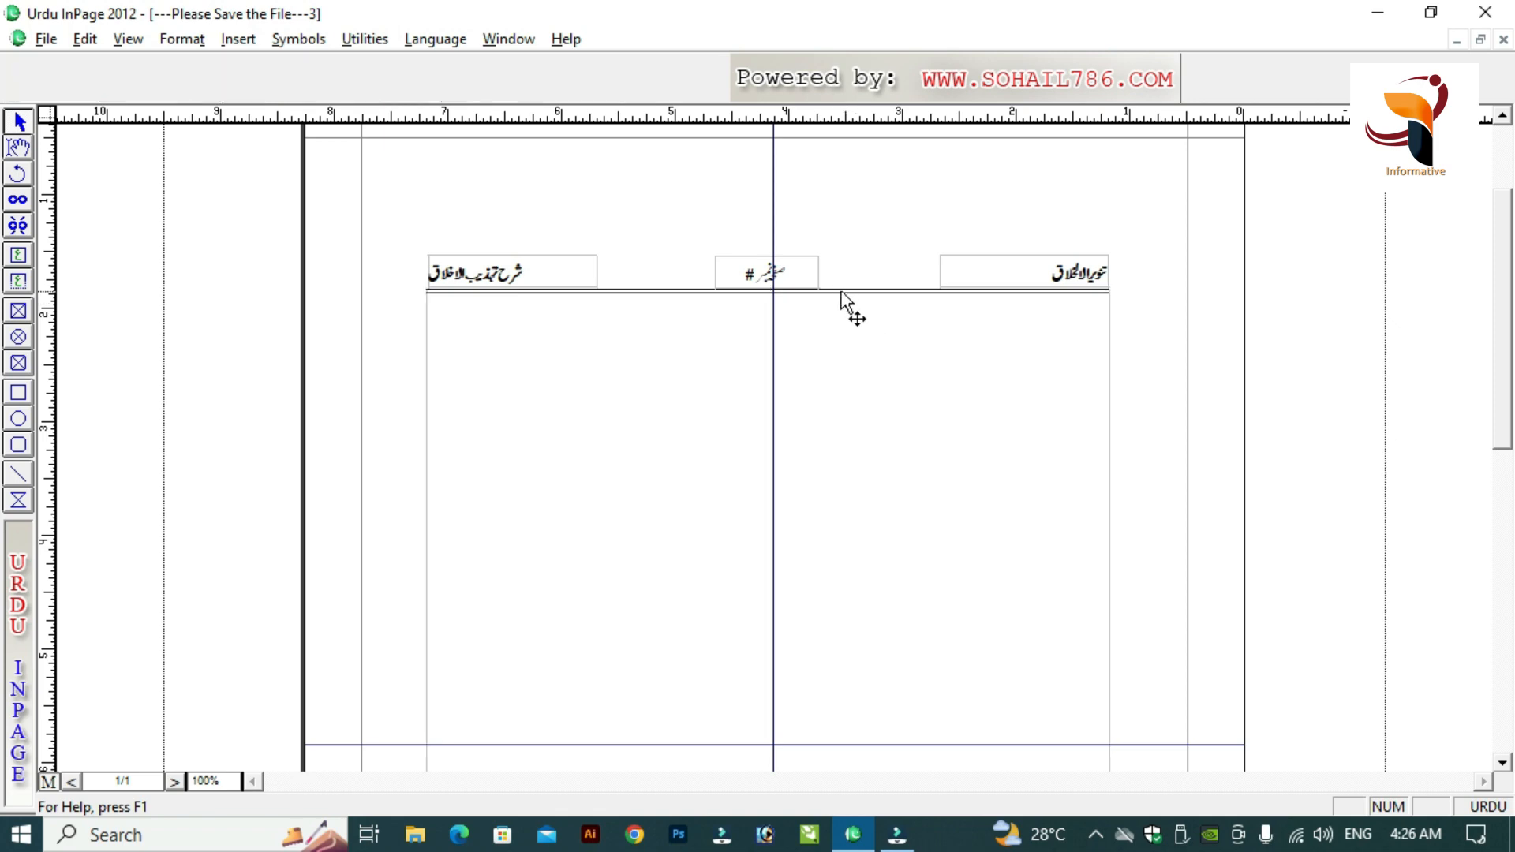
{"action": "left_click", "coordinate": [845, 291]}
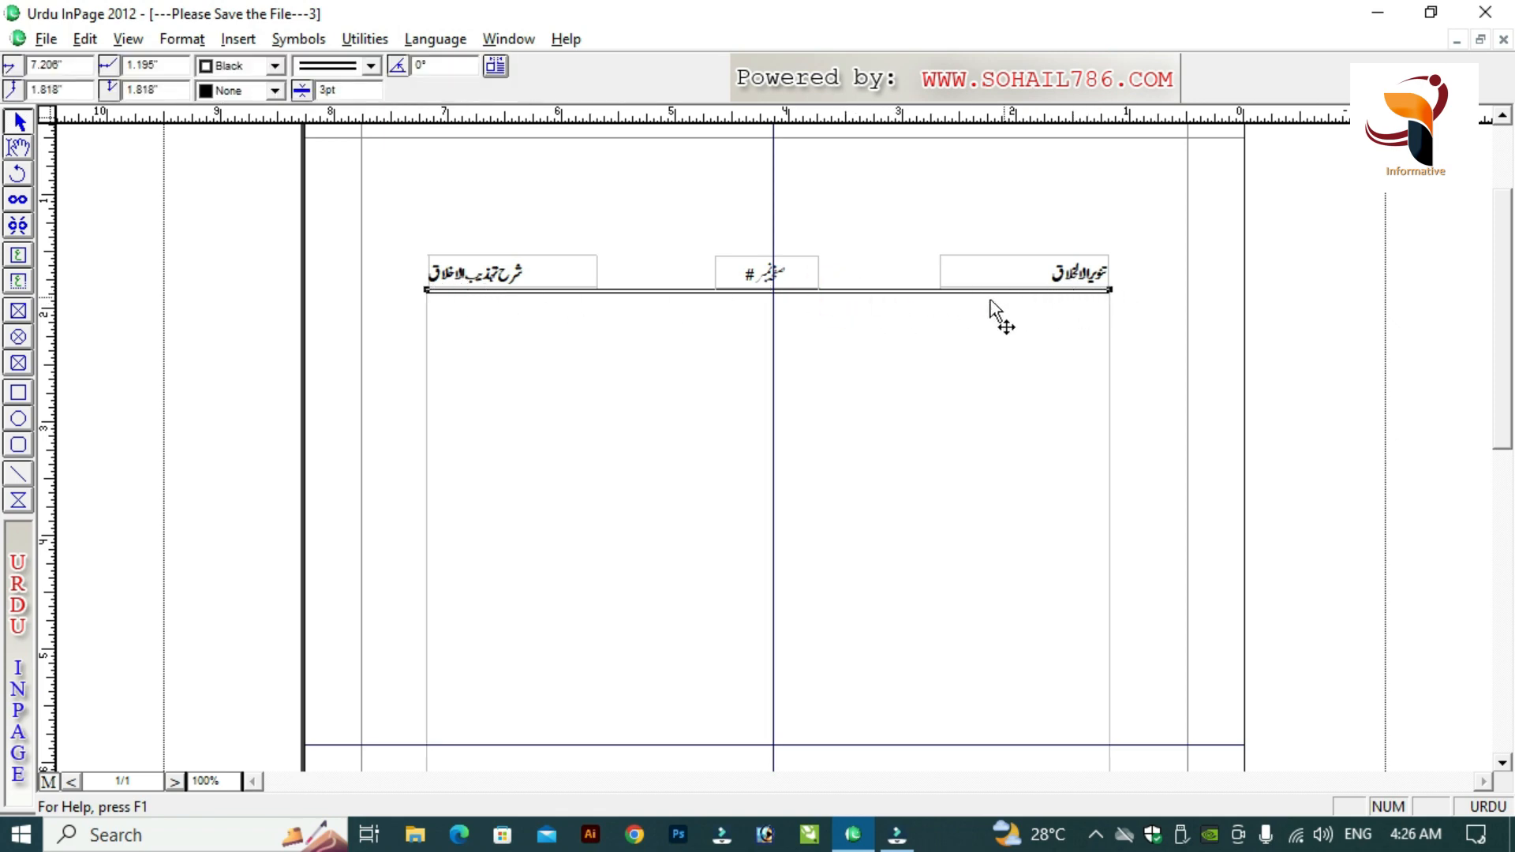
{"action": "left_click", "coordinate": [925, 310]}
{"action": "key", "text": "Return"}
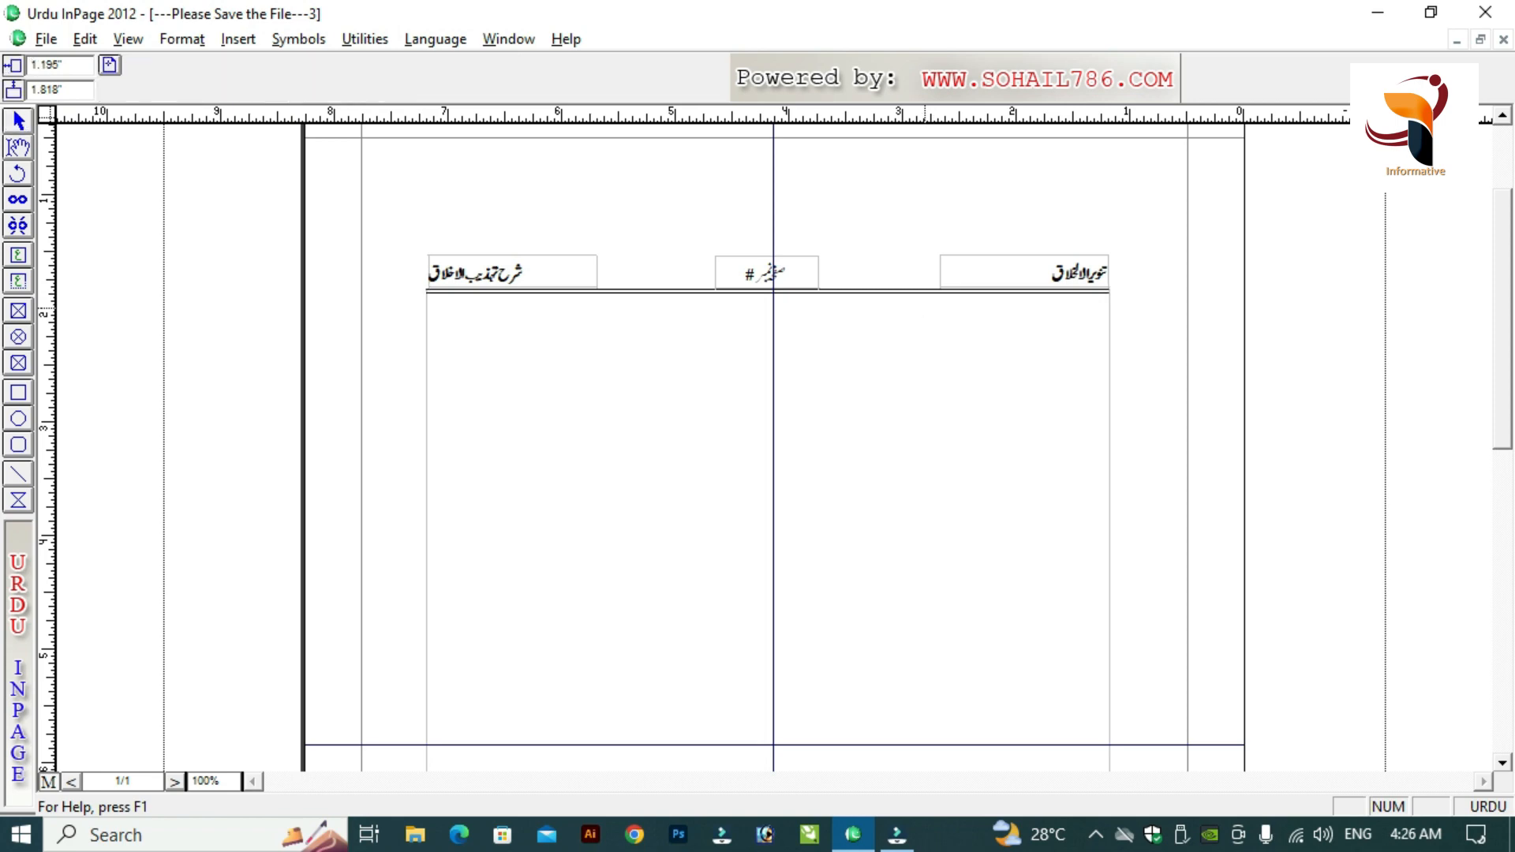
- Move the copied line down to the lower edge of the text box, at about 9.839 inches vertically
{"action": "key", "text": "Down"}
{"action": "key", "text": "Down"}
{"action": "key", "text": "Down"}
{"action": "key", "text": "Down"}
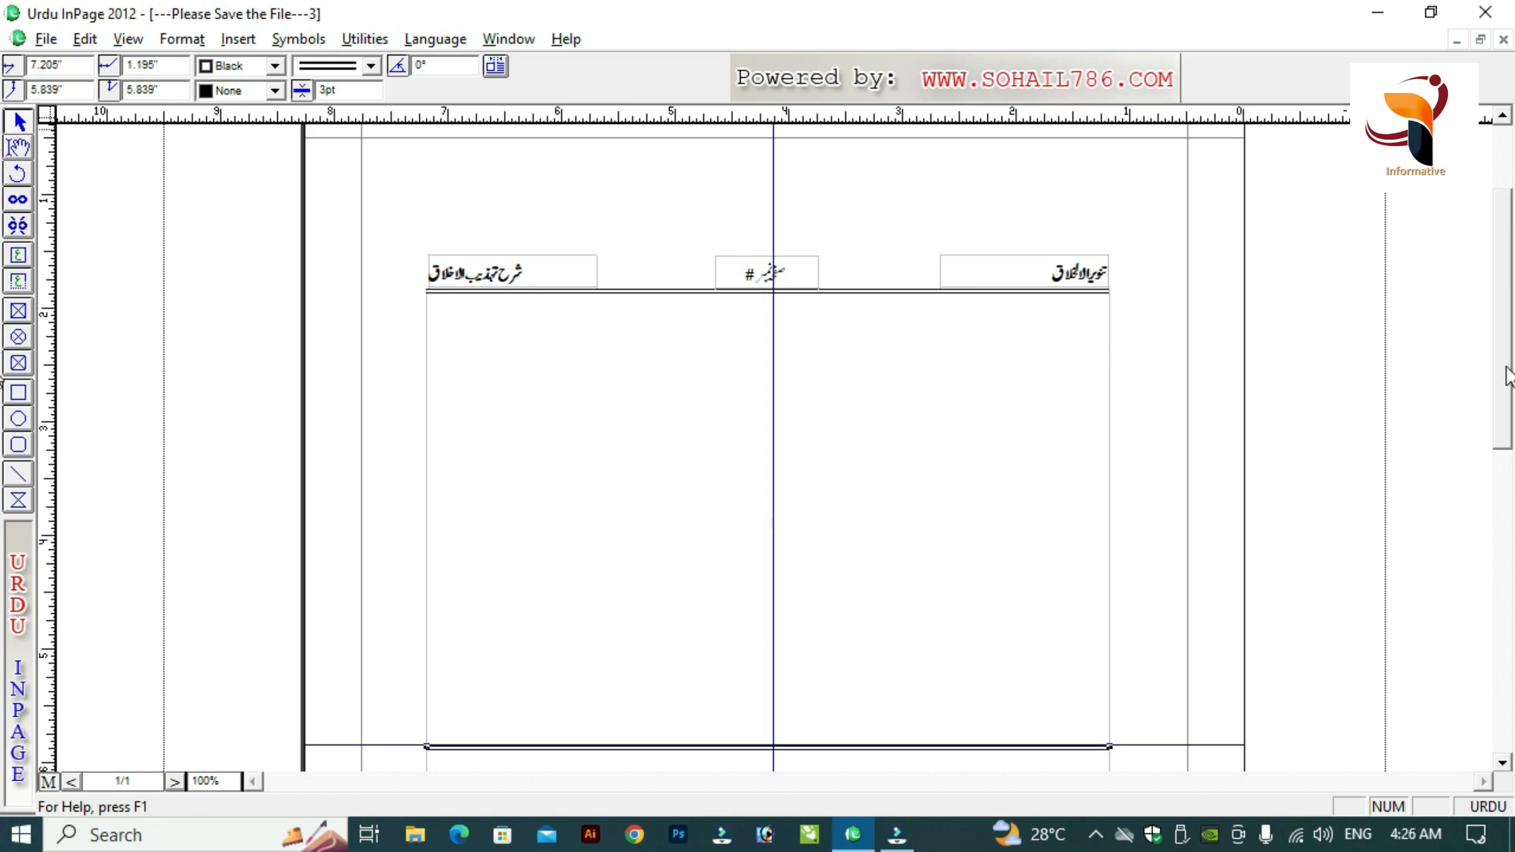
{"action": "left_click_drag", "start_coordinate": [1503, 362], "coordinate": [1503, 501]}
{"action": "key", "text": "Down"}
{"action": "key", "text": "Down"}
{"action": "key", "text": "Down"}
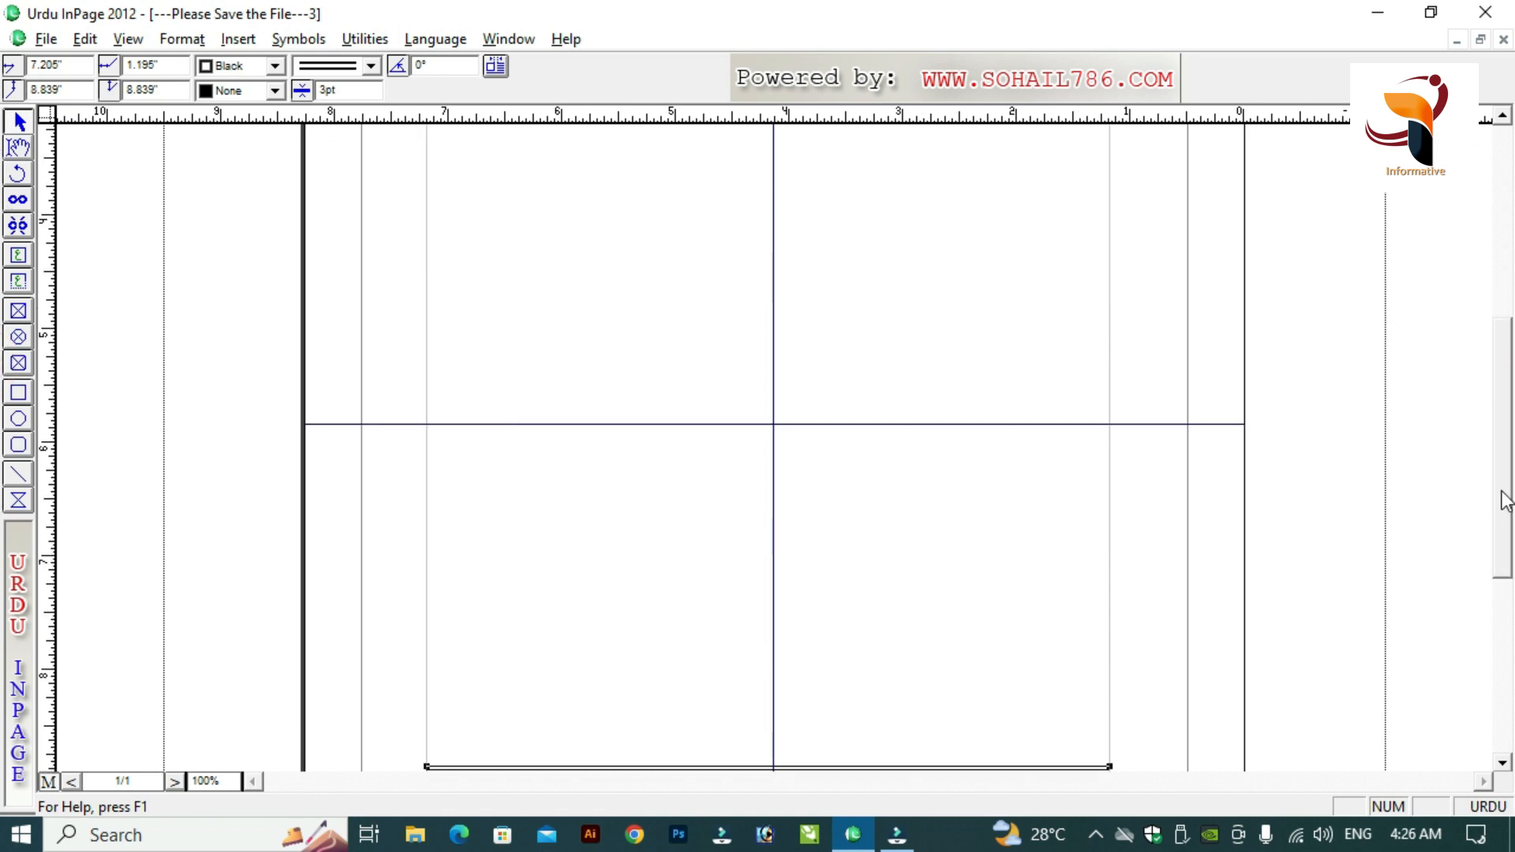
{"action": "key", "text": "Down"}
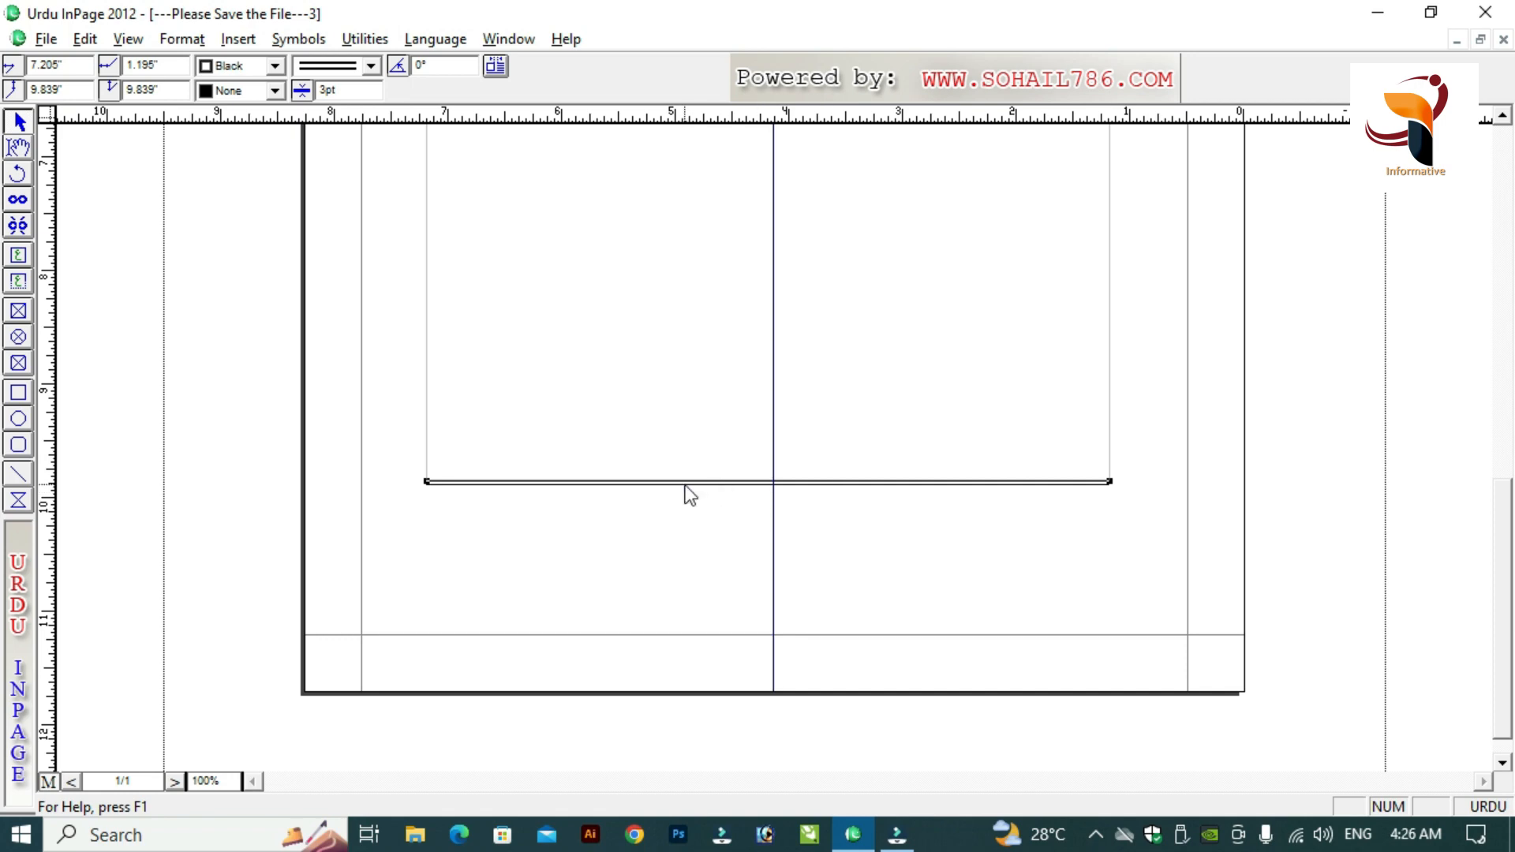
- Set the lower line's thickness to 1pt and change its style to a single solid line
{"action": "double_click", "coordinate": [359, 91]}
{"action": "type", "text": "1"}
{"action": "left_click", "coordinate": [370, 66]}
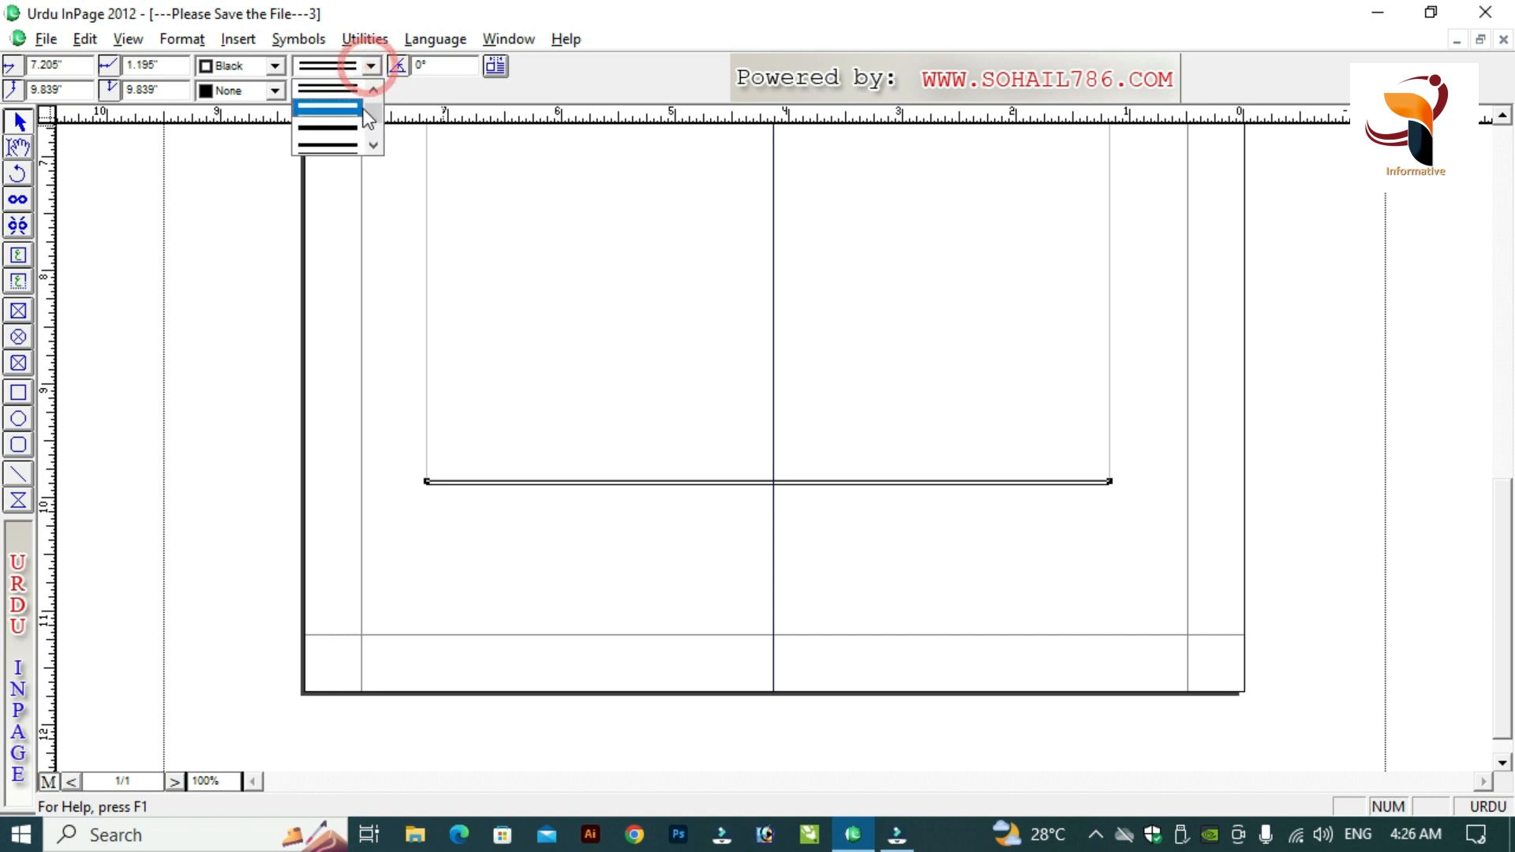
{"action": "left_click", "coordinate": [332, 130]}
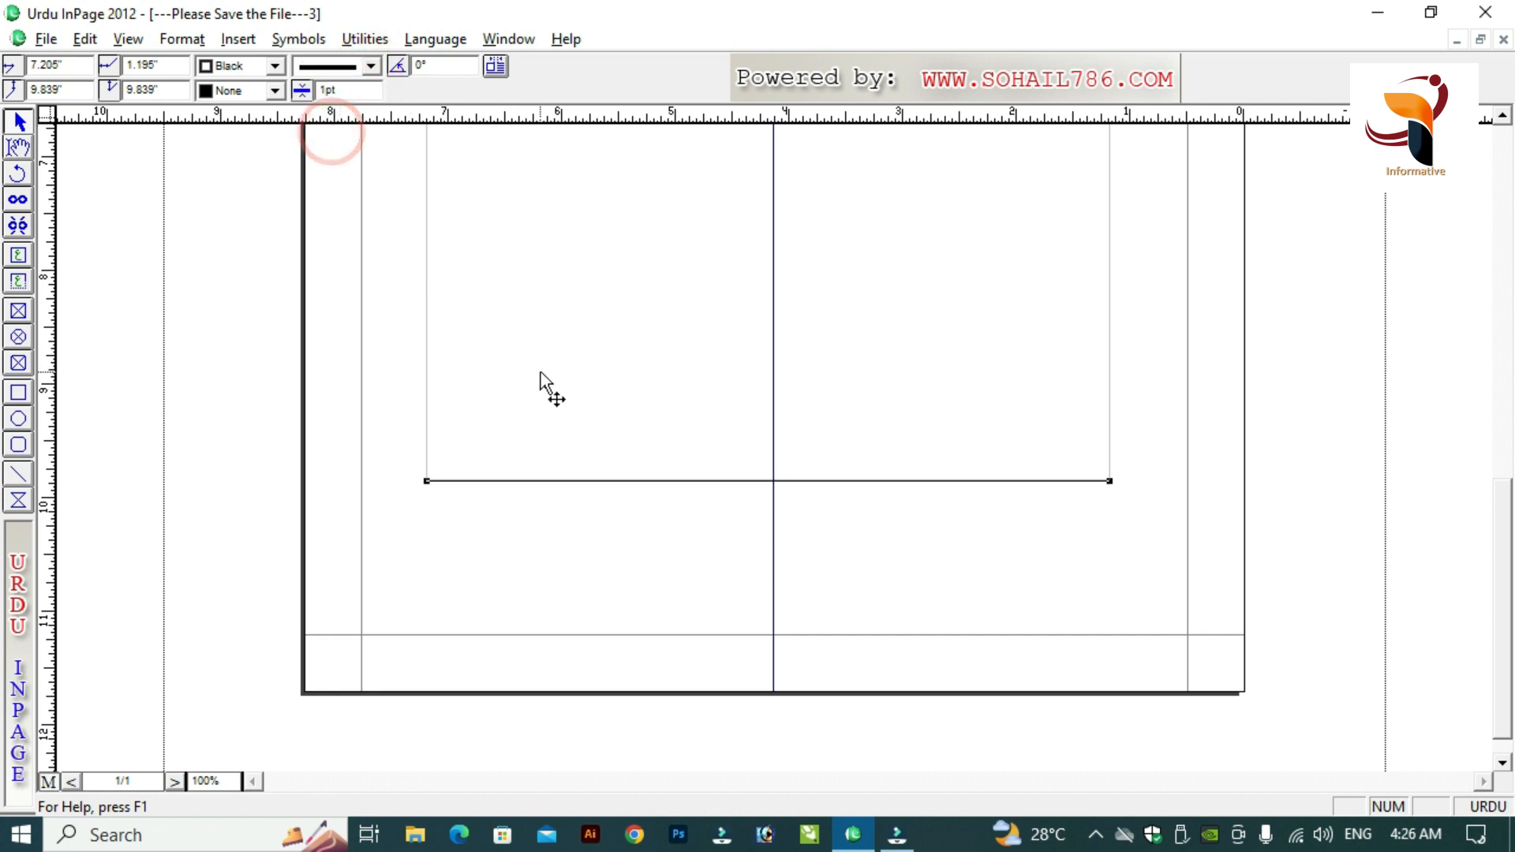
{"action": "left_click", "coordinate": [597, 270]}
- Leave the master page and return to document page 1
{"action": "left_click_drag", "start_coordinate": [1503, 517], "coordinate": [1505, 426]}
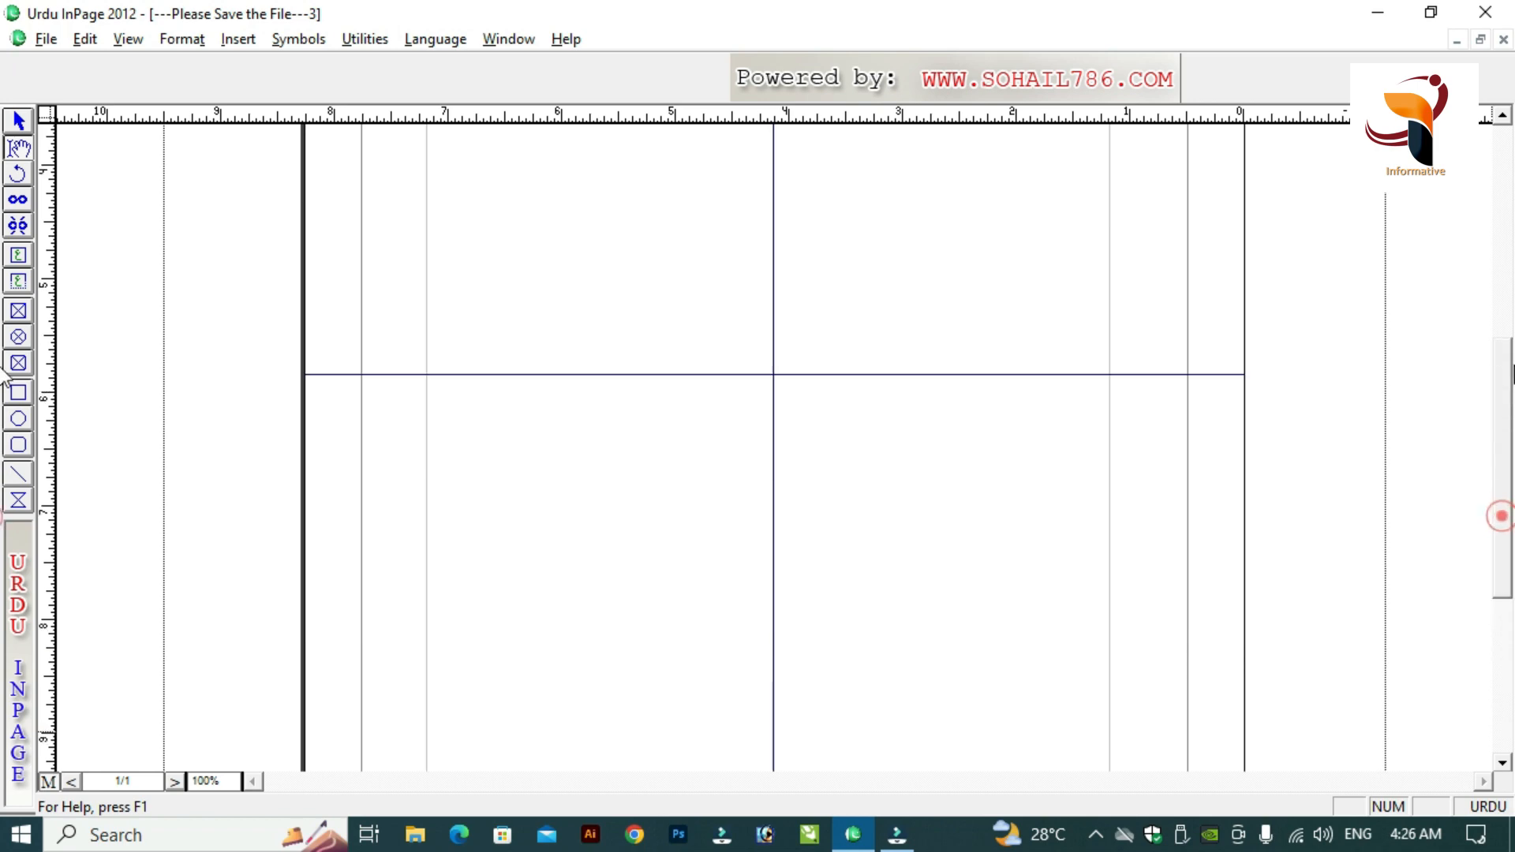
{"action": "left_click", "coordinate": [1505, 422]}
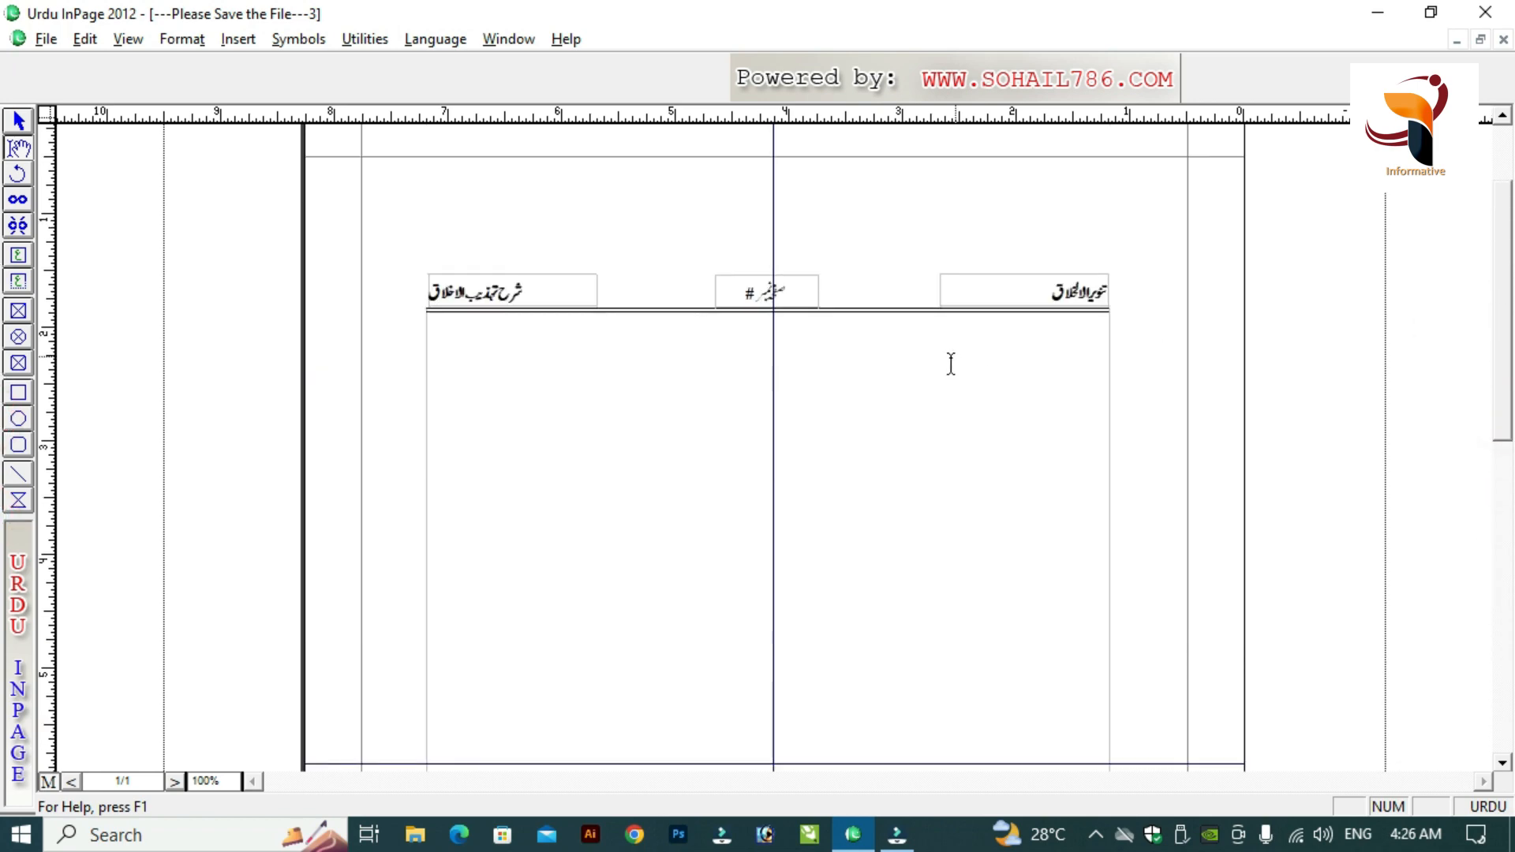
{"action": "left_click", "coordinate": [898, 350]}
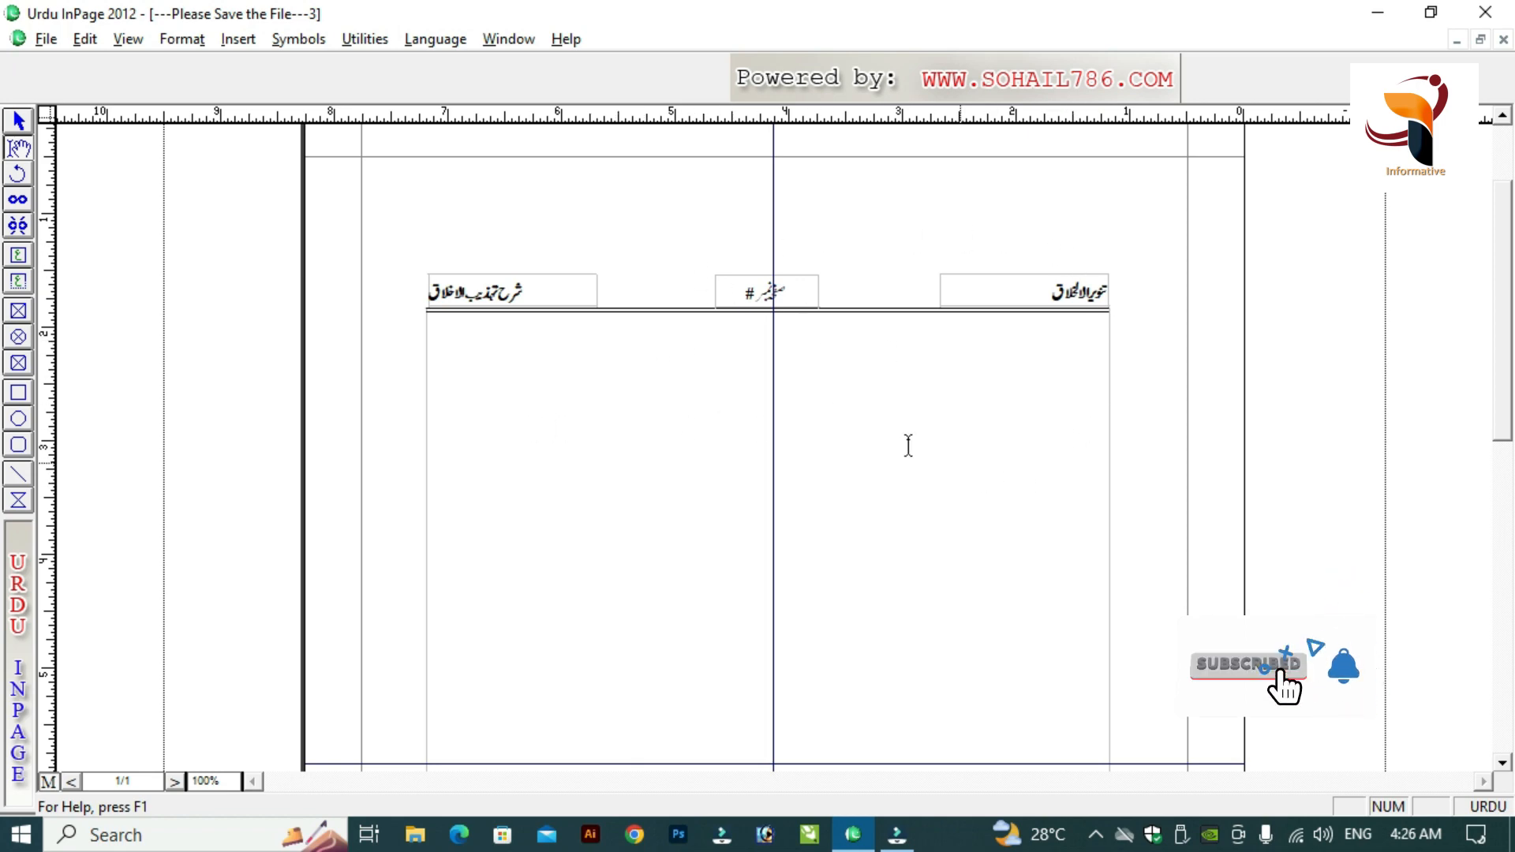
{"action": "left_click", "coordinate": [872, 409]}
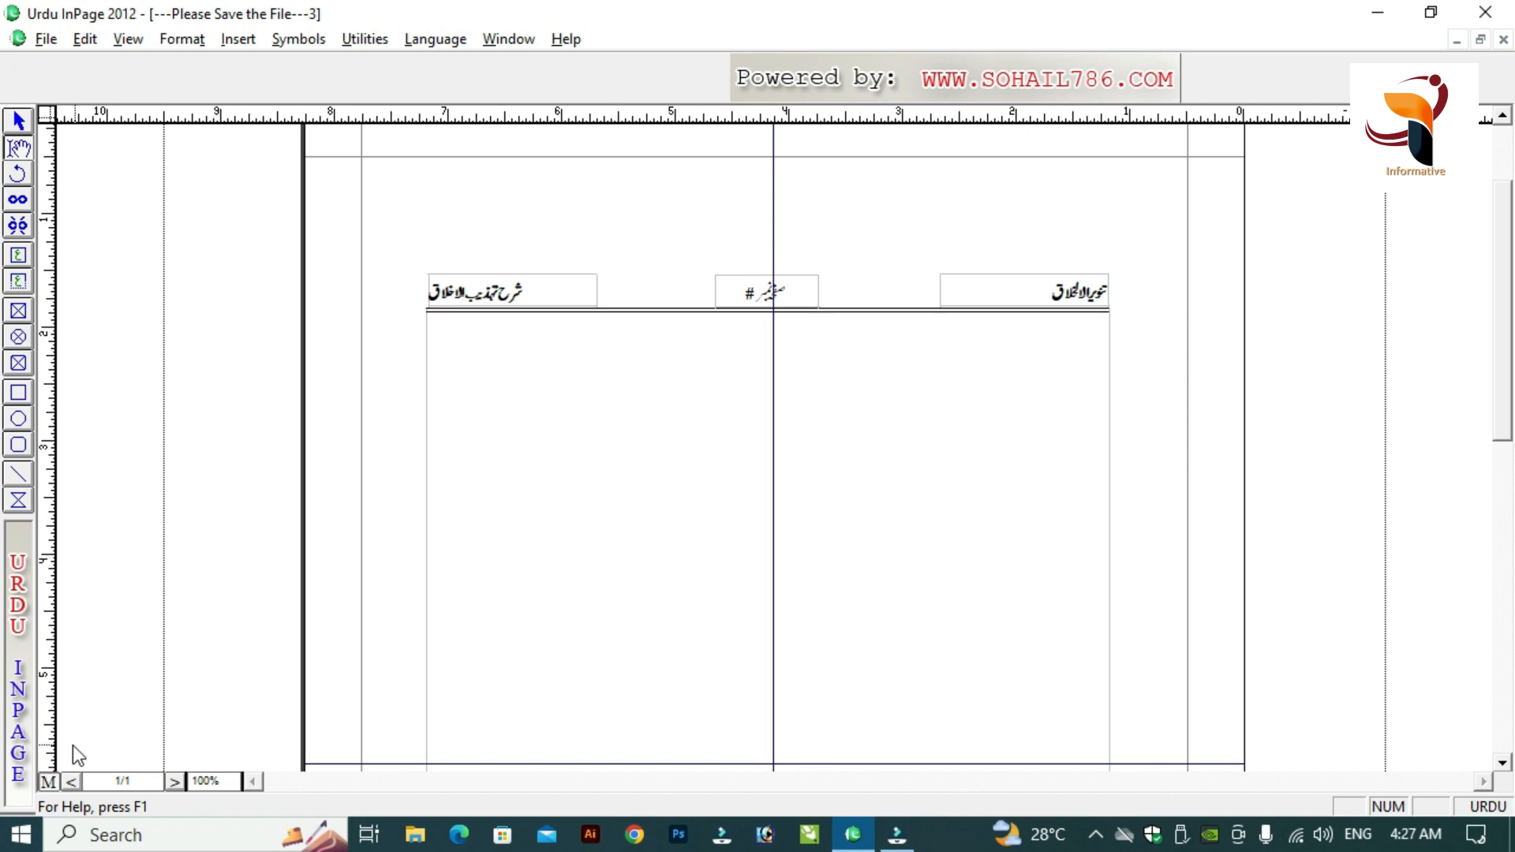
{"action": "left_click", "coordinate": [48, 783]}
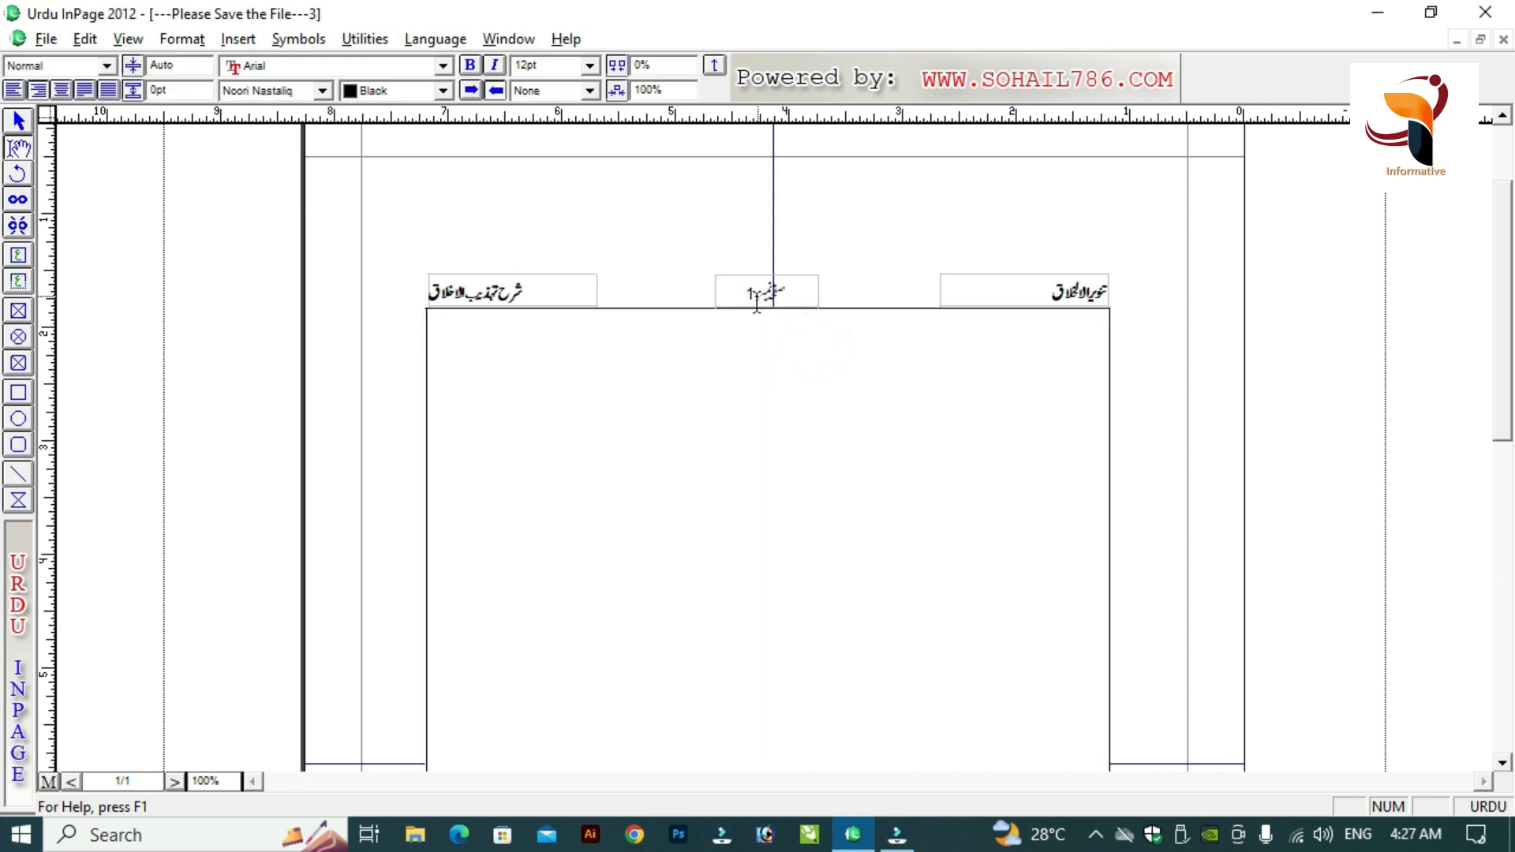
{"action": "left_click", "coordinate": [760, 406]}
{"action": "left_click", "coordinate": [750, 291]}
{"action": "left_click", "coordinate": [751, 291]}
{"action": "left_click", "coordinate": [146, 38]}
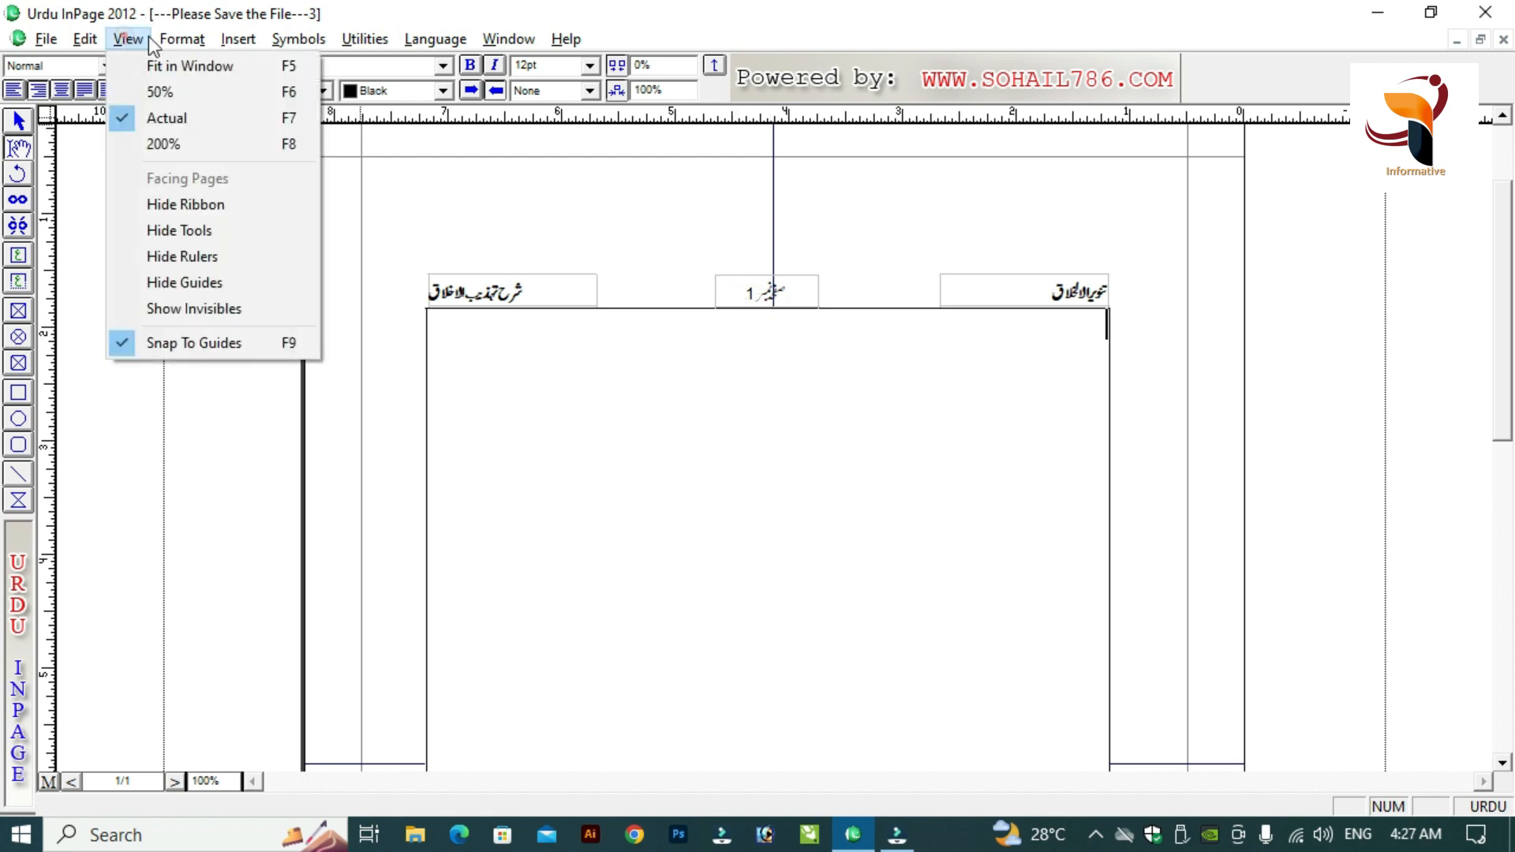
{"action": "left_click", "coordinate": [710, 473]}
{"action": "left_click", "coordinate": [86, 39]}
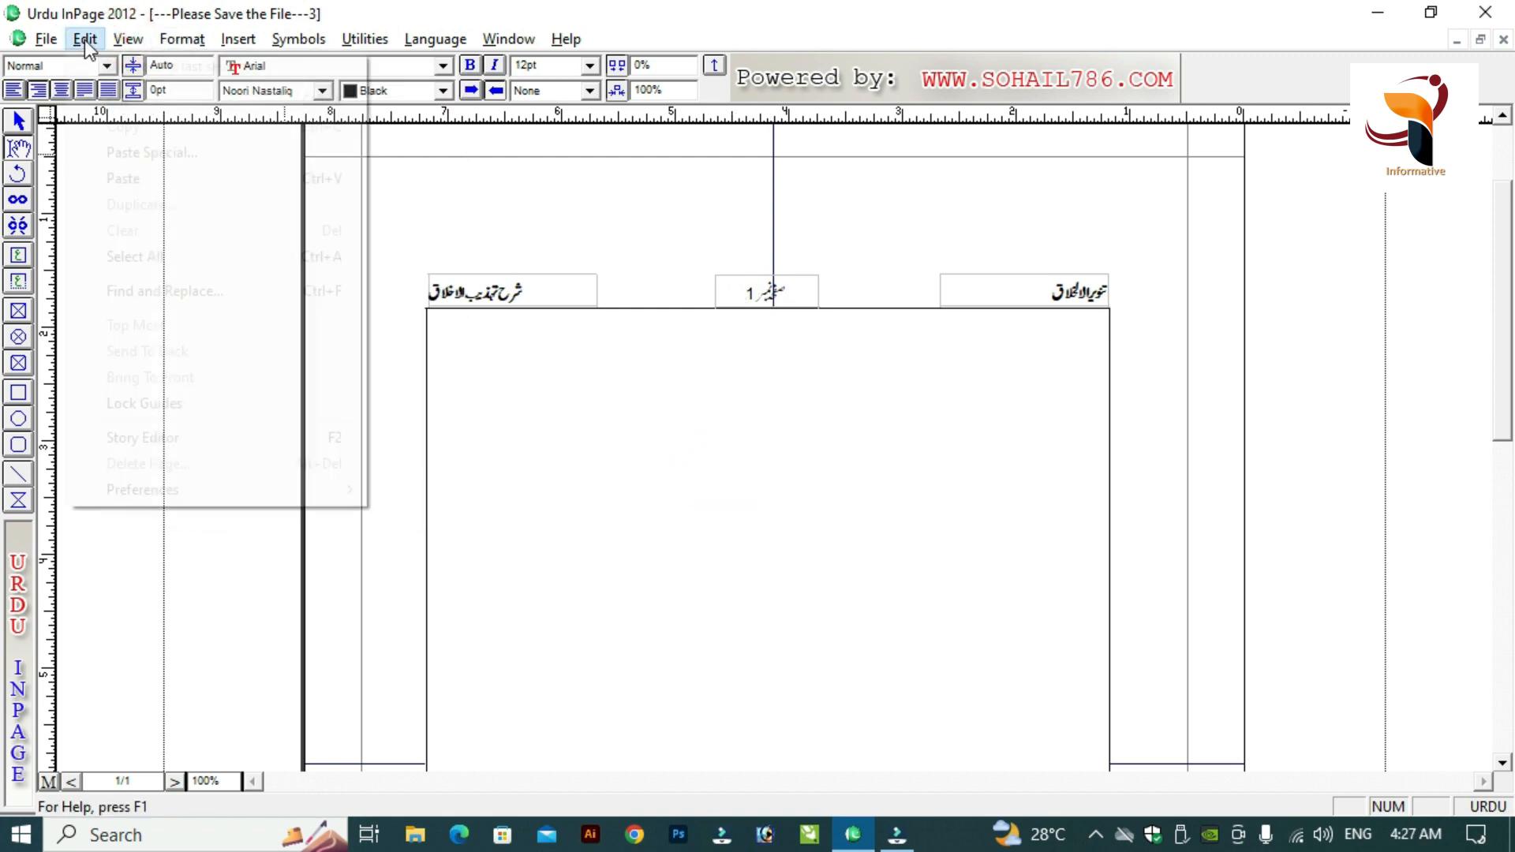
{"action": "left_click", "coordinate": [197, 485]}
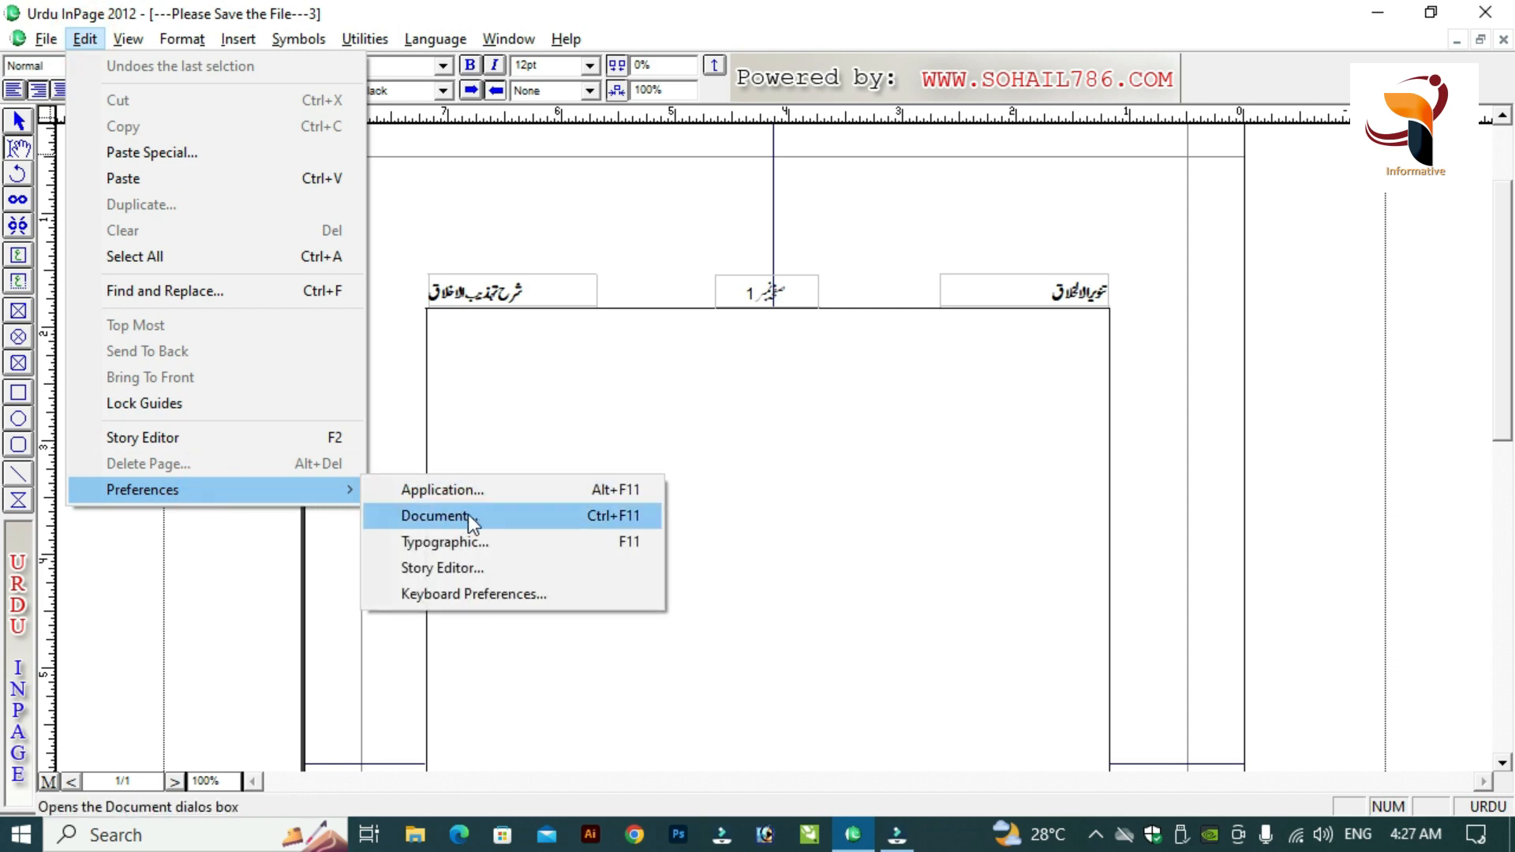
{"action": "left_click", "coordinate": [770, 541]}
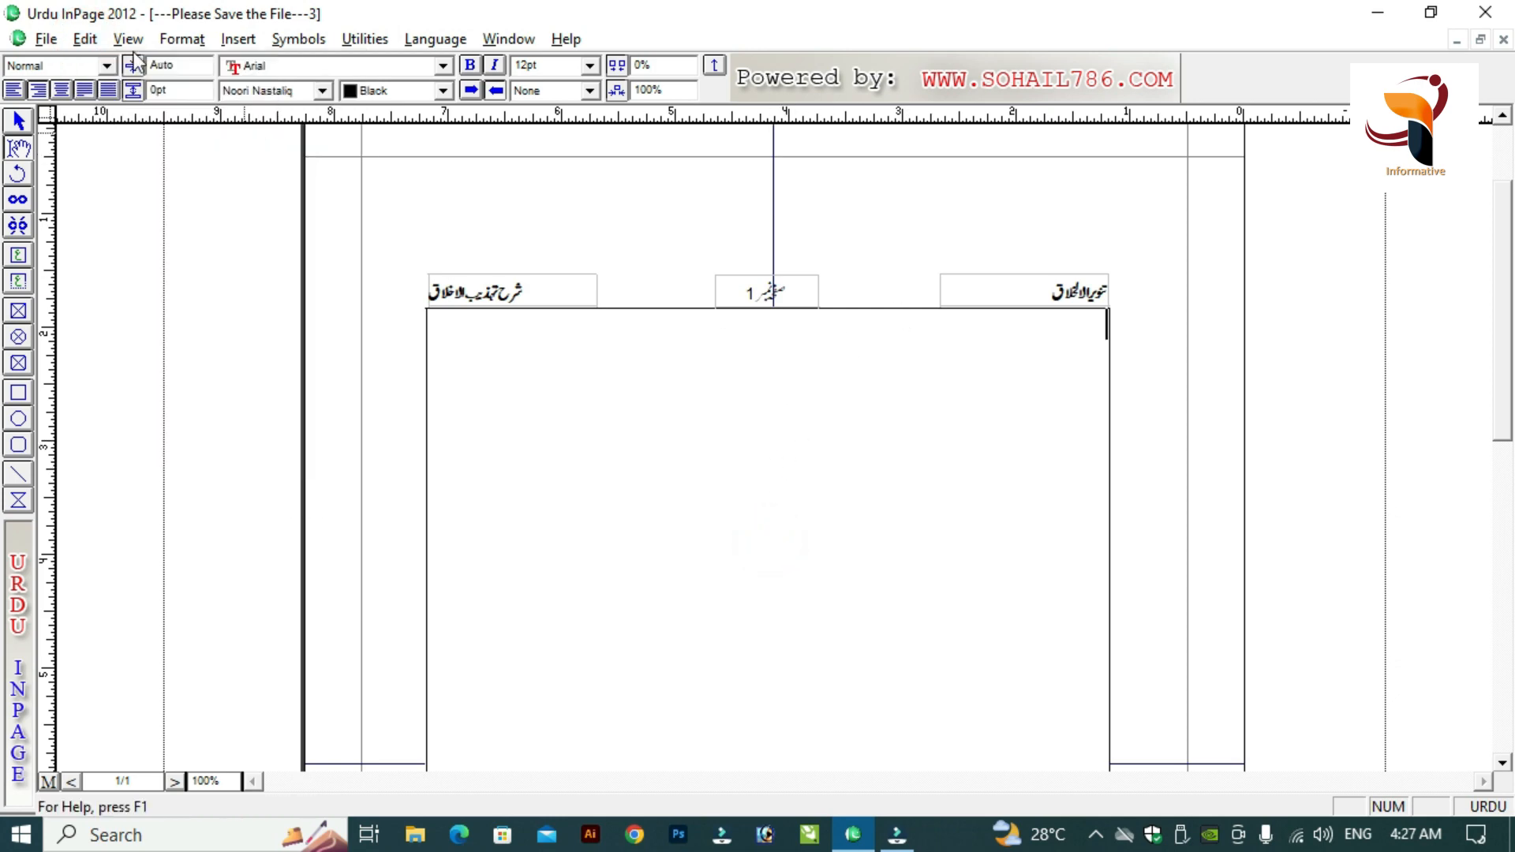
- Set the page number style to Urdu Number in the document preferences
{"action": "left_click", "coordinate": [85, 38]}
{"action": "left_click", "coordinate": [206, 488]}
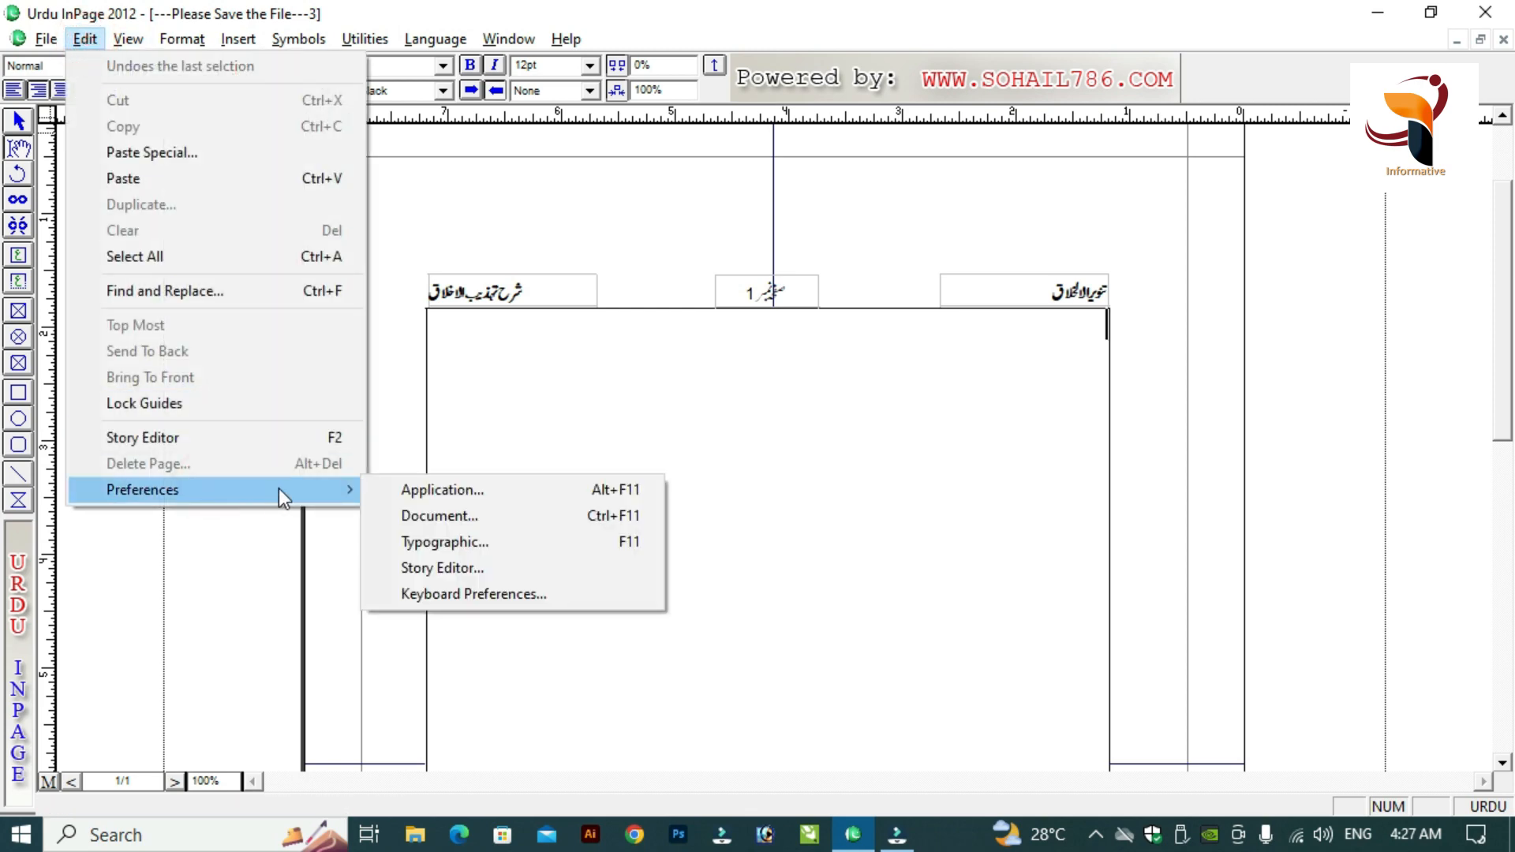
{"action": "left_click", "coordinate": [430, 517]}
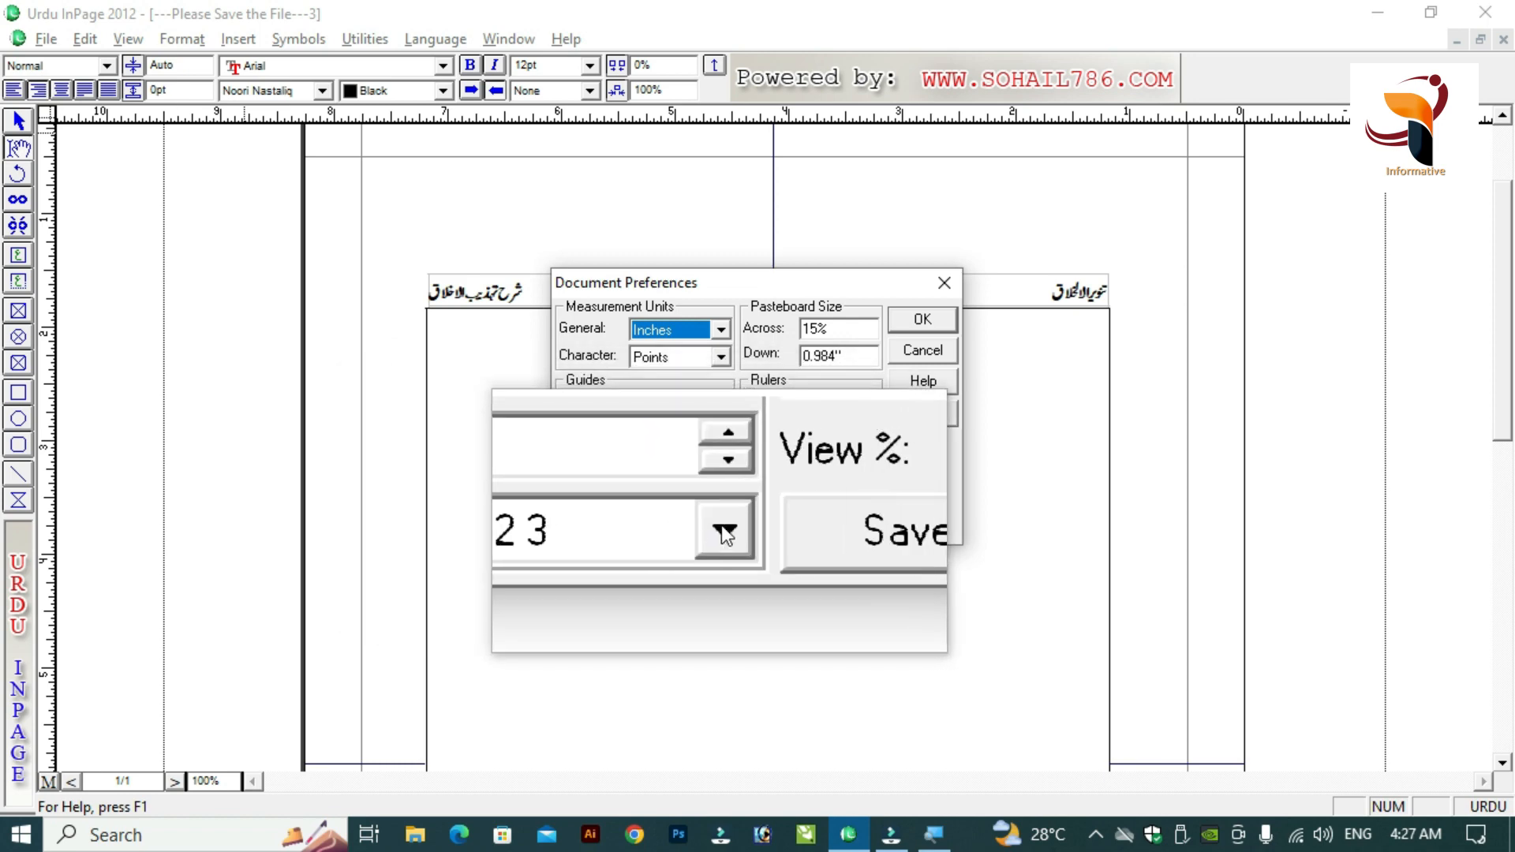
{"action": "left_click", "coordinate": [720, 526]}
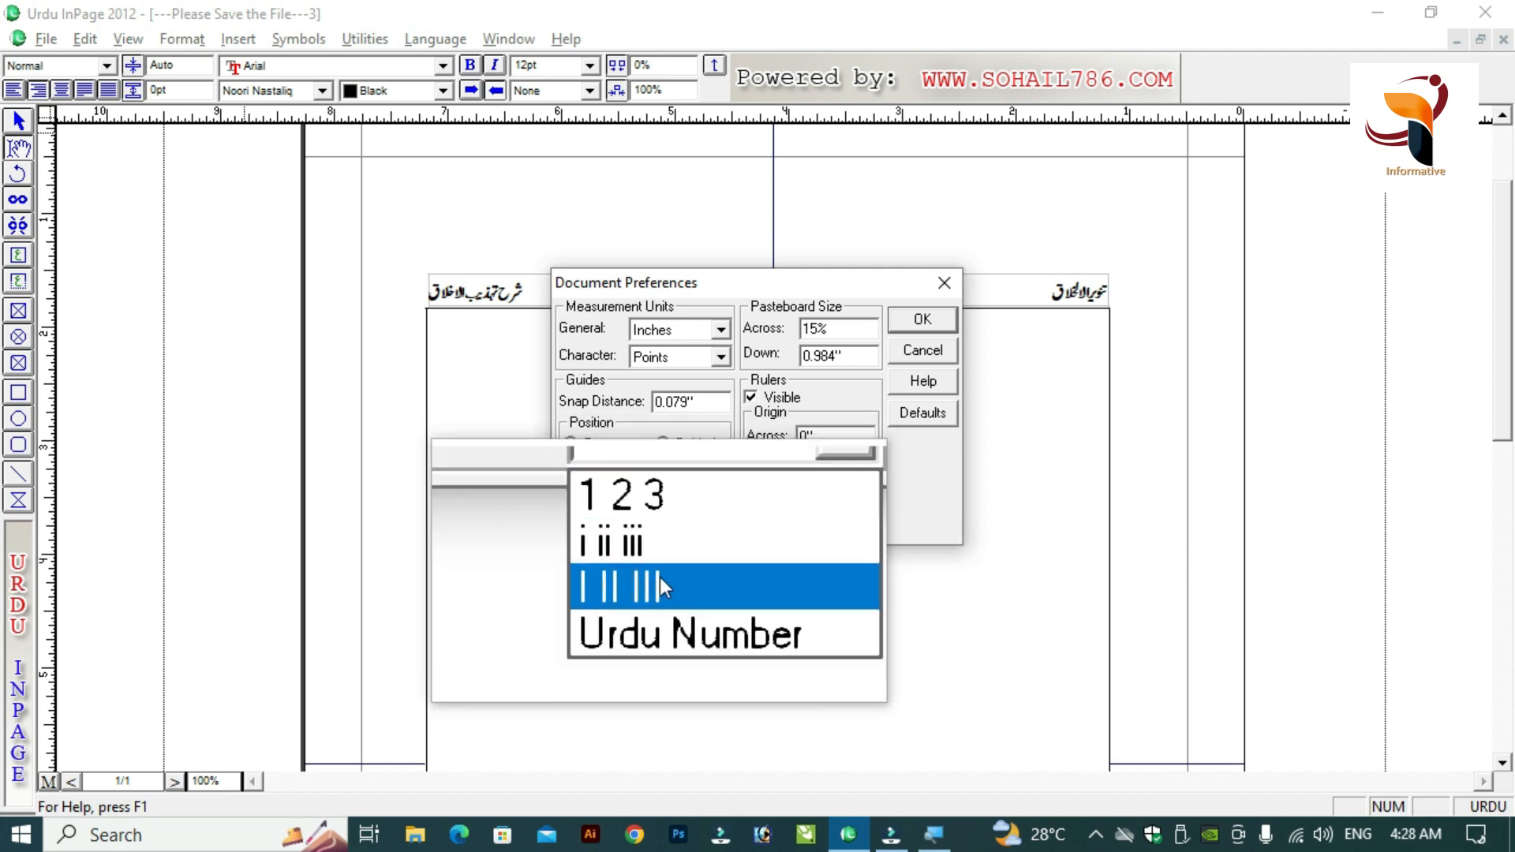
{"action": "left_click", "coordinate": [660, 593]}
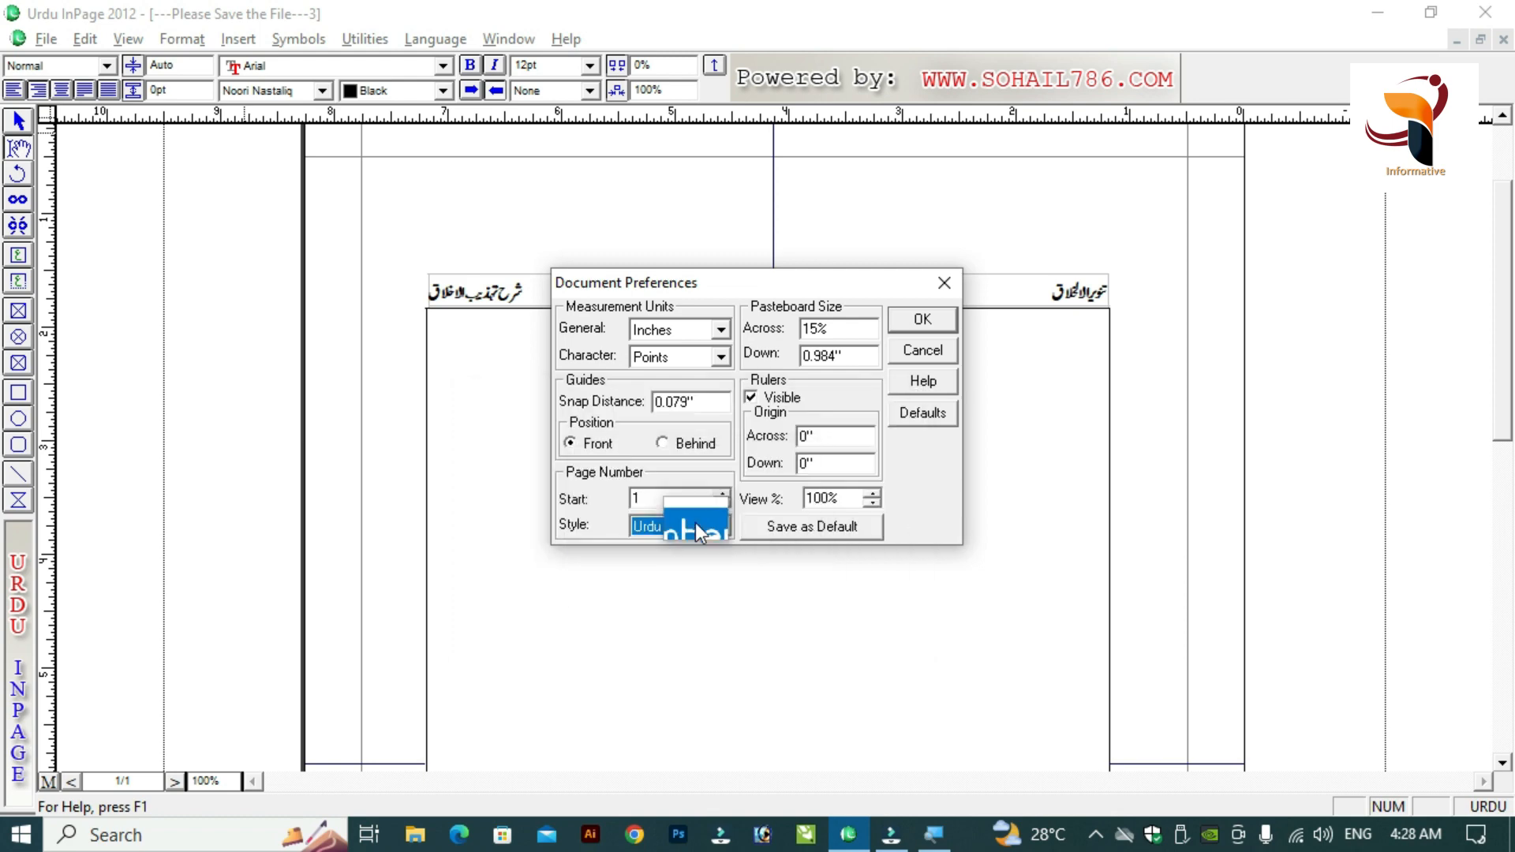
{"action": "left_click", "coordinate": [905, 317]}
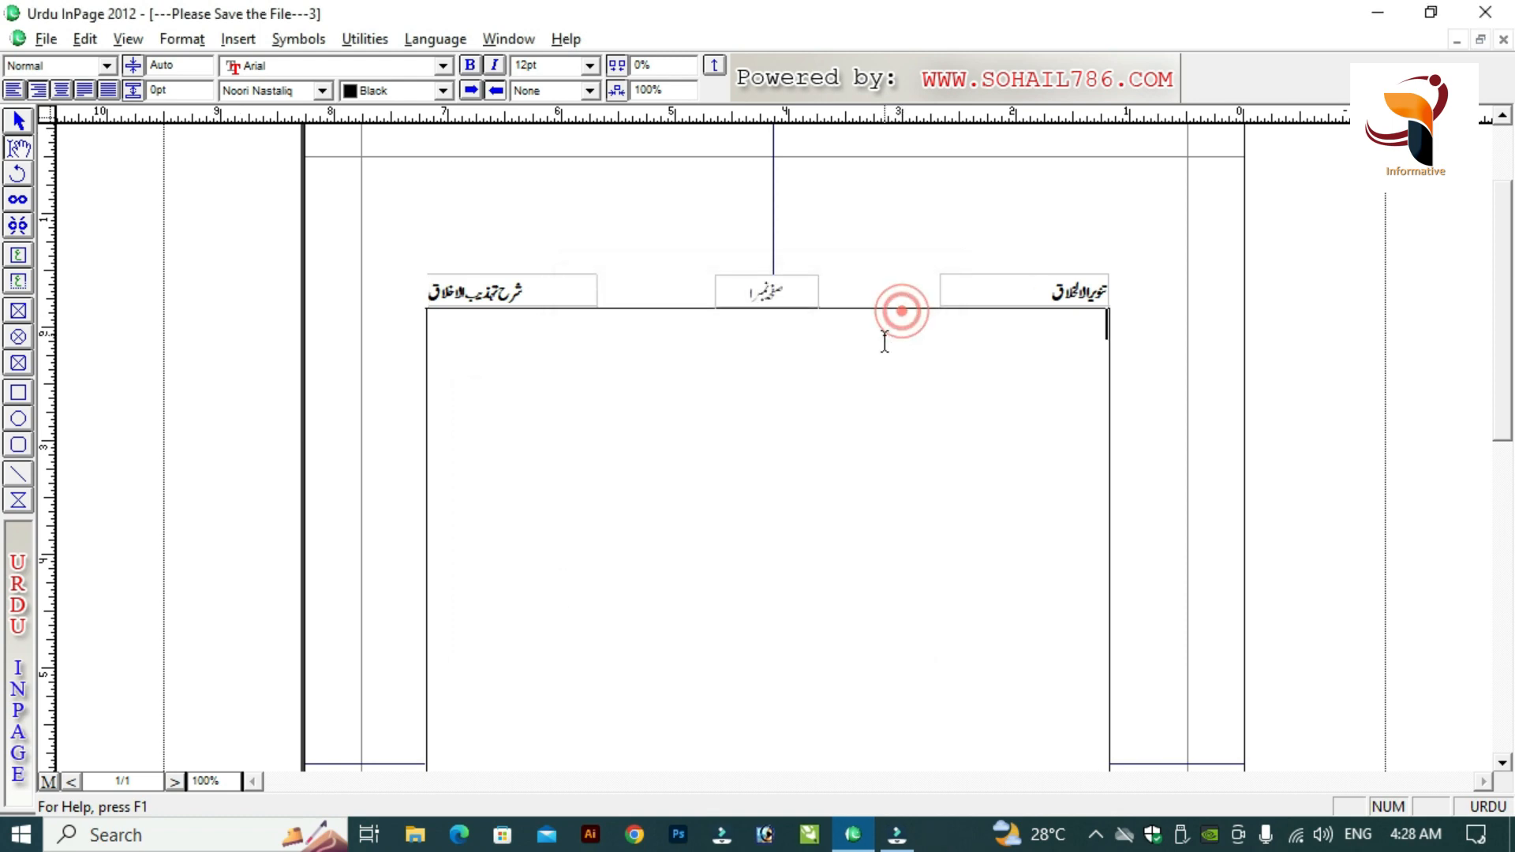
- Examine the header titles and the Urdu page number at 200% zoom, and return to 100%
{"action": "left_click", "coordinate": [770, 292]}
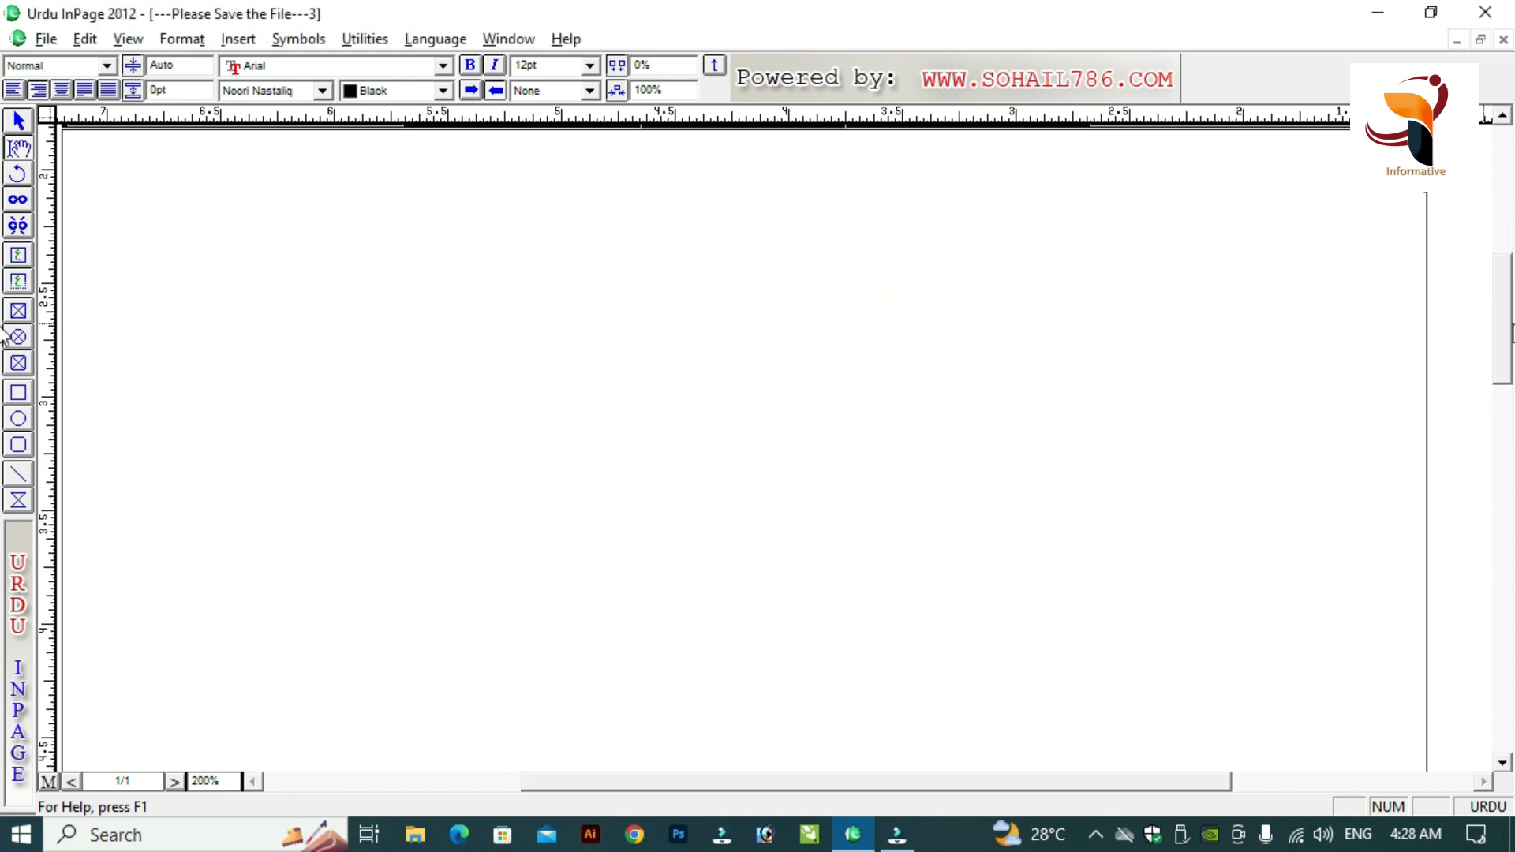
{"action": "left_click_drag", "start_coordinate": [1501, 323], "coordinate": [1502, 245]}
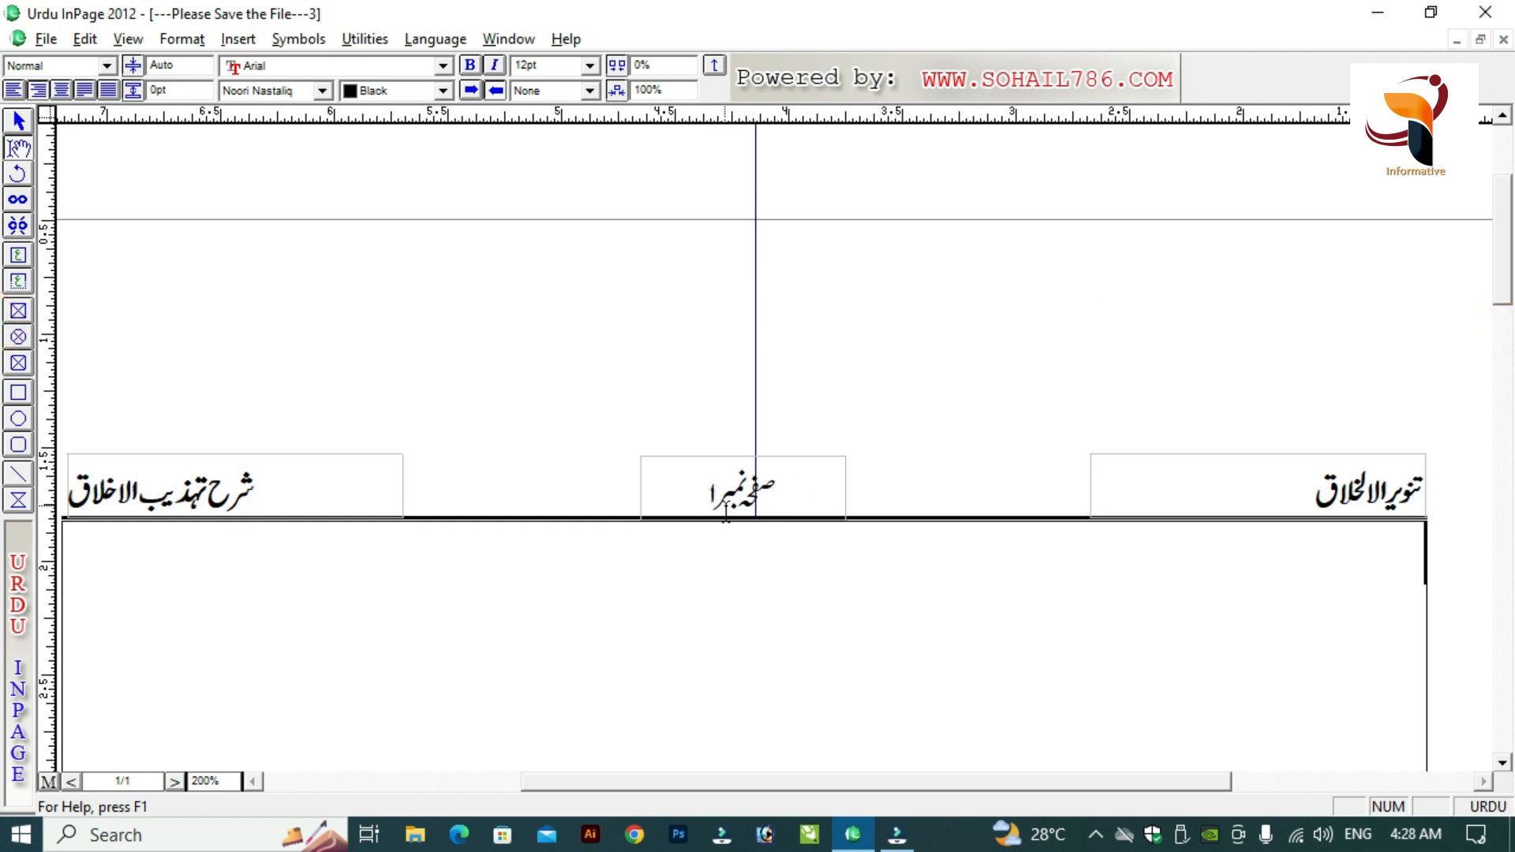
{"action": "key", "text": "ctrl+5"}
{"action": "key", "text": "ctrl+2"}
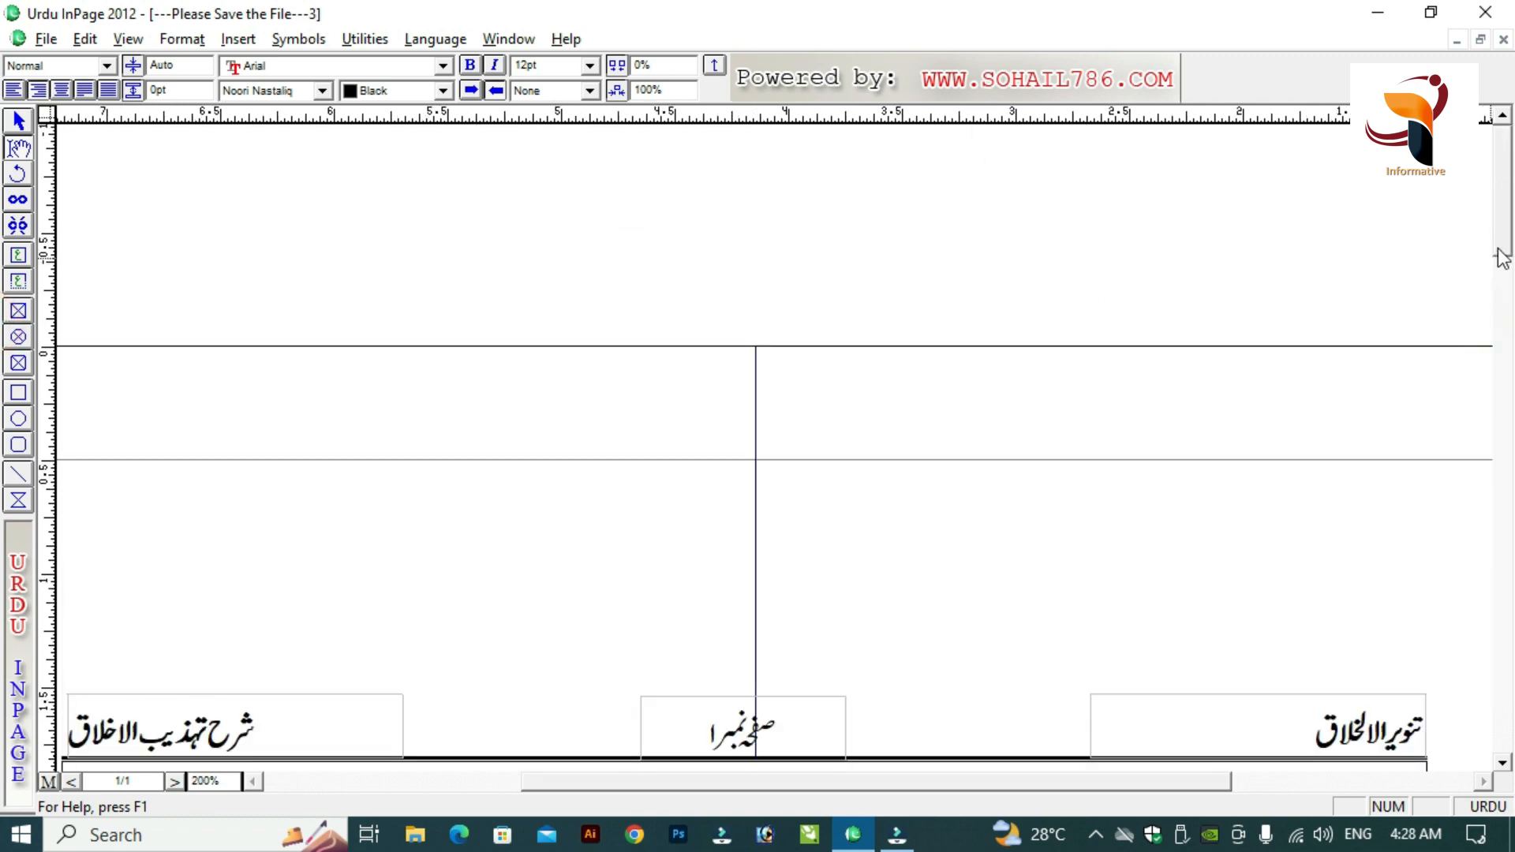
{"action": "mouse_move", "coordinate": [1502, 256]}
{"action": "left_mouse_down"}
{"action": "mouse_move", "coordinate": [1507, 609]}
{"action": "mouse_move", "coordinate": [1502, 276]}
{"action": "left_mouse_up"}
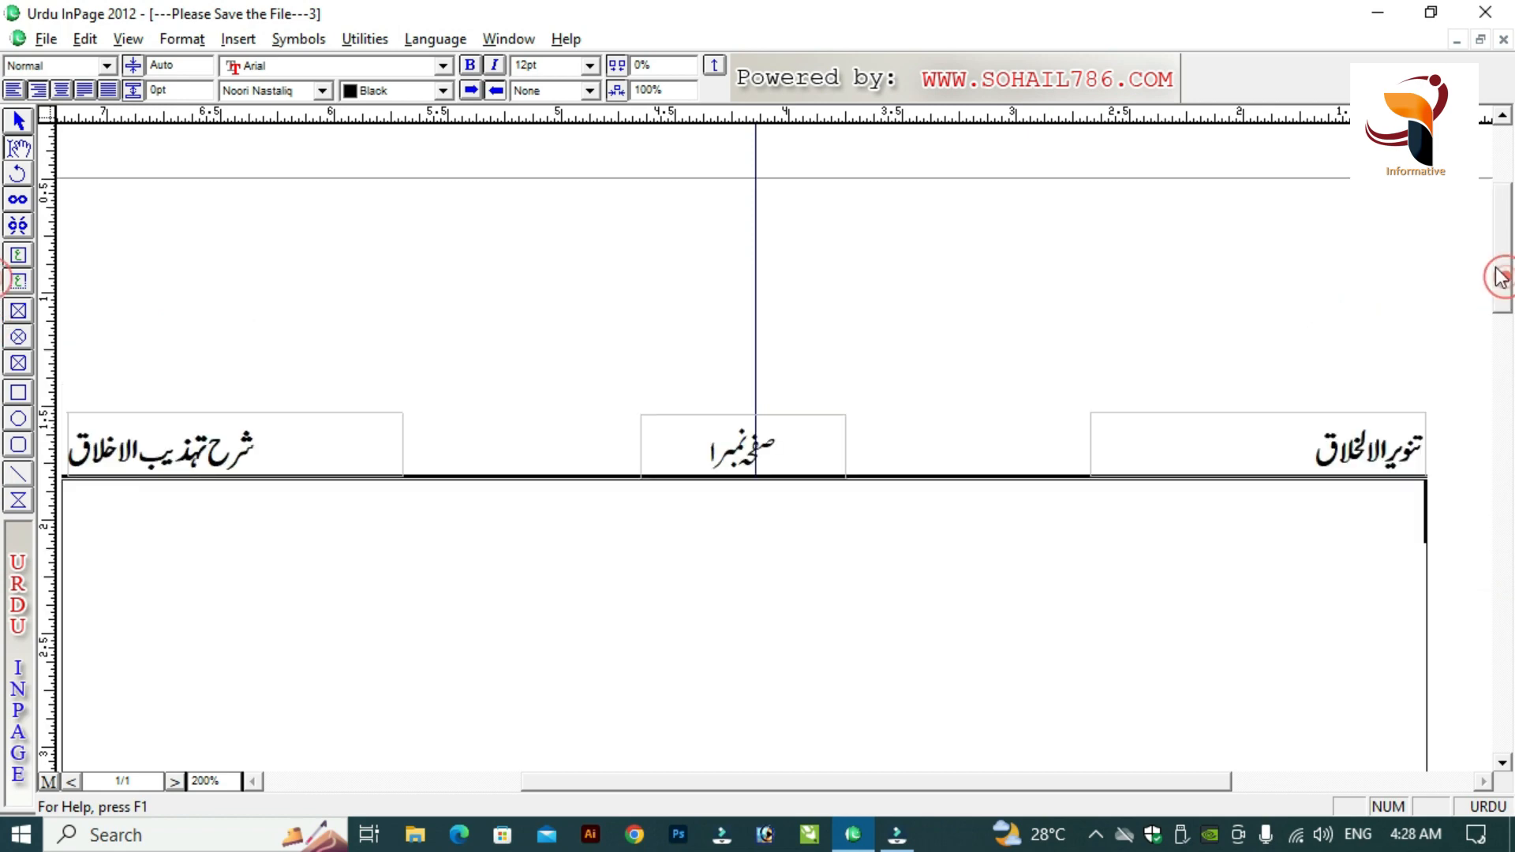
{"action": "key", "text": "ctrl+1"}
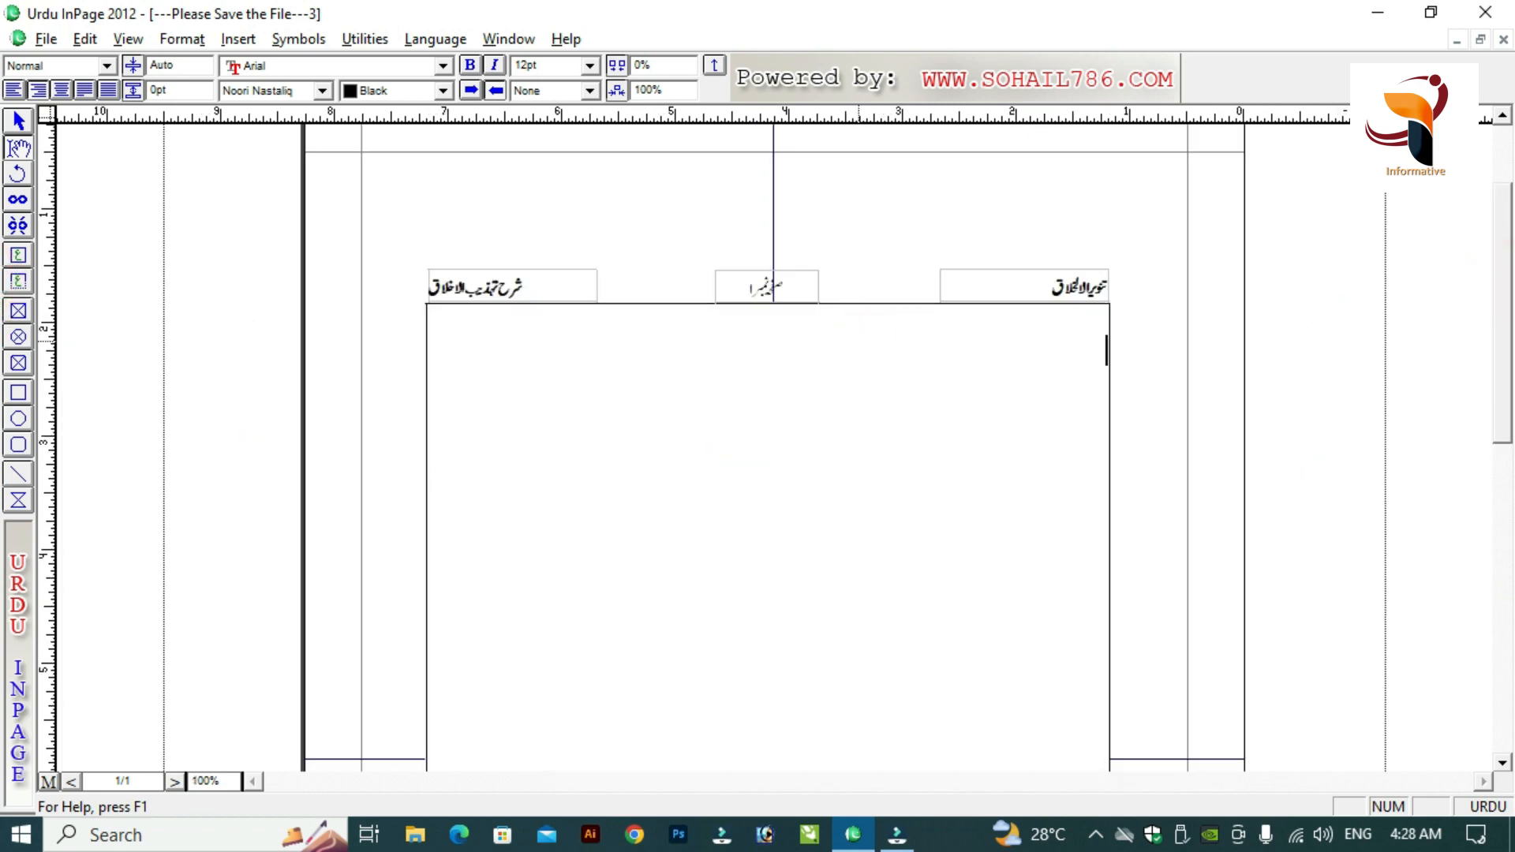
- Copy all the text of book.inp and paste it into the new document's main text box
{"action": "key", "text": "ctrl+Tab"}
{"action": "key", "text": "ctrl+a"}
{"action": "key", "text": "Delete"}
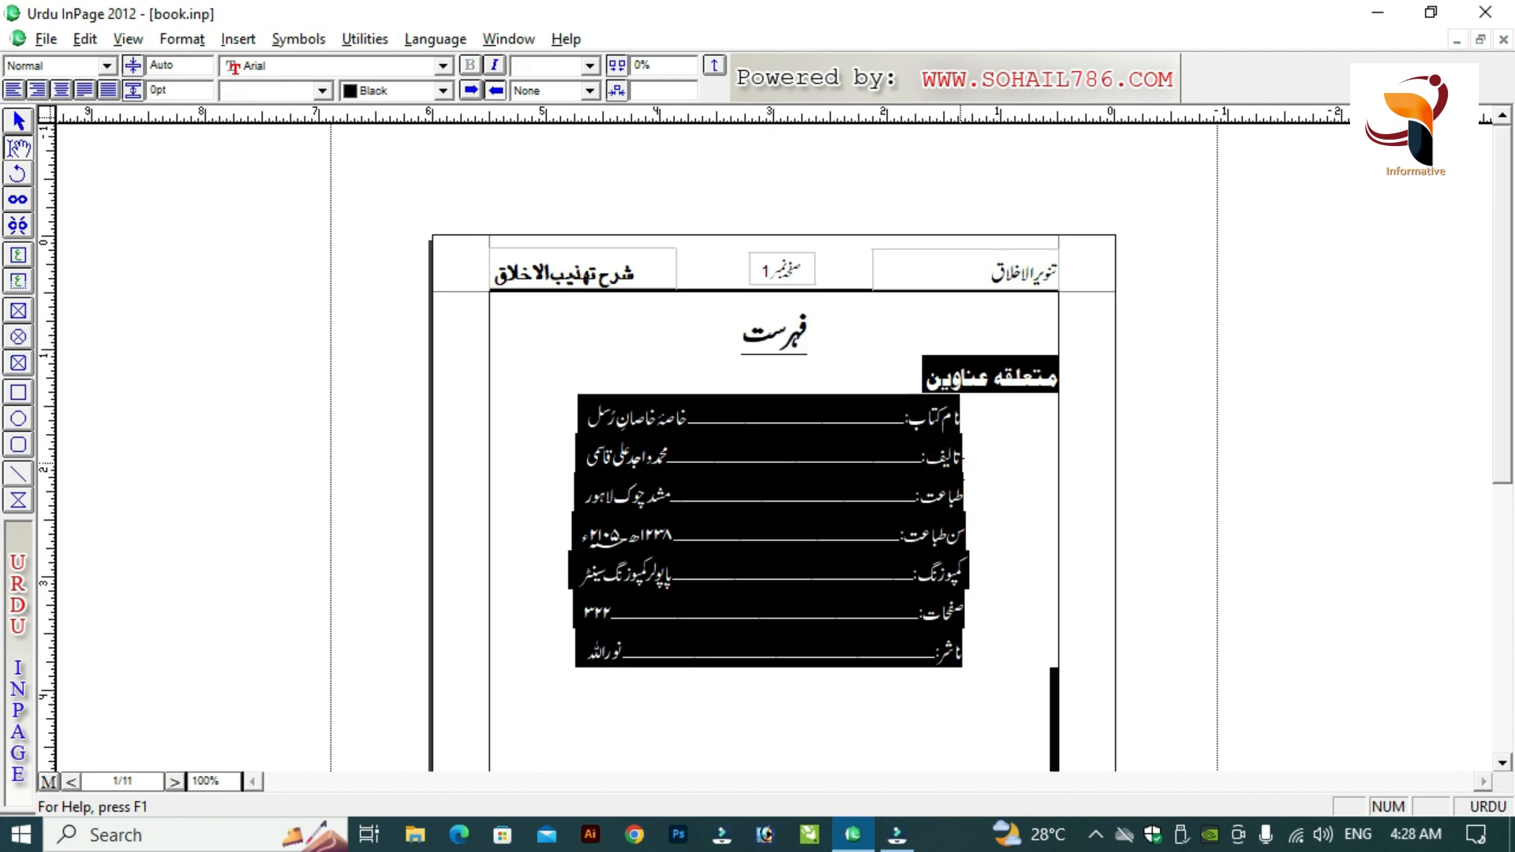
{"action": "key", "text": "ctrl+Tab"}
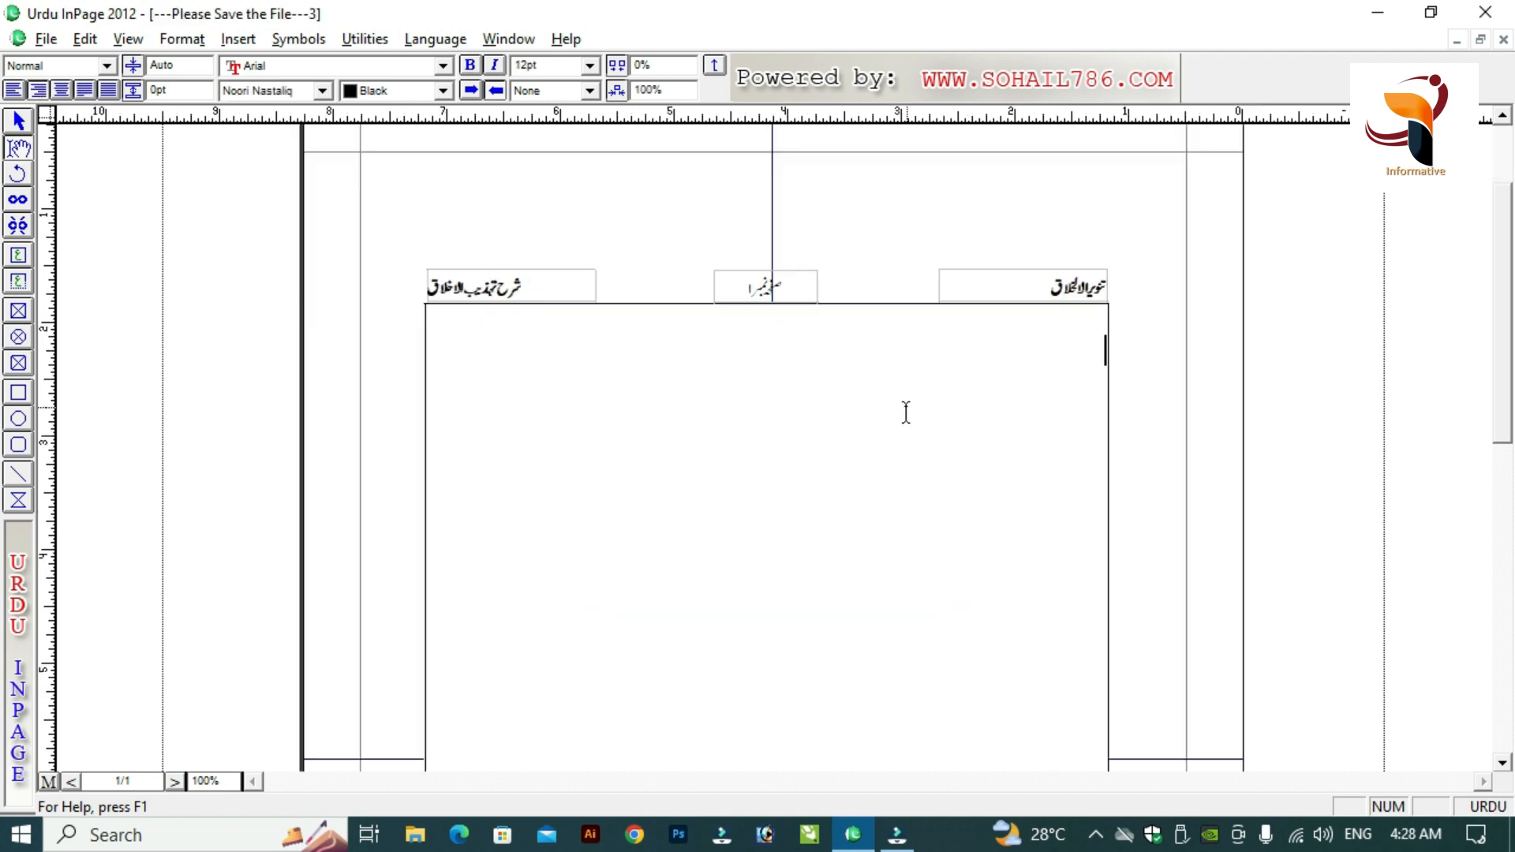
{"action": "left_click", "coordinate": [892, 371]}
{"action": "key", "text": "ctrl+v"}
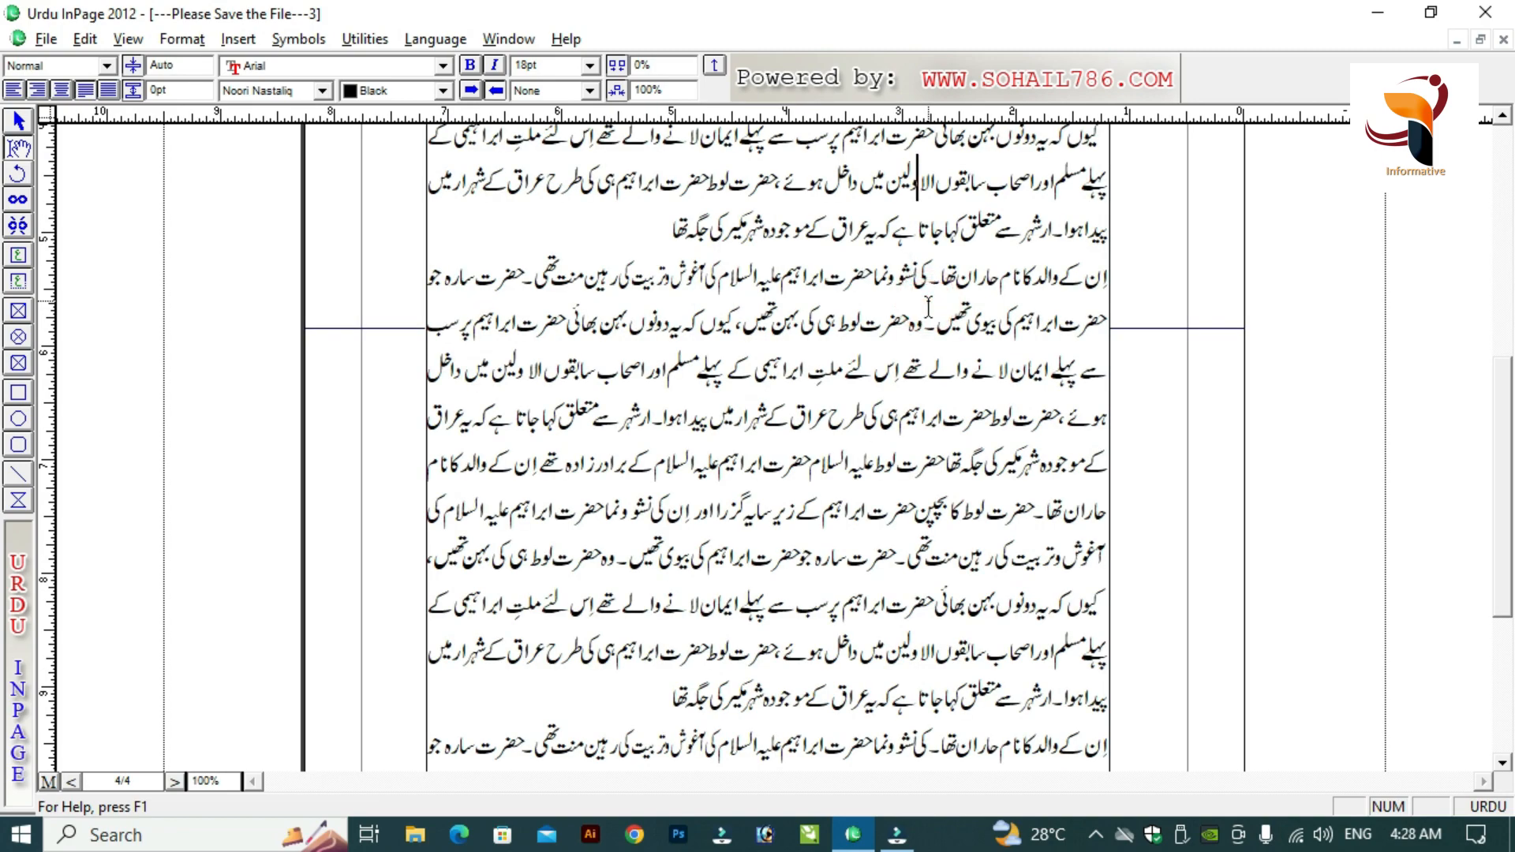
- Delete the empty line above the "فہرست" heading on page 1
{"action": "scroll", "coordinate": [927, 306], "scroll_direction": "up", "scroll_amount": 15}
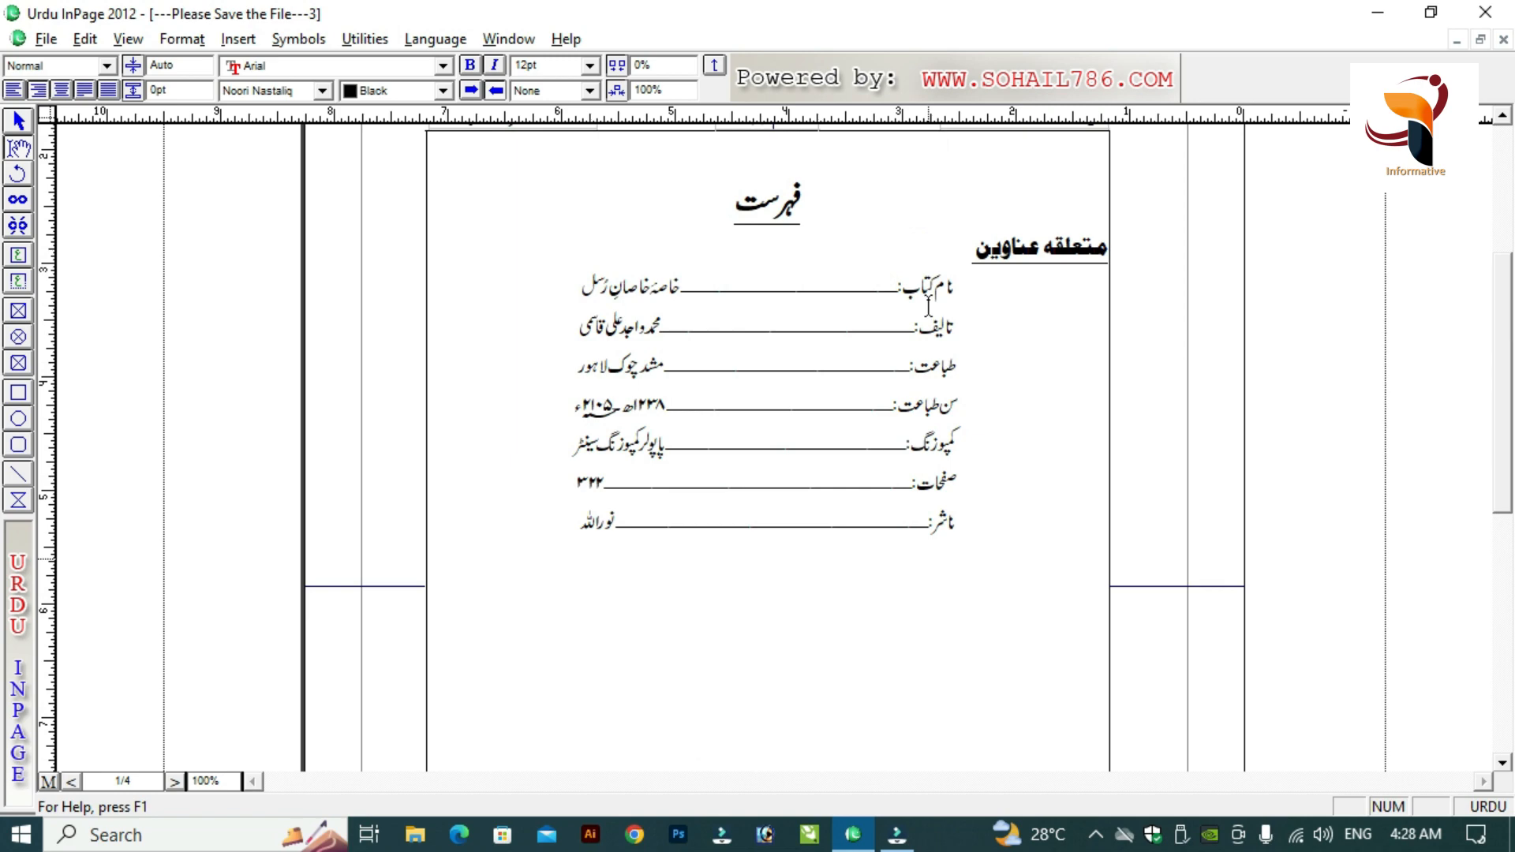
{"action": "scroll", "coordinate": [928, 306], "scroll_direction": "up", "scroll_amount": 2}
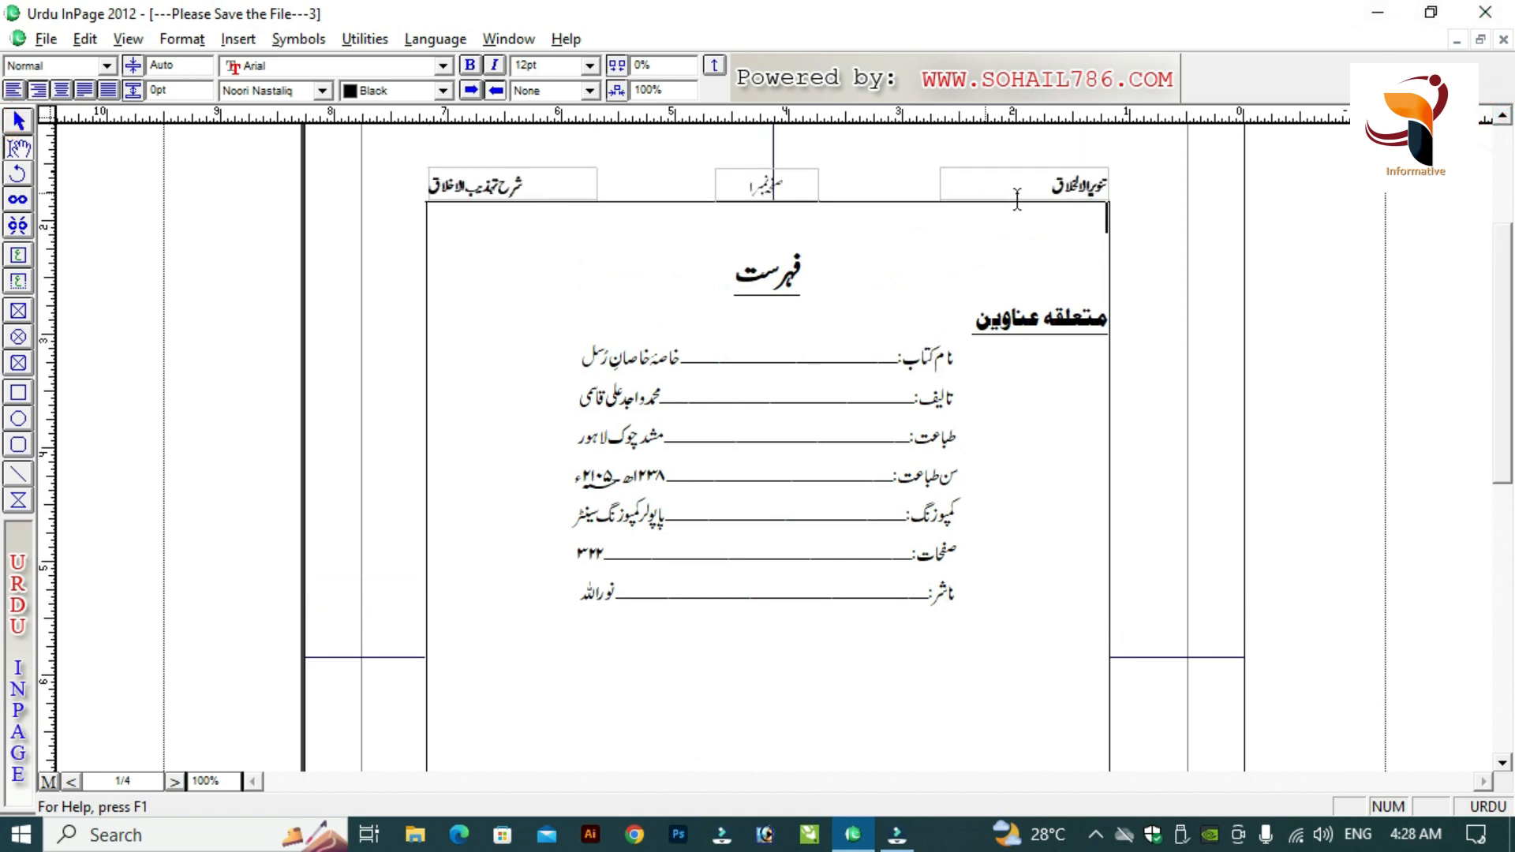
{"action": "left_click", "coordinate": [996, 433]}
{"action": "key", "text": "Up"}
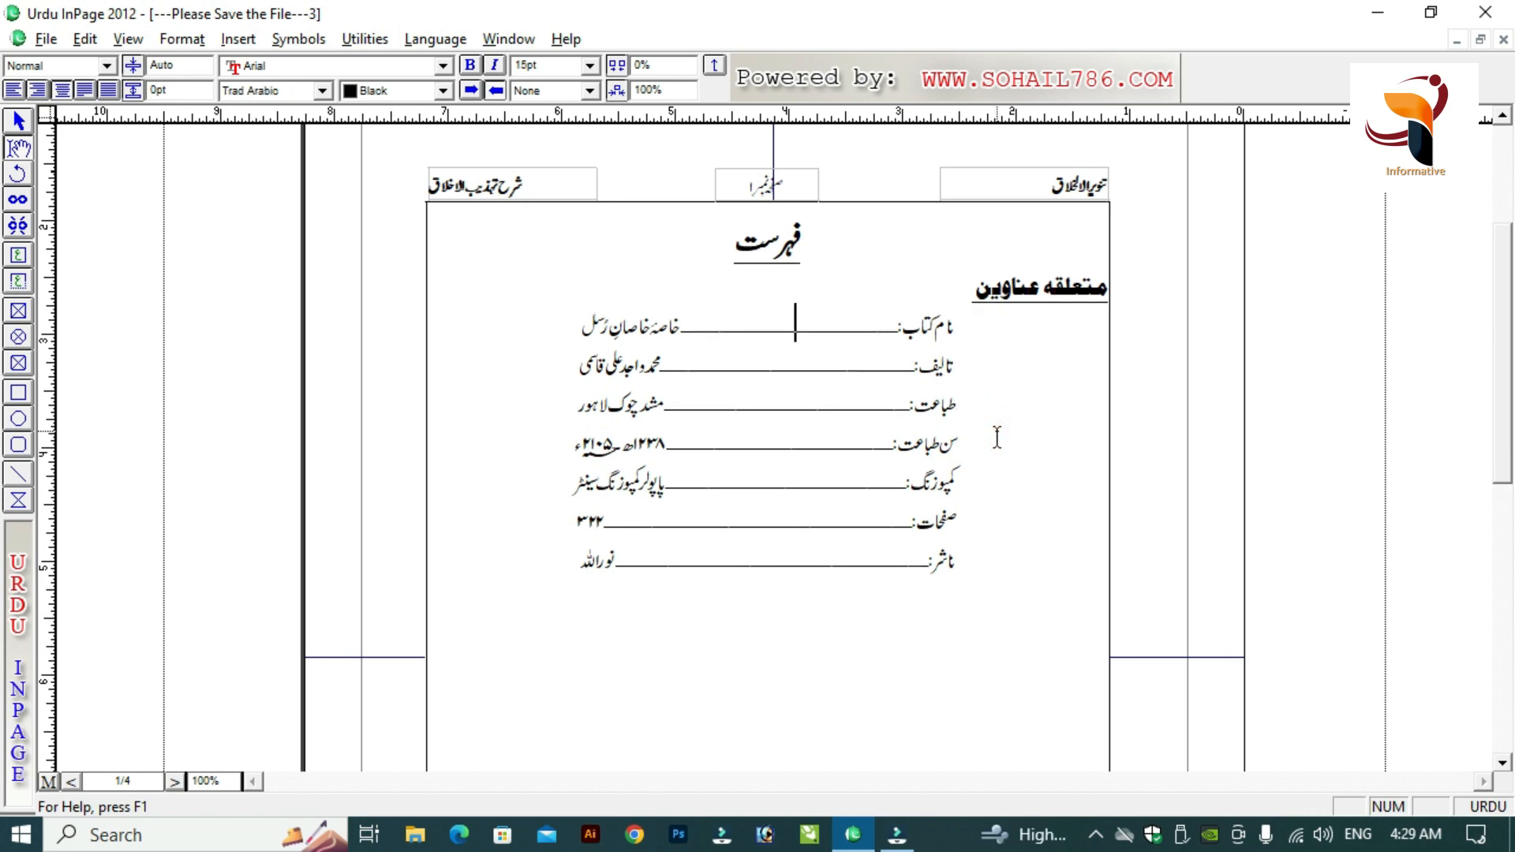
- Push the "قصص النبیاء" heading and the text below it from page 1 to the start of page 2
{"action": "key", "text": "Down"}
{"action": "key", "text": "Down"}
{"action": "key", "text": "Down"}
{"action": "key", "text": "Down"}
{"action": "key", "text": "Down"}
{"action": "key", "text": "Down"}
{"action": "key", "text": "Down"}
{"action": "key", "text": "Down"}
{"action": "key", "text": "Down"}
{"action": "key", "text": "Down"}
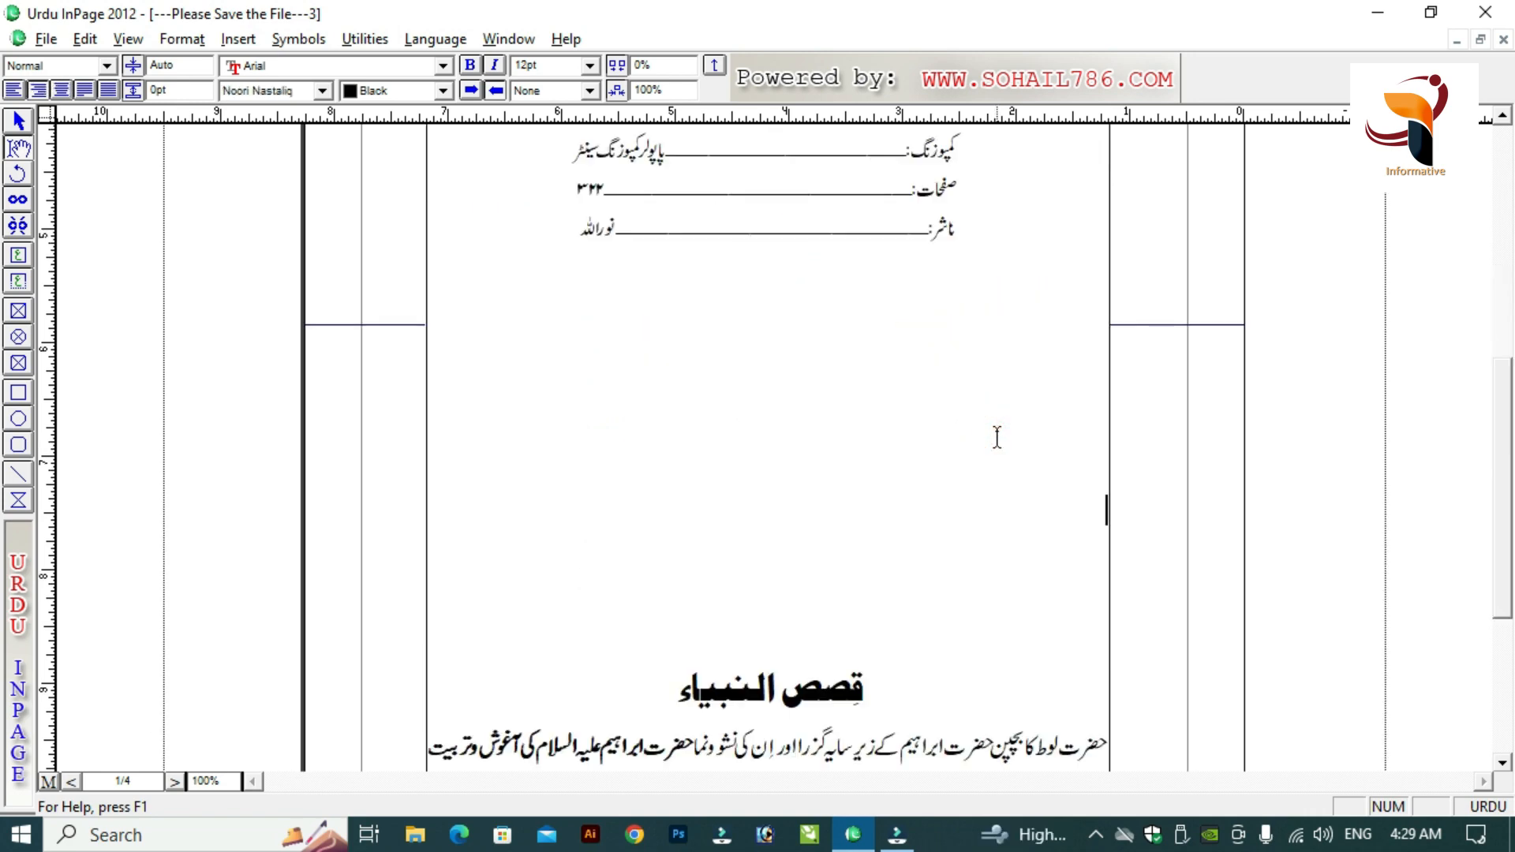
{"action": "key", "text": "Down"}
{"action": "key", "text": "Down"}
{"action": "key", "text": "Down"}
{"action": "key", "text": "Down"}
{"action": "key", "text": "Down"}
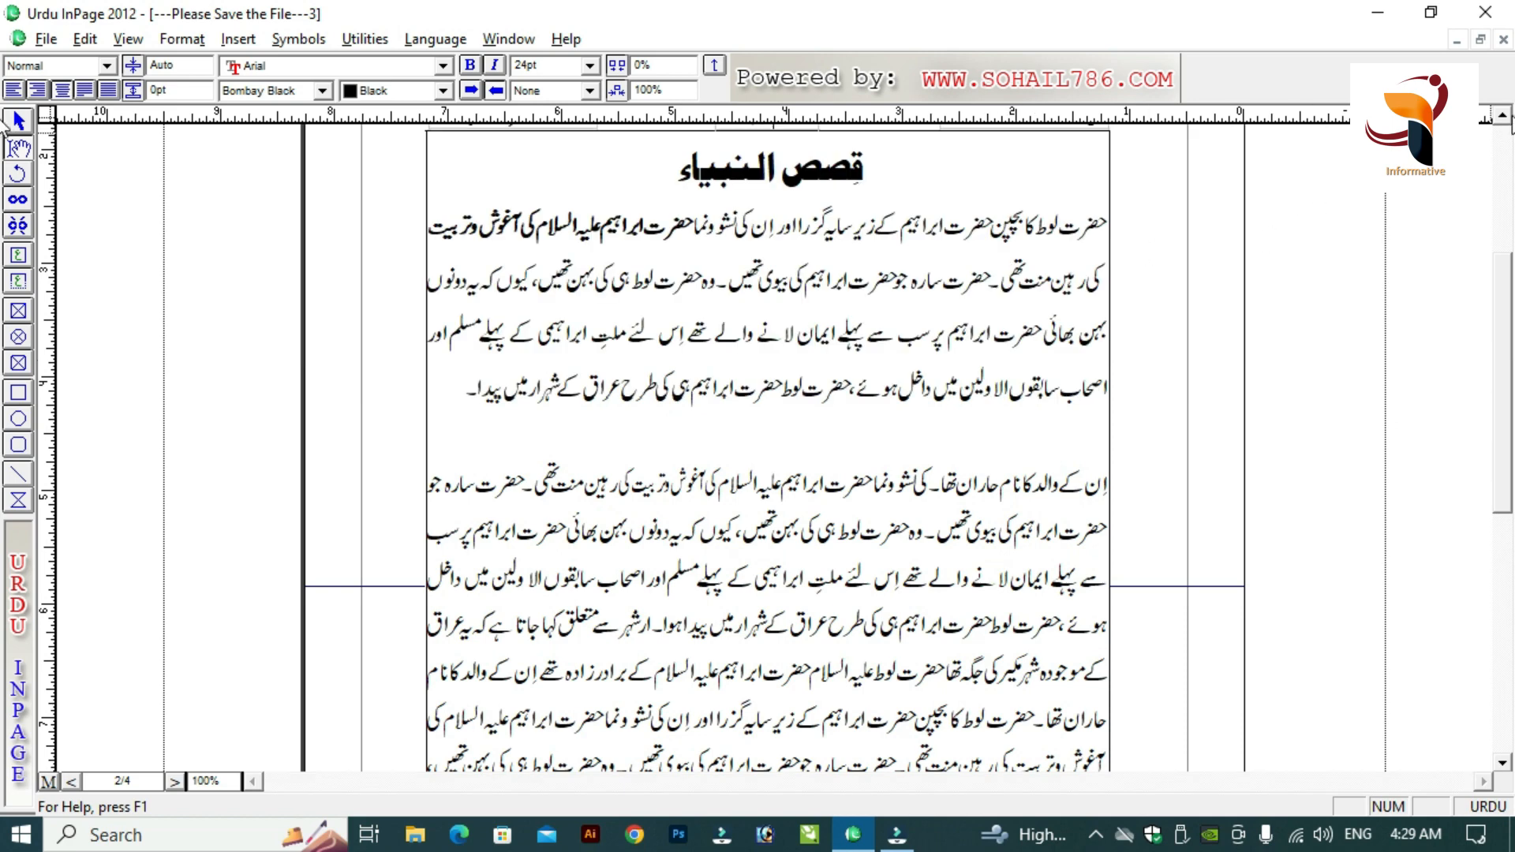
- Examine the header titles and the Urdu page number on page 2 at 200% zoom, and return to 100%
{"action": "scroll", "coordinate": [1204, 180], "scroll_direction": "up", "scroll_amount": 1}
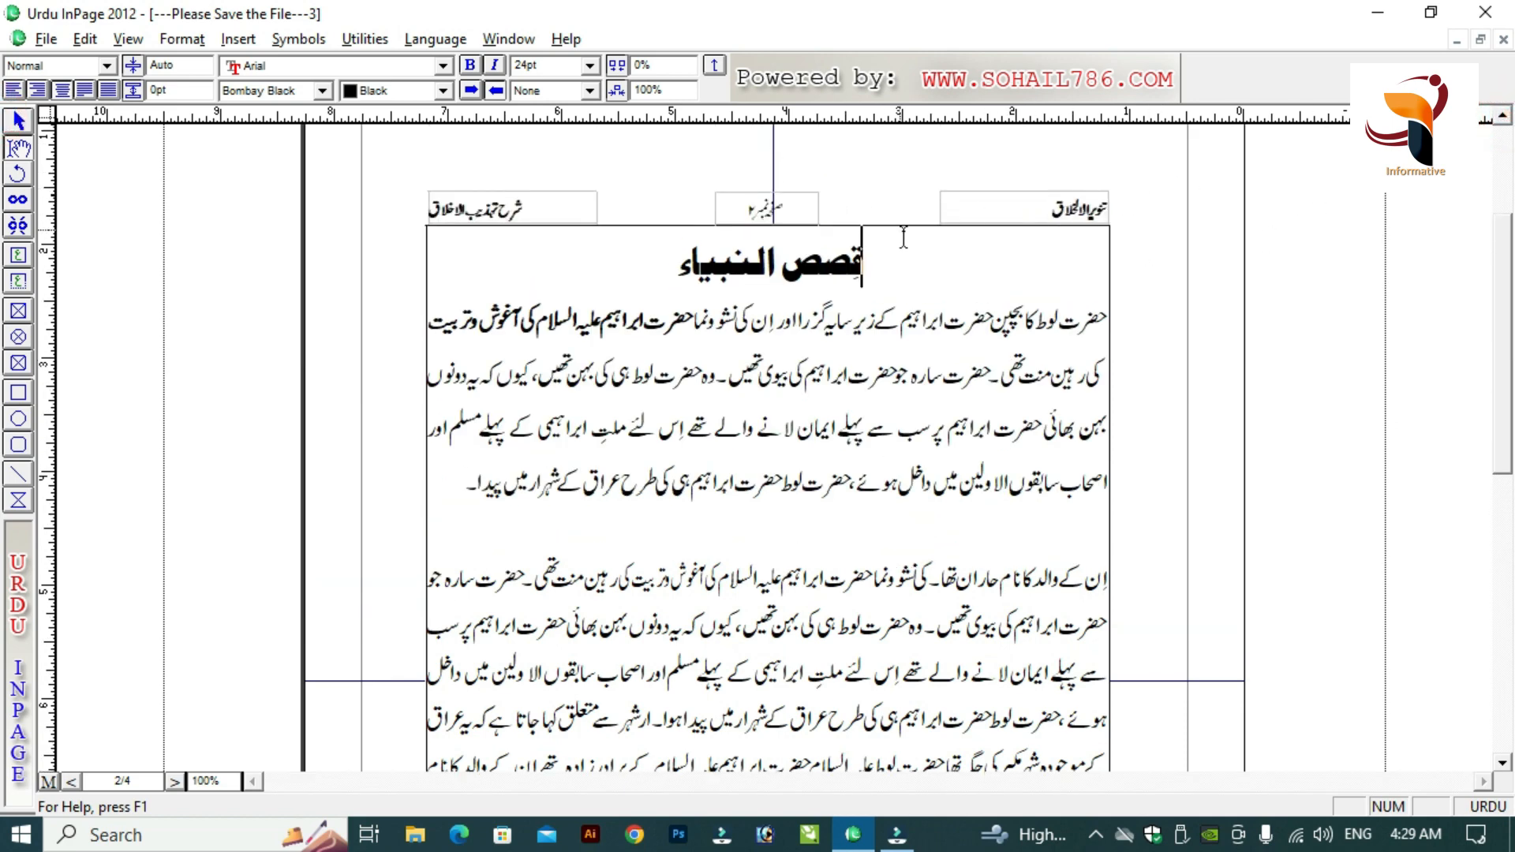
{"action": "key", "text": "ctrl+2"}
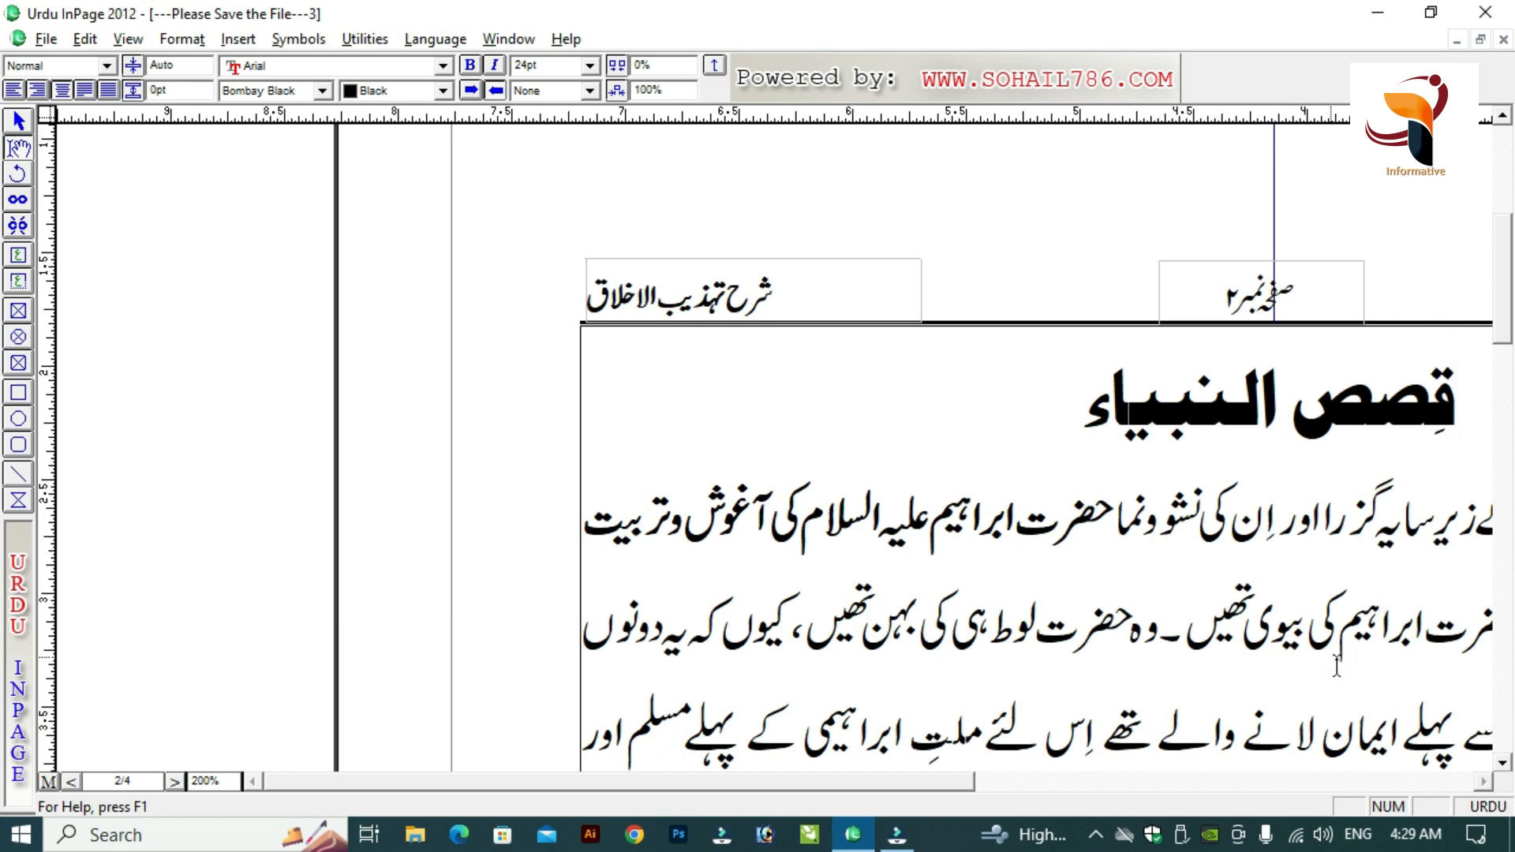
{"action": "left_click", "coordinate": [983, 783]}
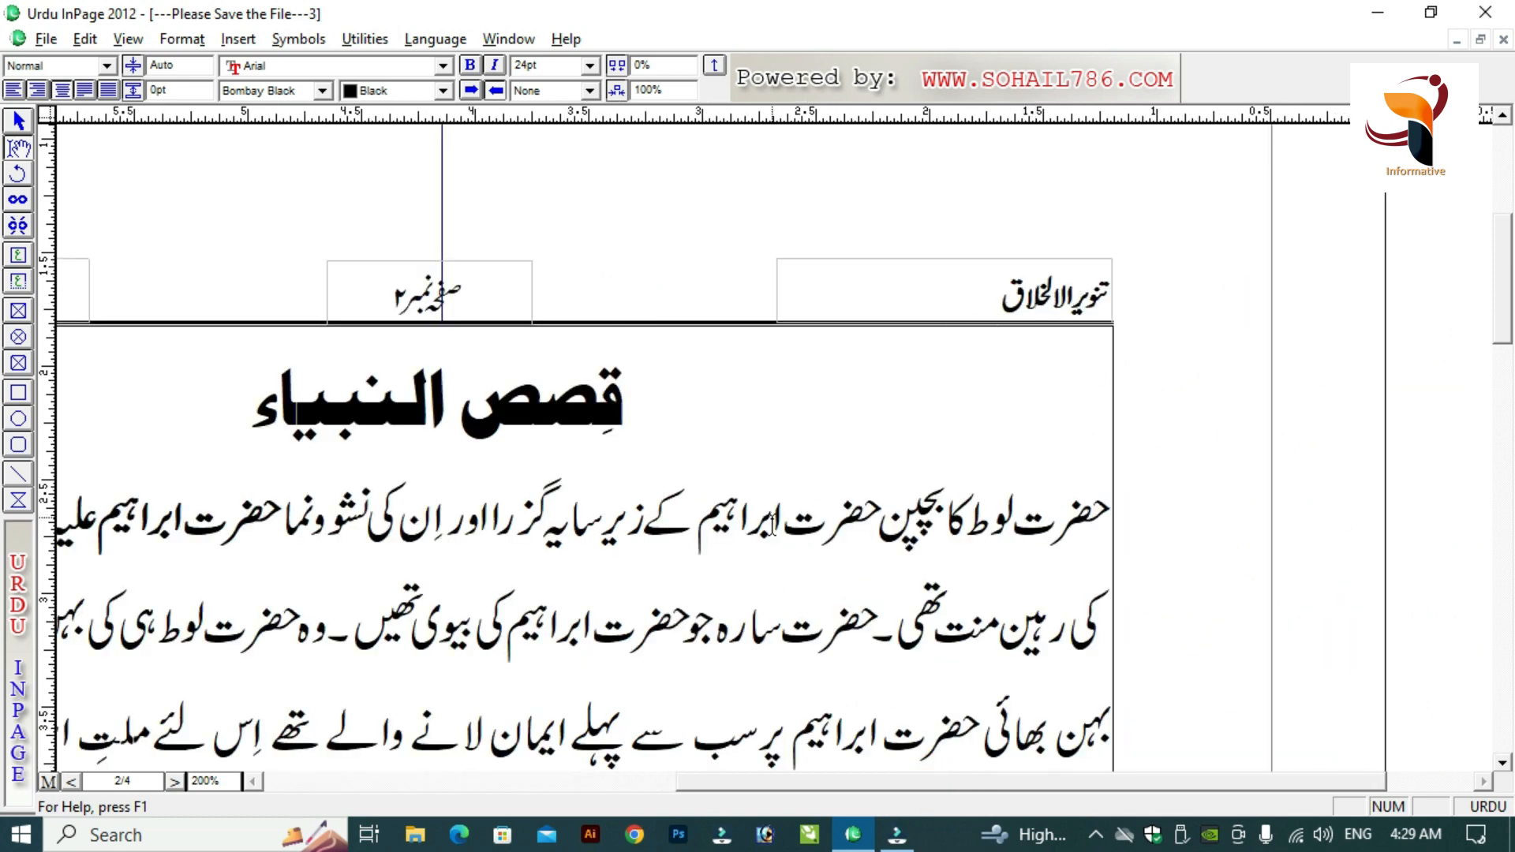
{"action": "left_click", "coordinate": [696, 584]}
{"action": "key", "text": "ctrl+1"}
- Go through the remaining text to page 4, examine its header and page number at 200% zoom, and return to 100%
{"action": "scroll", "coordinate": [1133, 631], "scroll_direction": "down", "scroll_amount": 5}
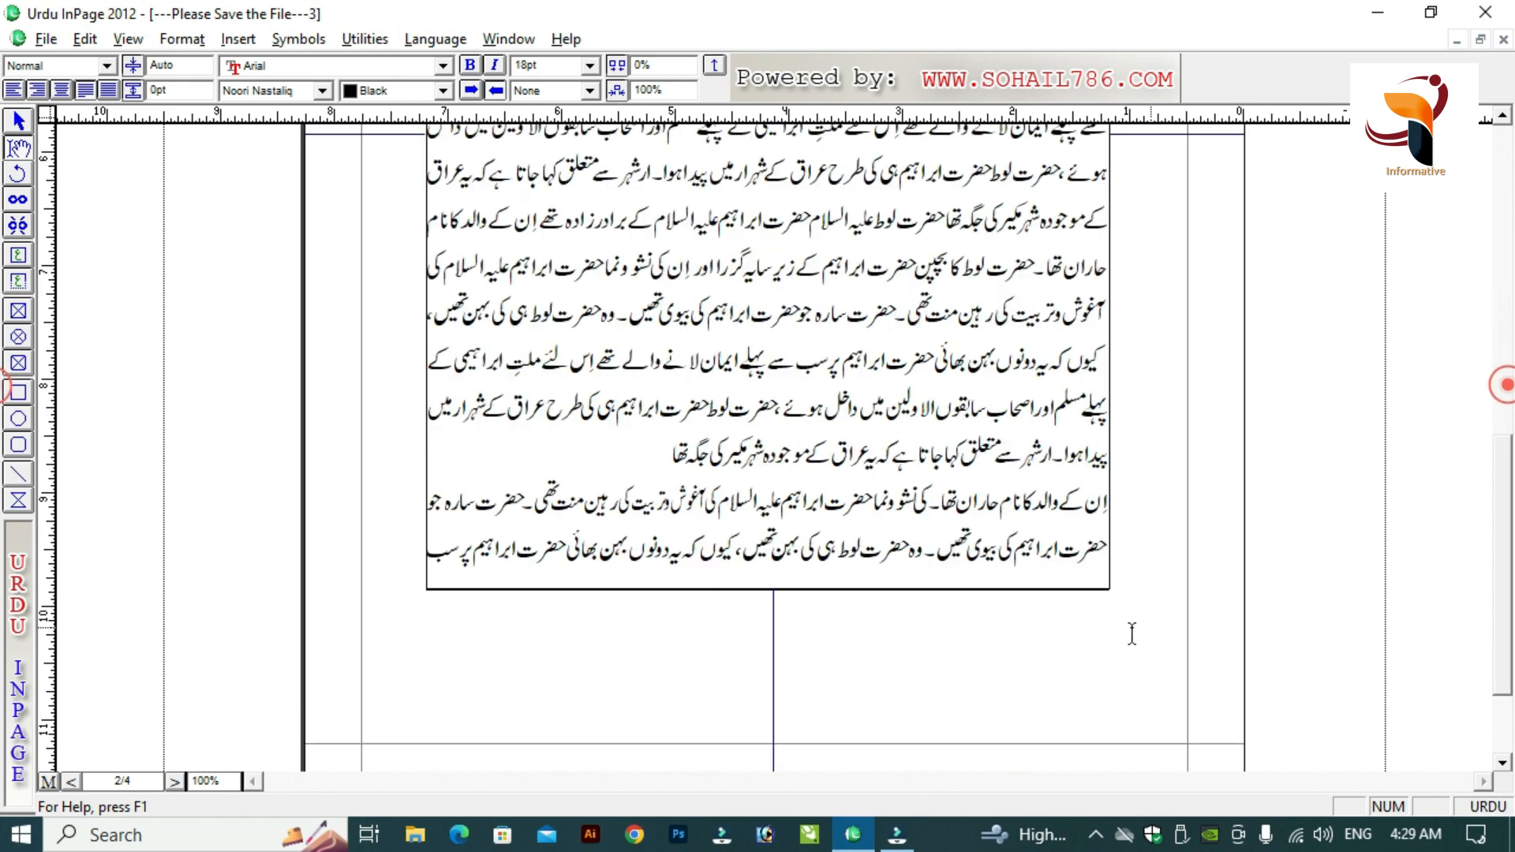
{"action": "left_click", "coordinate": [984, 552]}
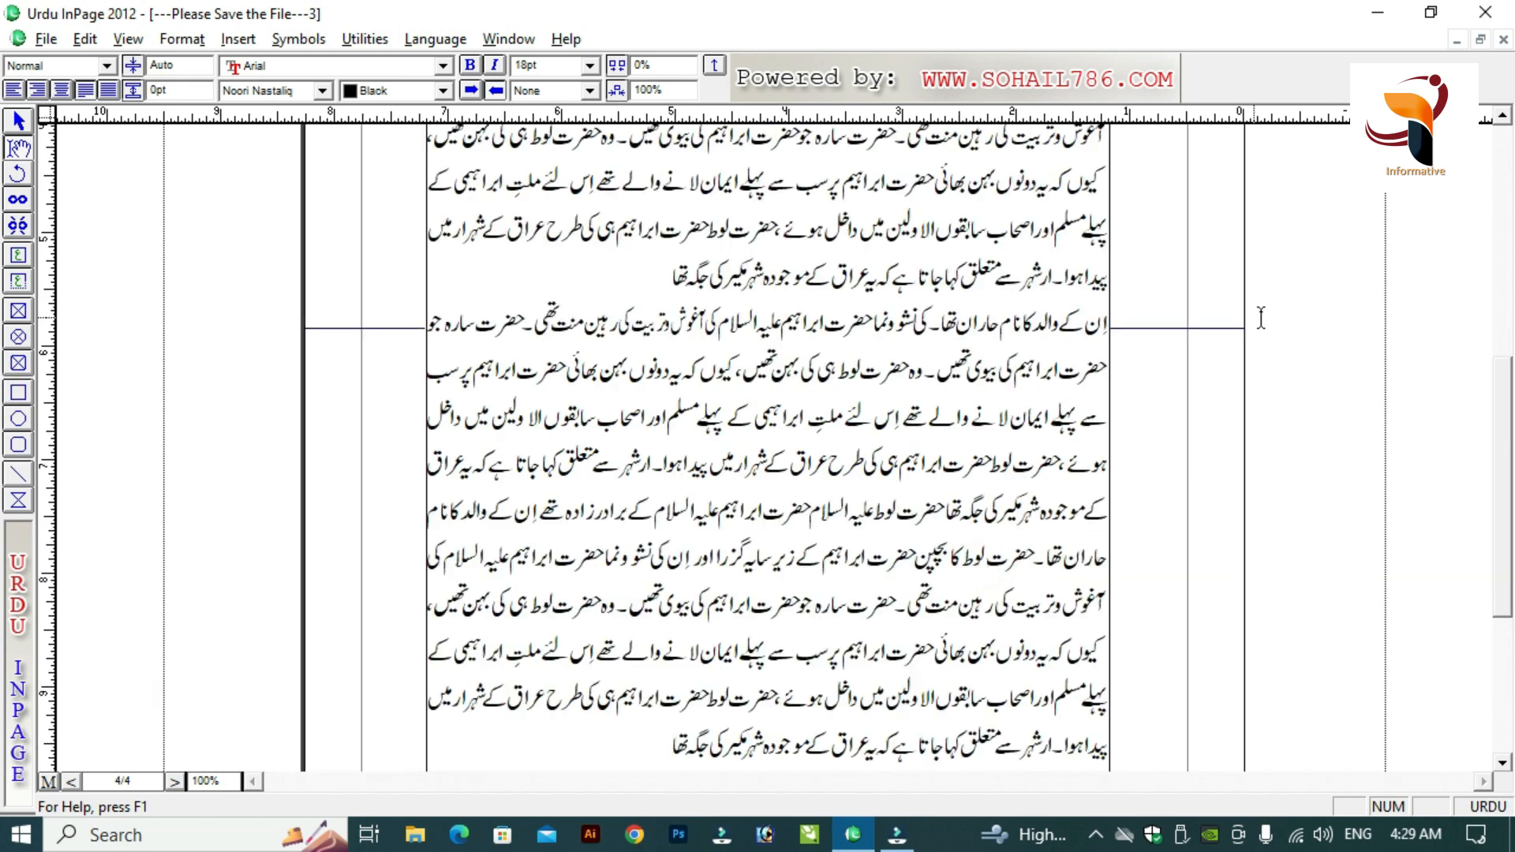
{"action": "left_click", "coordinate": [1501, 125]}
{"action": "left_click", "coordinate": [1502, 125]}
{"action": "left_click", "coordinate": [1501, 124]}
{"action": "left_click", "coordinate": [1502, 125]}
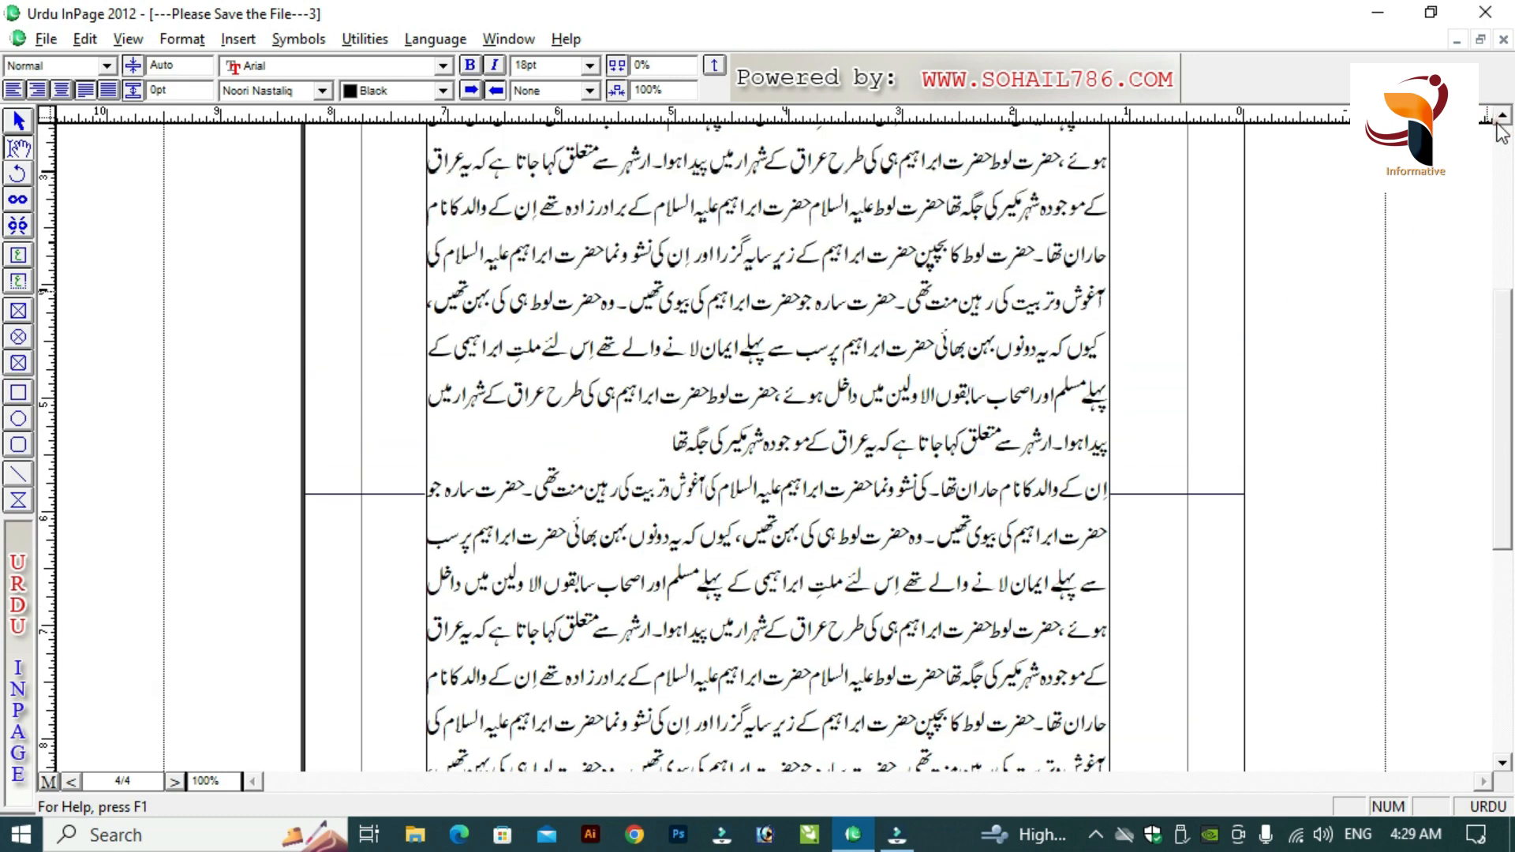
{"action": "left_click", "coordinate": [1501, 124]}
{"action": "left_click", "coordinate": [1501, 125]}
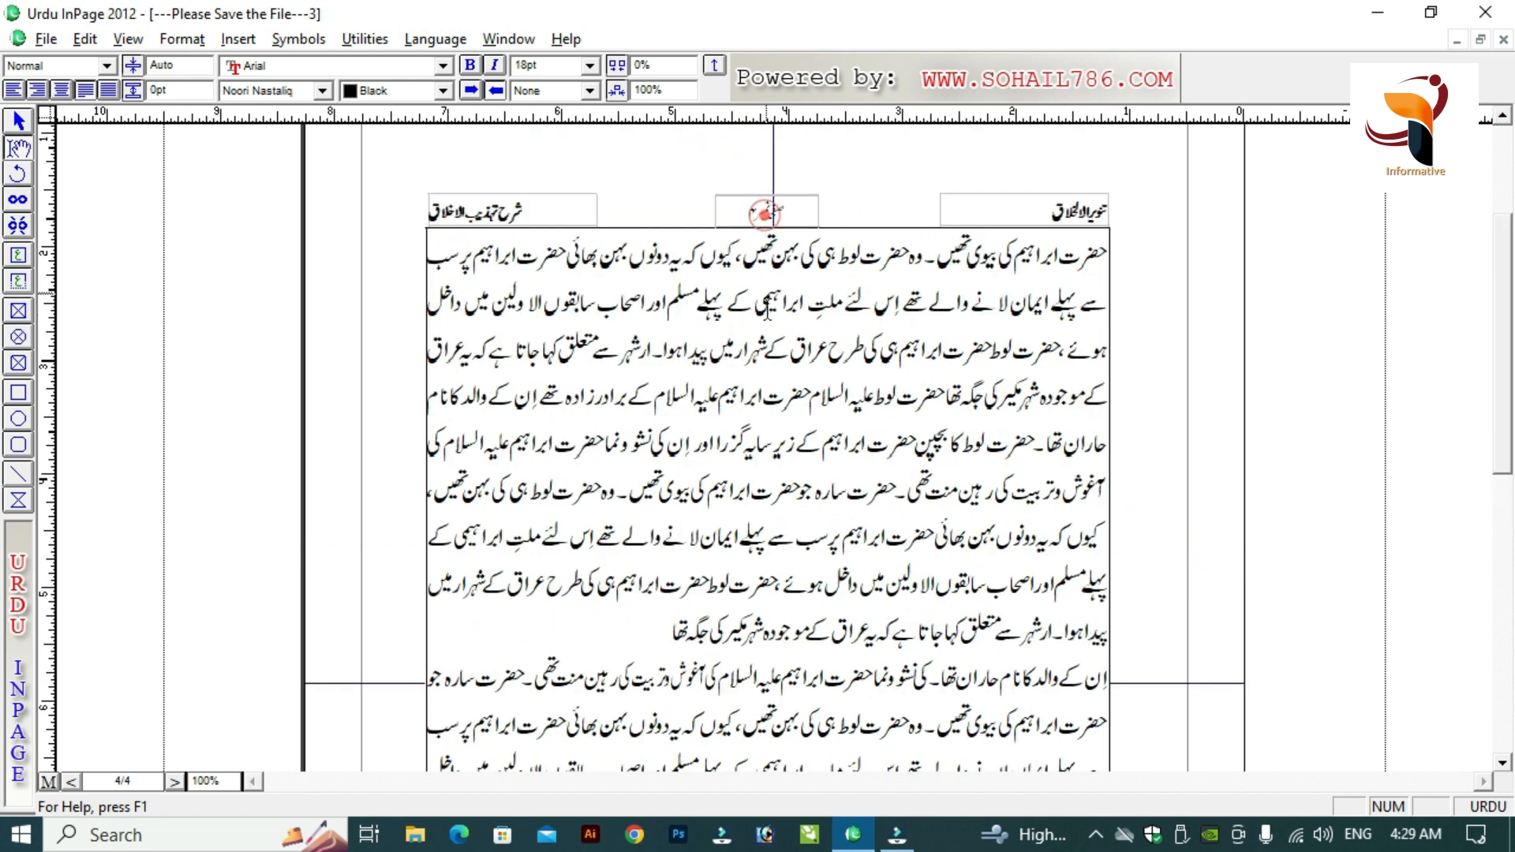
{"action": "left_click", "coordinate": [770, 305]}
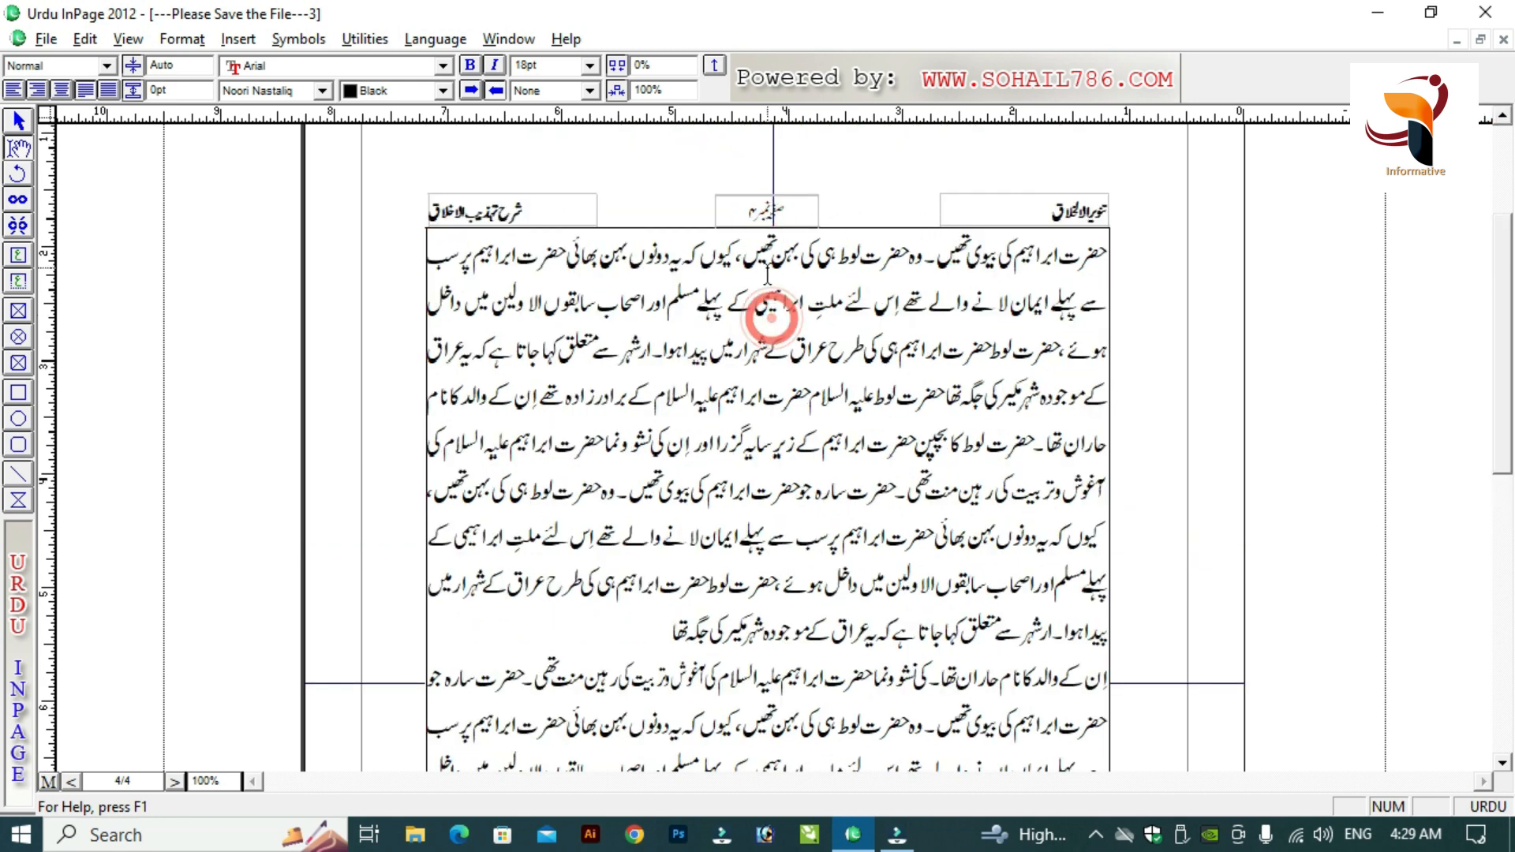
{"action": "left_click", "coordinate": [755, 206]}
{"action": "key", "text": "F6"}
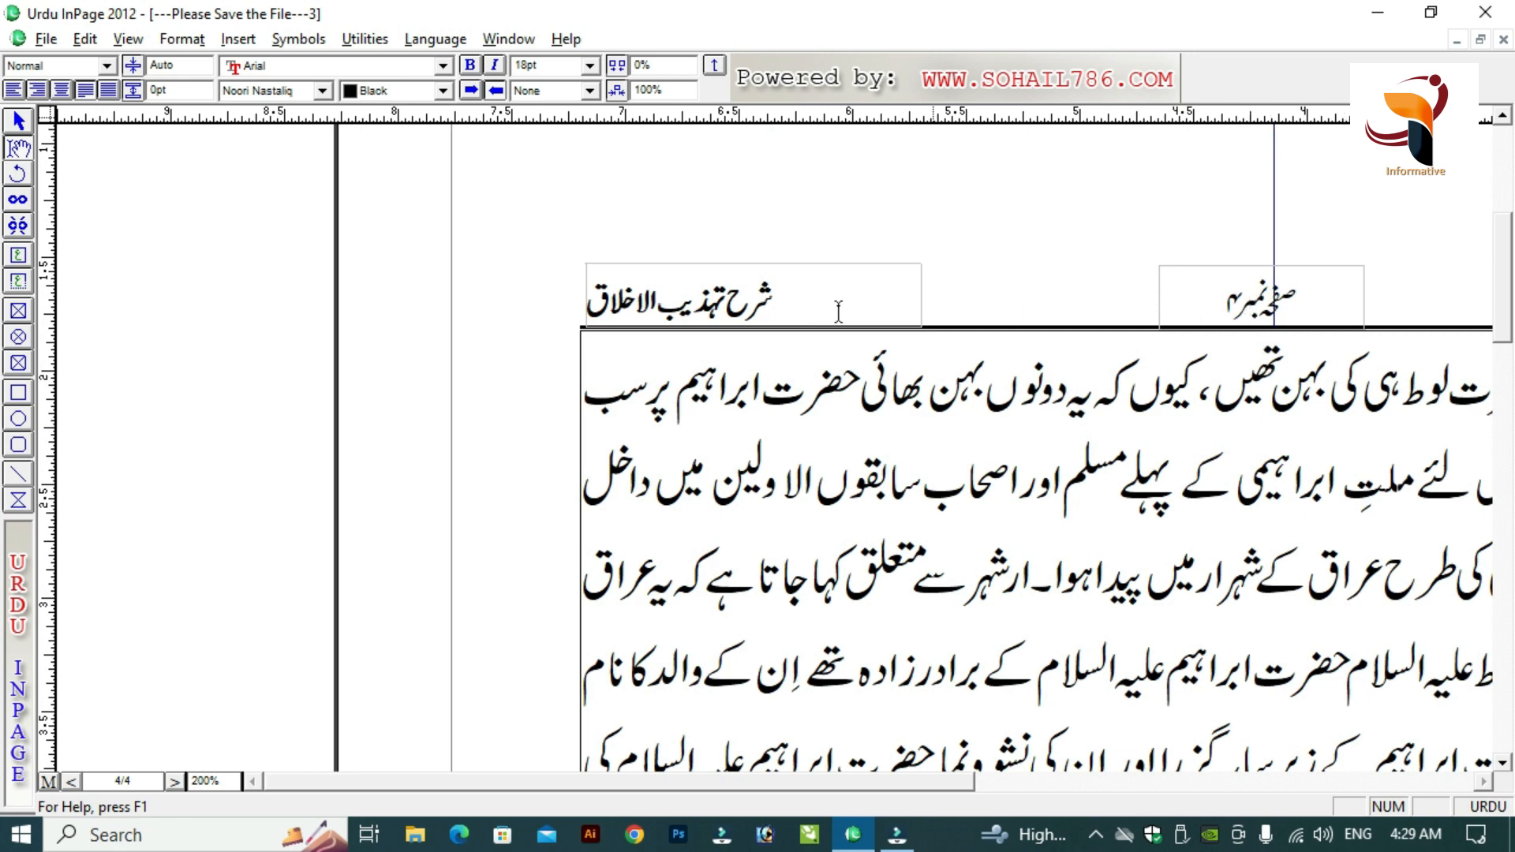
{"action": "left_click", "coordinate": [952, 428]}
{"action": "key", "text": "F6"}
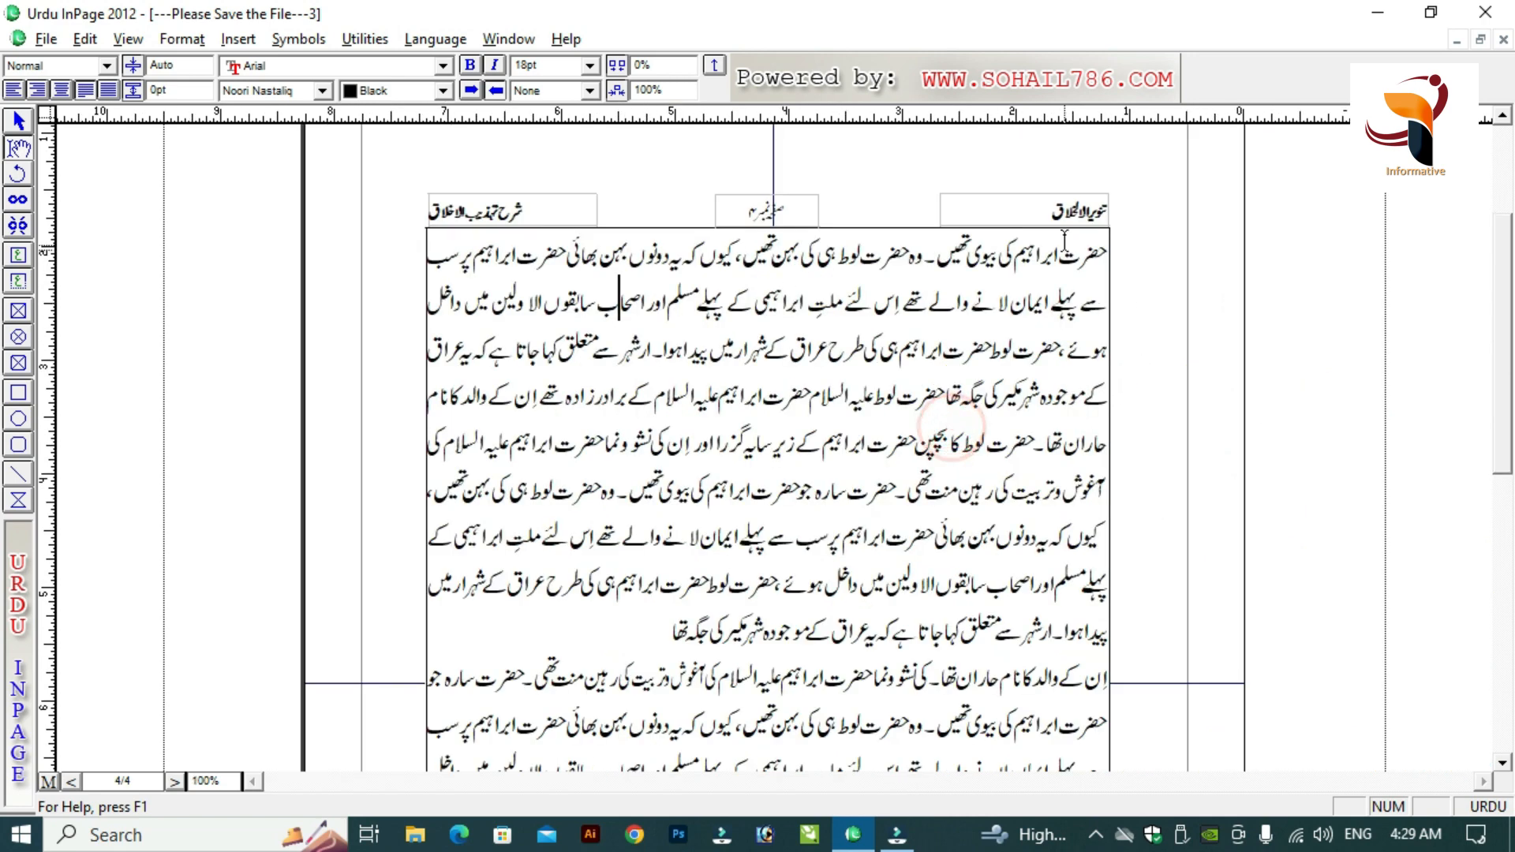
- Paste another copy of the book text at the end of page 4 to extend the document onto page 5
{"action": "left_click_drag", "start_coordinate": [1499, 449], "coordinate": [1499, 611]}
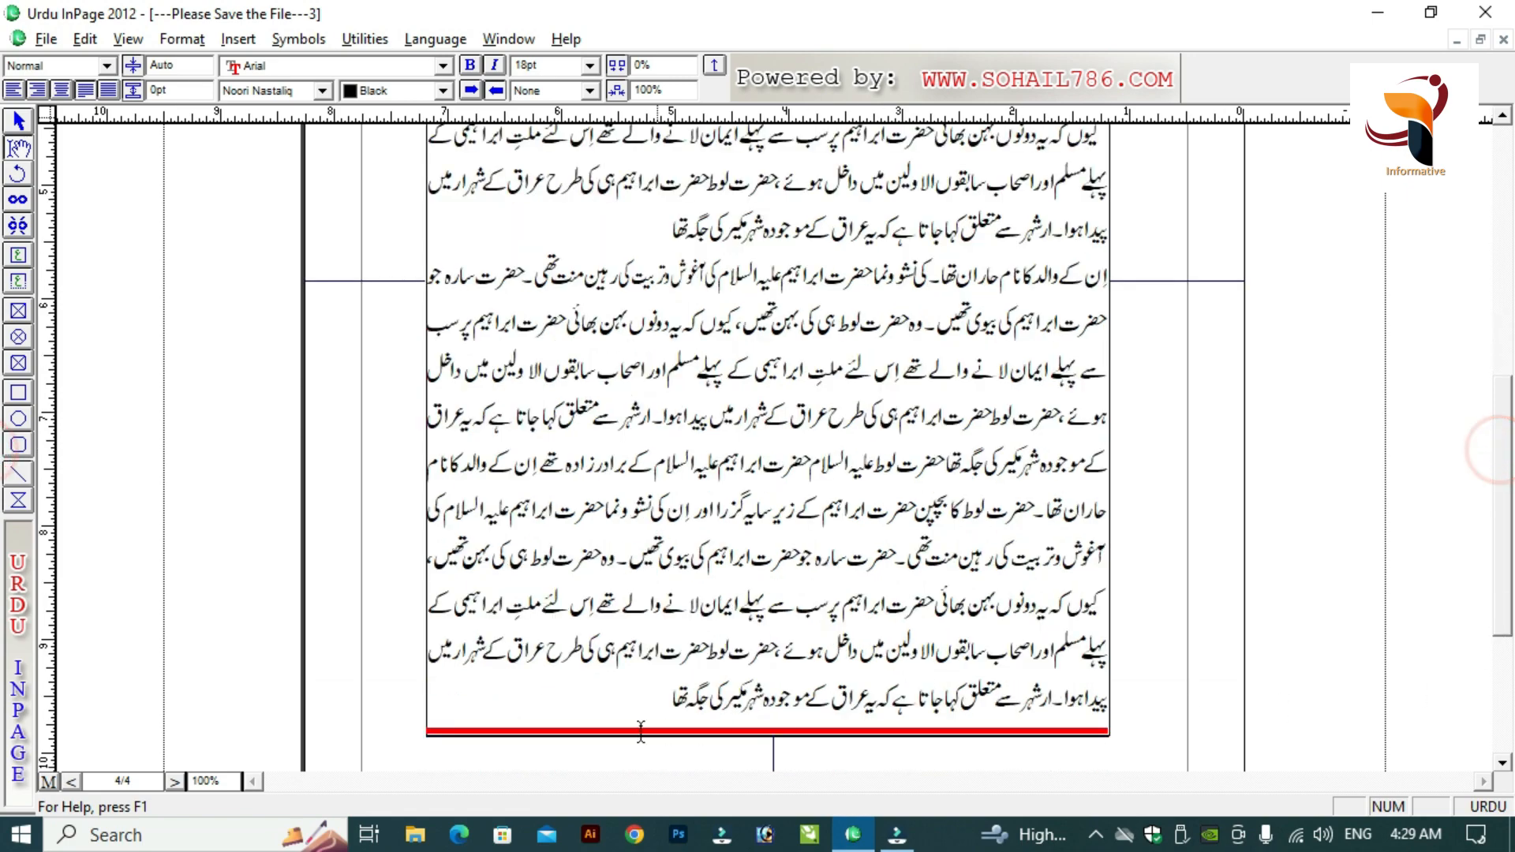
{"action": "key", "text": "ctrl+v"}
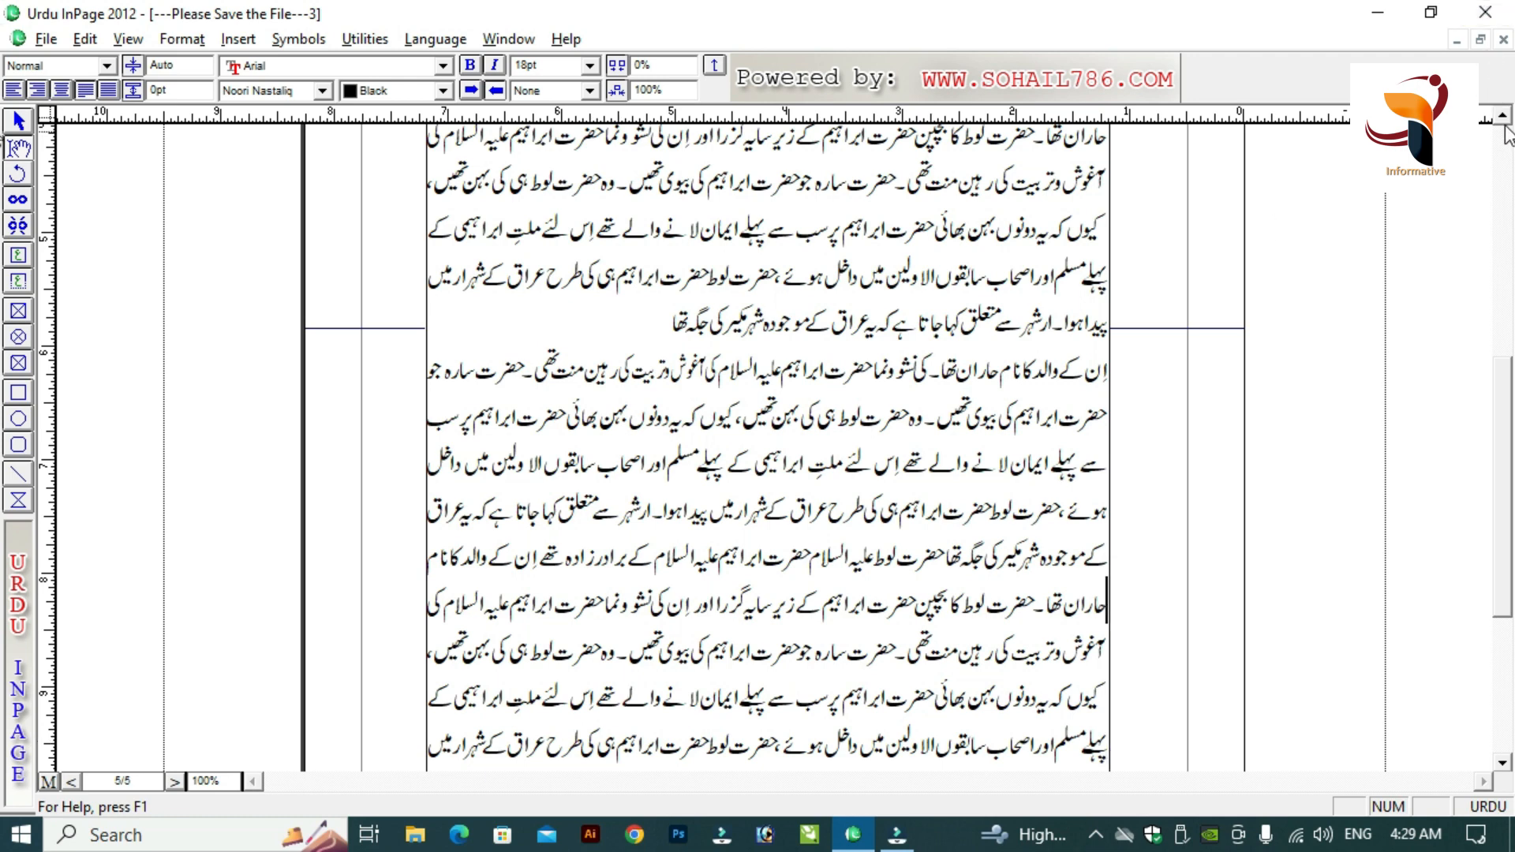
- Try to place the cursor in the "تنویر الاخلاق" header title directly on page 5
{"action": "scroll", "coordinate": [1160, 225], "scroll_direction": "up", "scroll_amount": 5}
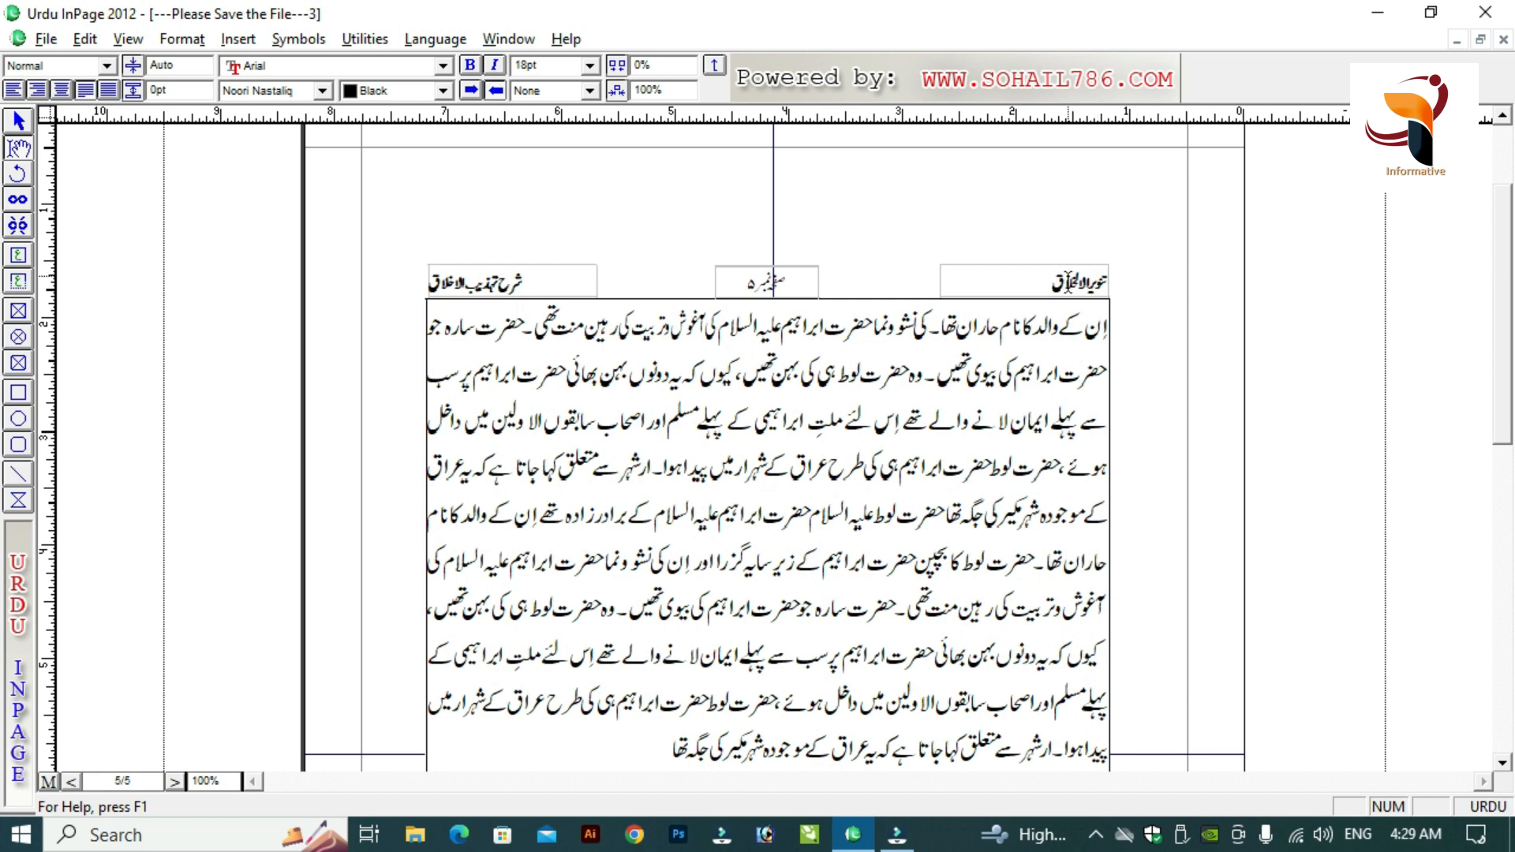
{"action": "left_click", "coordinate": [1030, 402]}
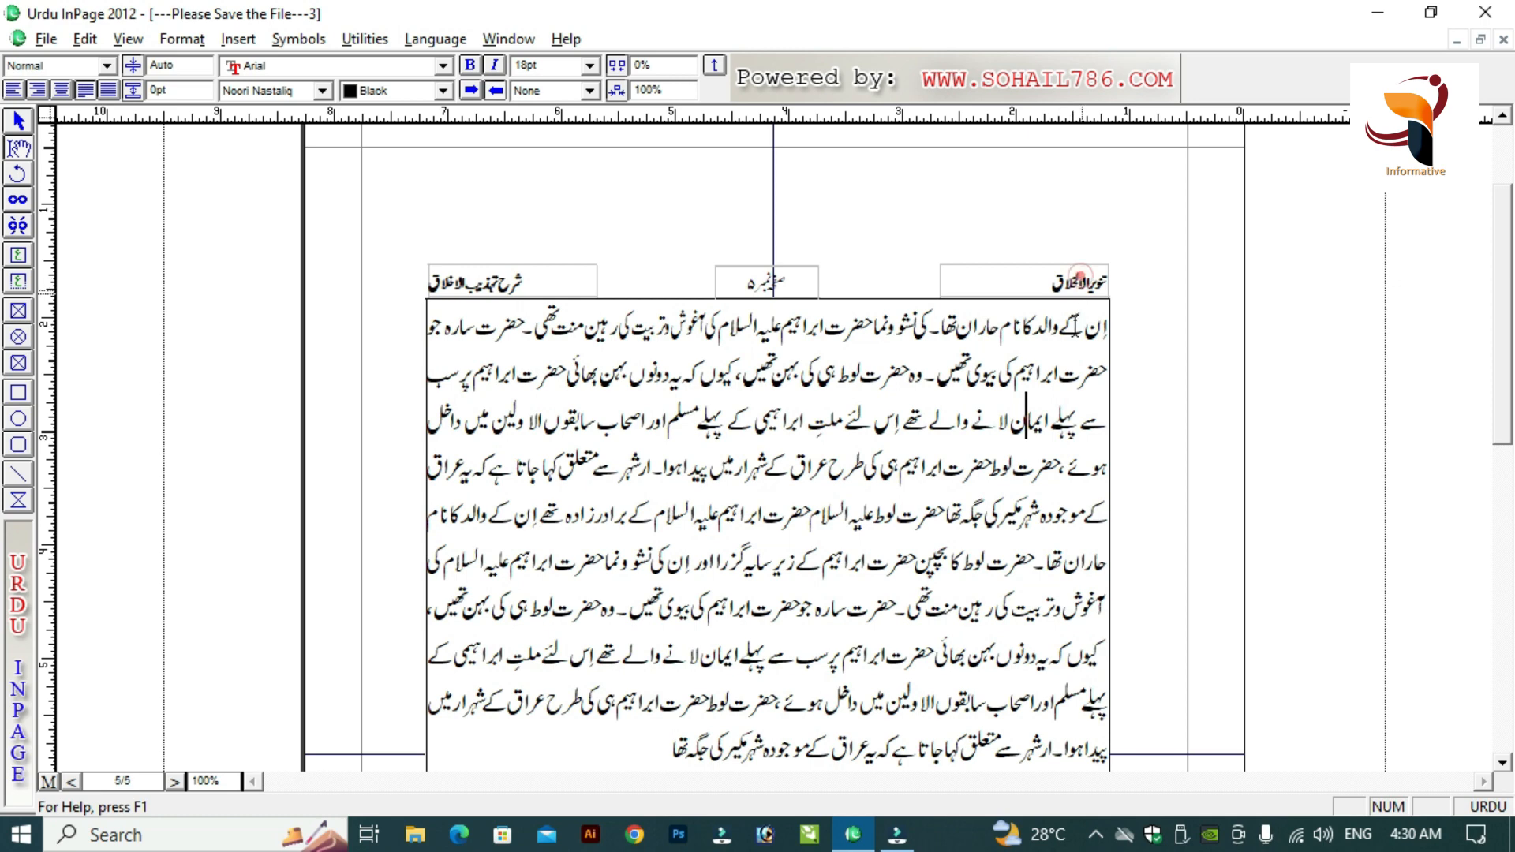
{"action": "left_click", "coordinate": [1077, 269]}
{"action": "left_click", "coordinate": [939, 404]}
{"action": "left_click", "coordinate": [1067, 279]}
{"action": "left_click", "coordinate": [1025, 400]}
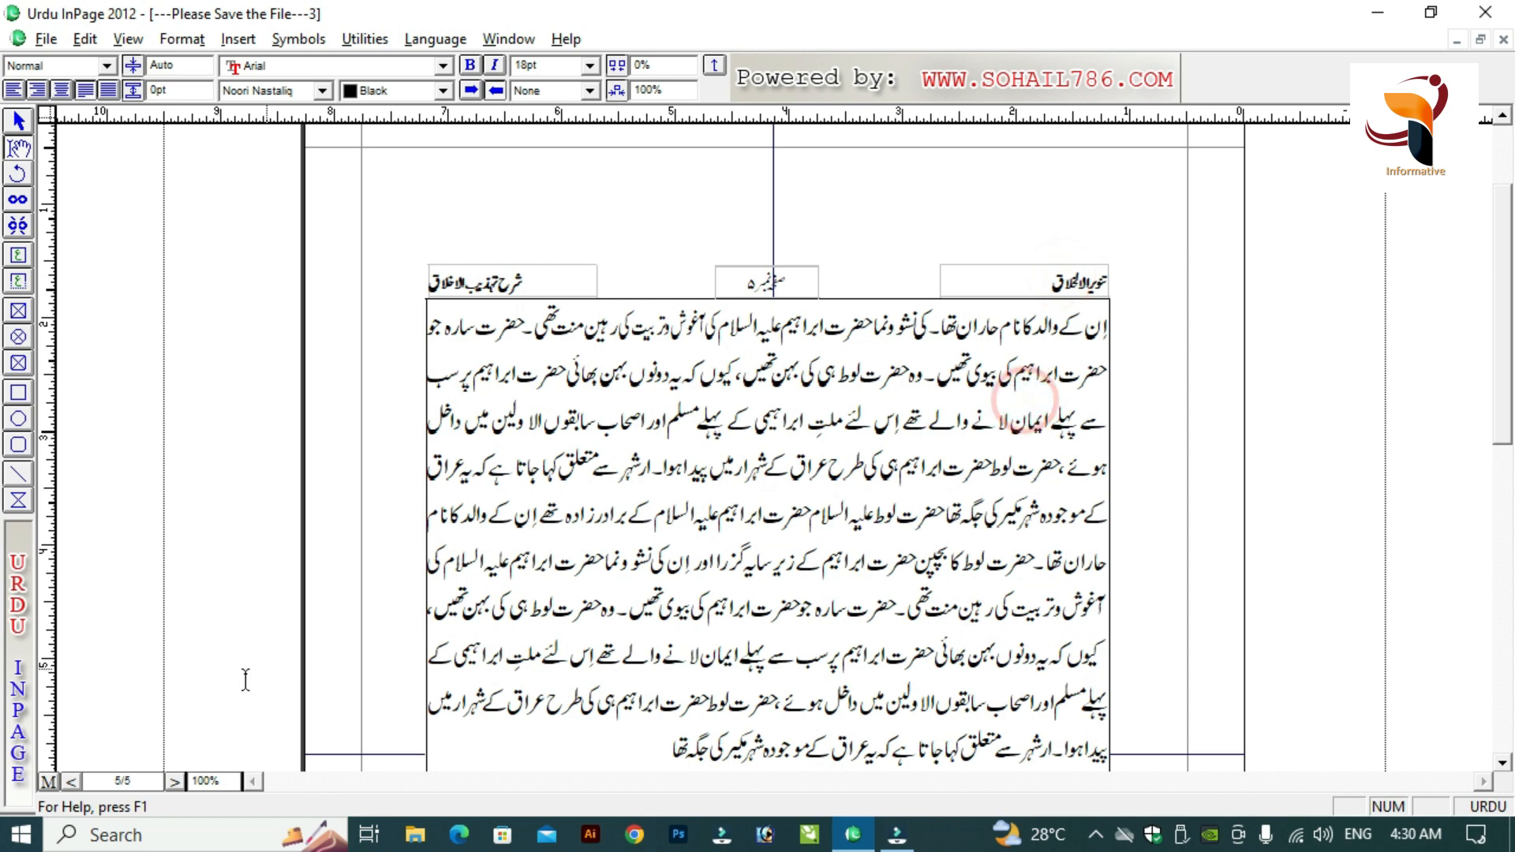
- Retype the misspelled header title as "تنویر الاخلاق" on the master page and check it at 200% zoom
{"action": "left_click", "coordinate": [49, 781]}
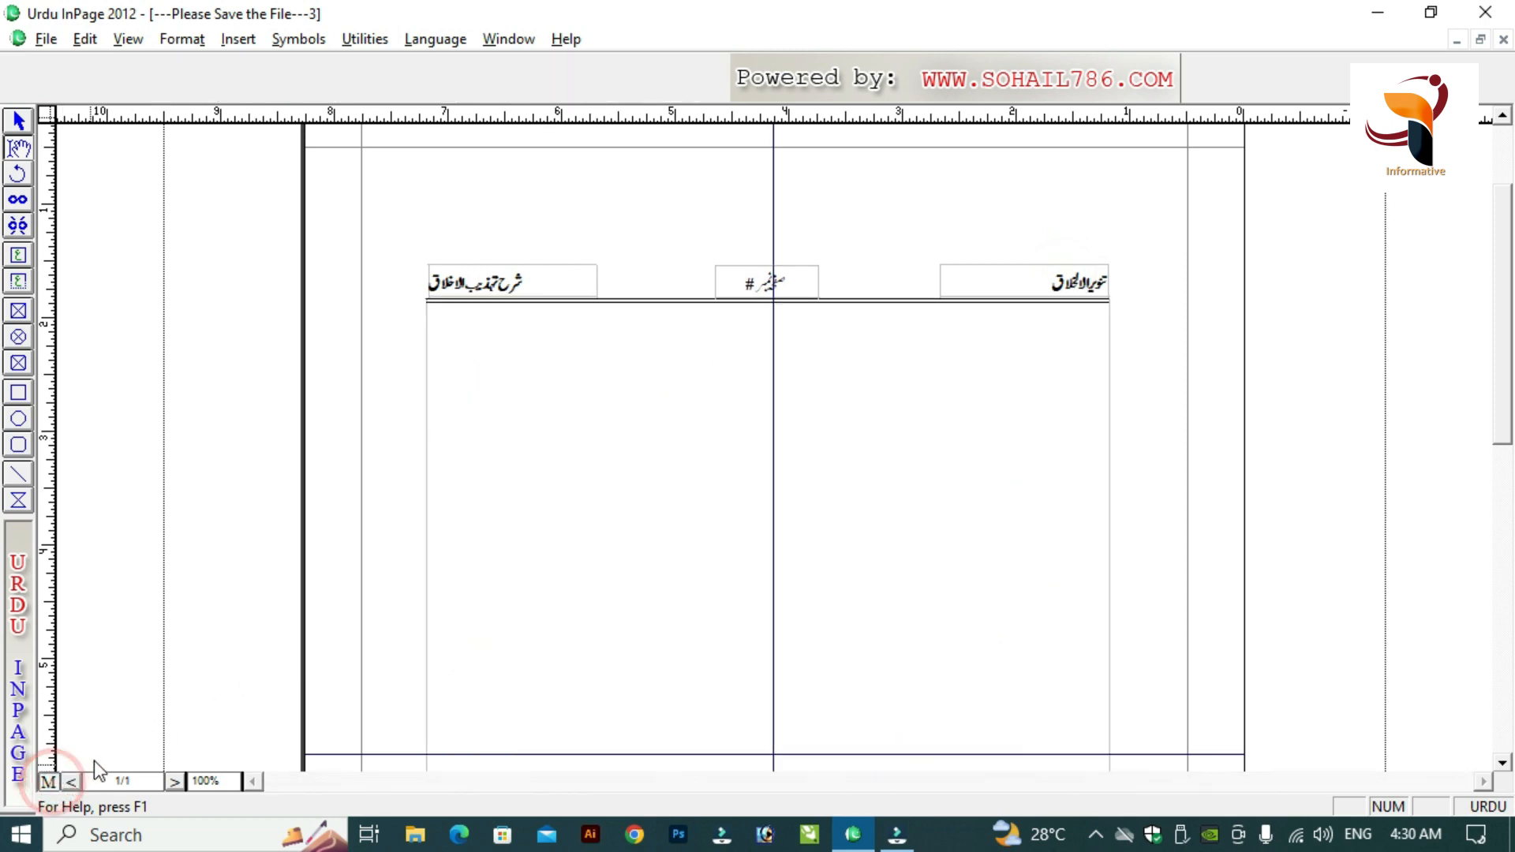
{"action": "left_click", "coordinate": [1055, 277]}
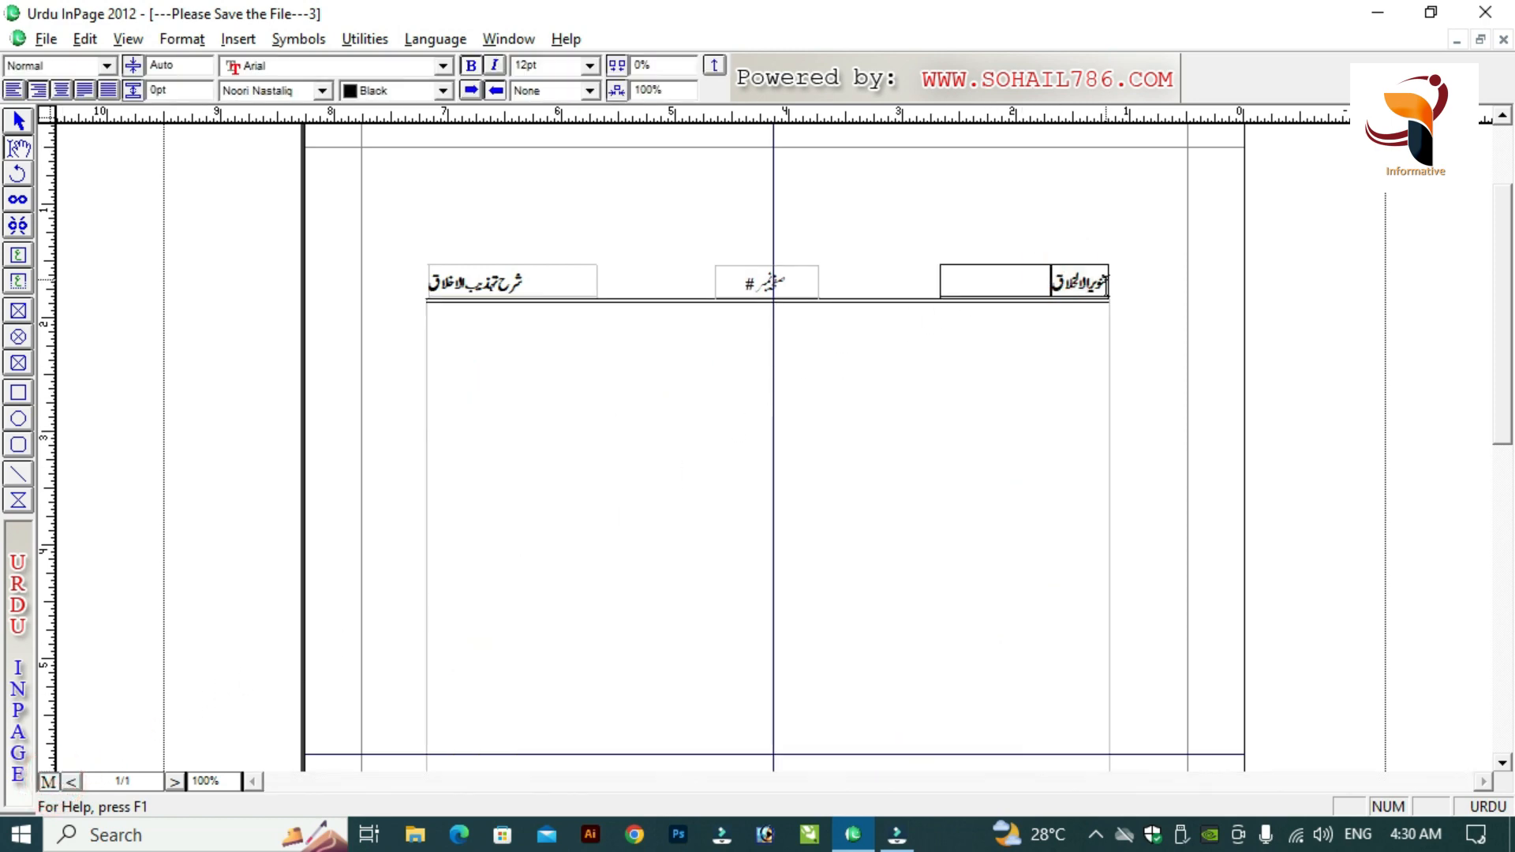
{"action": "left_click_drag", "start_coordinate": [1052, 281], "coordinate": [1108, 283]}
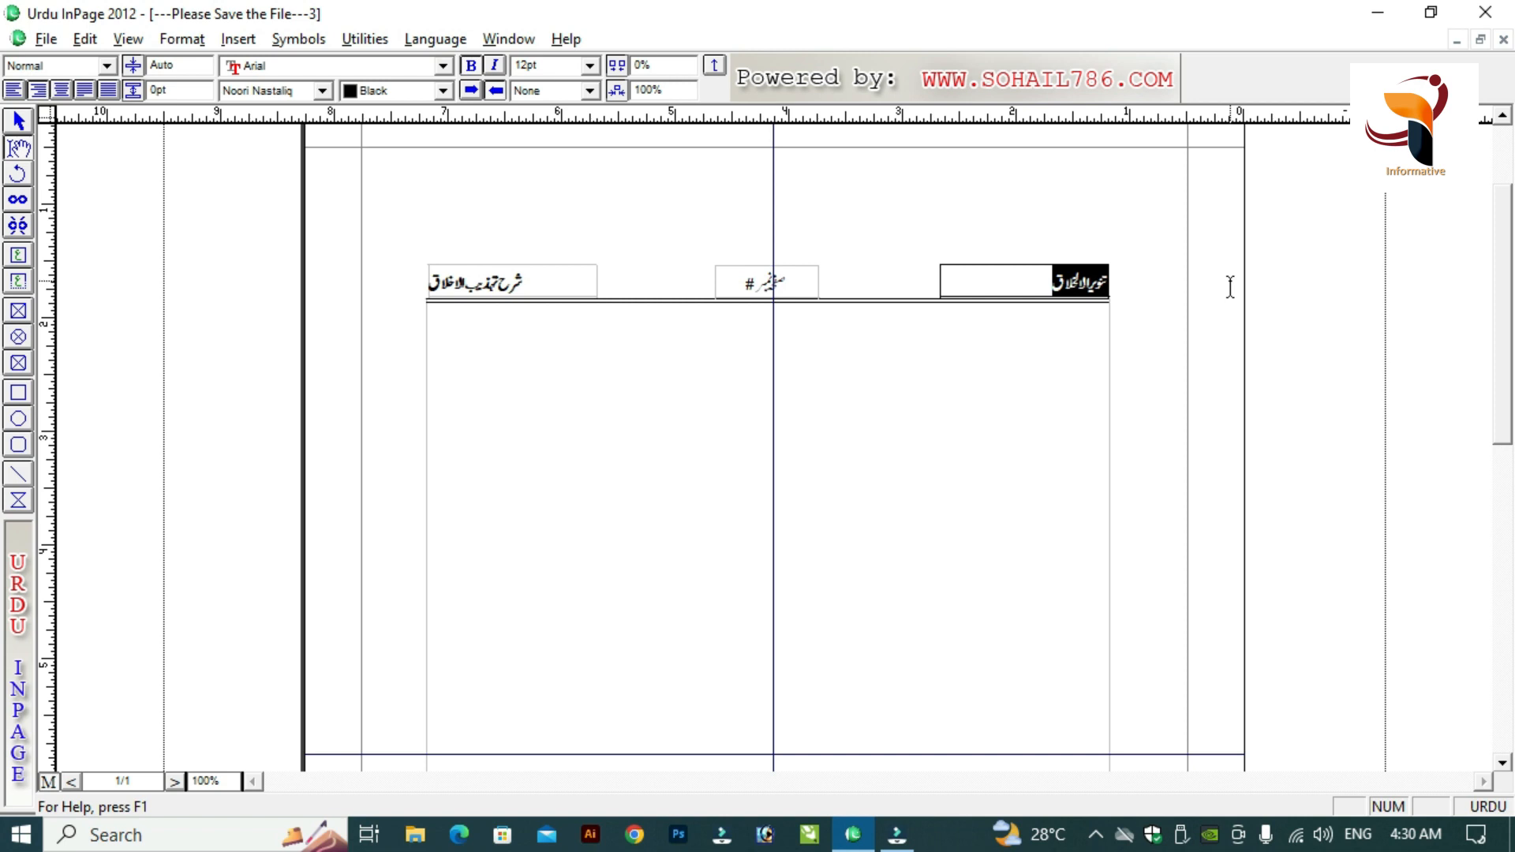
{"action": "type", "text": "تحریر"}
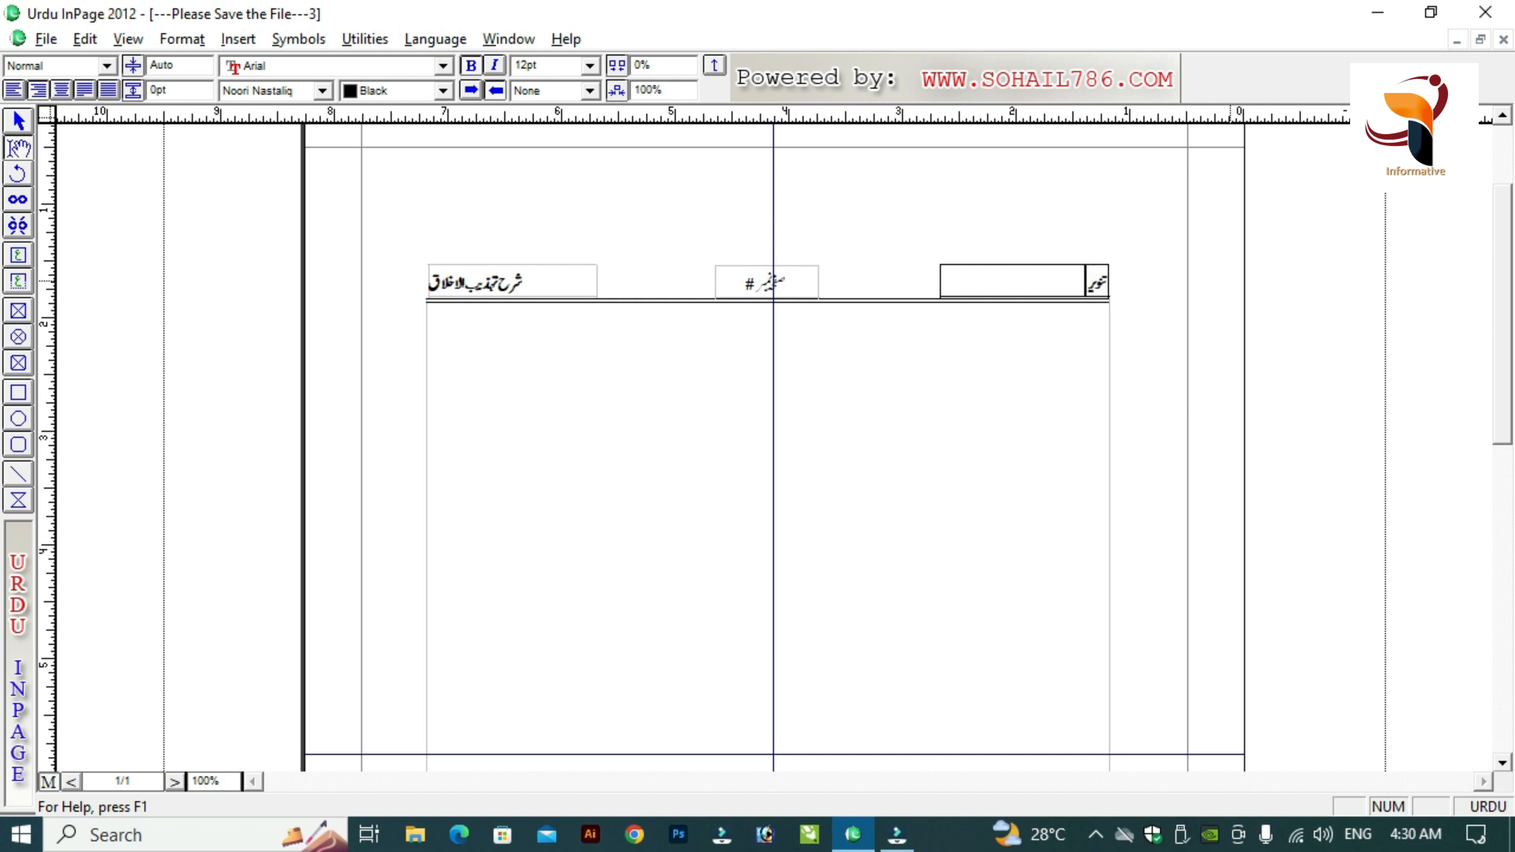
{"action": "type", "text": "الاخلاق"}
{"action": "key", "text": "ctrl+2"}
{"action": "key", "text": "ctrl+1"}
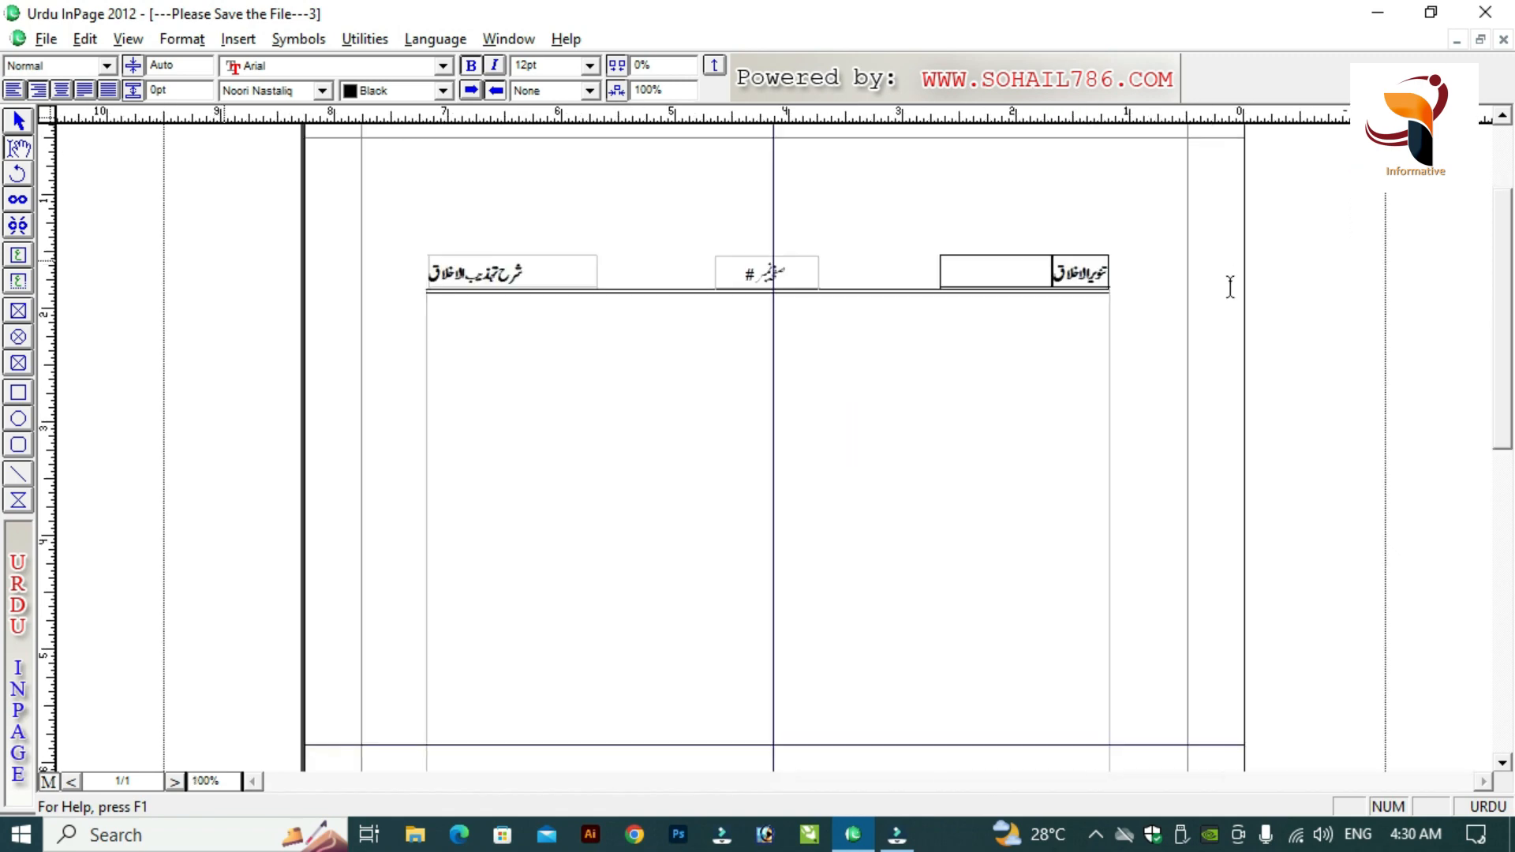
- Return from the master page to the document pages and check the corrected header title on page 1
{"action": "left_click", "coordinate": [543, 704]}
{"action": "key", "text": "ctrl+v"}
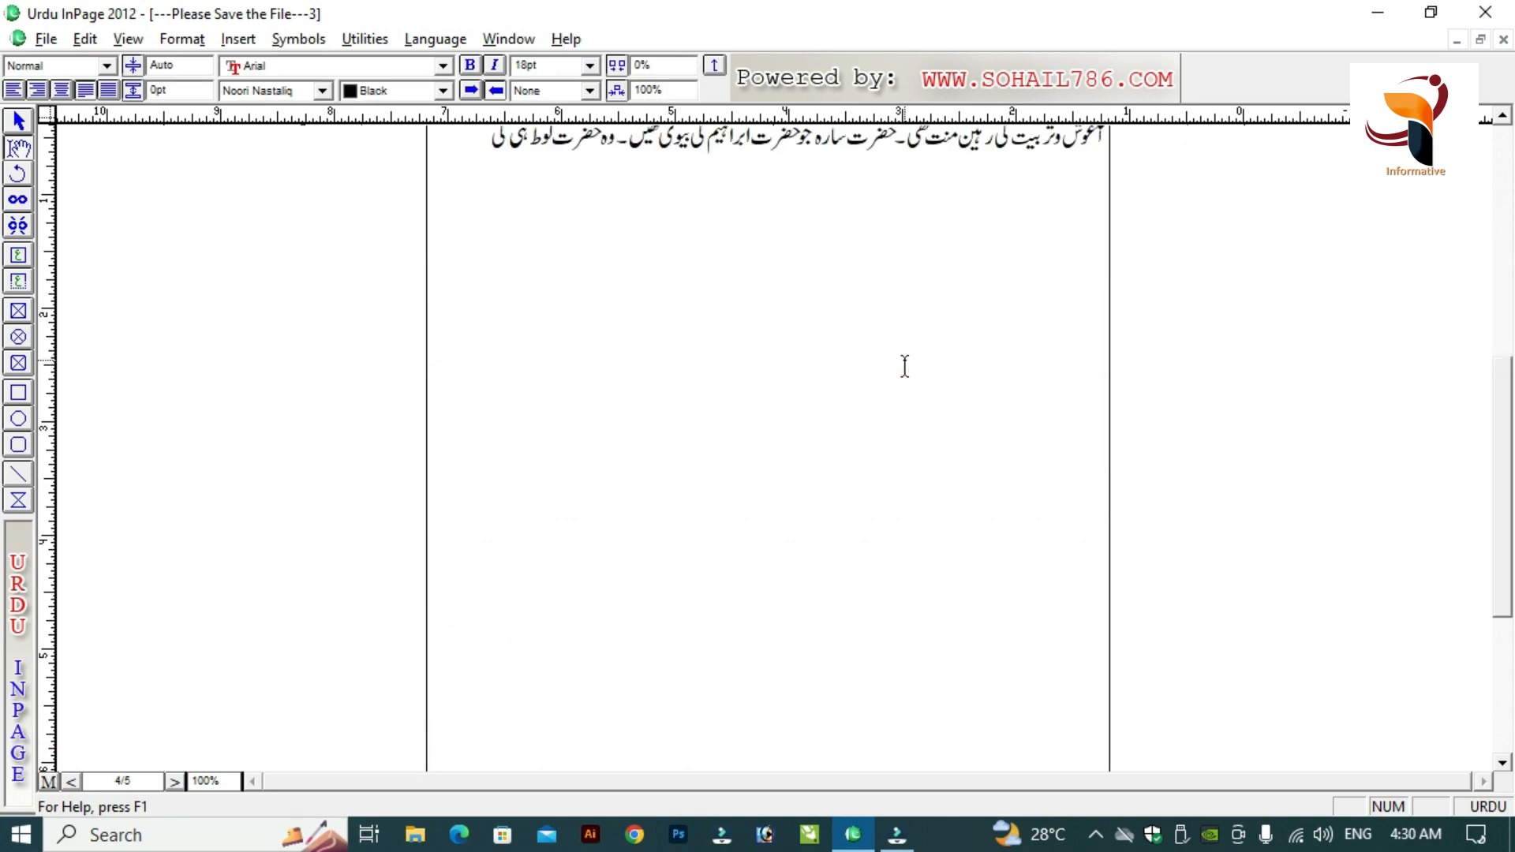
{"action": "key", "text": "Page_Up"}
{"action": "key", "text": "Page_Up"}
{"action": "key", "text": "Page_Up"}
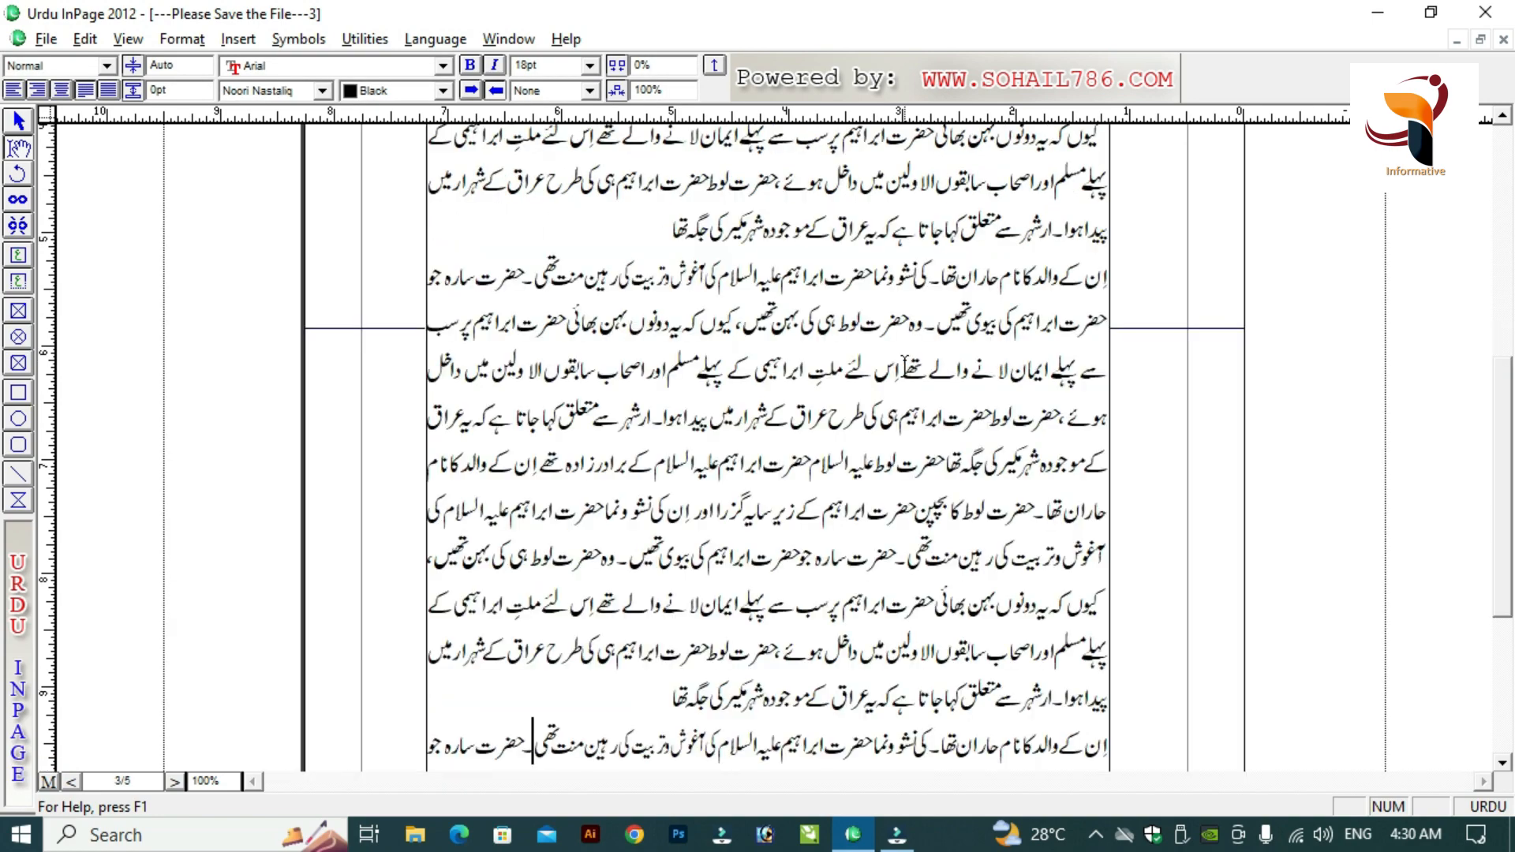
{"action": "key", "text": "ctrl+Home"}
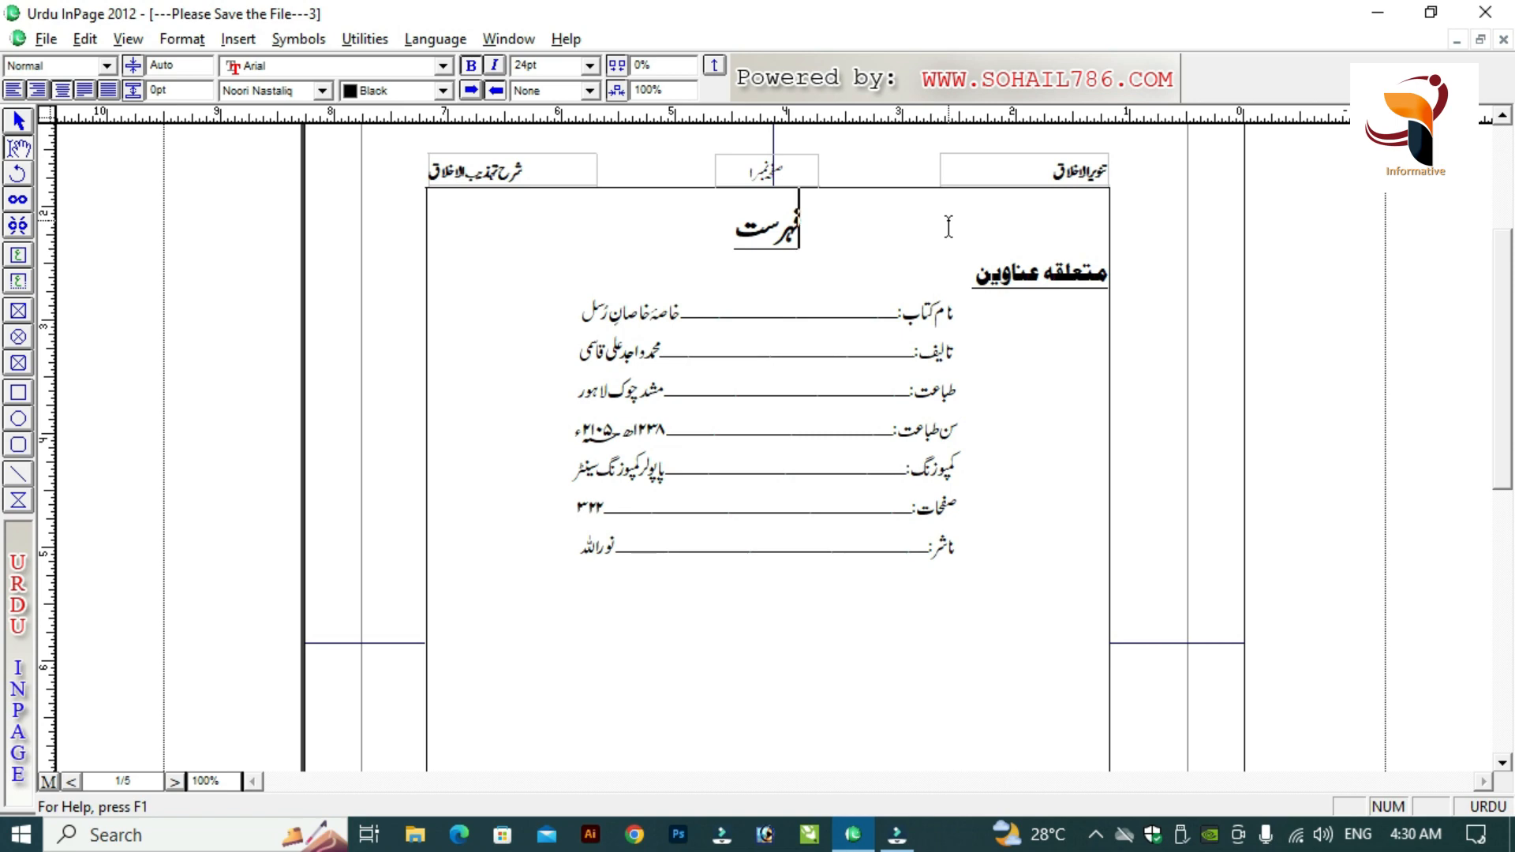
- Go down through page 1 from the "فہرست" heading past the book details to check the layout
{"action": "key", "text": "Down"}
{"action": "key", "text": "Down"}
{"action": "key", "text": "Down"}
{"action": "key", "text": "Down"}
{"action": "key", "text": "Down"}
{"action": "key", "text": "Down"}
{"action": "key", "text": "Down"}
{"action": "key", "text": "Down"}
{"action": "key", "text": "Down"}
{"action": "key", "text": "Down"}
{"action": "key", "text": "Down"}
{"action": "key", "text": "Down"}
{"action": "key", "text": "Down"}
{"action": "key", "text": "Down"}
{"action": "key", "text": "Down"}
{"action": "key", "text": "Down"}
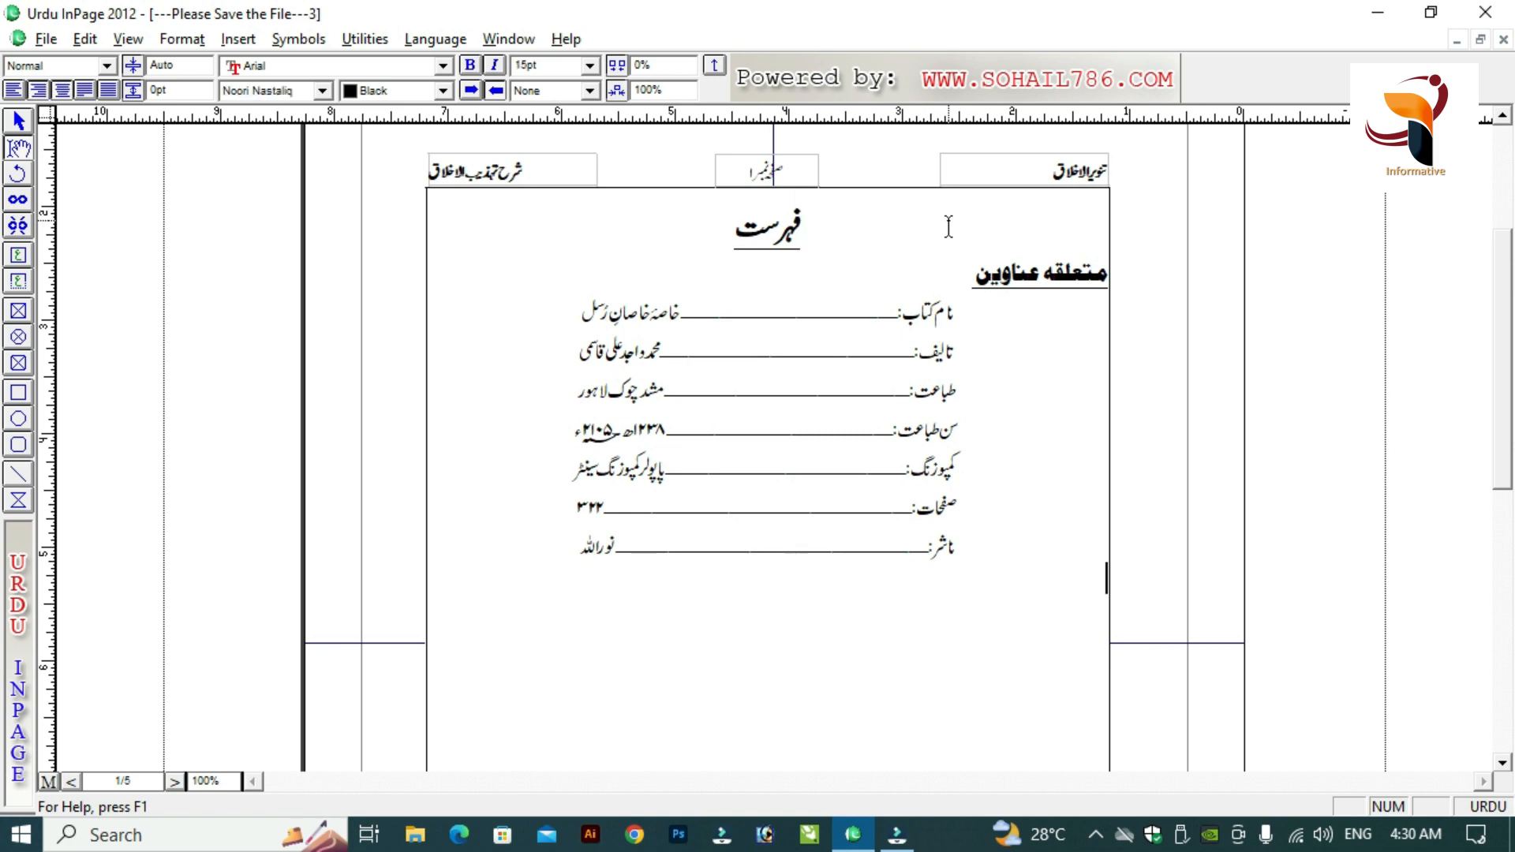